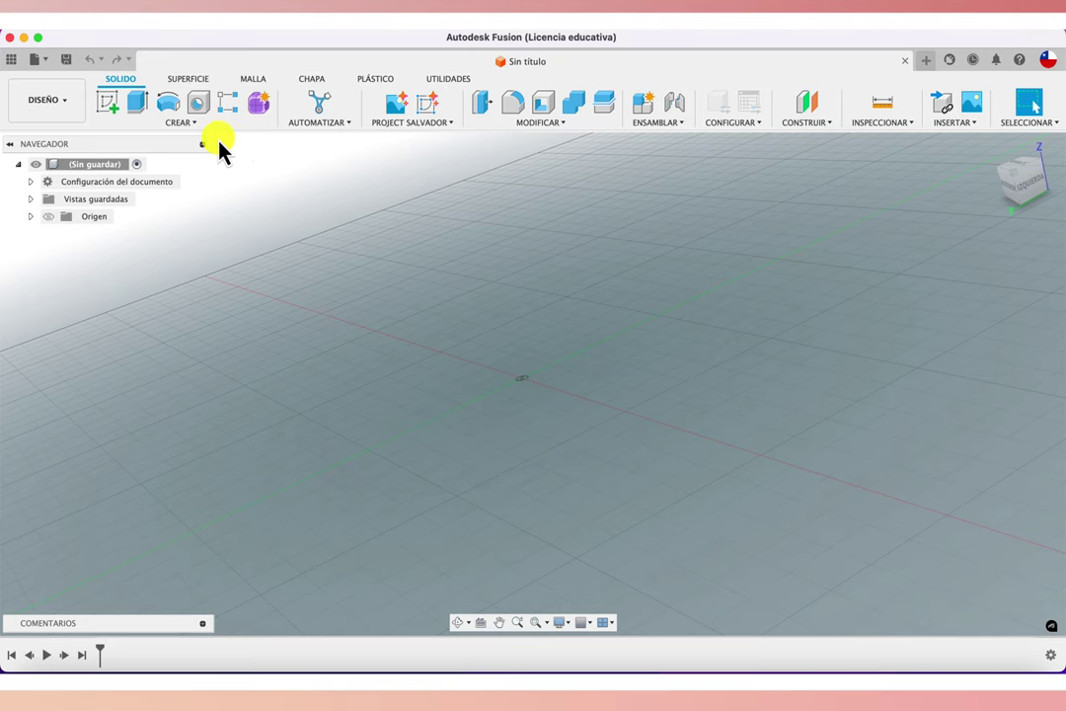
- Open the CARRO EDI design from the Data Panel into the canvas, then close the panel
click(12, 61)
scroll(156, 352, up, 3)
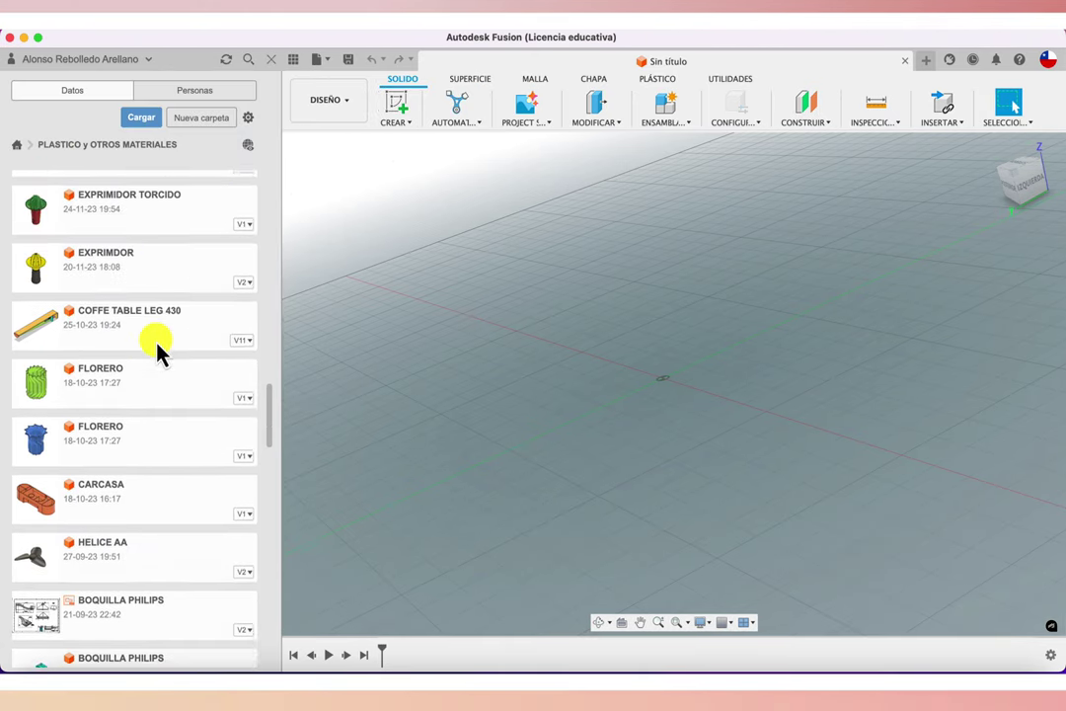
scroll(156, 352, up, 3)
scroll(156, 352, up, 2)
scroll(156, 353, up, 2)
scroll(156, 353, up, 3)
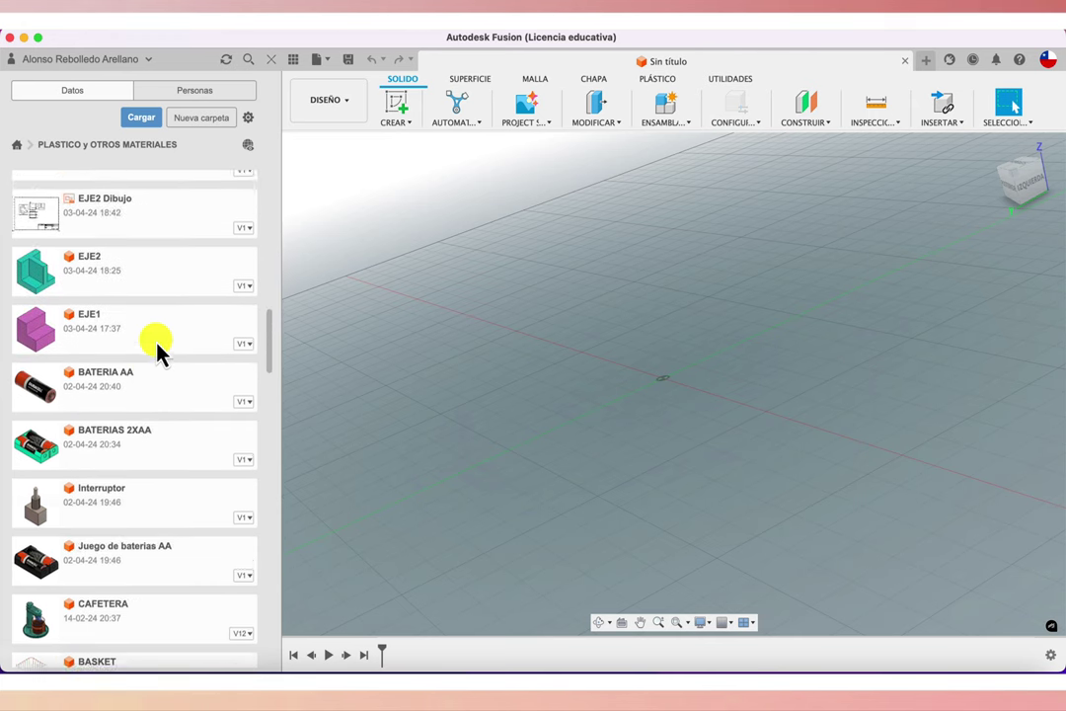
scroll(156, 352, up, 3)
scroll(156, 352, up, 5)
scroll(156, 352, up, 4)
scroll(156, 352, up, 2)
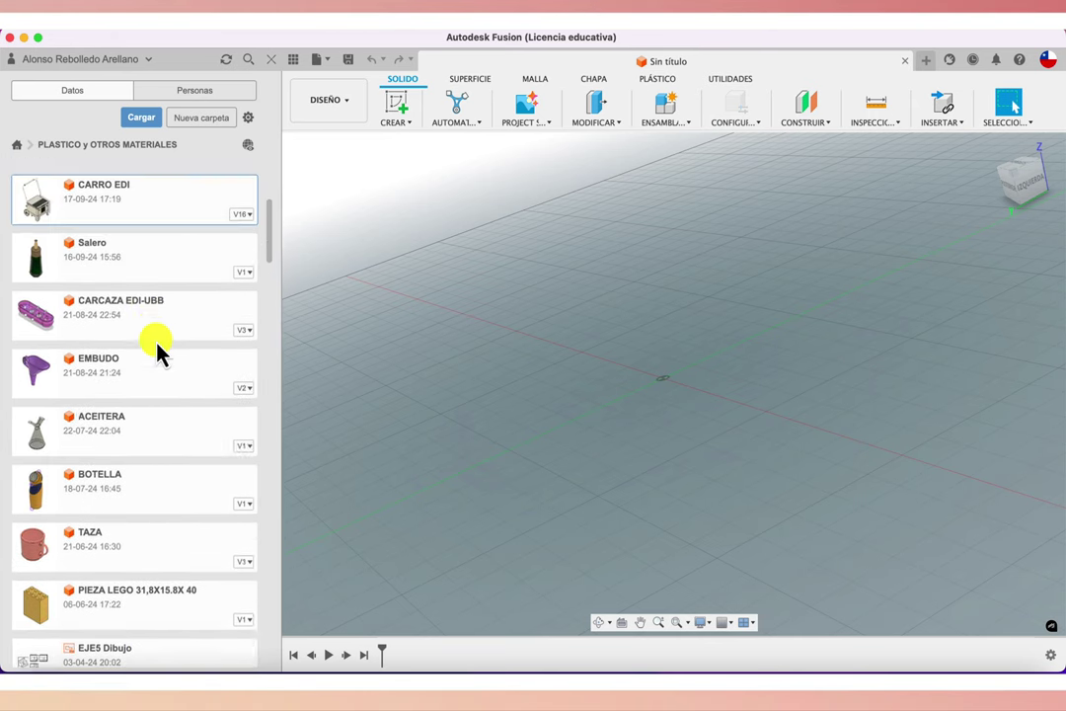
scroll(158, 350, up, 3)
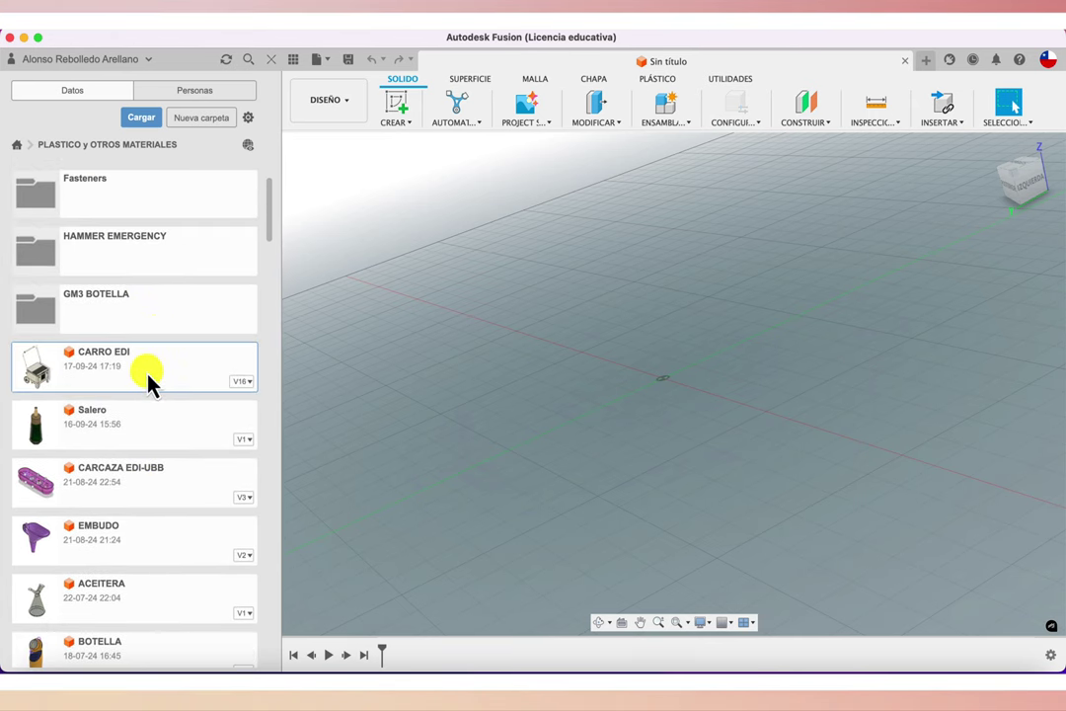
drag(148, 380, 428, 424)
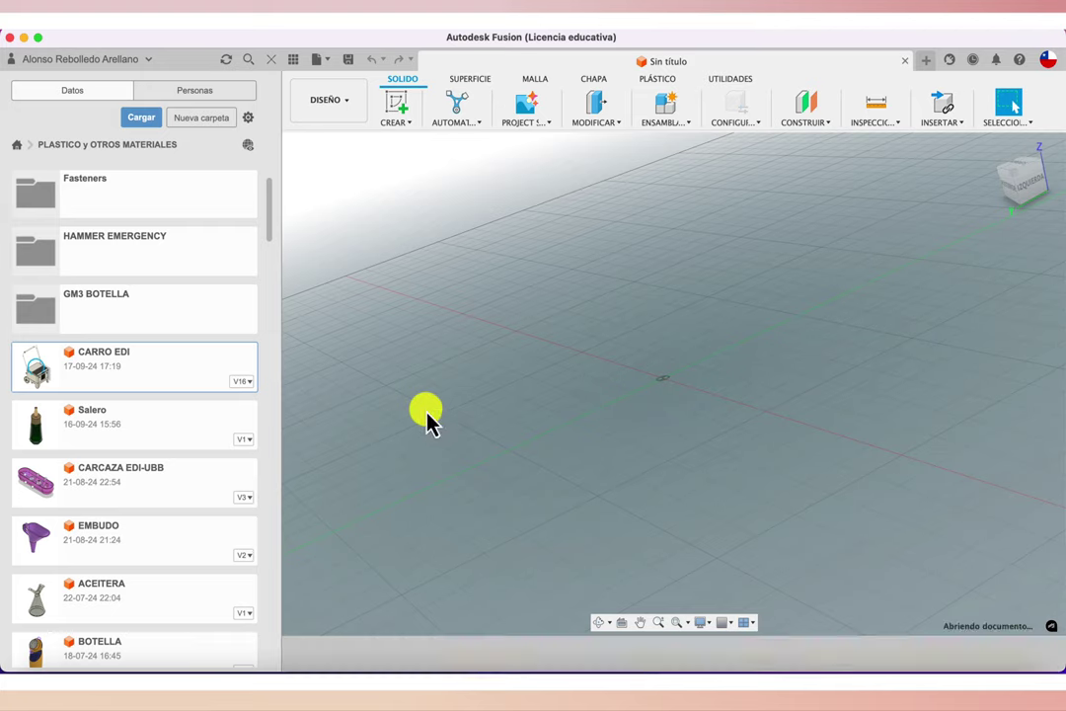
click(271, 59)
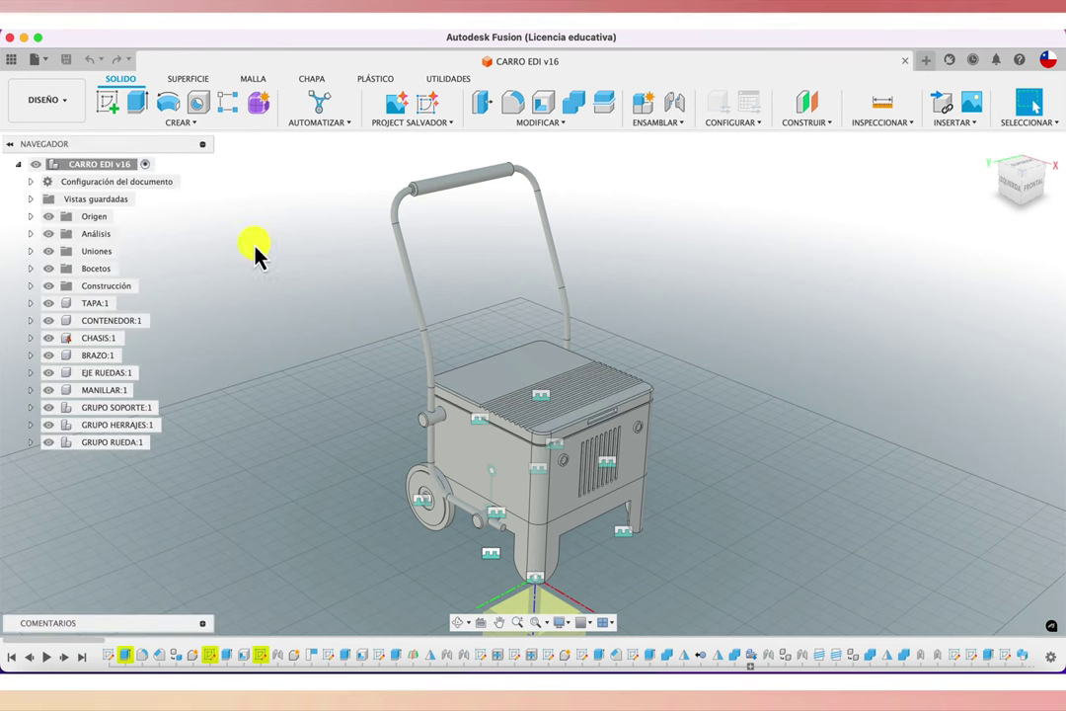
- Switch to the RENDERIZAR workspace and set the scene's Relación de anchura to 1:1 cuadrado
click(62, 103)
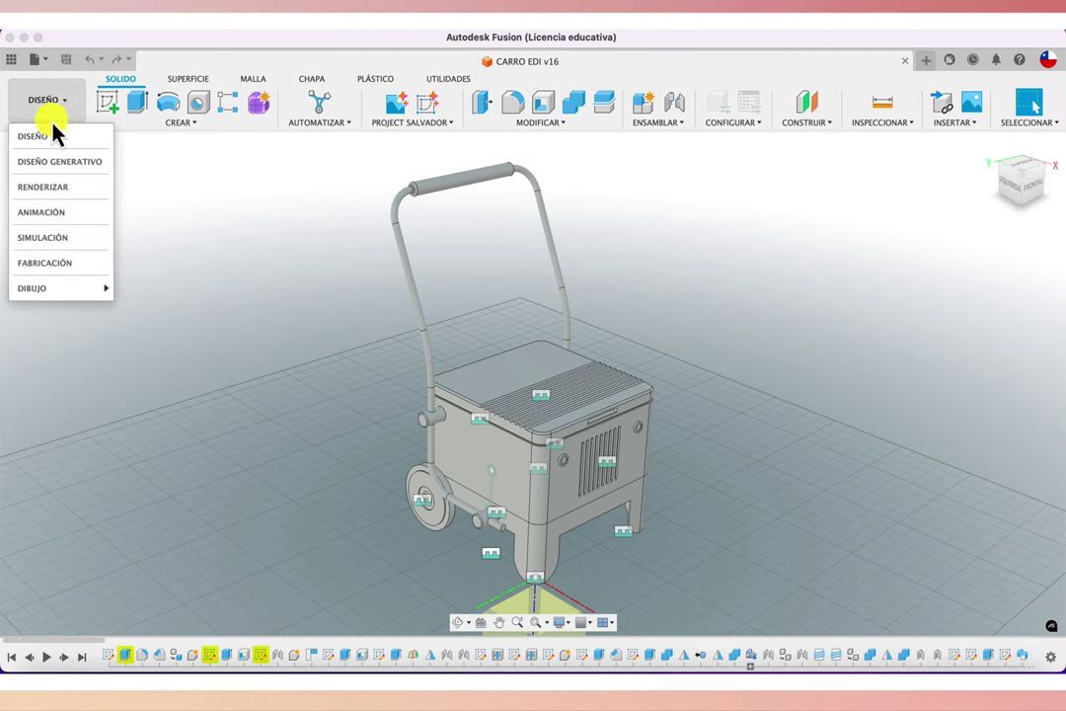
click(77, 188)
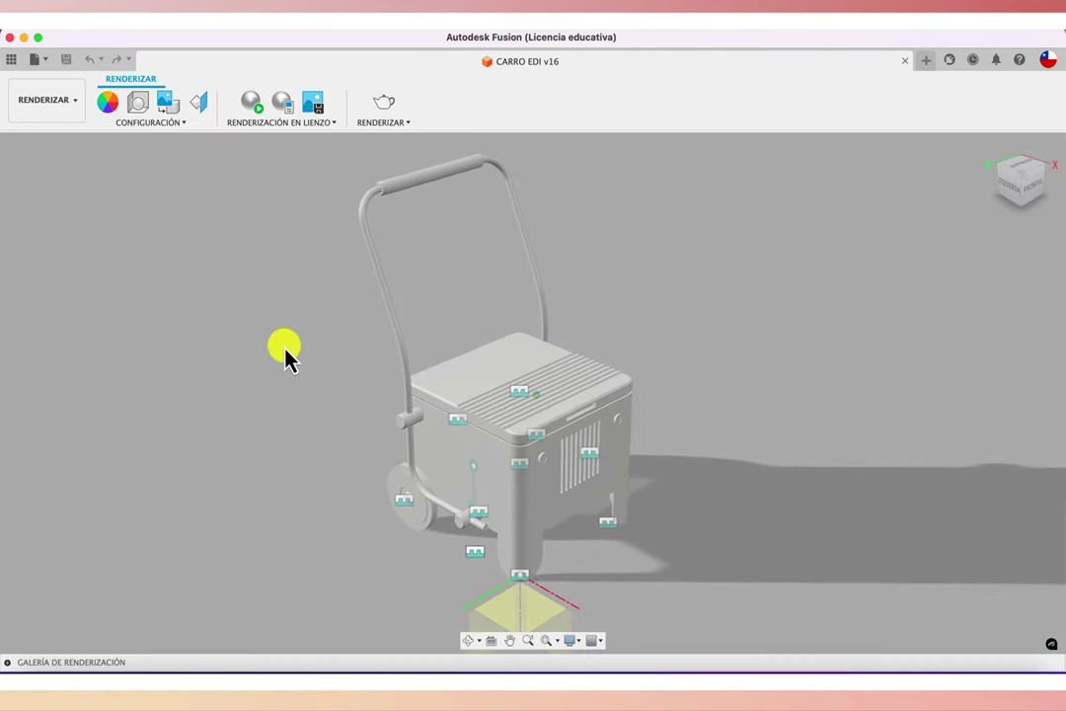
click(141, 104)
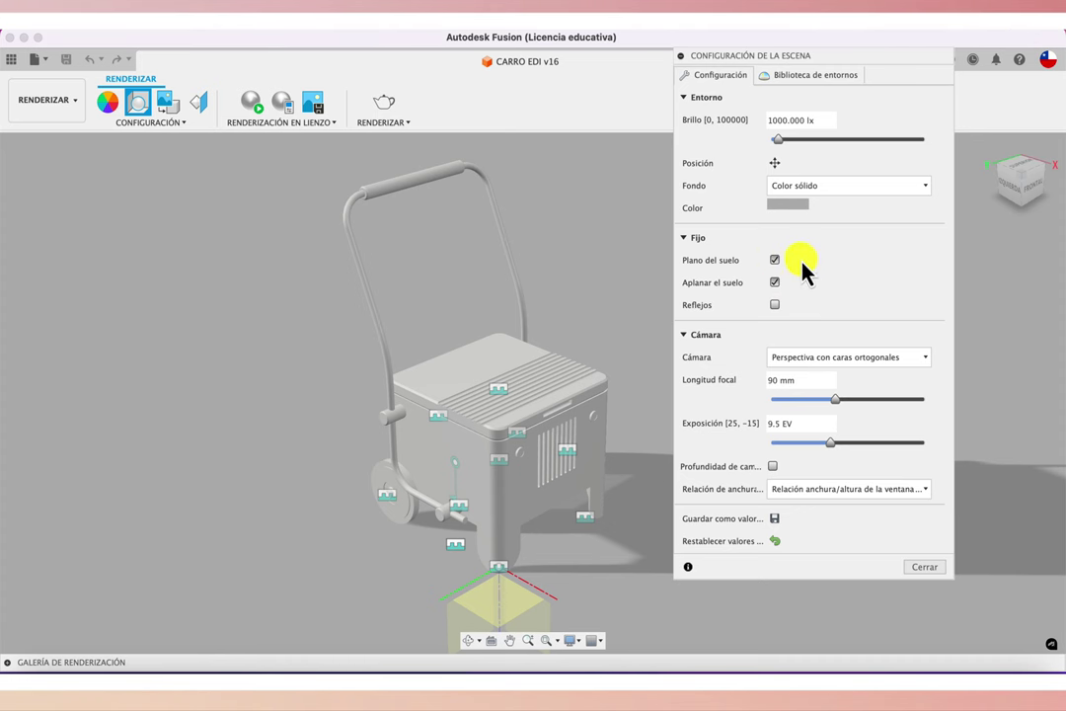
click(916, 490)
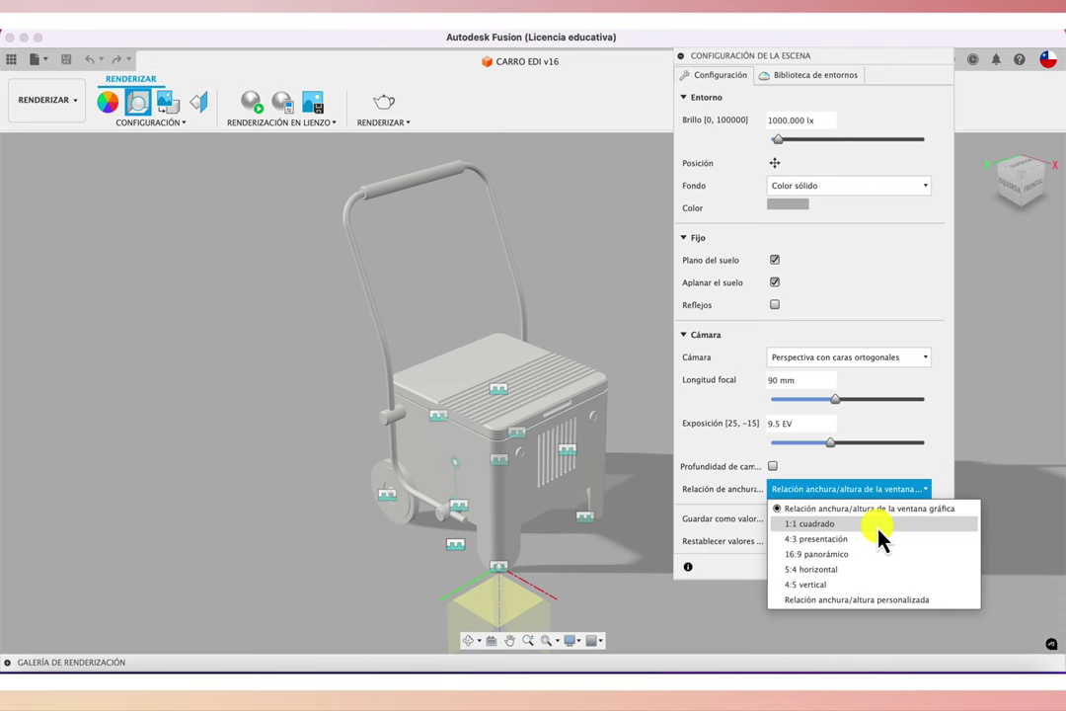
click(881, 526)
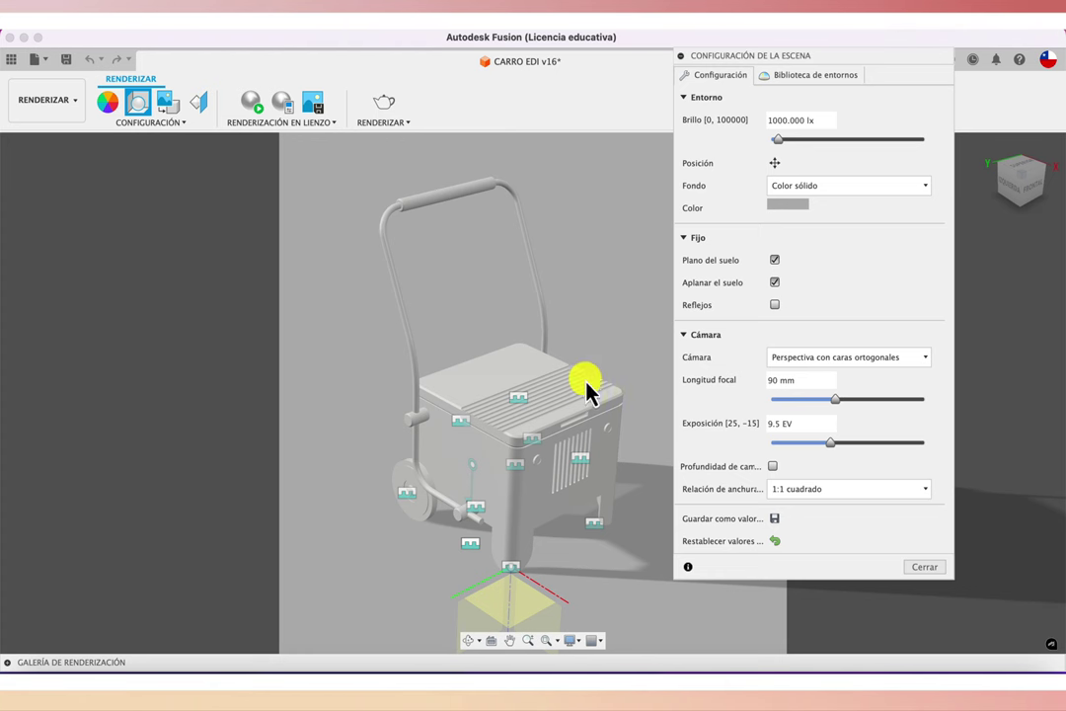
click(912, 564)
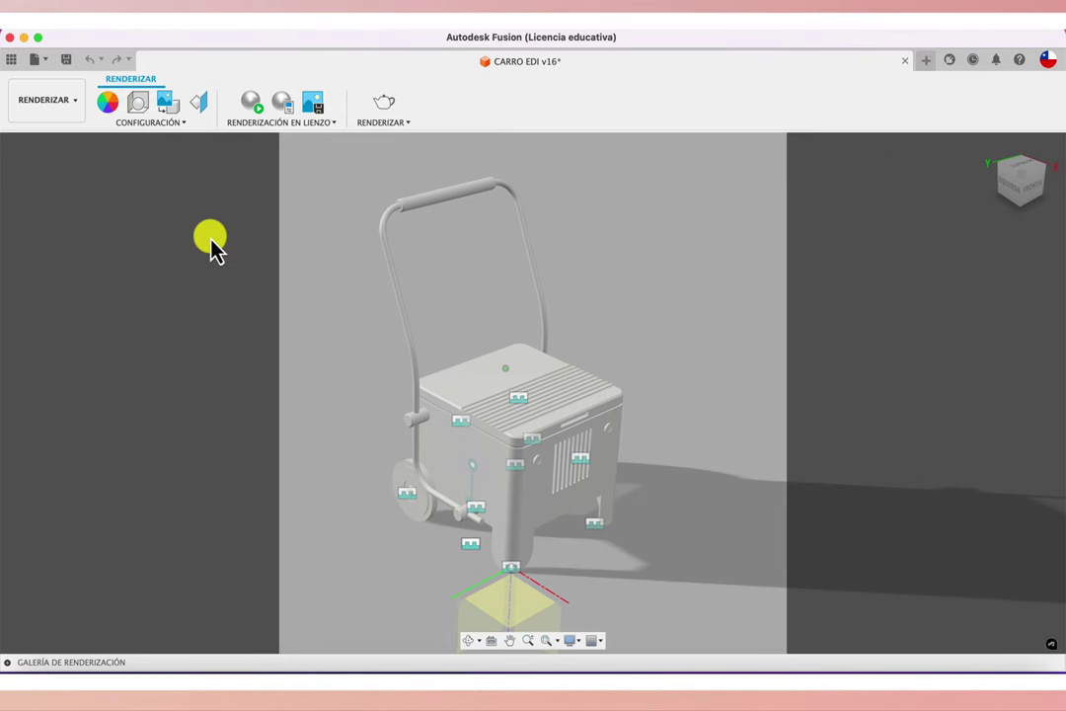
click(252, 102)
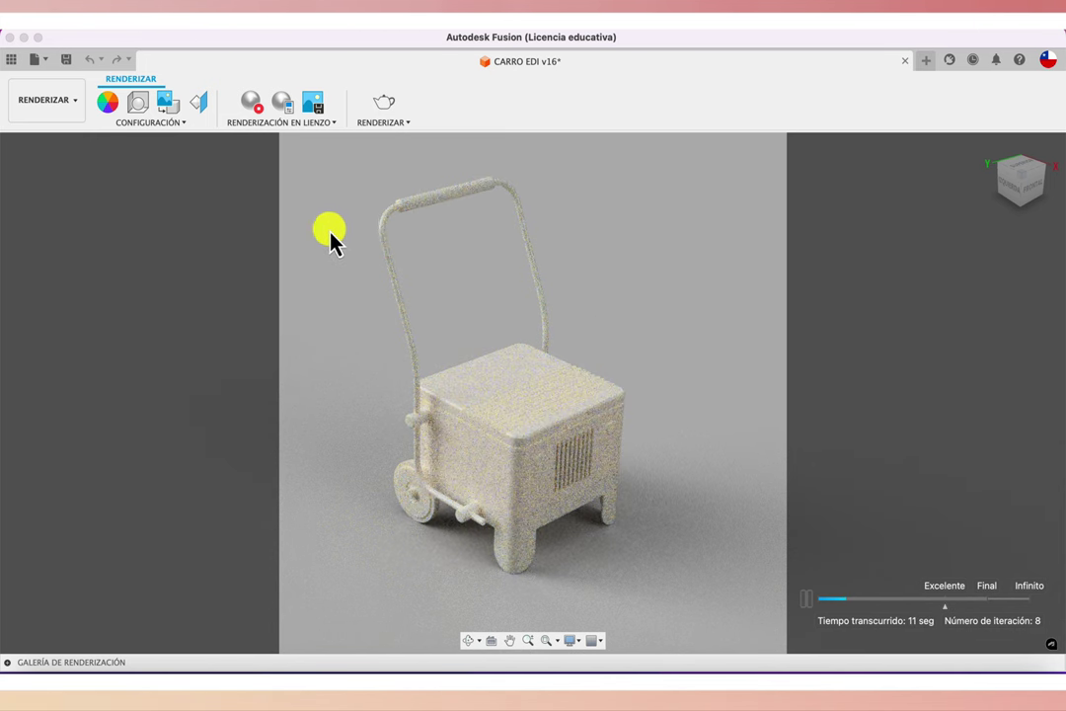
click(255, 102)
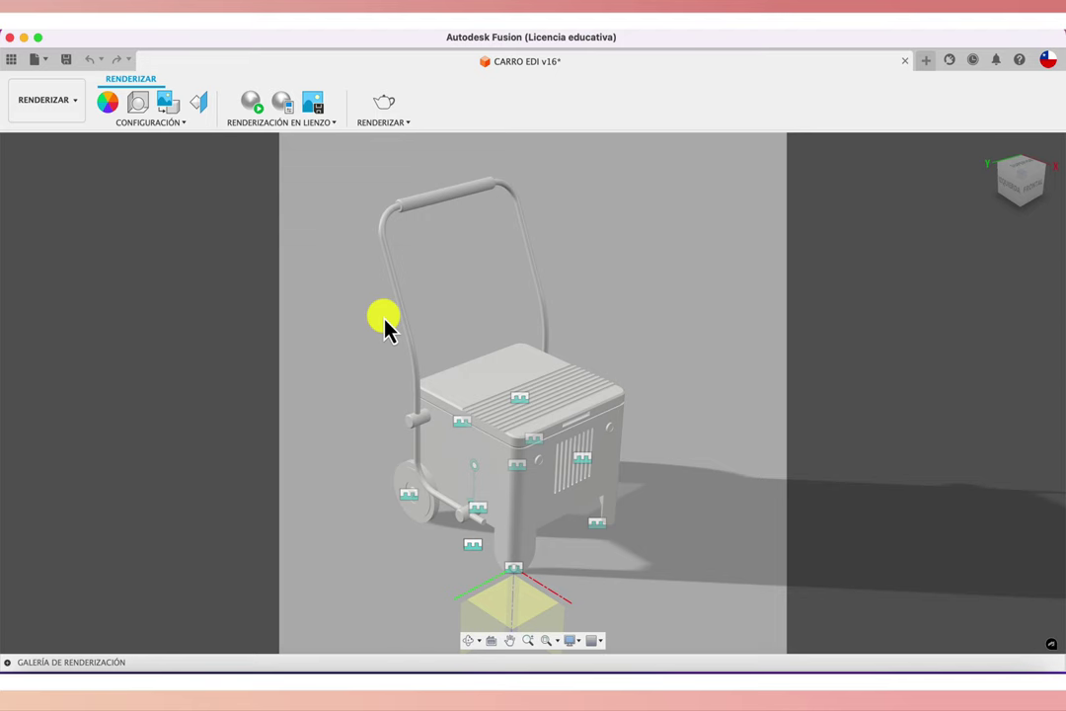
shift+scroll(385, 326, left, 5)
shift+scroll(385, 325, left, 3)
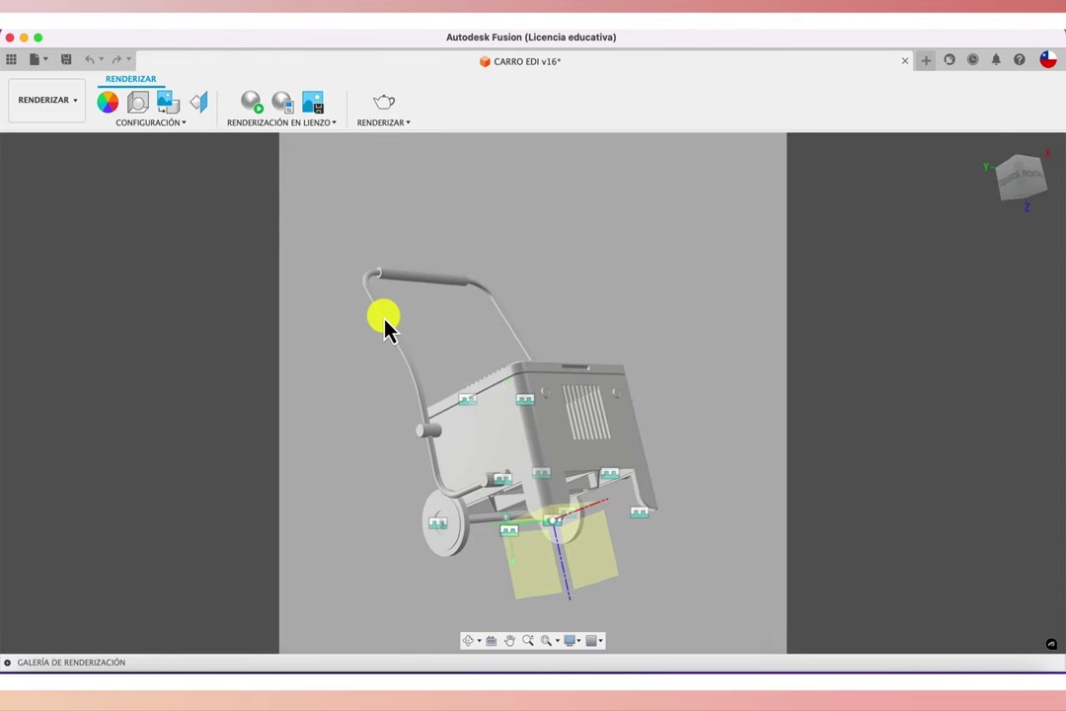
shift+scroll(385, 326, right, 5)
shift+scroll(385, 325, right, 3)
shift+scroll(384, 326, left, 3)
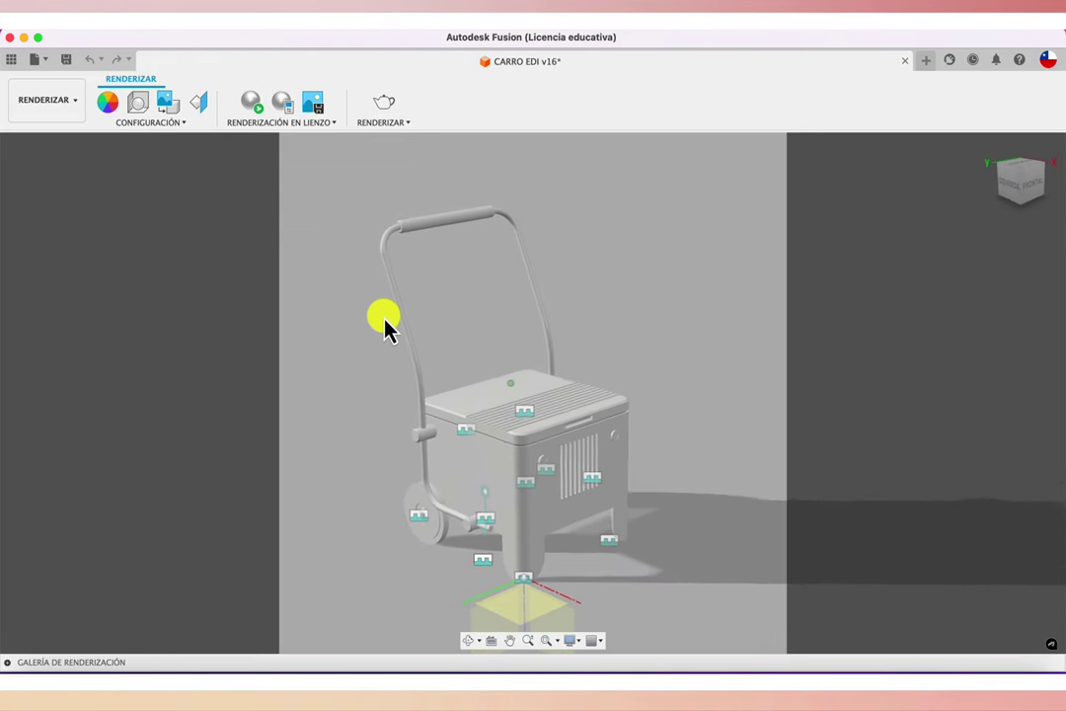
shift+scroll(385, 325, right, 3)
shift+scroll(385, 325, left, 3)
shift+scroll(385, 325, up, 3)
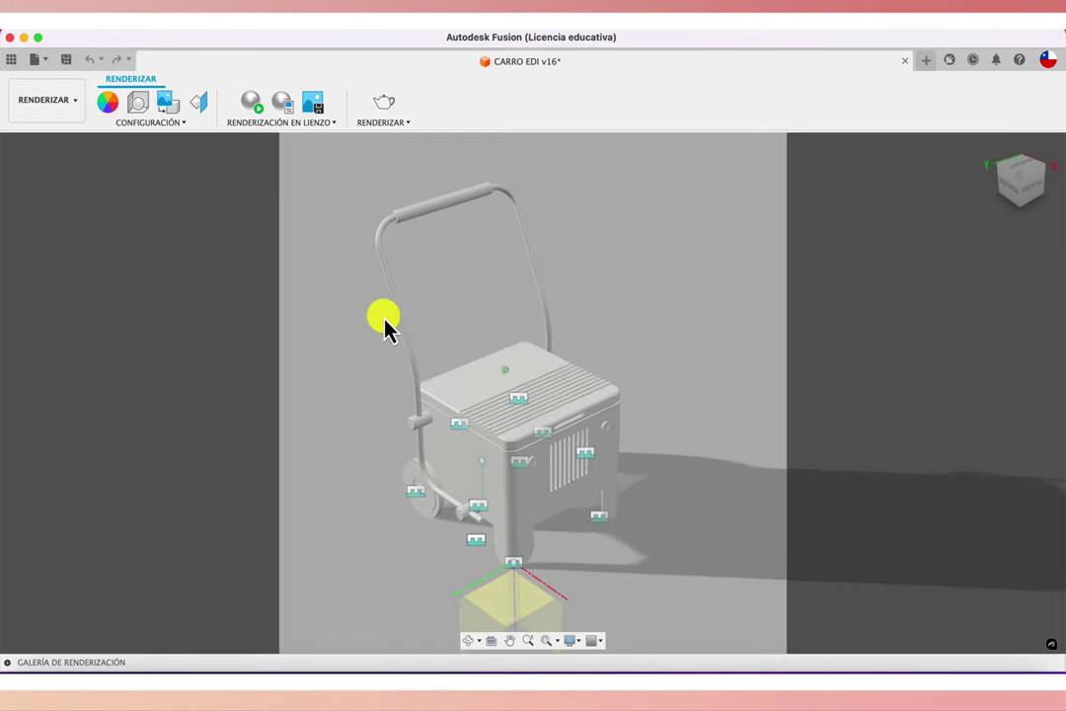
shift+scroll(385, 326, right, 3)
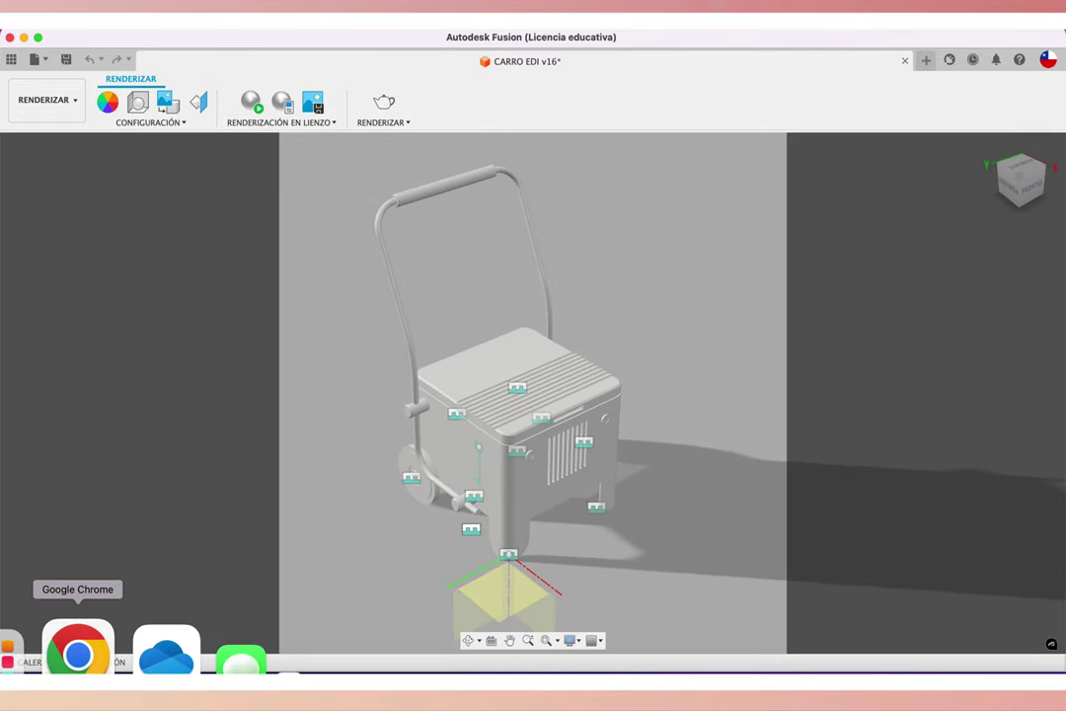
- In Chrome, open ambientCG from the 3D bookmarks and go to its full HDRI list
click(83, 651)
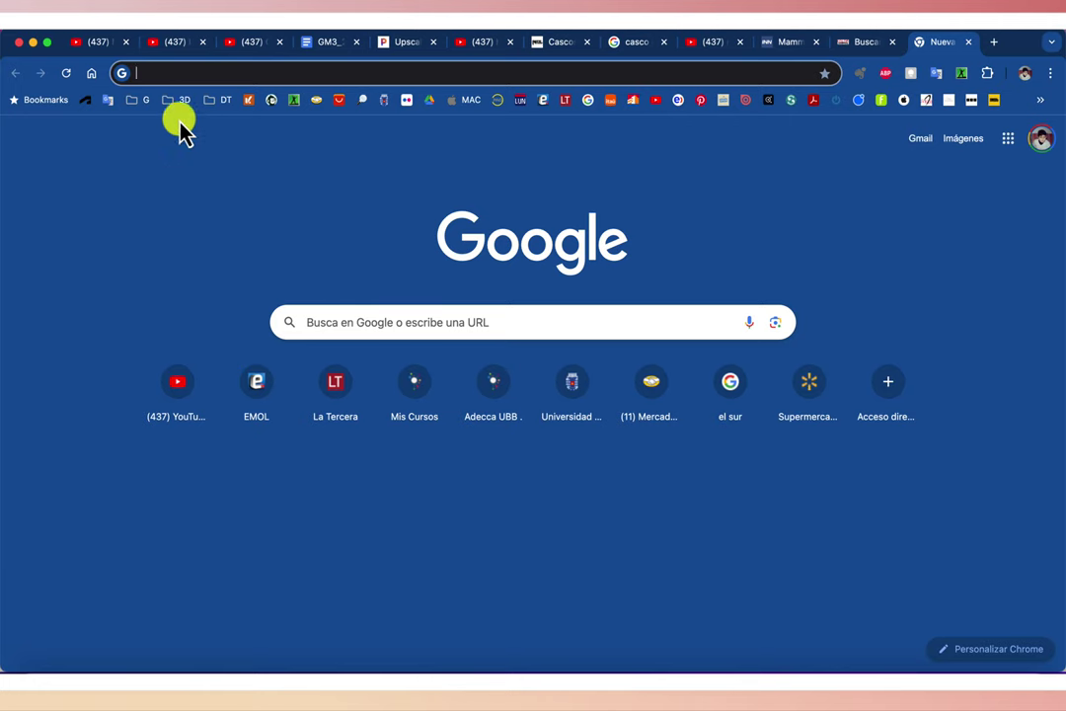
click(136, 99)
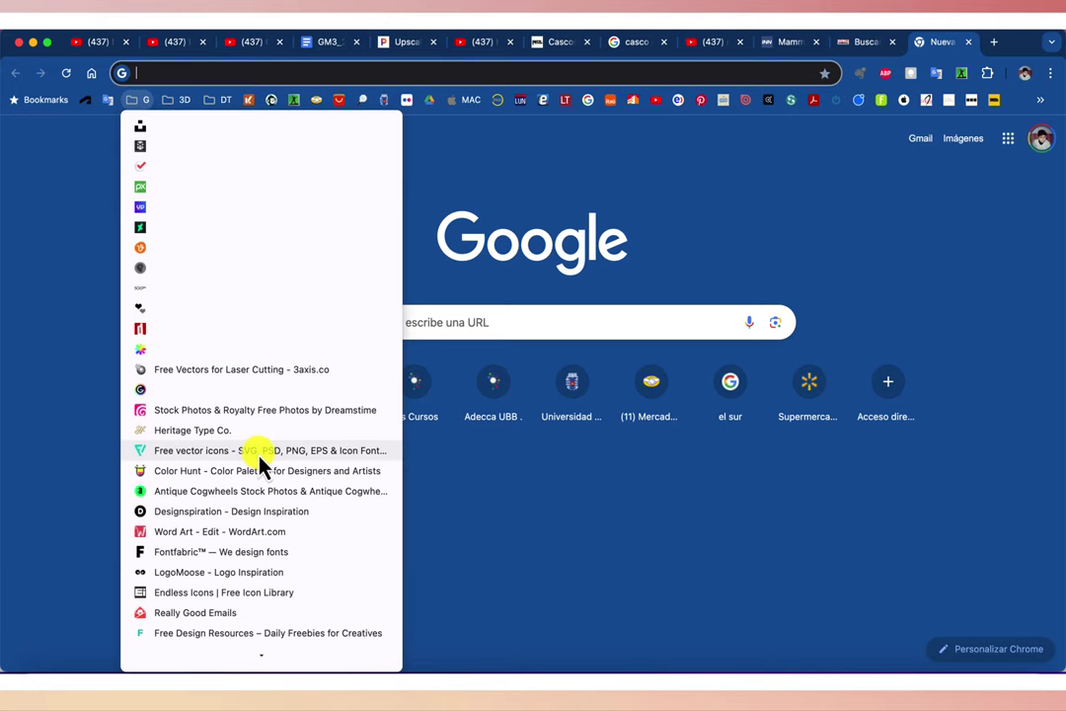
click(173, 100)
click(178, 99)
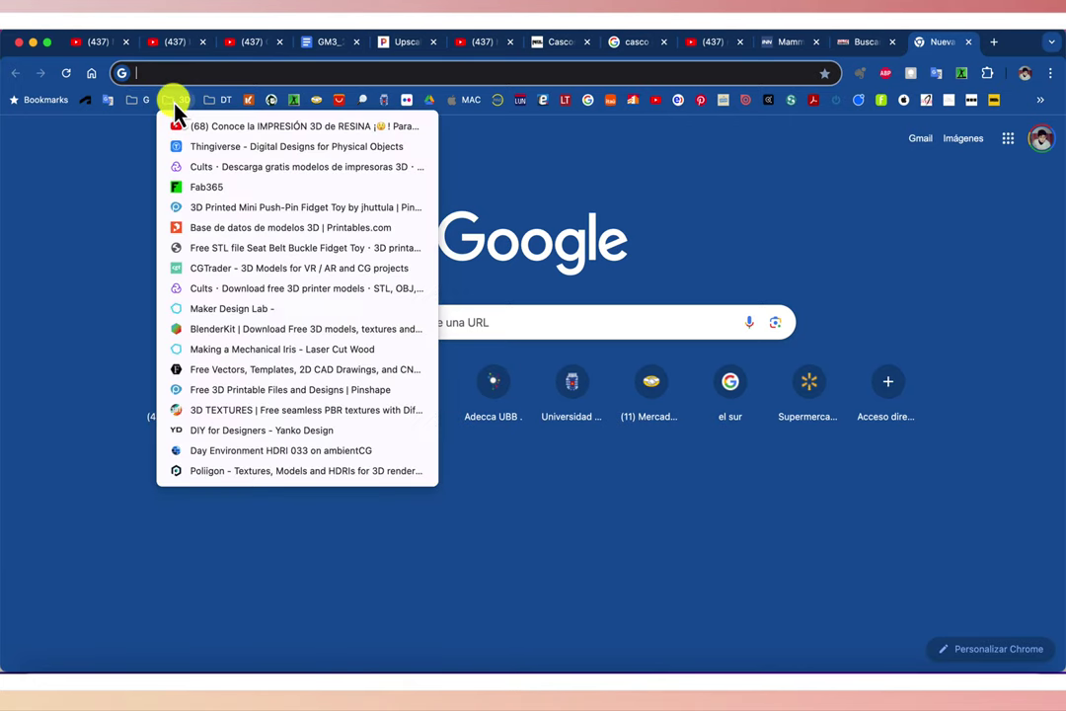
click(207, 452)
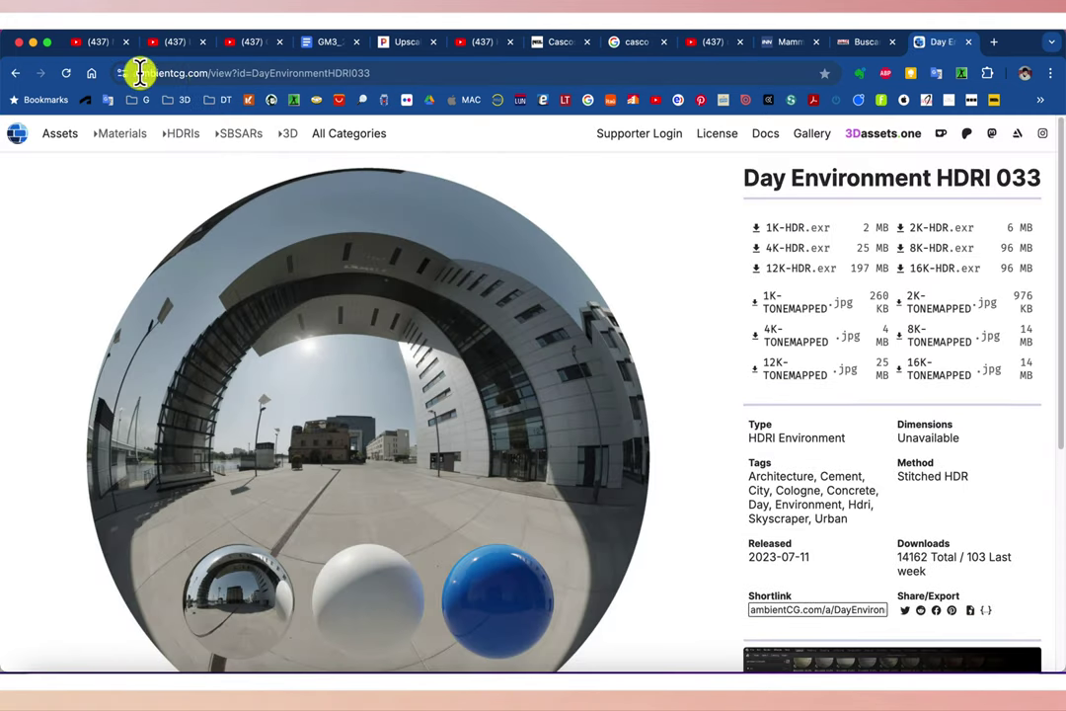
click(139, 74)
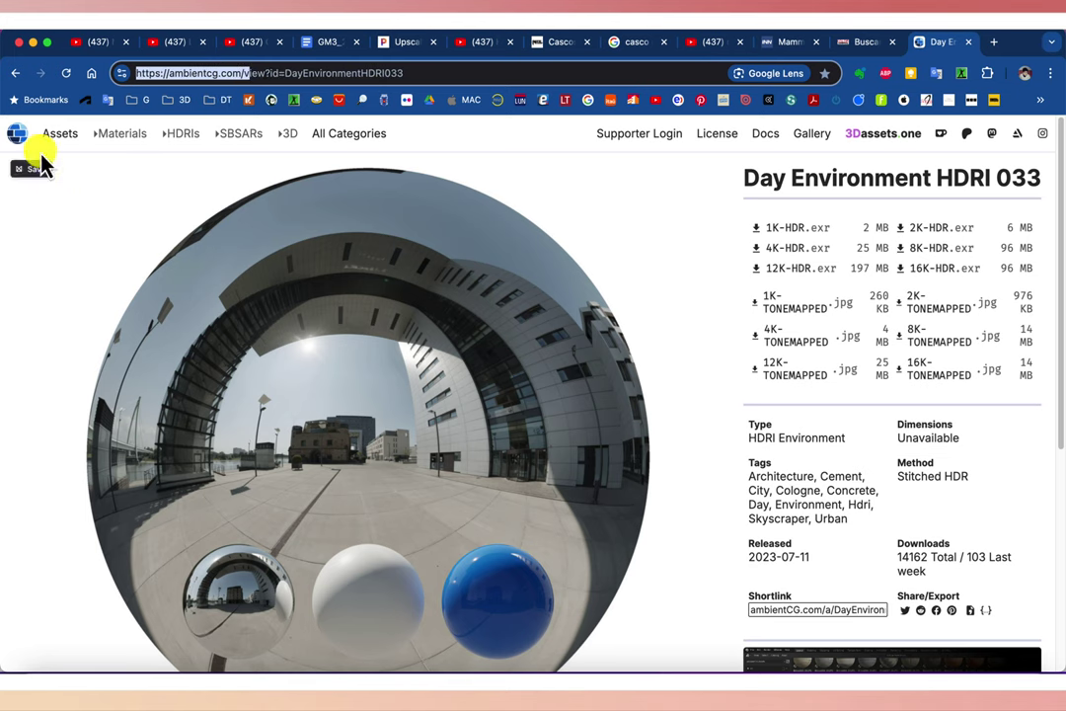
click(182, 138)
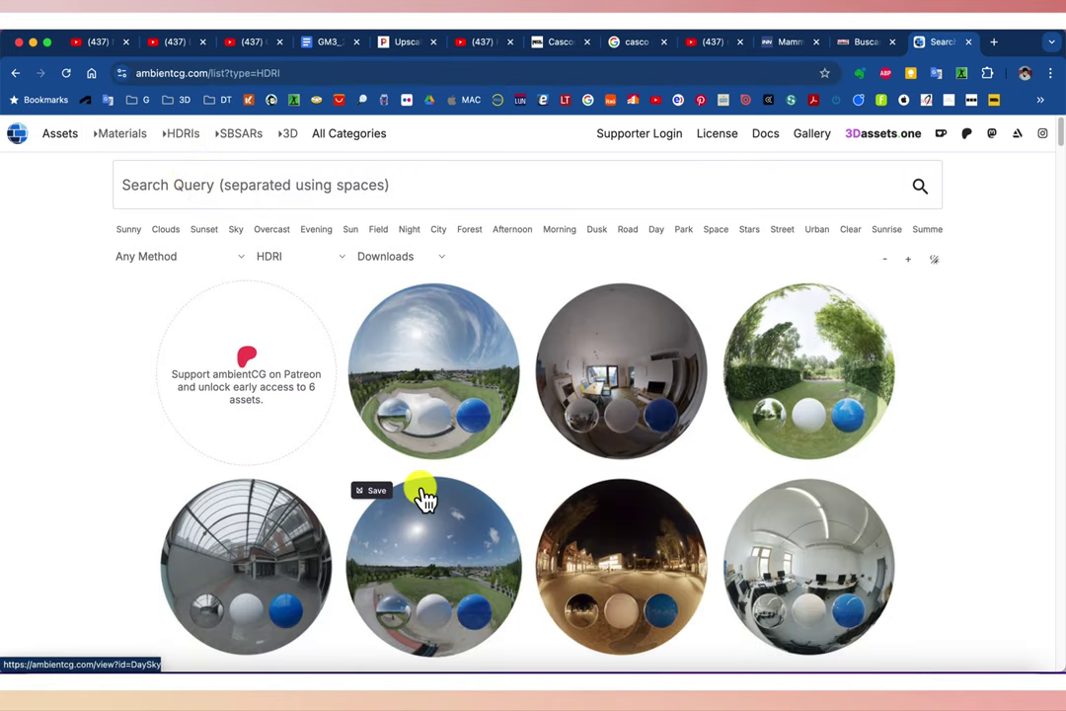
- Scroll through the HDRI thumbnails to find Day Sky HDRI 026 A
scroll(424, 495, down, 2)
scroll(425, 495, down, 5)
scroll(424, 494, down, 1)
scroll(424, 495, down, 2)
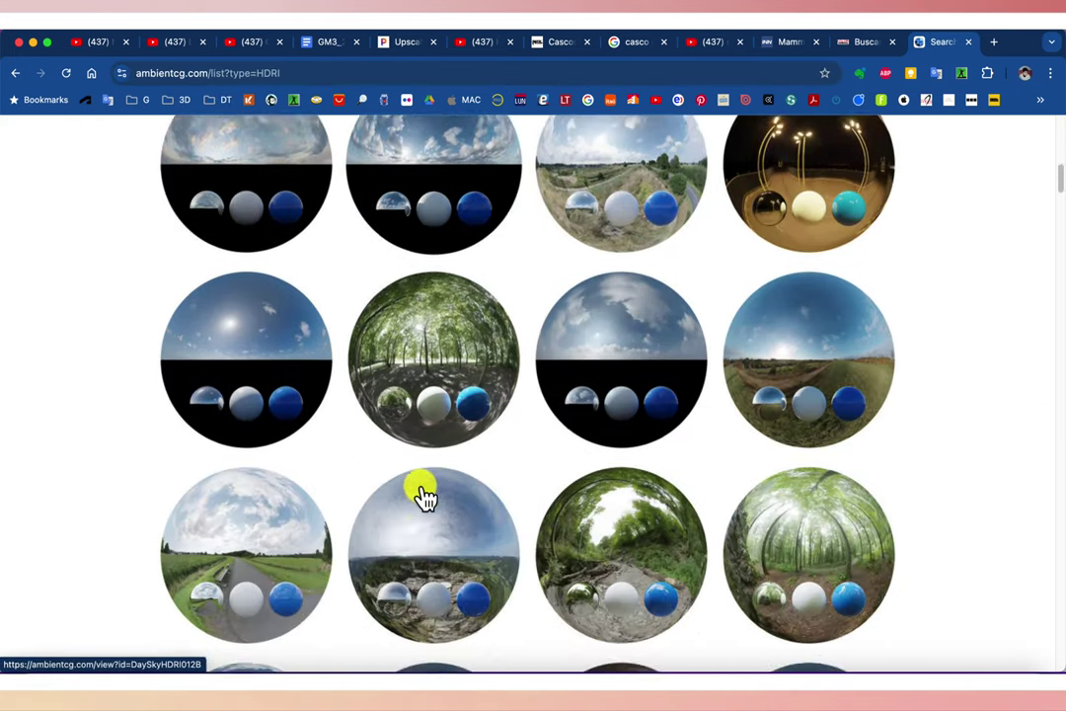
scroll(424, 494, down, 2)
scroll(423, 494, down, 2)
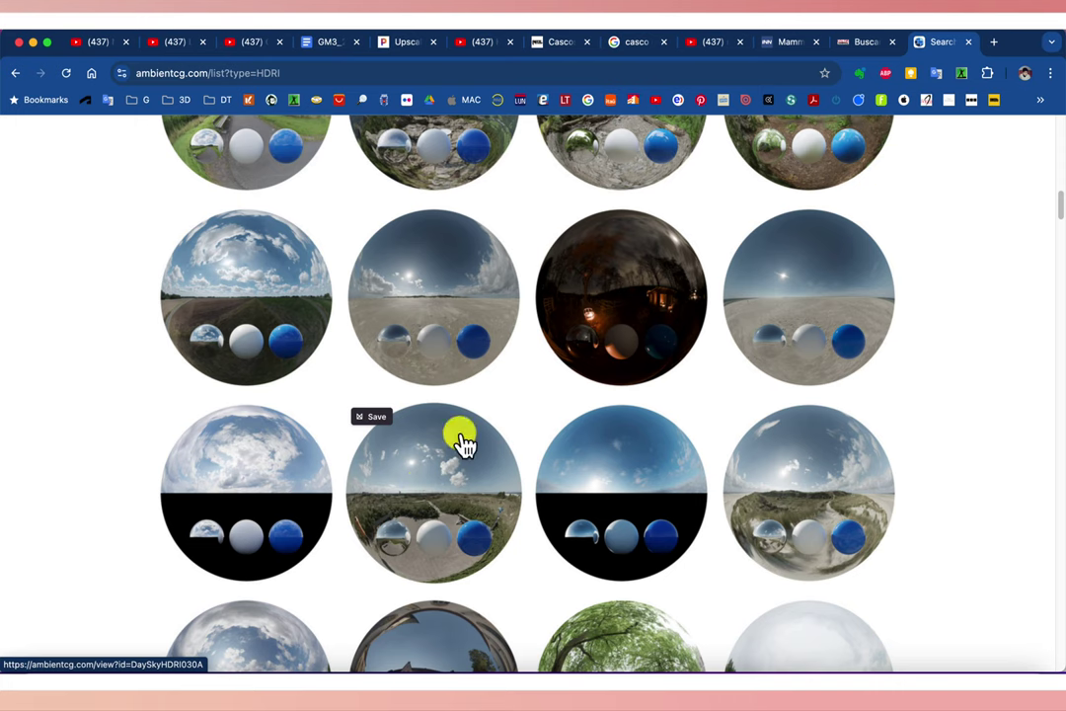
scroll(506, 405, down, 1)
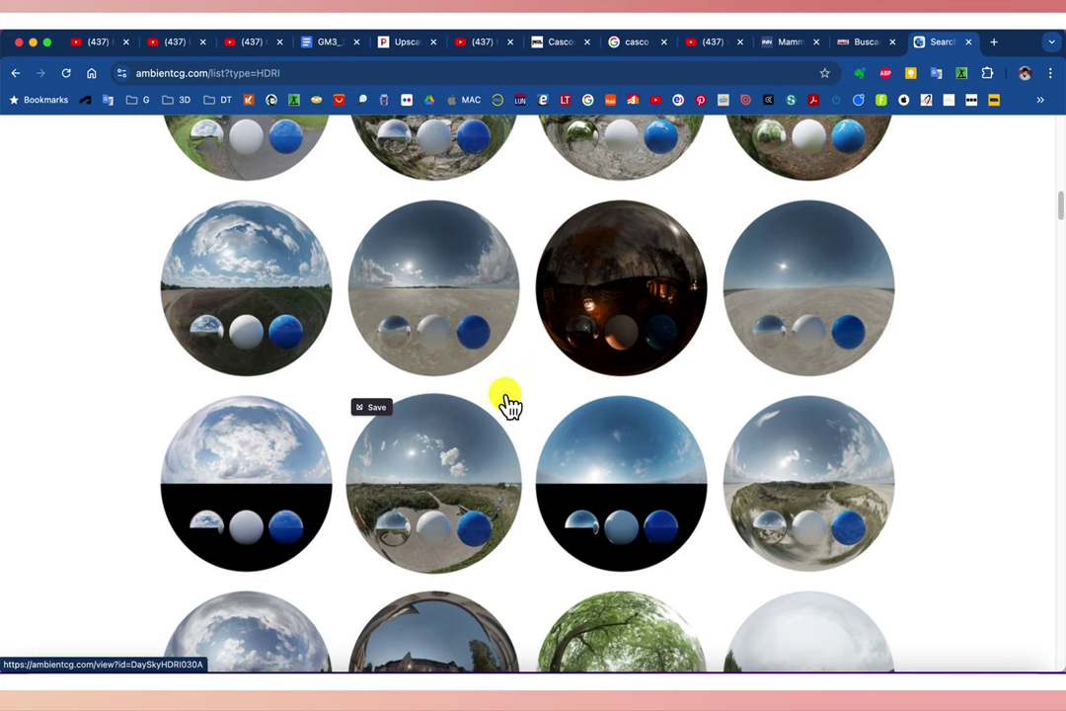
scroll(506, 405, up, 1)
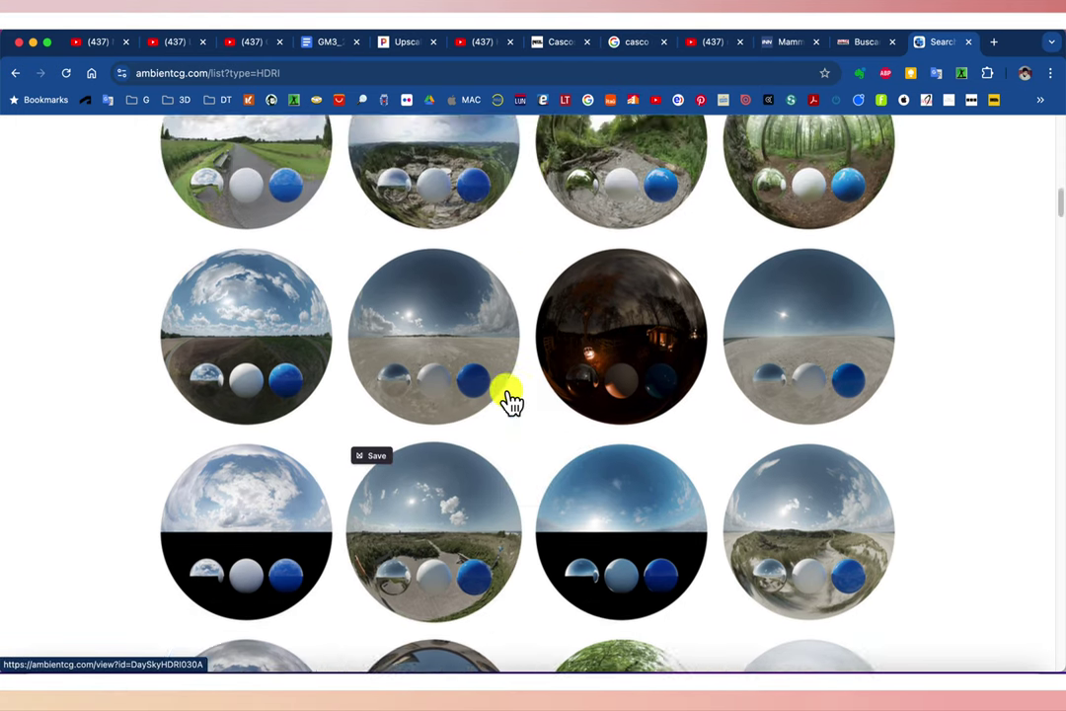
scroll(507, 400, up, 2)
scroll(506, 397, up, 2)
scroll(507, 397, up, 3)
scroll(507, 396, down, 1)
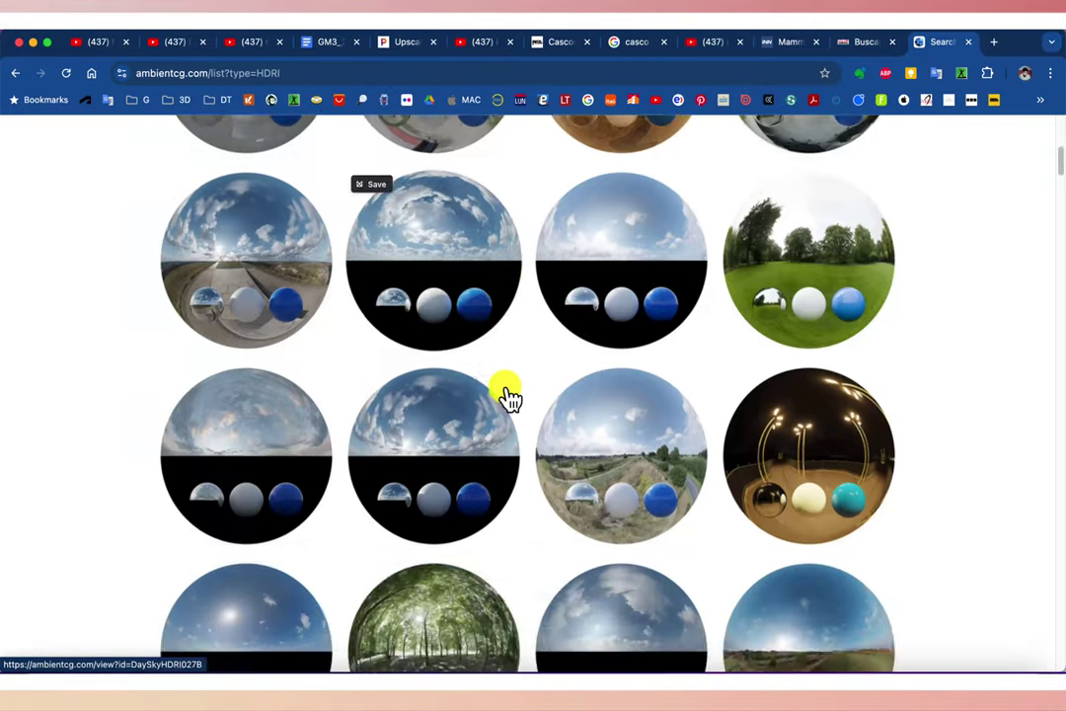
scroll(506, 397, down, 2)
scroll(507, 396, down, 3)
scroll(507, 397, down, 2)
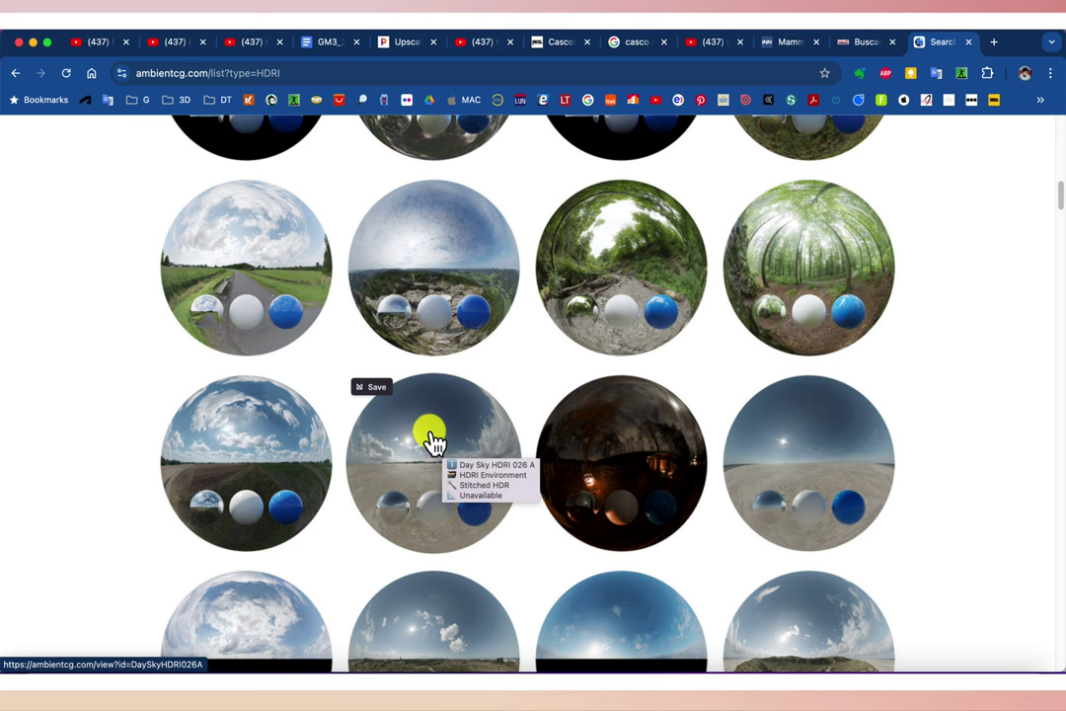
- Open the Day Sky HDRI 026 A page and download its 4K-HDR.exr file
click(429, 442)
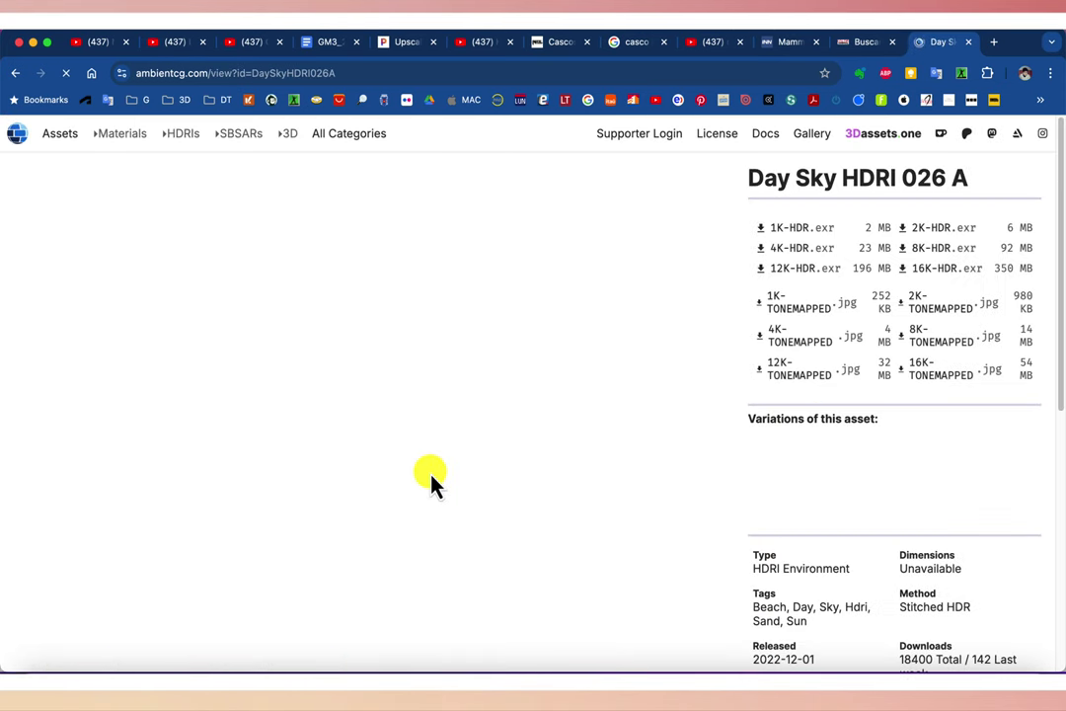
scroll(495, 484, down, 1)
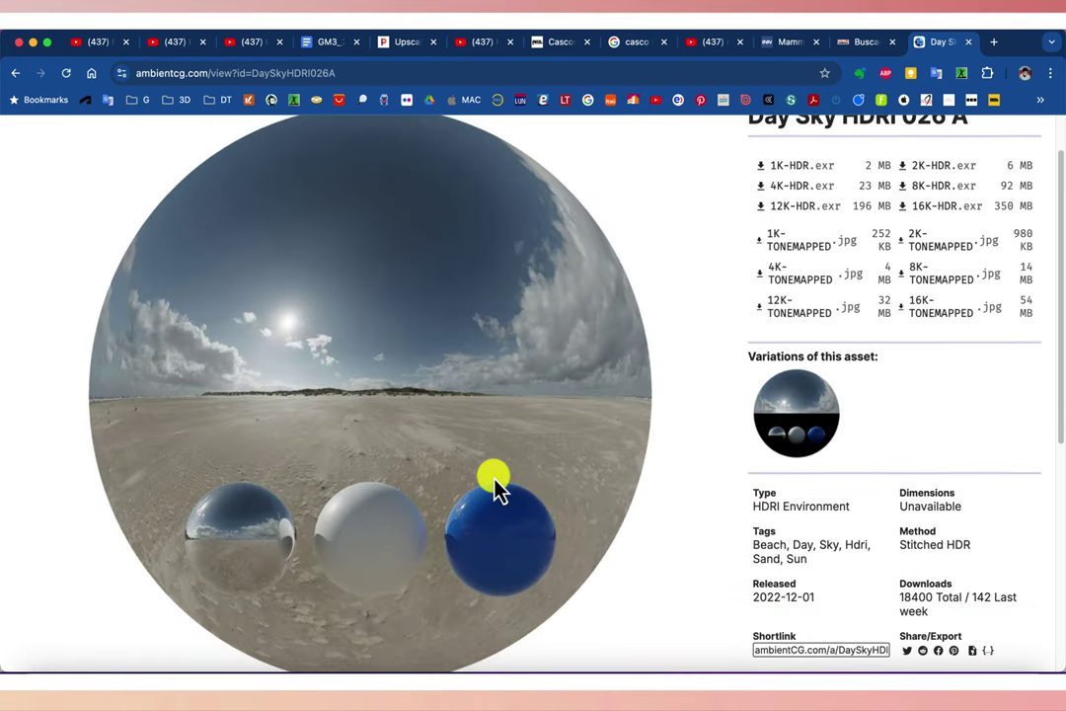
scroll(496, 483, down, 5)
scroll(496, 484, up, 3)
scroll(496, 484, up, 2)
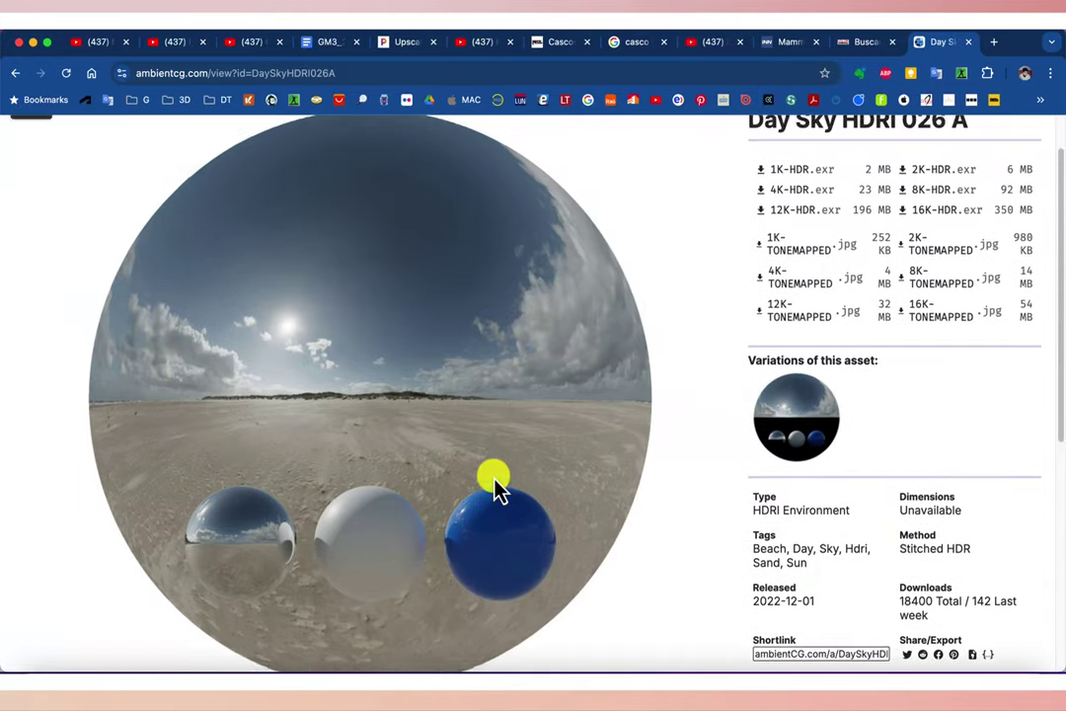
scroll(497, 484, down, 1)
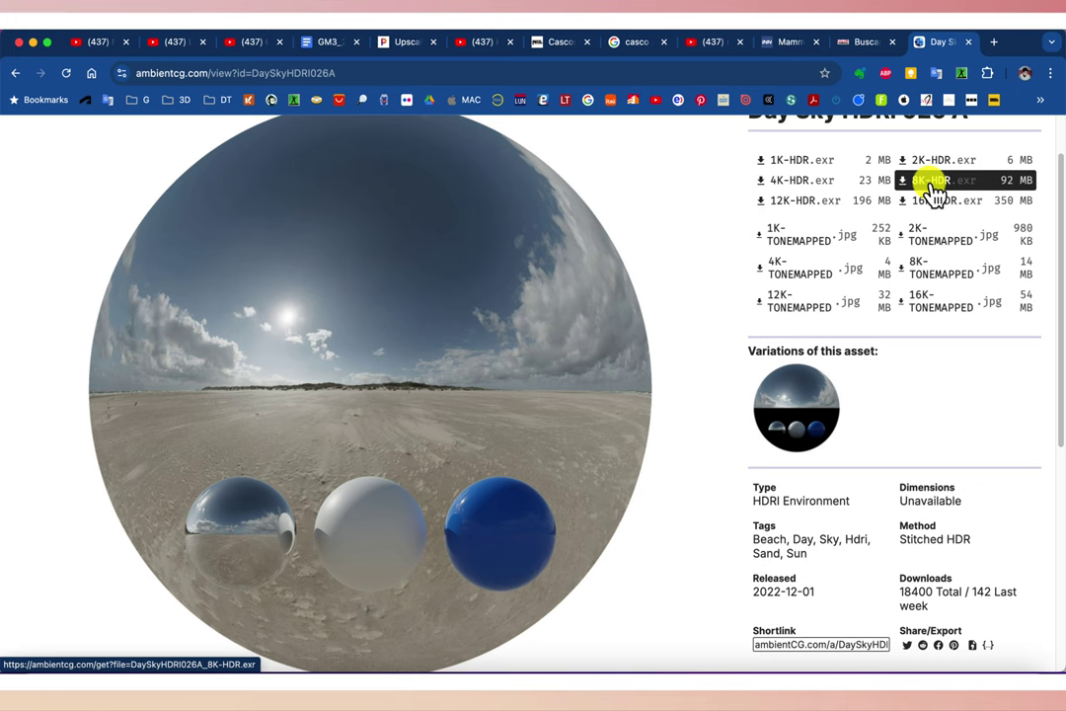
scroll(933, 192, up, 2)
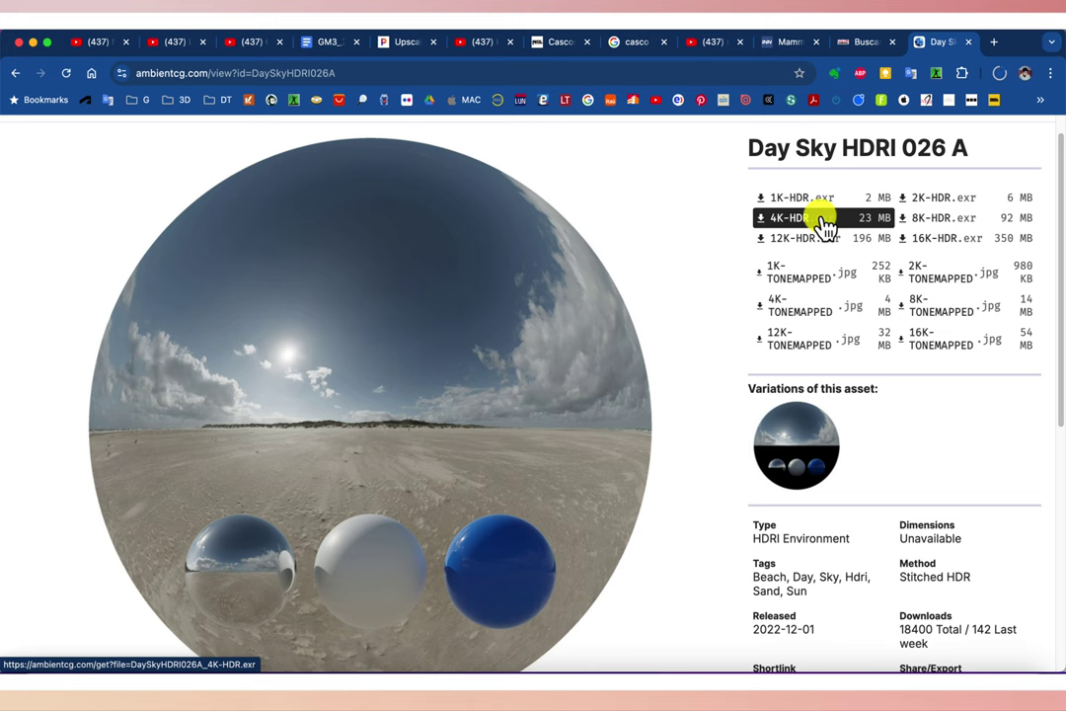
click(824, 226)
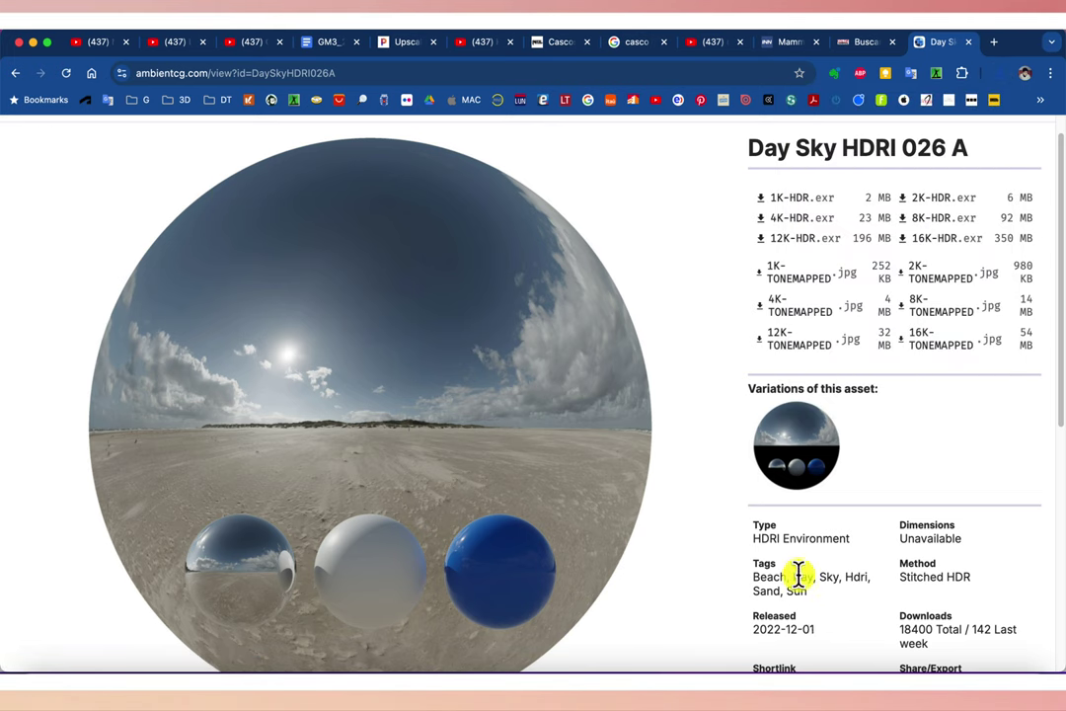
click(857, 653)
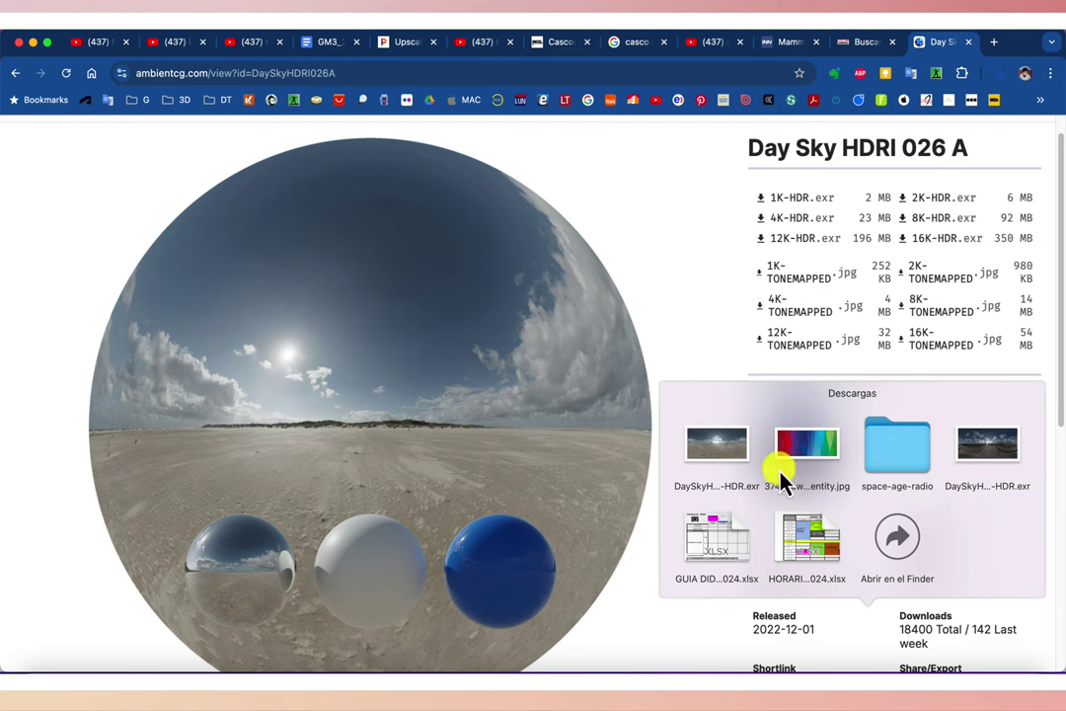
click(723, 457)
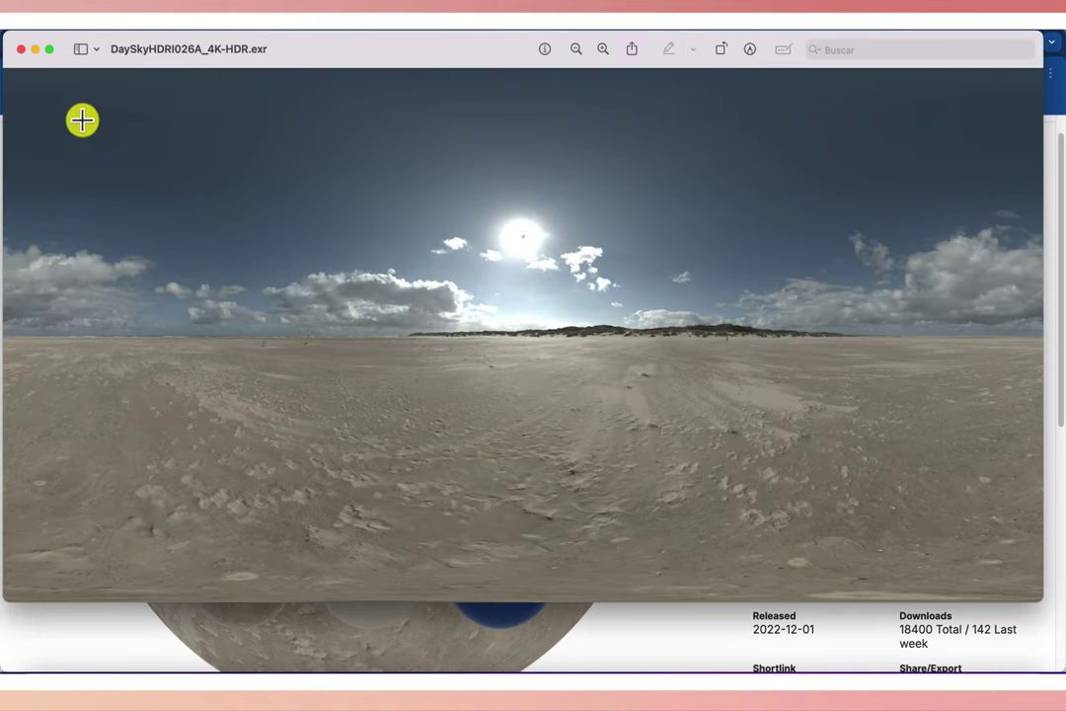
click(21, 49)
scroll(541, 440, down, 1)
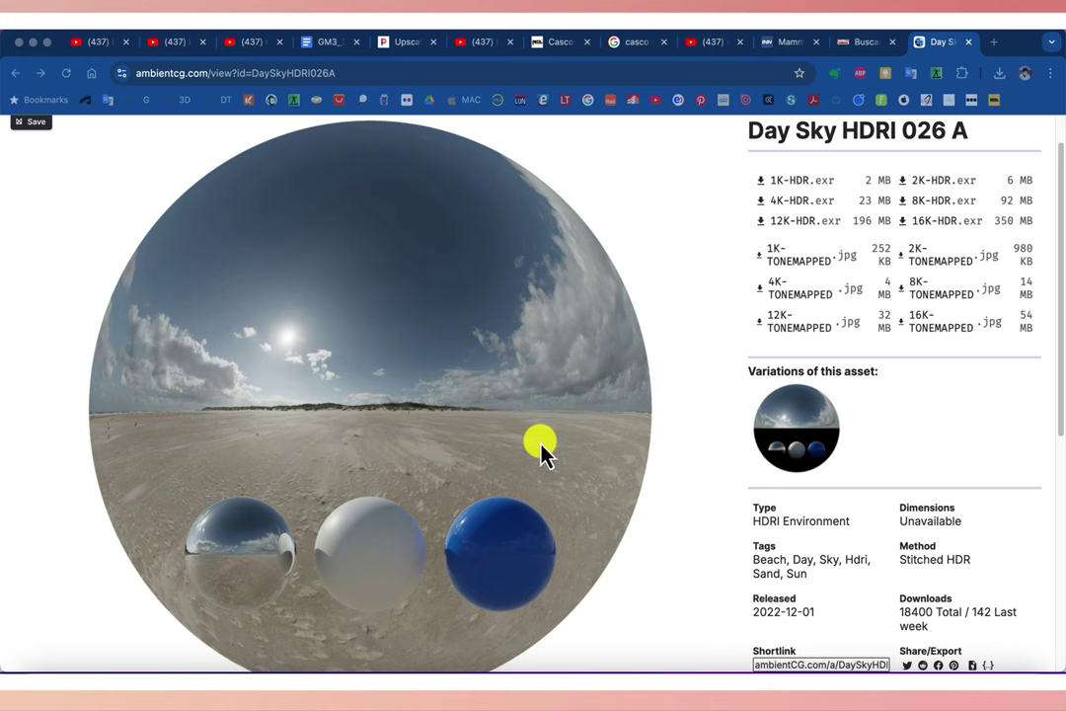
scroll(542, 446, down, 1)
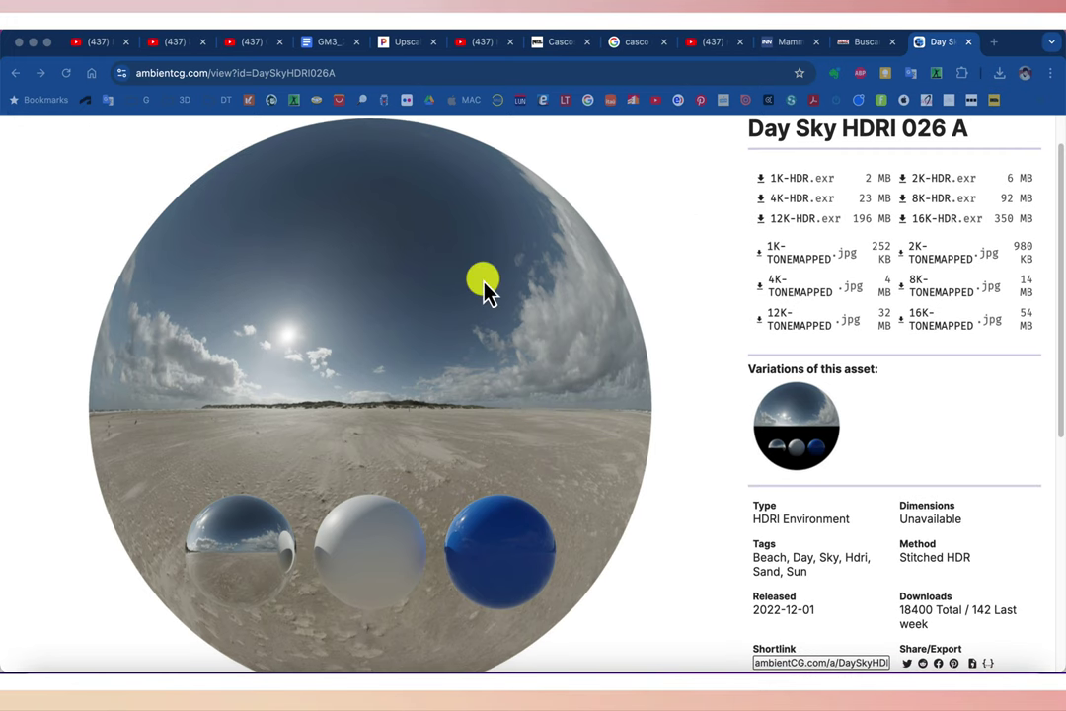
- Back in Fusion, set the scene's Fondo to Entorno in Scene Settings
click(735, 647)
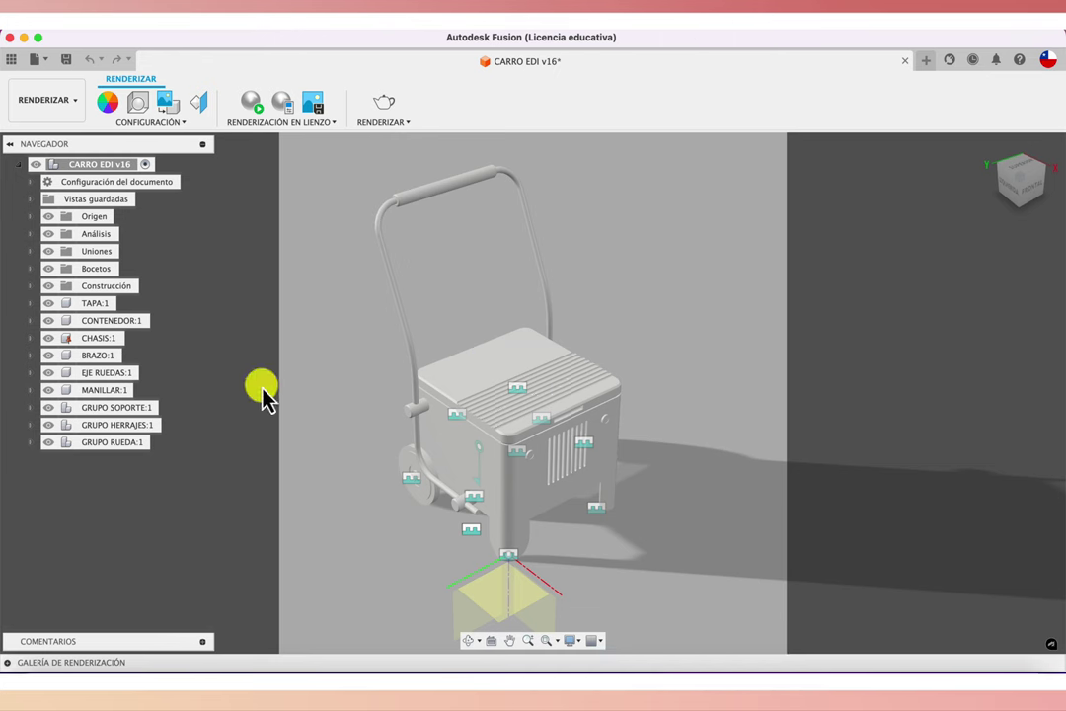
click(138, 102)
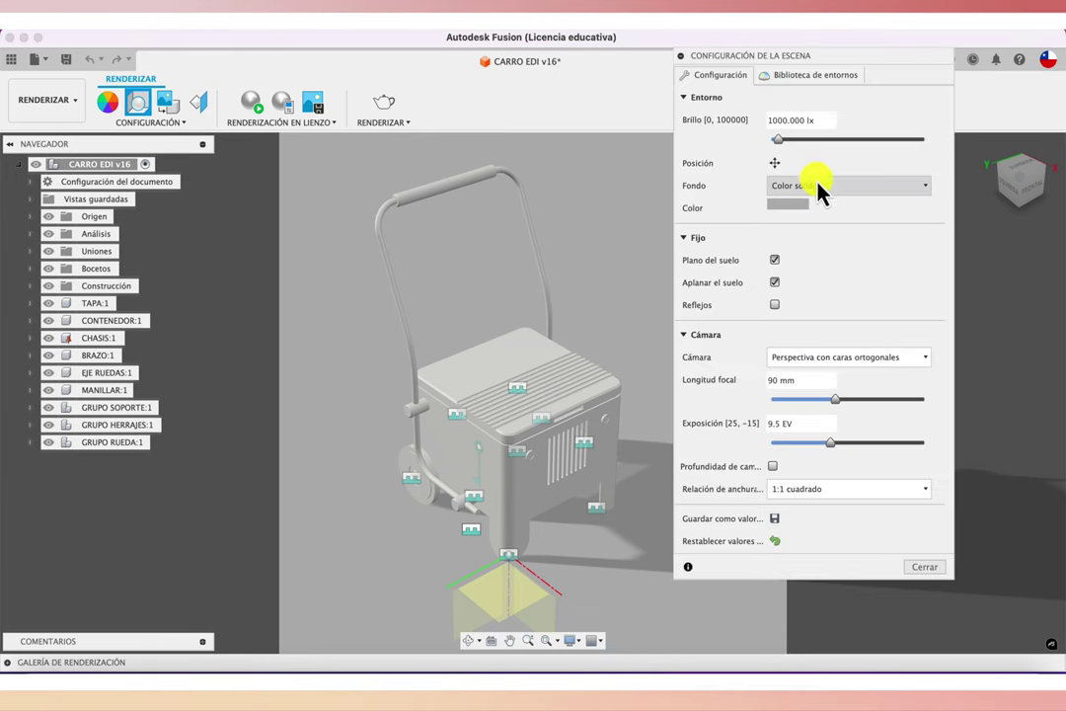
click(816, 187)
click(809, 204)
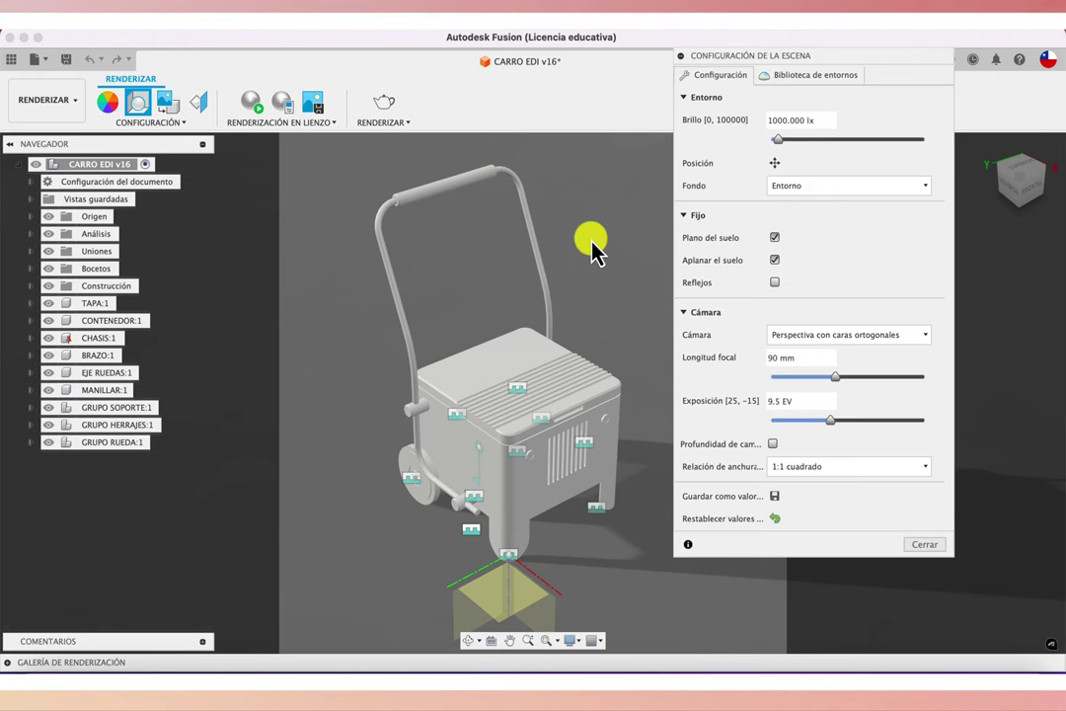
- Orbit the view around the cart to check it against the environment background
shift+scroll(593, 248, left, 3)
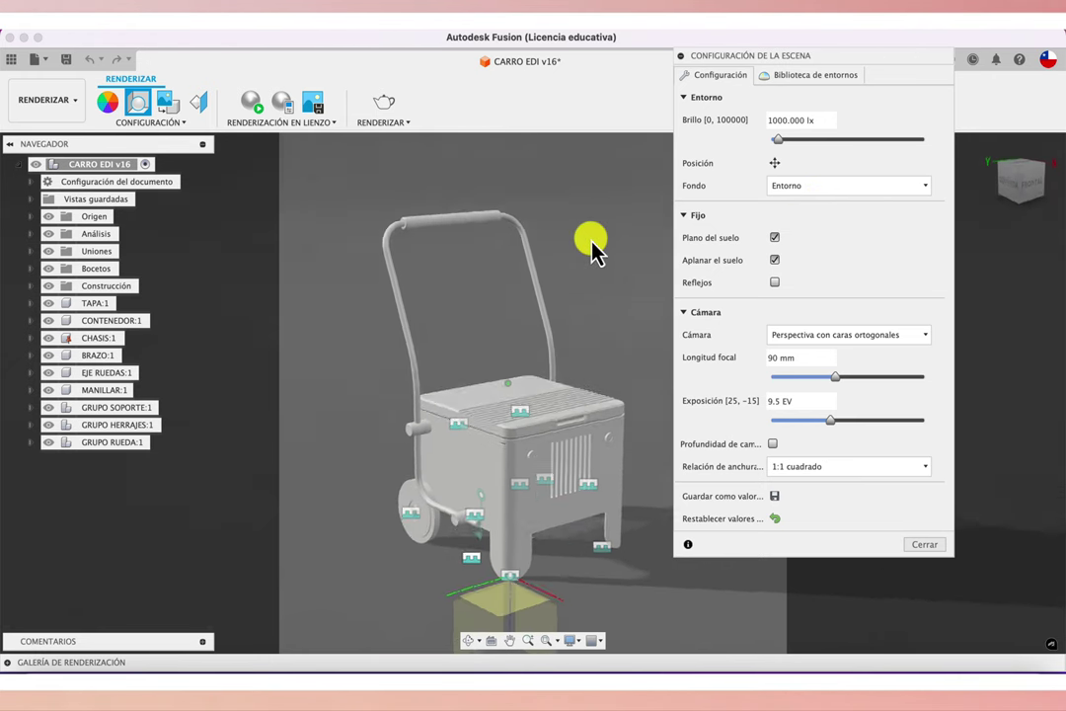
shift+scroll(593, 248, left, 3)
shift+scroll(592, 248, left, 2)
shift+scroll(592, 249, left, 3)
shift+scroll(592, 249, left, 3)
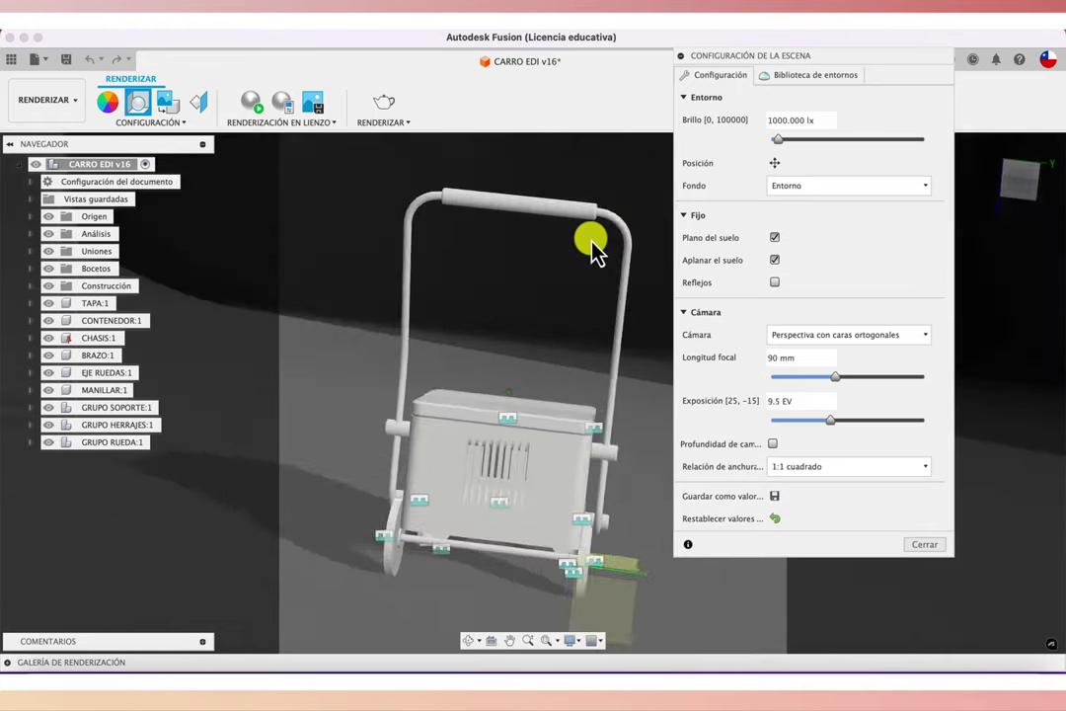
shift+scroll(592, 248, left, 1)
shift+scroll(592, 251, left, 1)
shift+scroll(572, 227, up, 1)
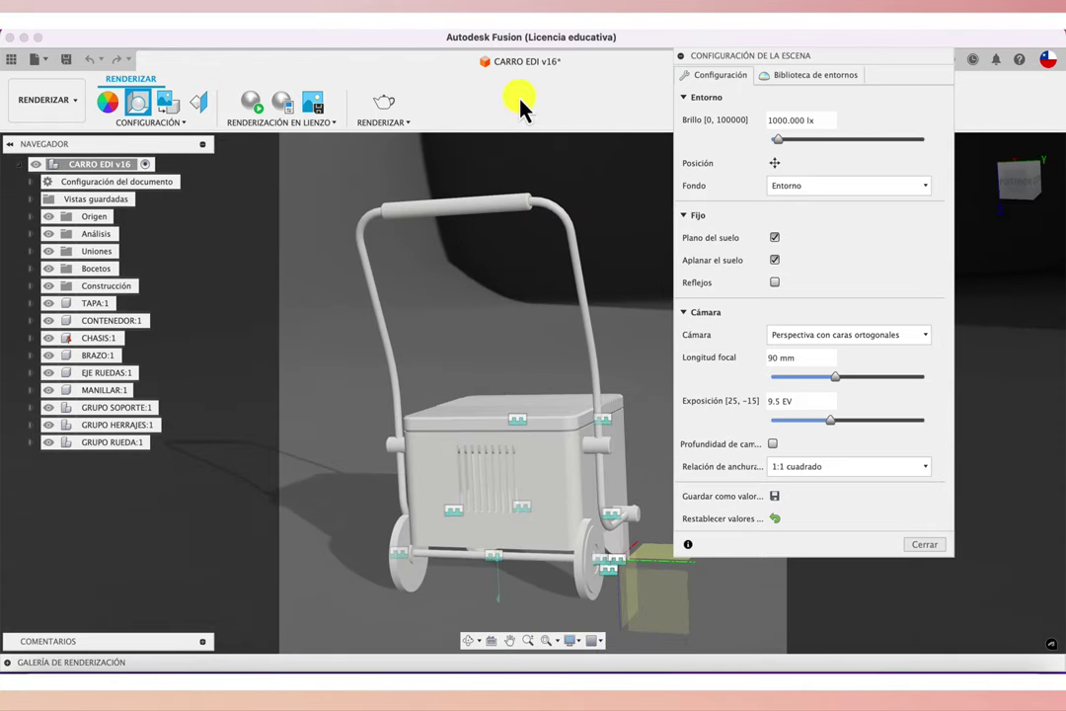
shift+scroll(481, 226, left, 3)
shift+scroll(479, 224, left, 3)
shift+scroll(479, 227, left, 3)
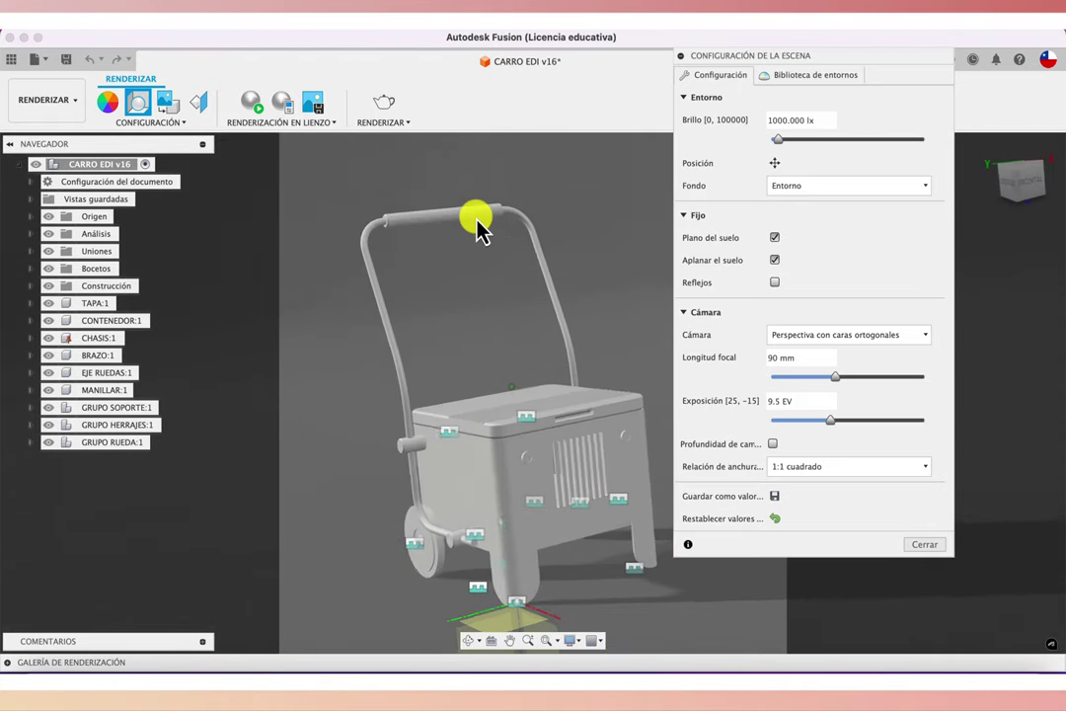
shift+scroll(478, 227, left, 2)
shift+scroll(479, 227, left, 2)
shift+scroll(479, 227, left, 1)
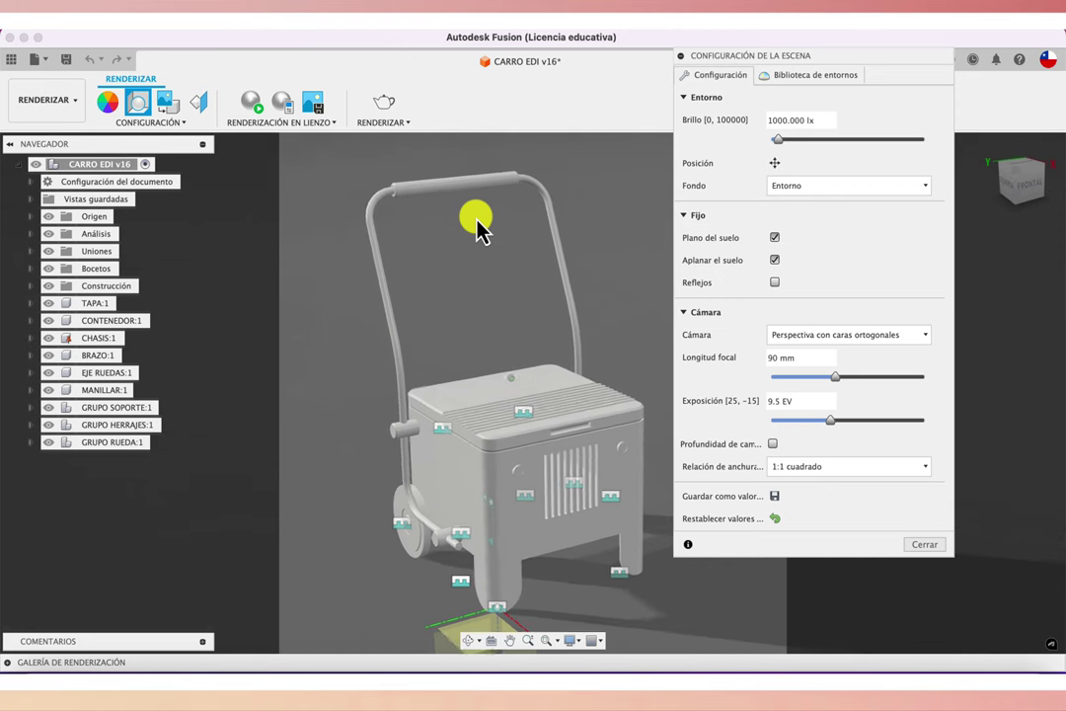
shift+scroll(478, 227, left, 1)
shift+scroll(478, 227, left, 1)
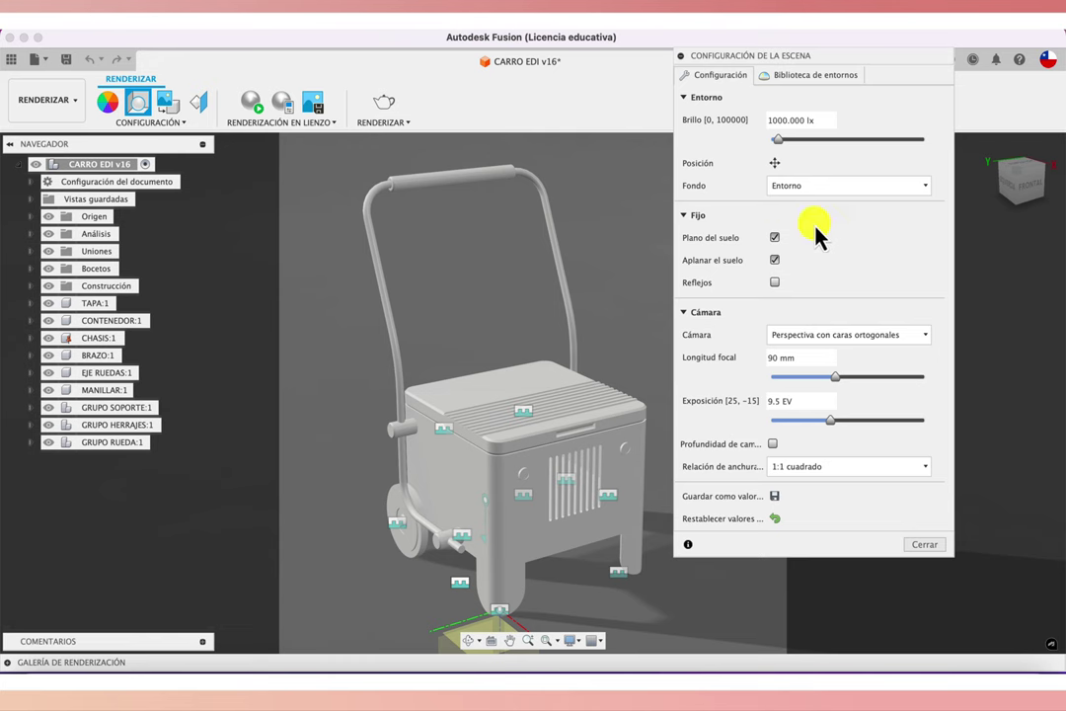
- From the environment library, browse Downloads for a custom environment and preview the 16K day sky HDR
click(825, 79)
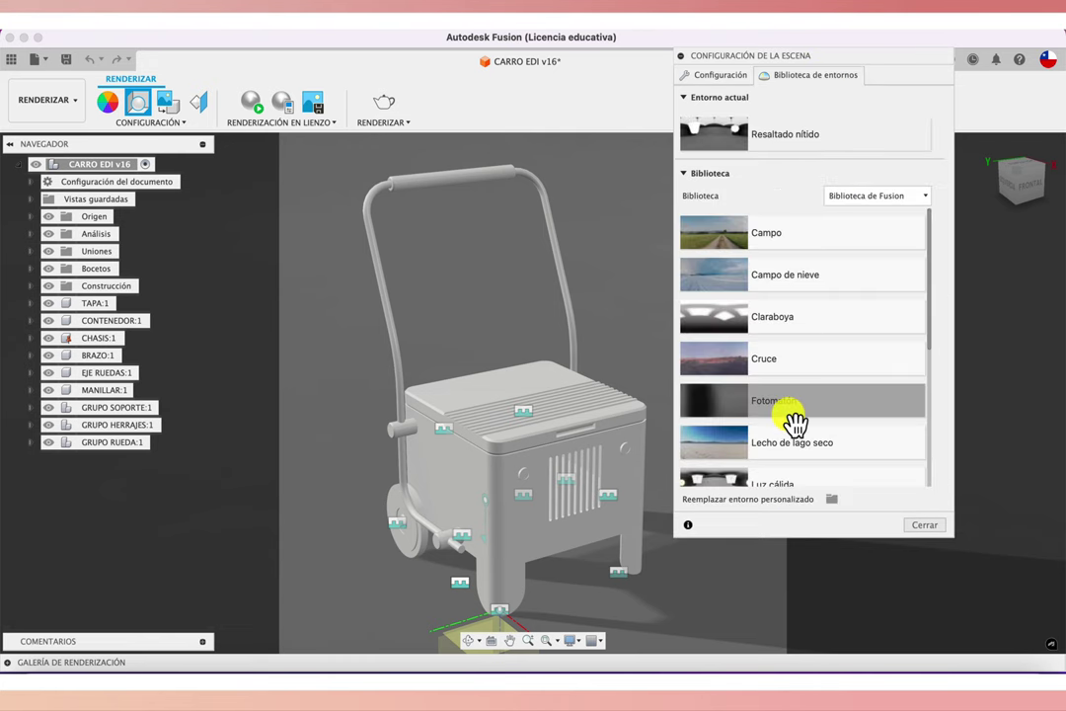
click(833, 511)
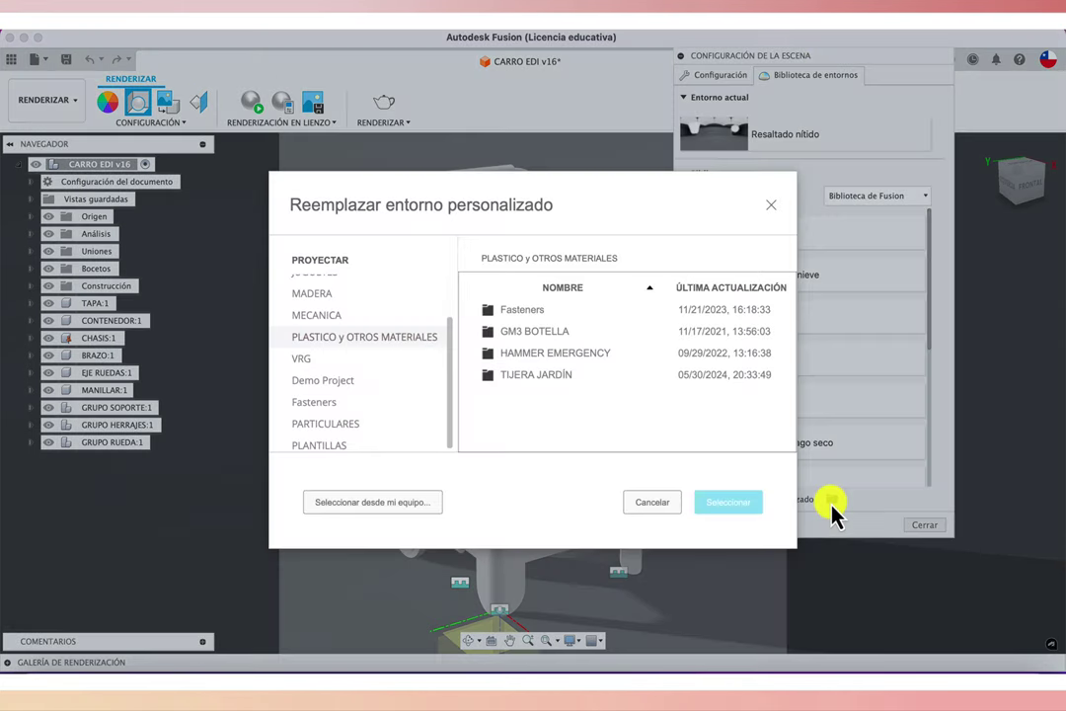
click(369, 504)
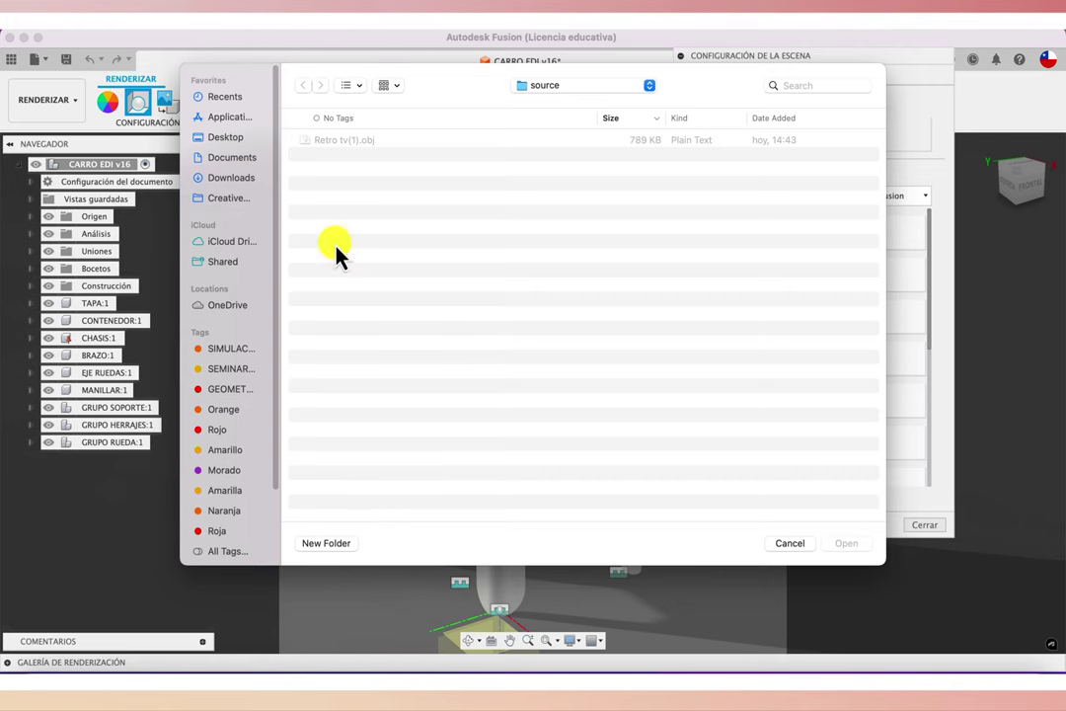
click(229, 139)
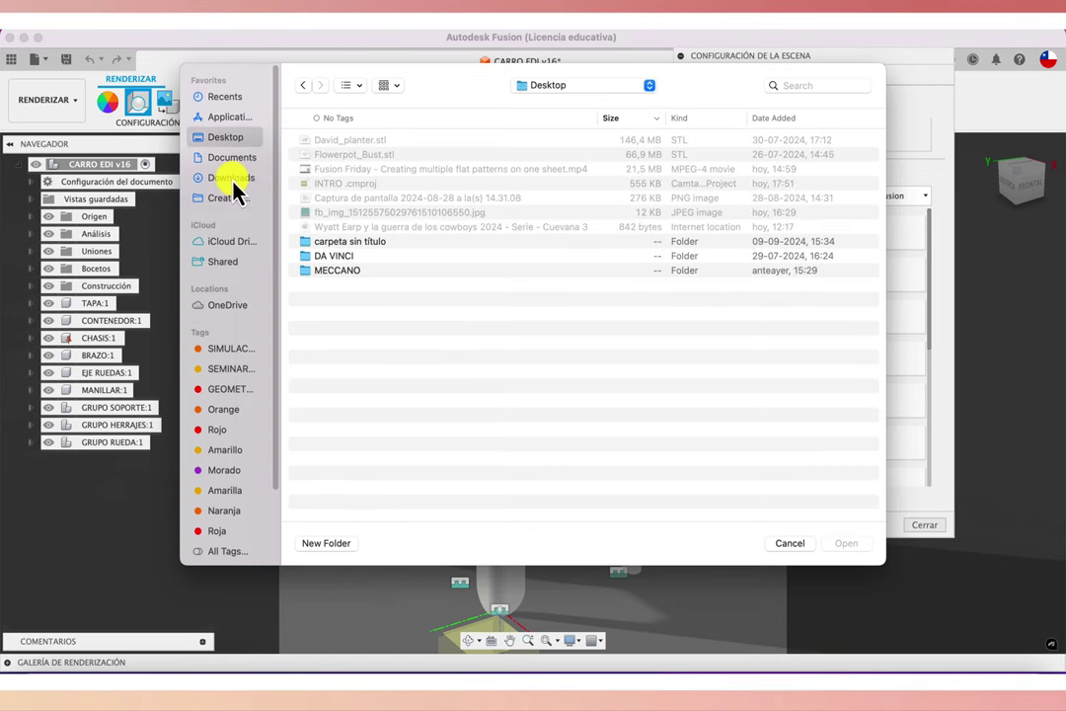
click(234, 179)
click(372, 142)
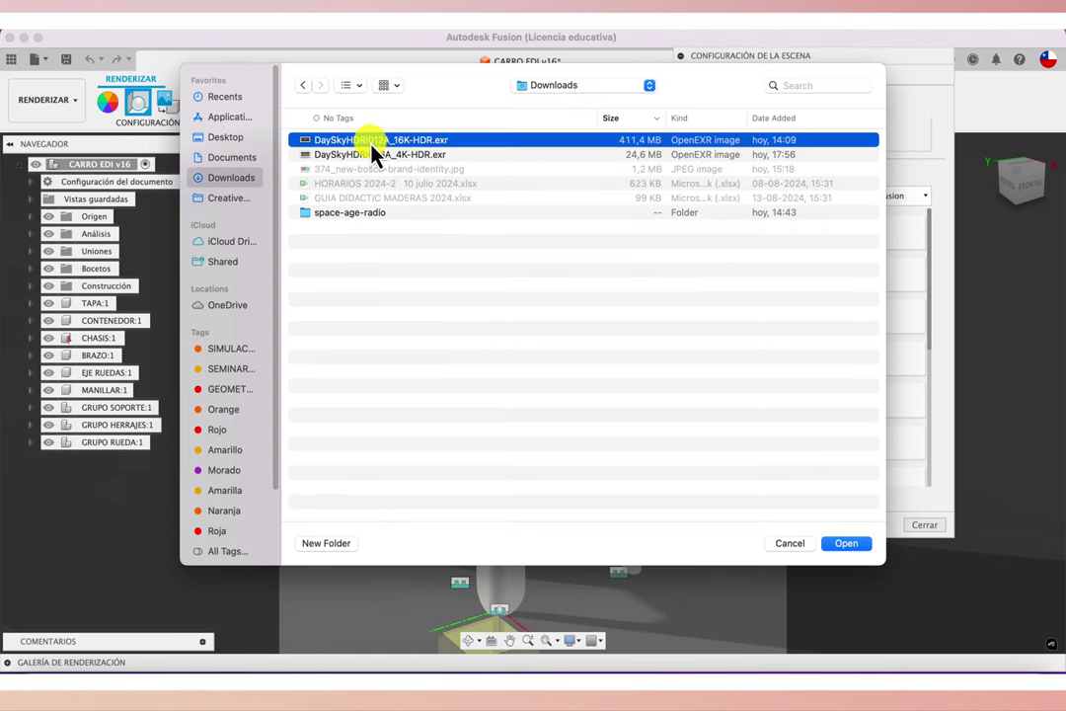
key(space)
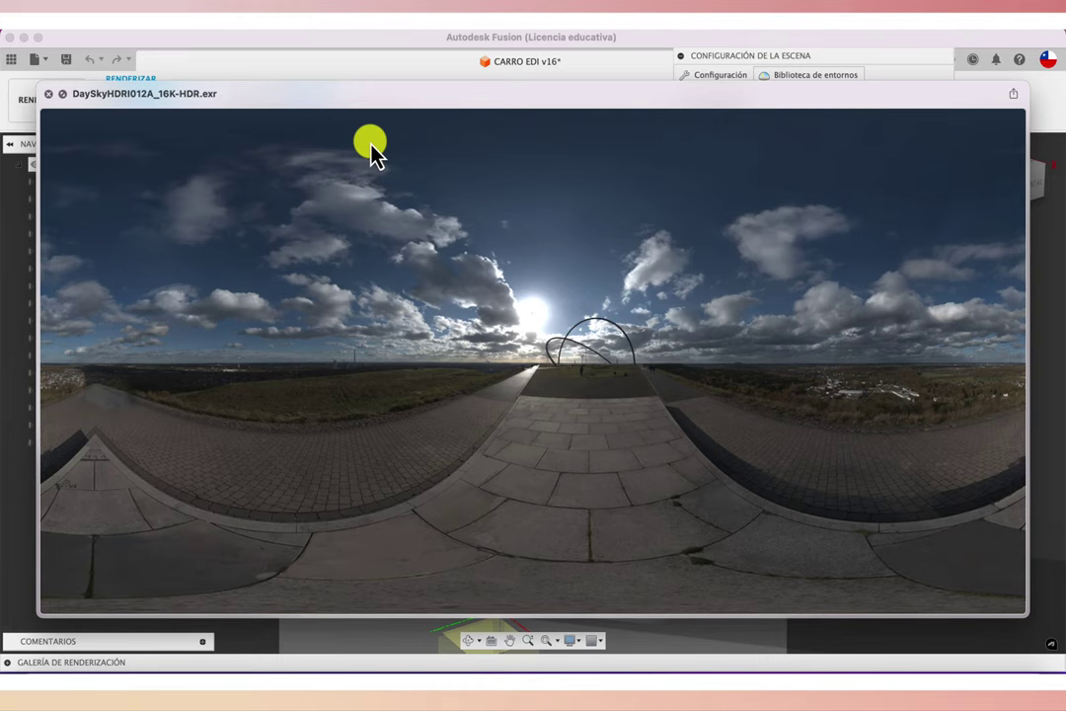
click(48, 94)
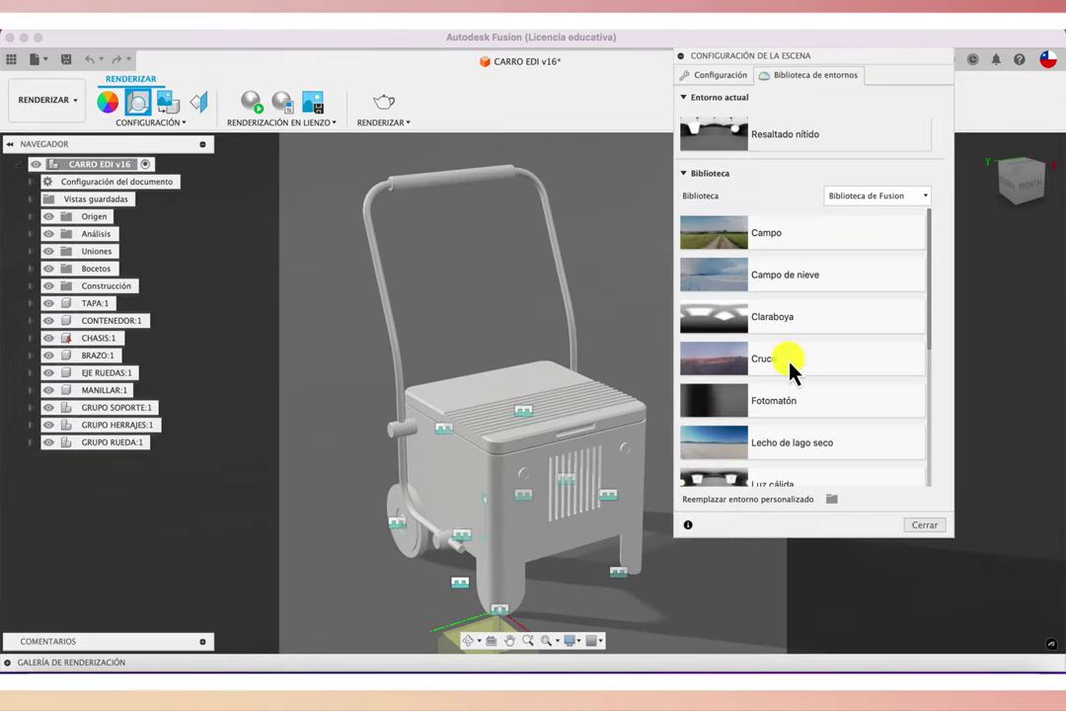
- Load DaySkyHDRI026A_4K-HDR.exr from Downloads as the custom environment
click(832, 499)
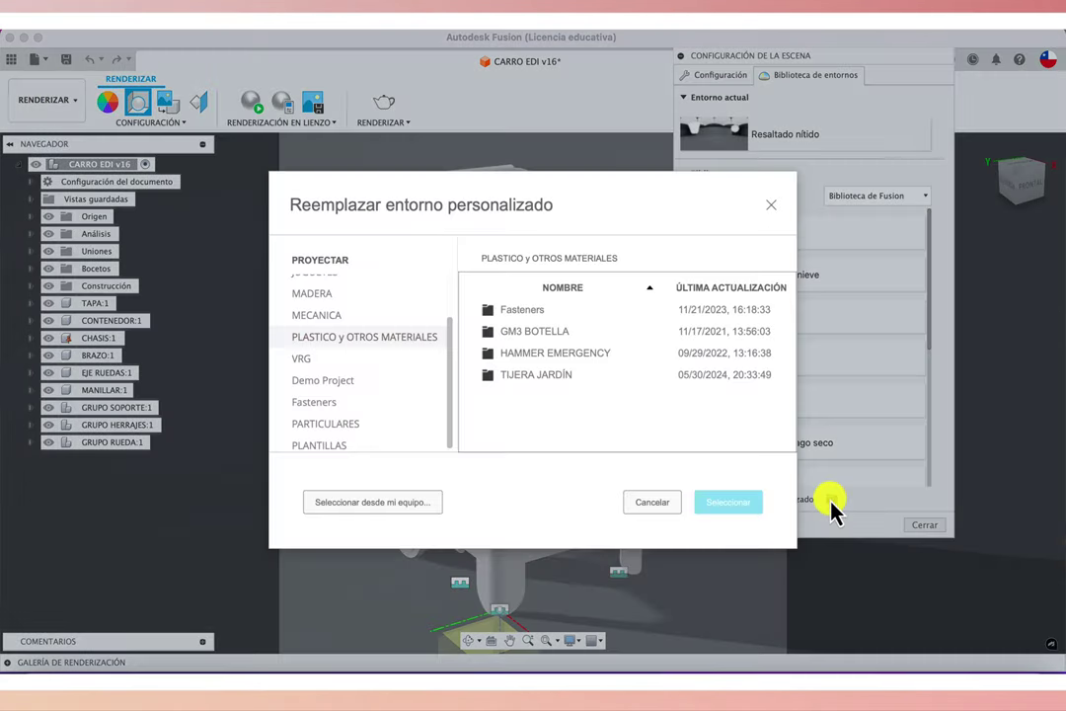
click(416, 504)
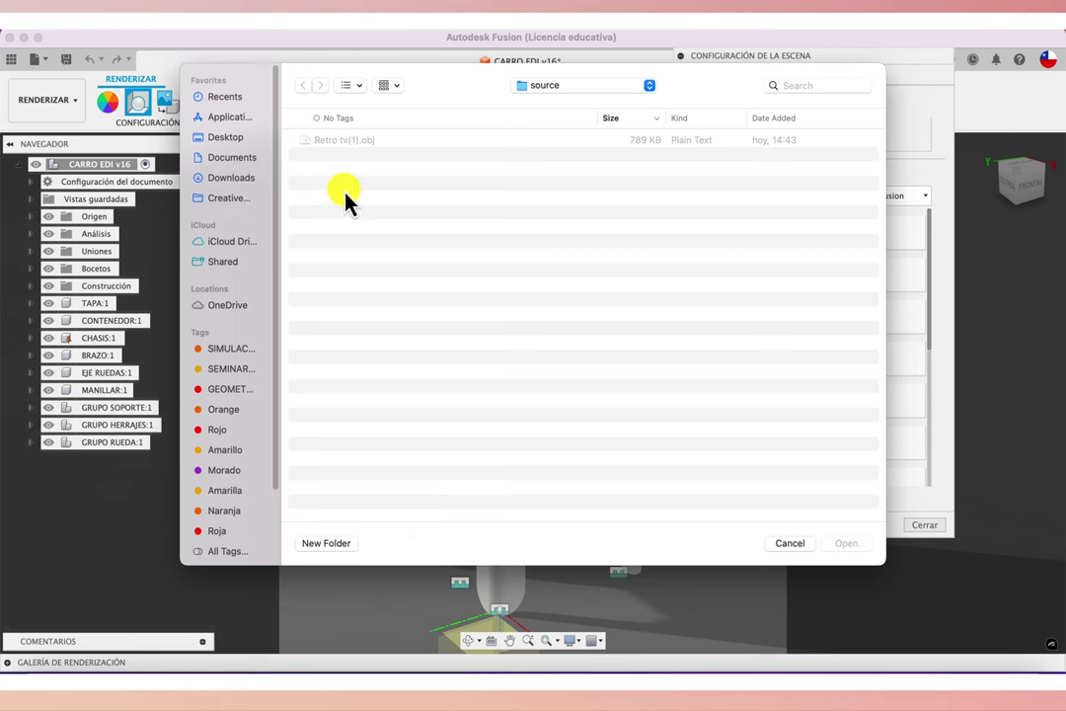
click(233, 177)
click(365, 154)
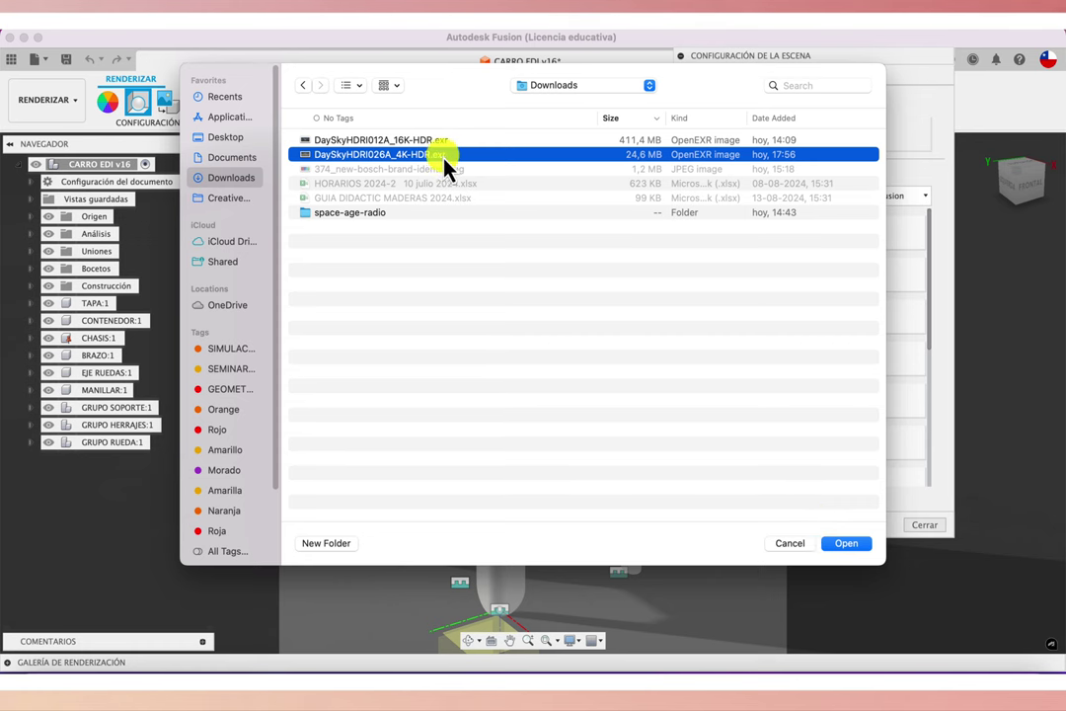
click(843, 543)
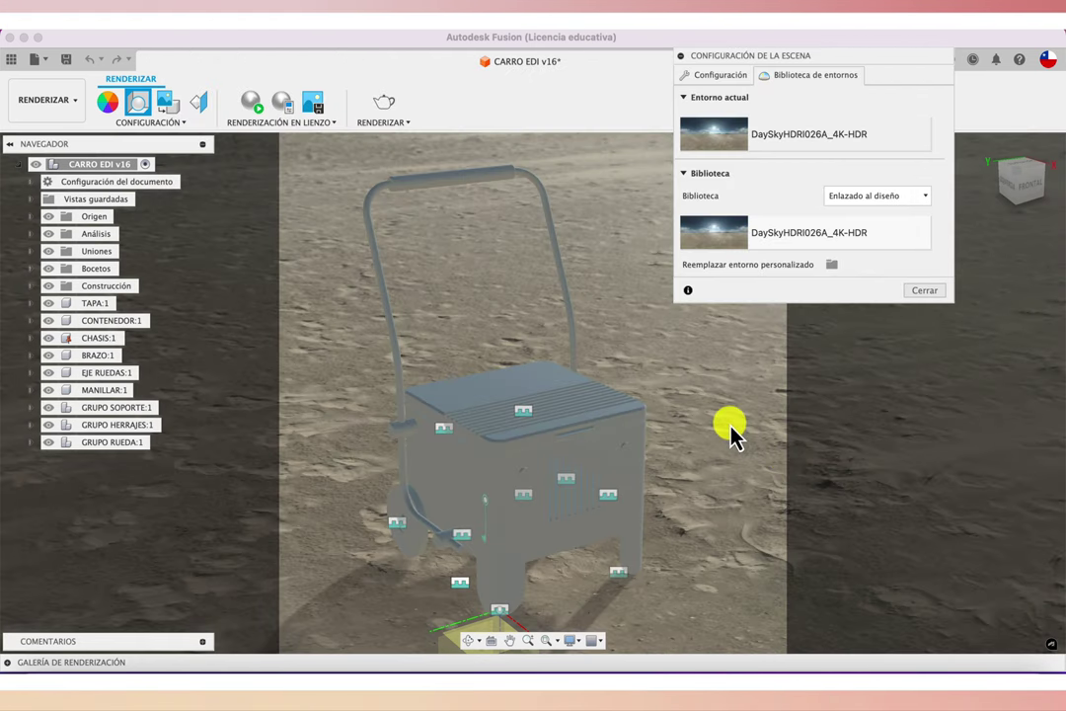
- Orbit the view around the cart in the new beach environment
shift+scroll(666, 434, left, 5)
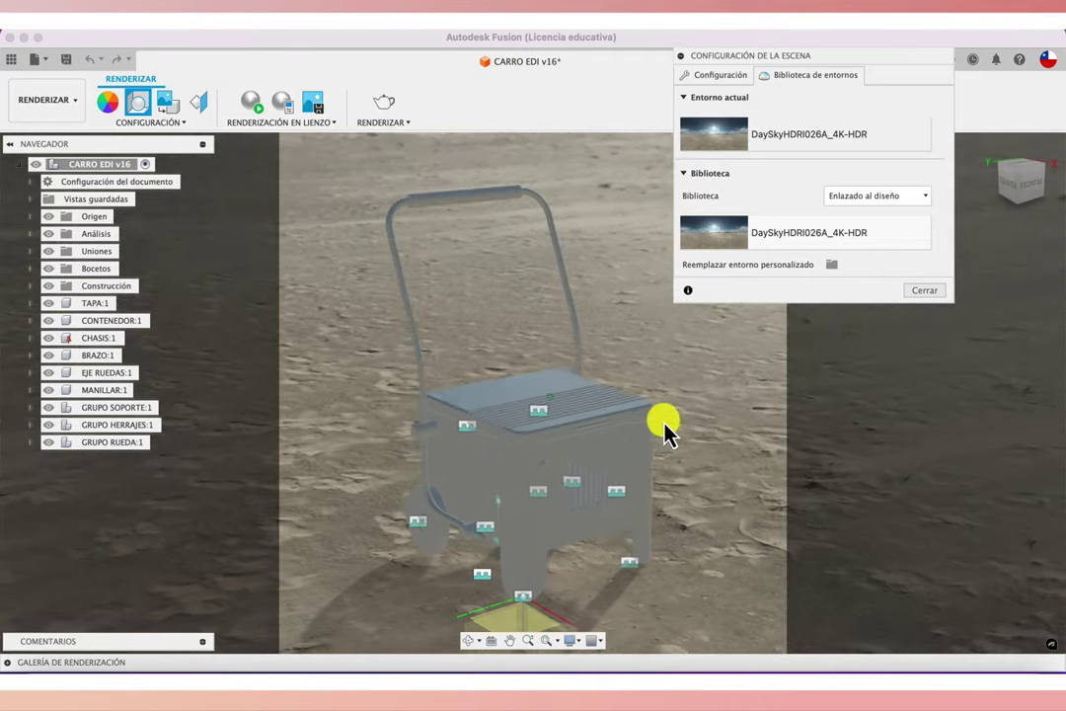
shift+scroll(666, 434, left, 2)
shift+scroll(666, 435, left, 2)
shift+scroll(666, 434, left, 2)
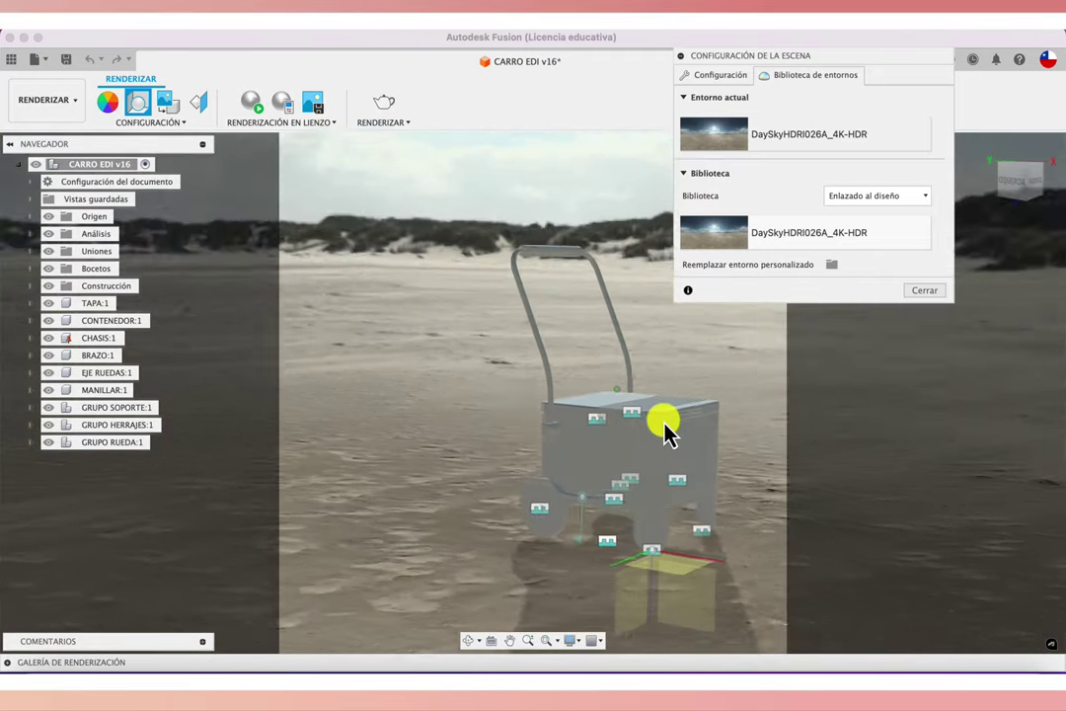
shift+scroll(667, 434, left, 2)
shift+scroll(666, 434, left, 2)
shift+scroll(666, 434, left, 2)
shift+scroll(666, 434, left, 2)
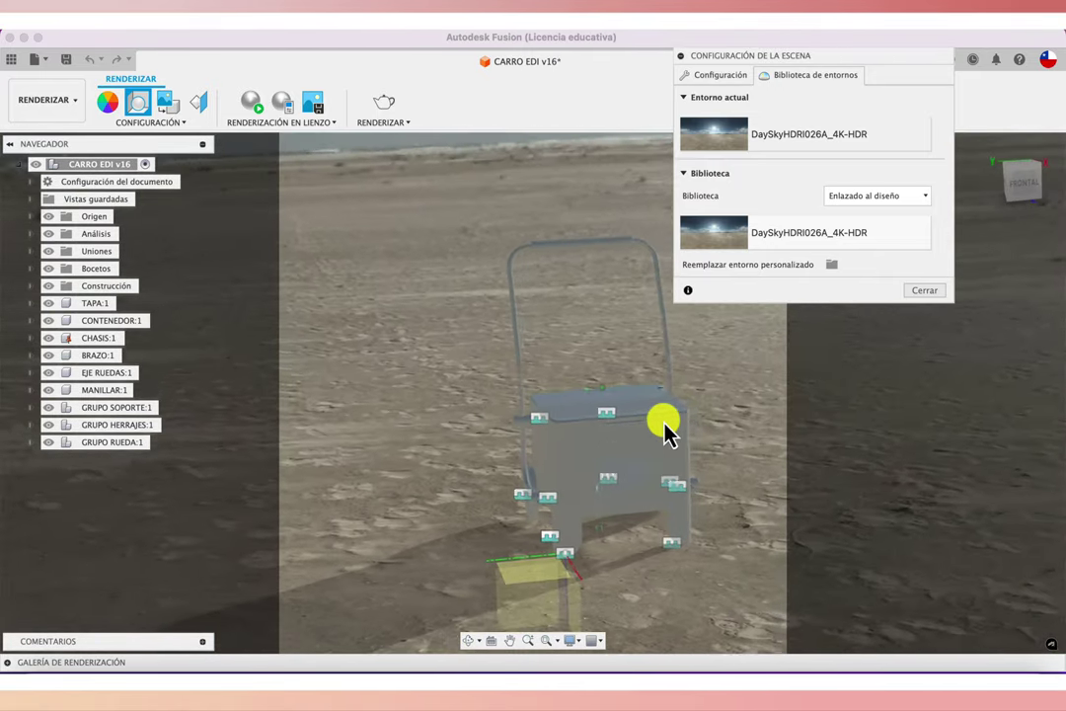
shift+scroll(666, 434, left, 2)
shift+scroll(666, 434, left, 2)
shift+scroll(663, 434, left, 2)
shift+scroll(663, 433, left, 2)
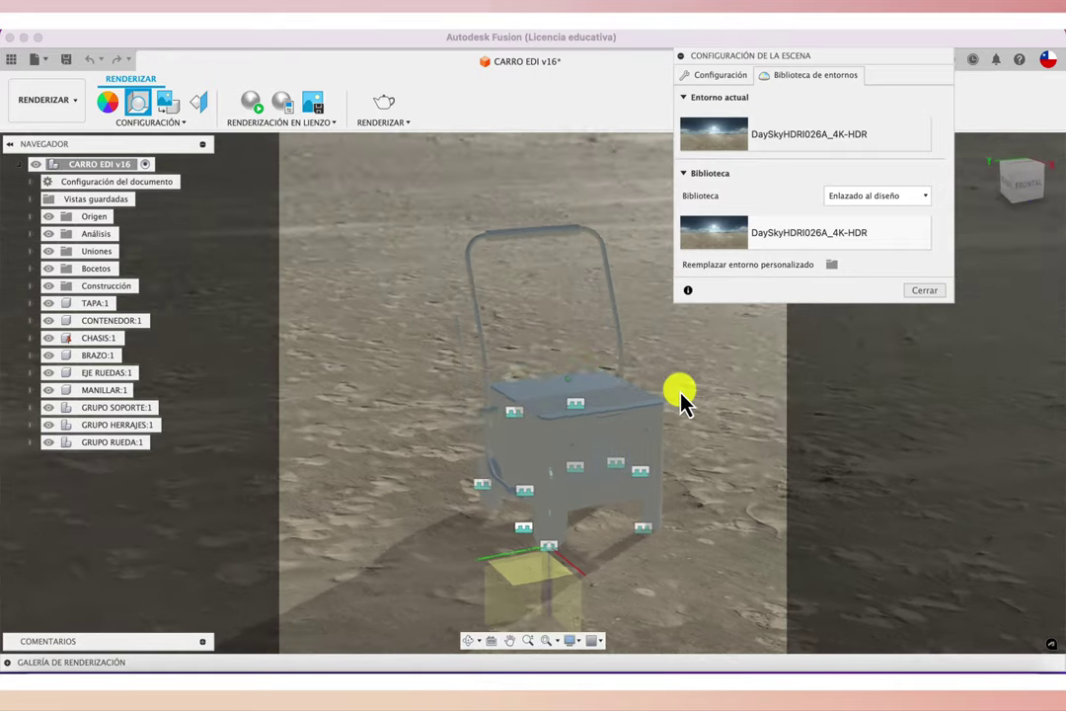
shift+scroll(683, 405, left, 2)
- Uncheck Aplanar el suelo in the Configuración tab and show the environment Posición controls
click(709, 74)
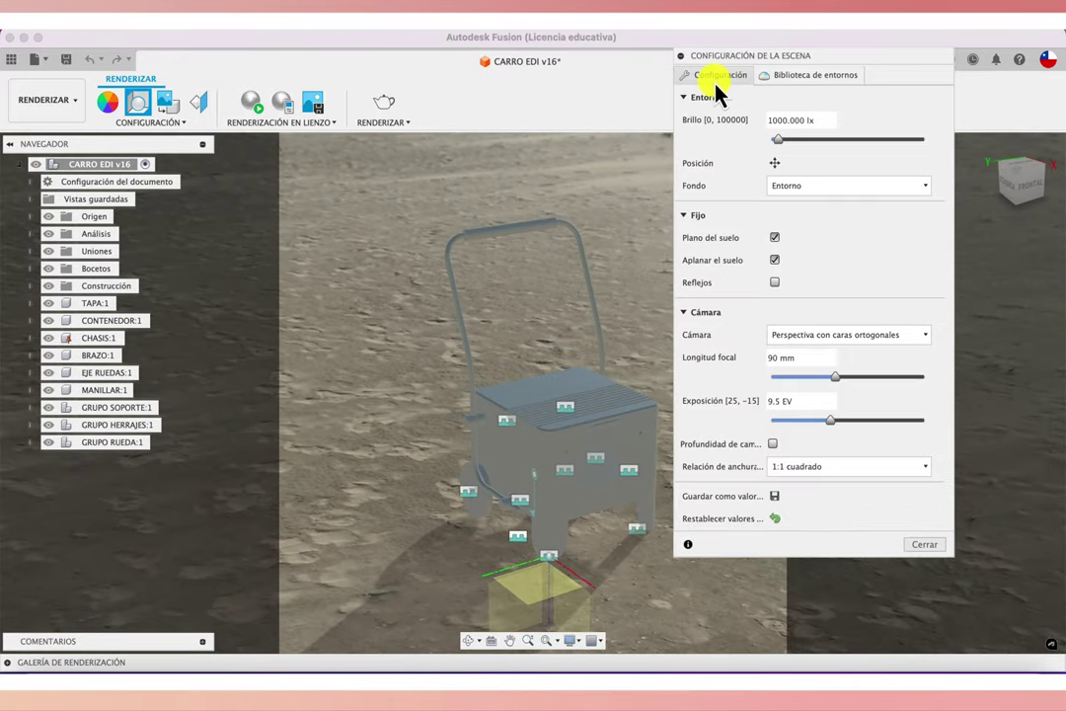
click(775, 261)
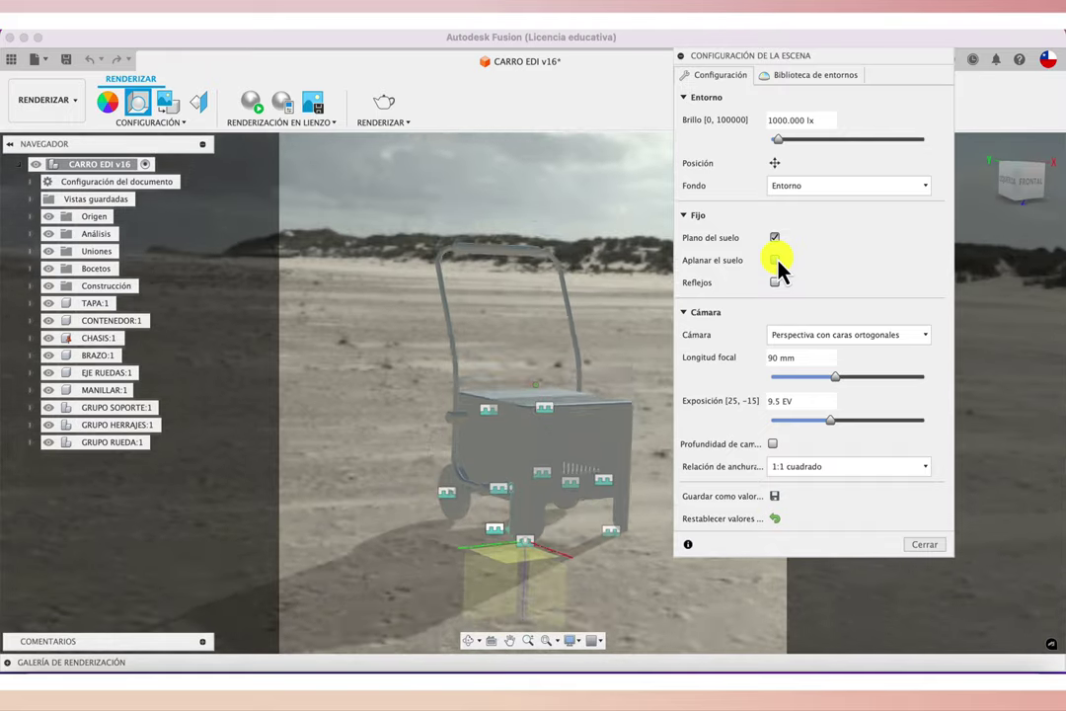
click(775, 259)
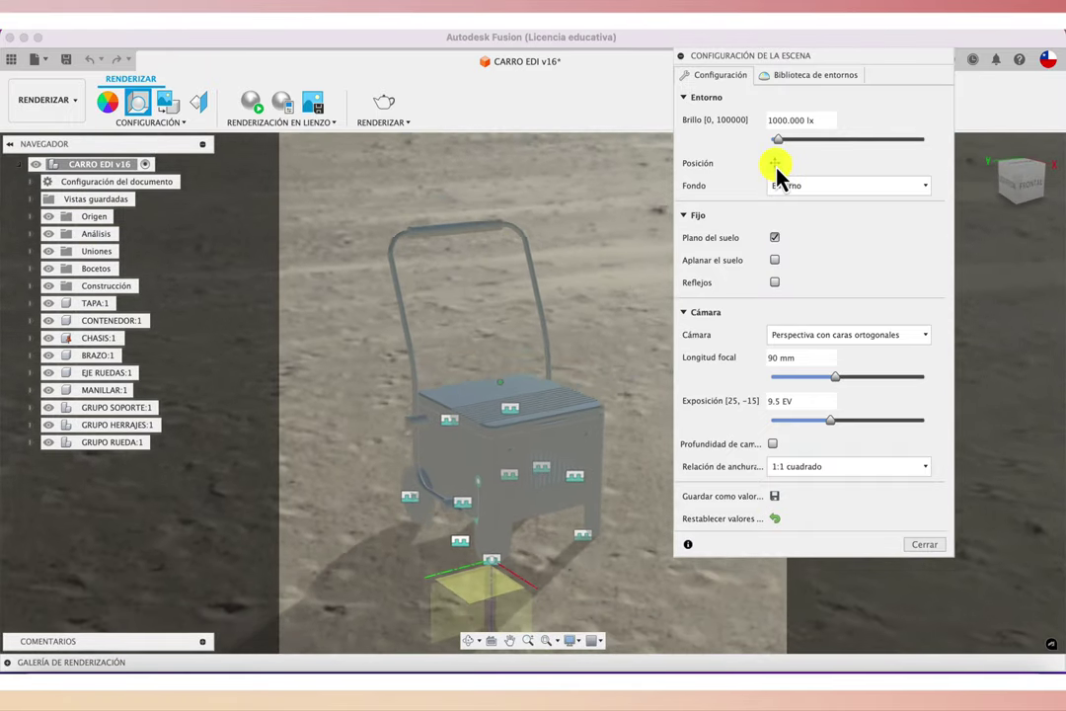
click(776, 166)
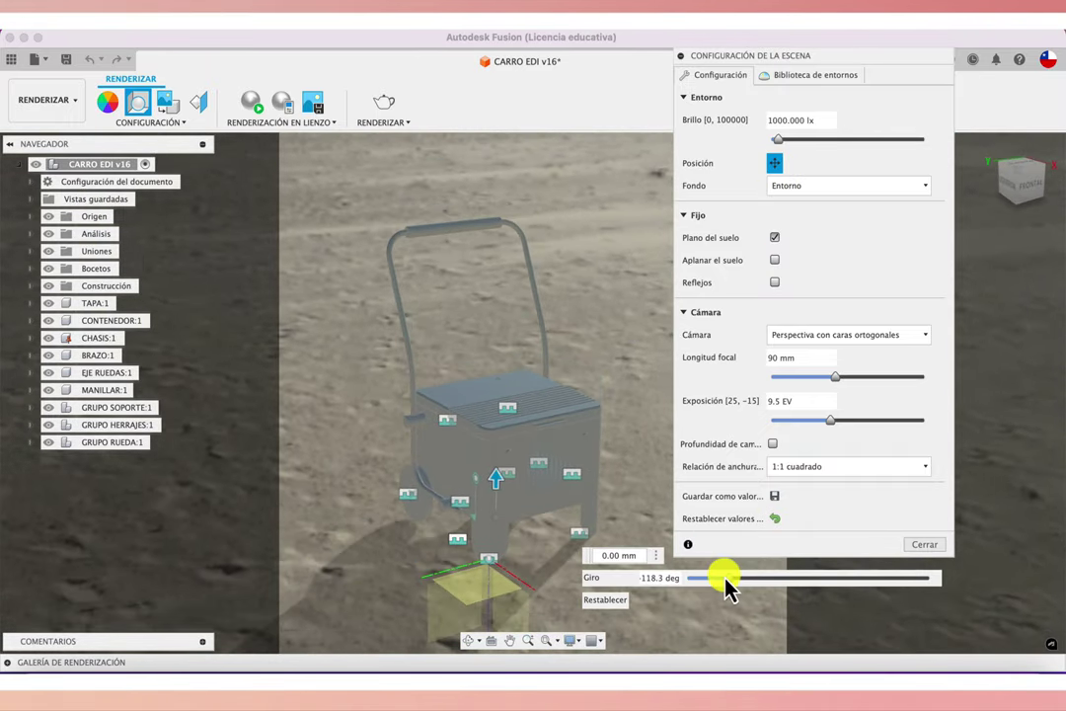
- Rotate the environment to -14.7 deg, re-flatten the ground at 0.430 scale, and close Scene Settings
mouse_move(725, 583)
mouse_down()
mouse_move(713, 582)
mouse_move(800, 584)
mouse_up()
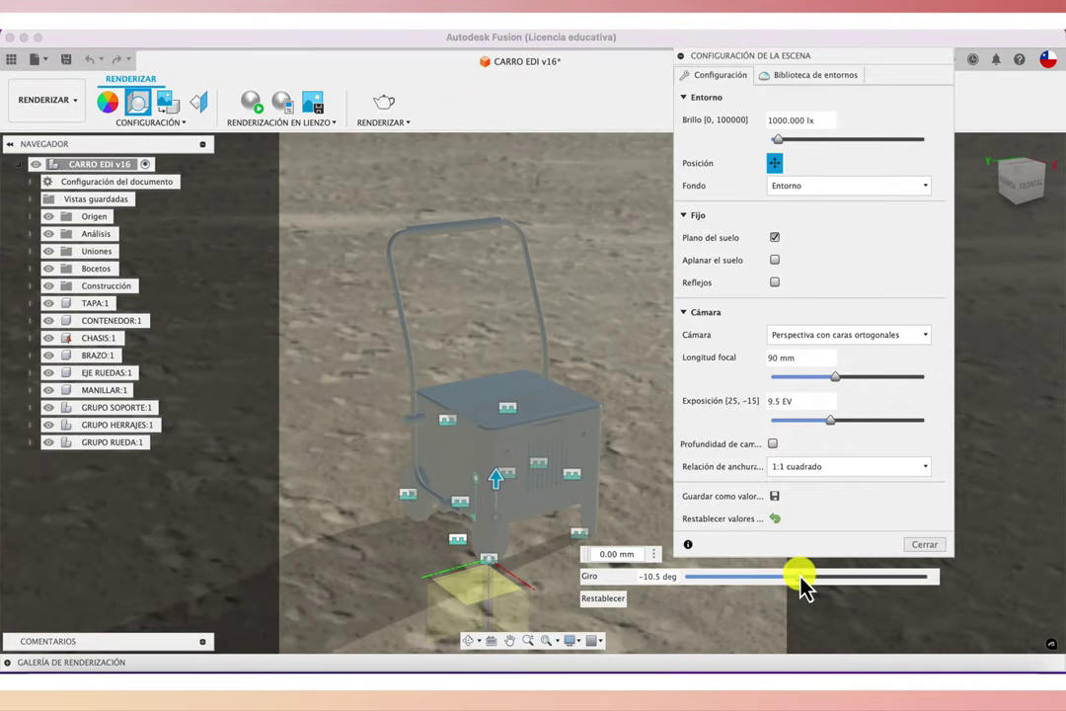
click(774, 259)
mouse_move(744, 598)
mouse_down()
mouse_move(796, 597)
mouse_move(730, 599)
mouse_move(849, 598)
mouse_move(740, 604)
mouse_up()
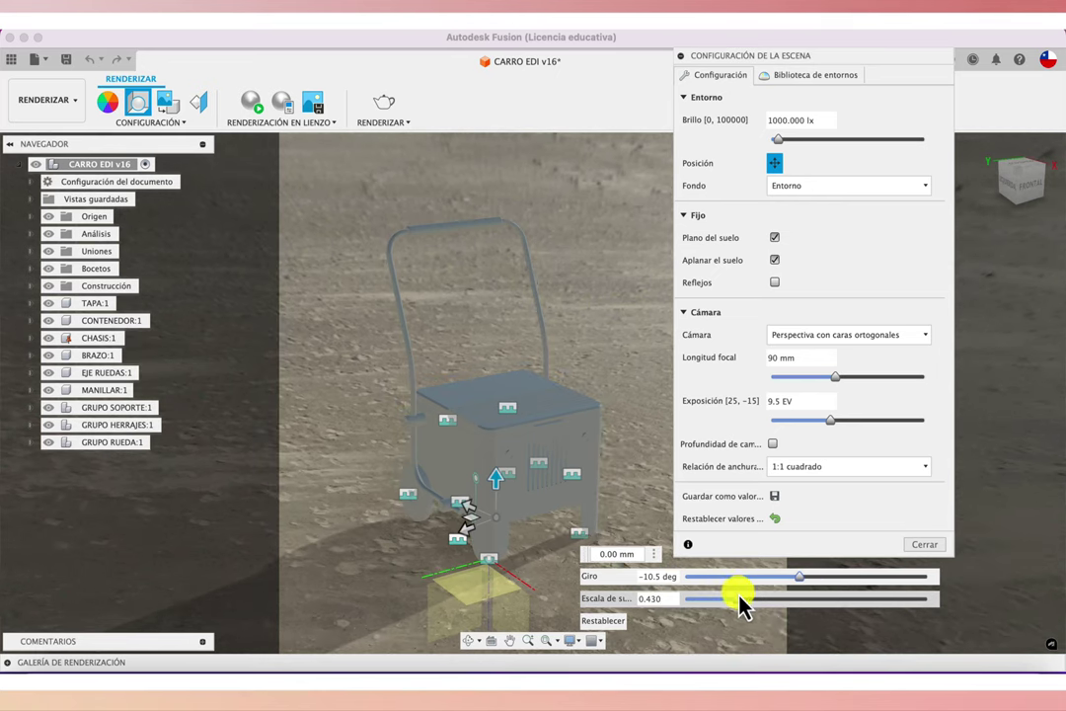
mouse_move(798, 582)
mouse_down()
mouse_move(734, 582)
mouse_move(801, 581)
mouse_move(796, 573)
mouse_up()
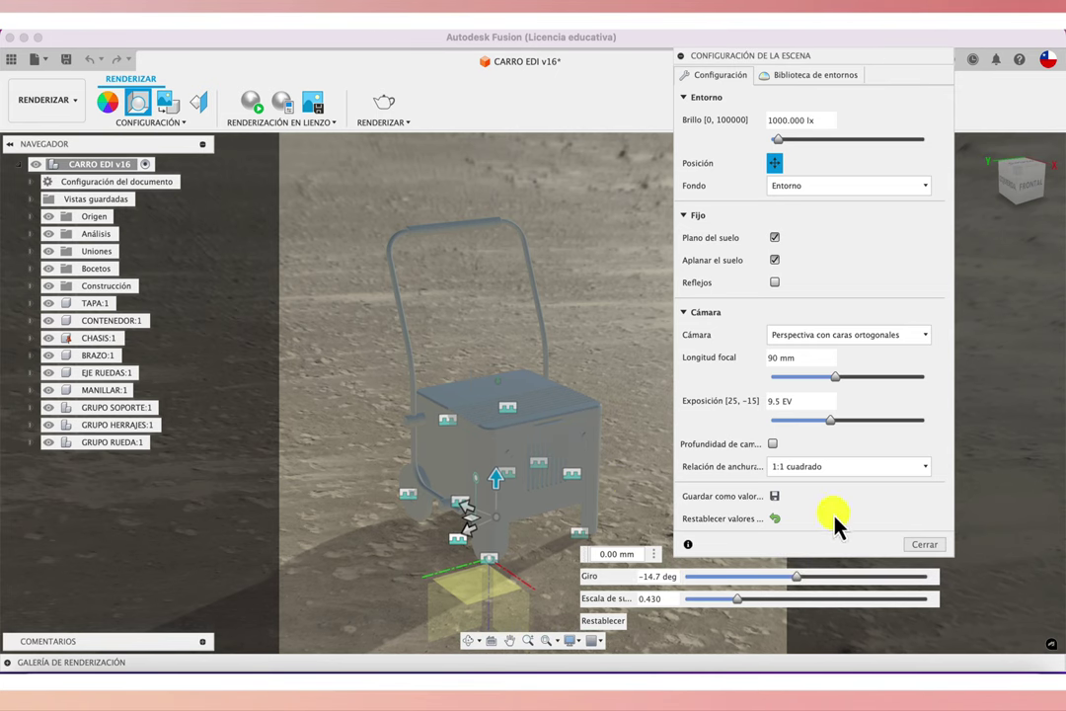
click(924, 546)
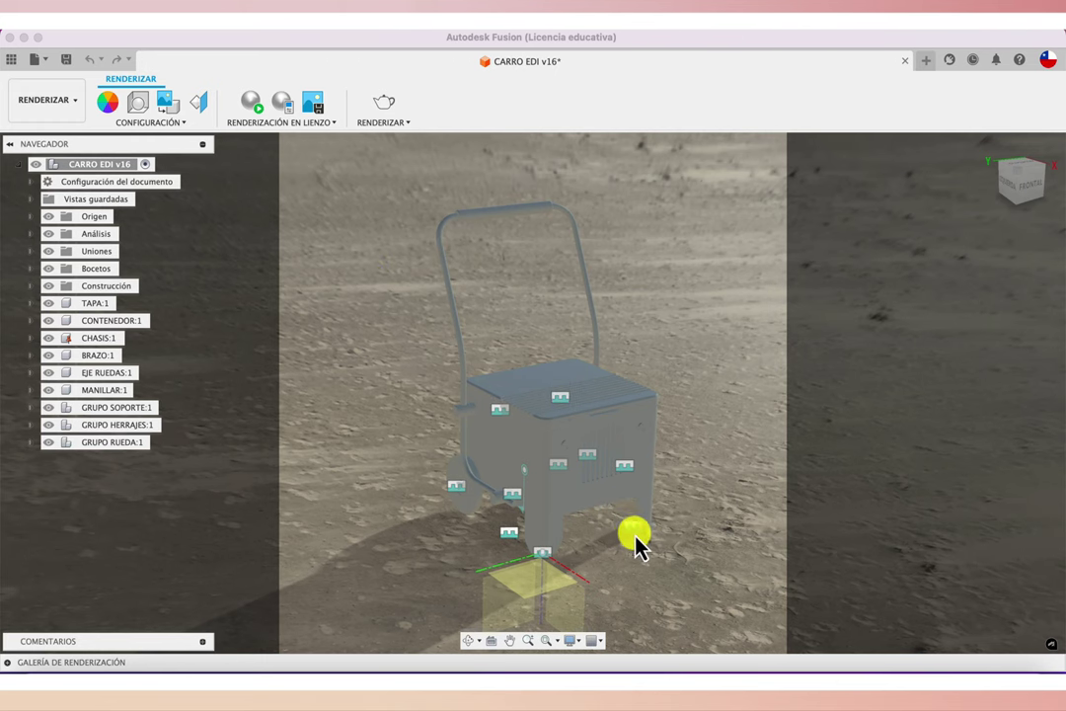
- Hide the Uniones joints folder in the browser, leaving Display Settings unchanged
click(48, 250)
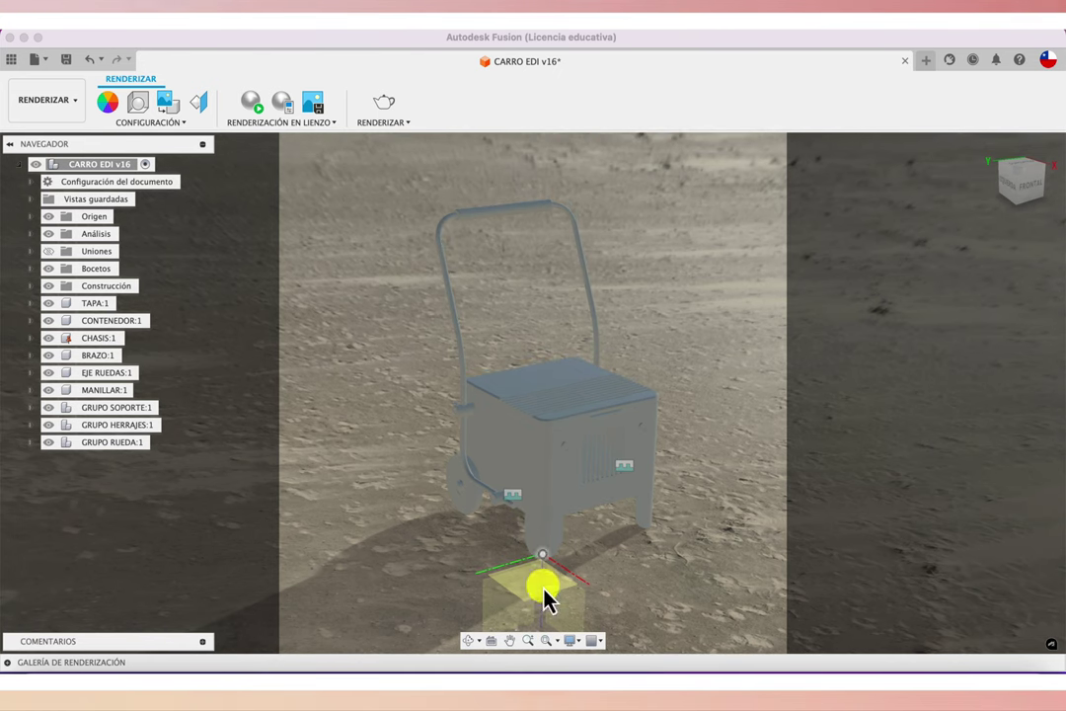
click(576, 640)
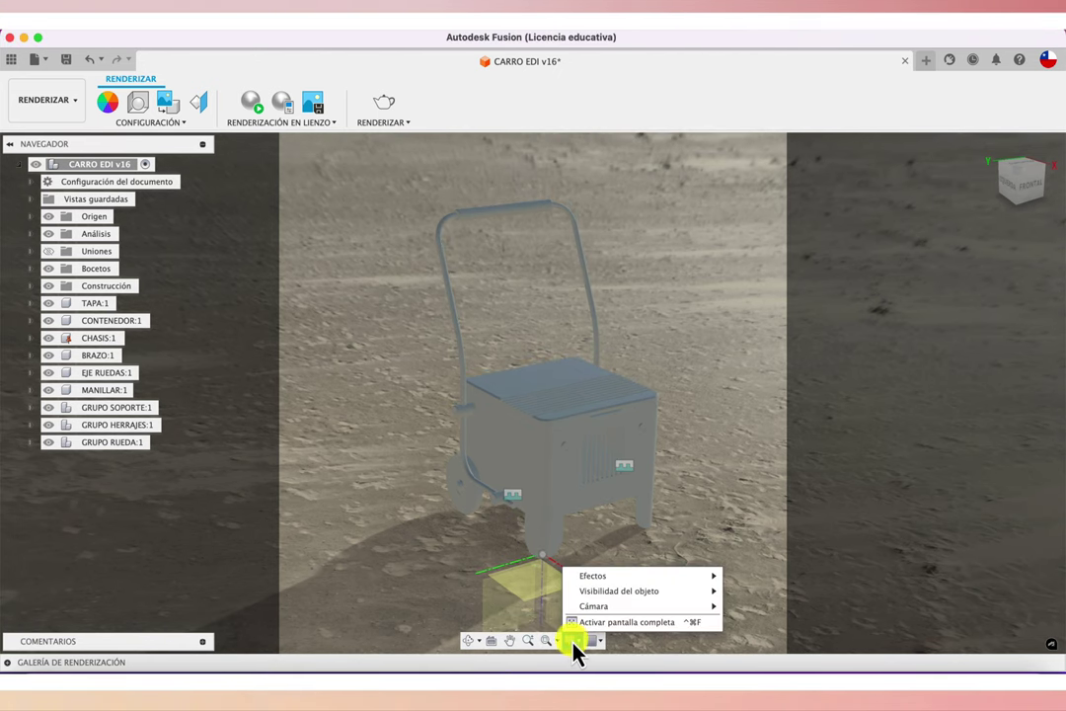
mouse_move(619, 590)
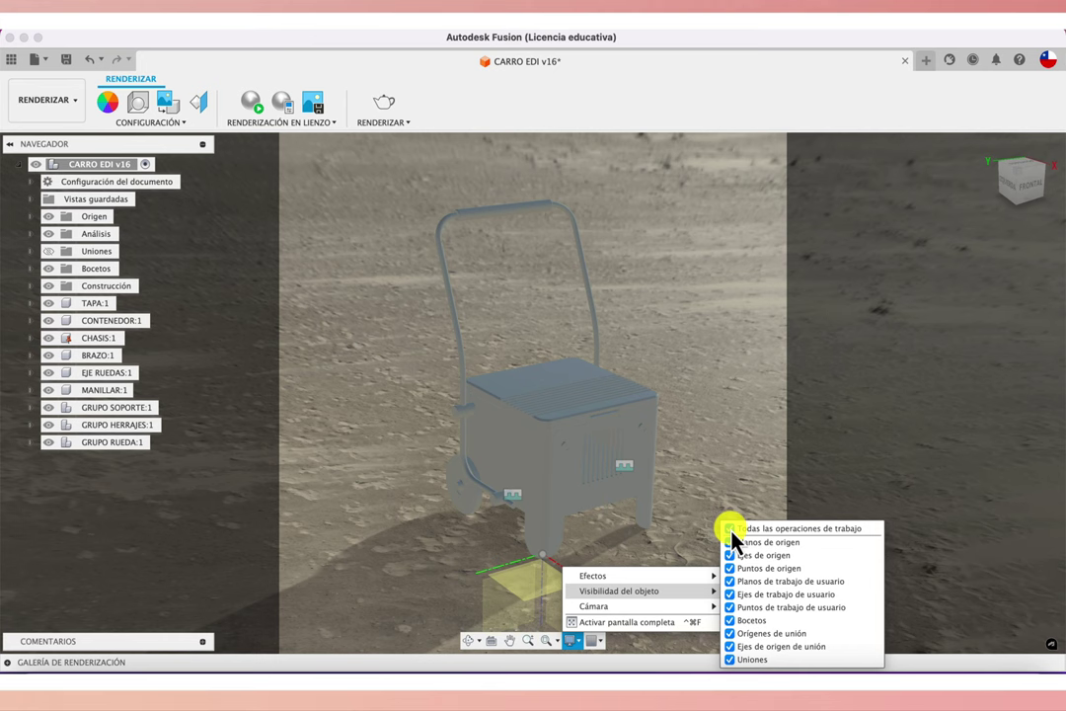
click(708, 415)
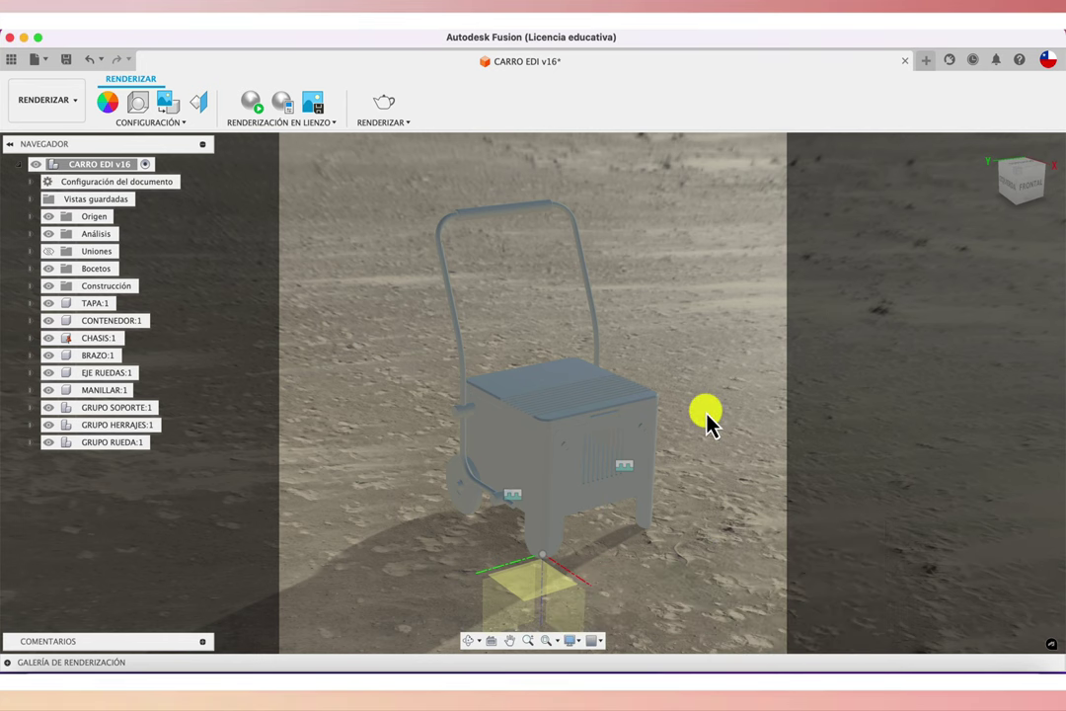
click(251, 103)
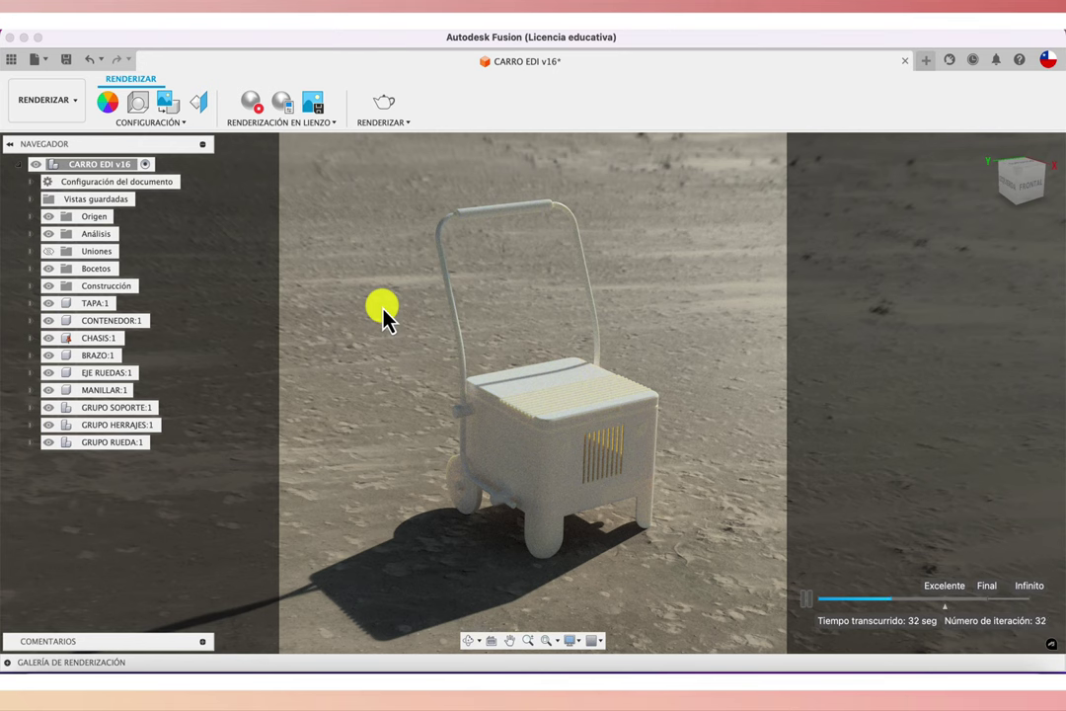
- Stop the live render and switch back to the DISEÑO workspace
click(253, 108)
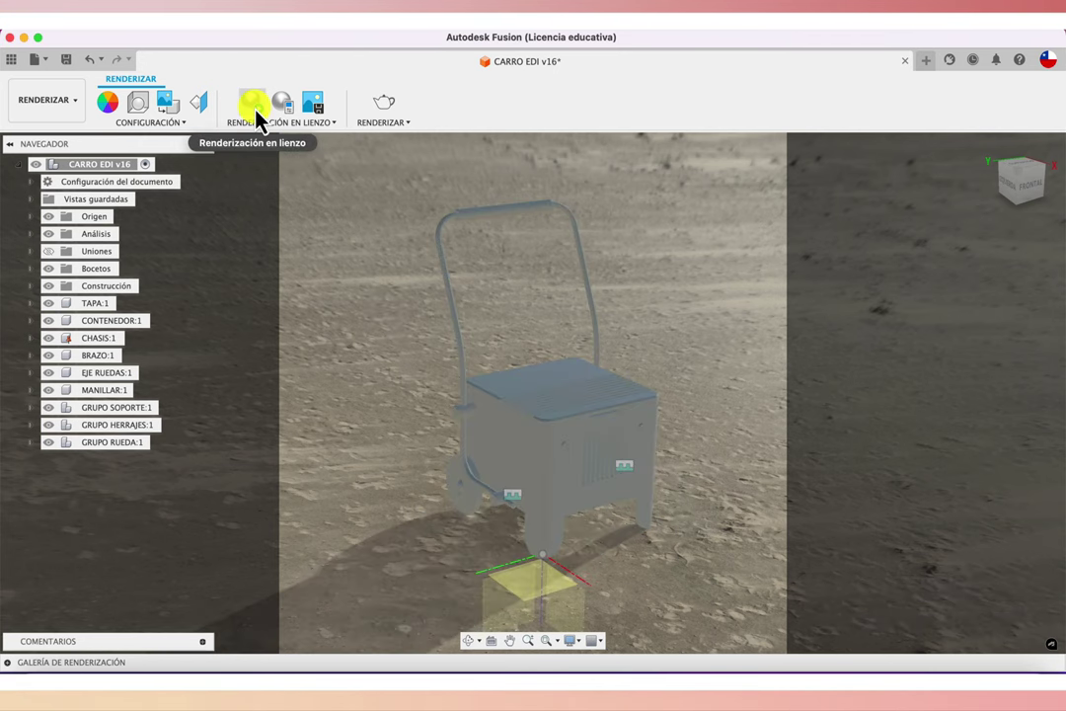
click(74, 102)
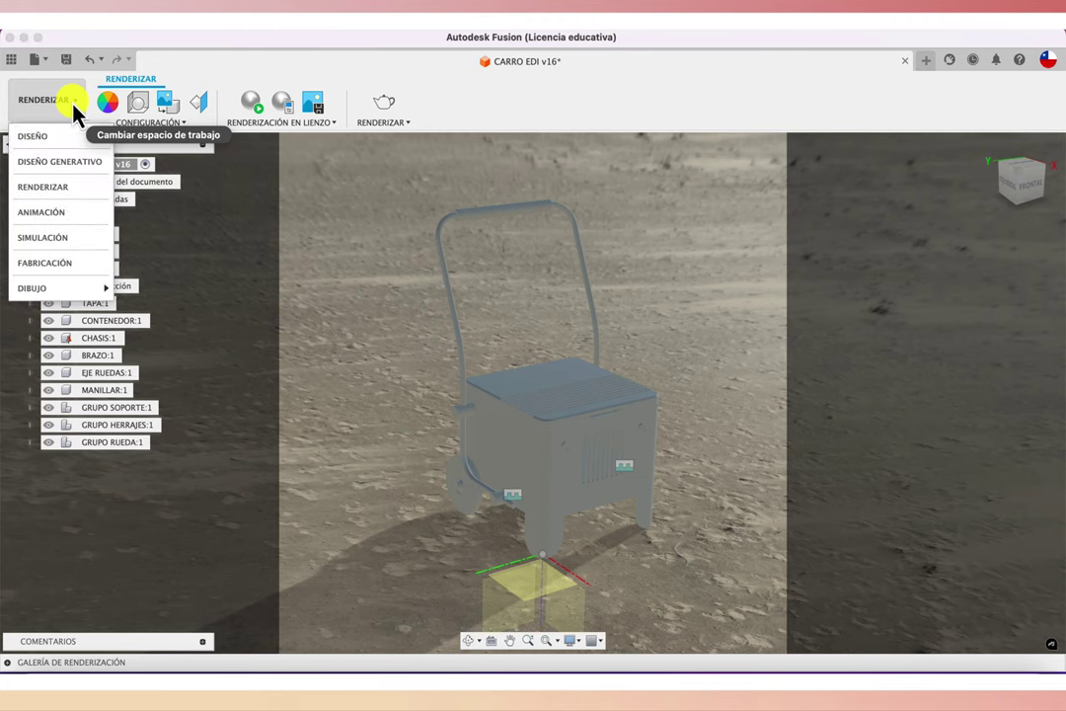
click(44, 135)
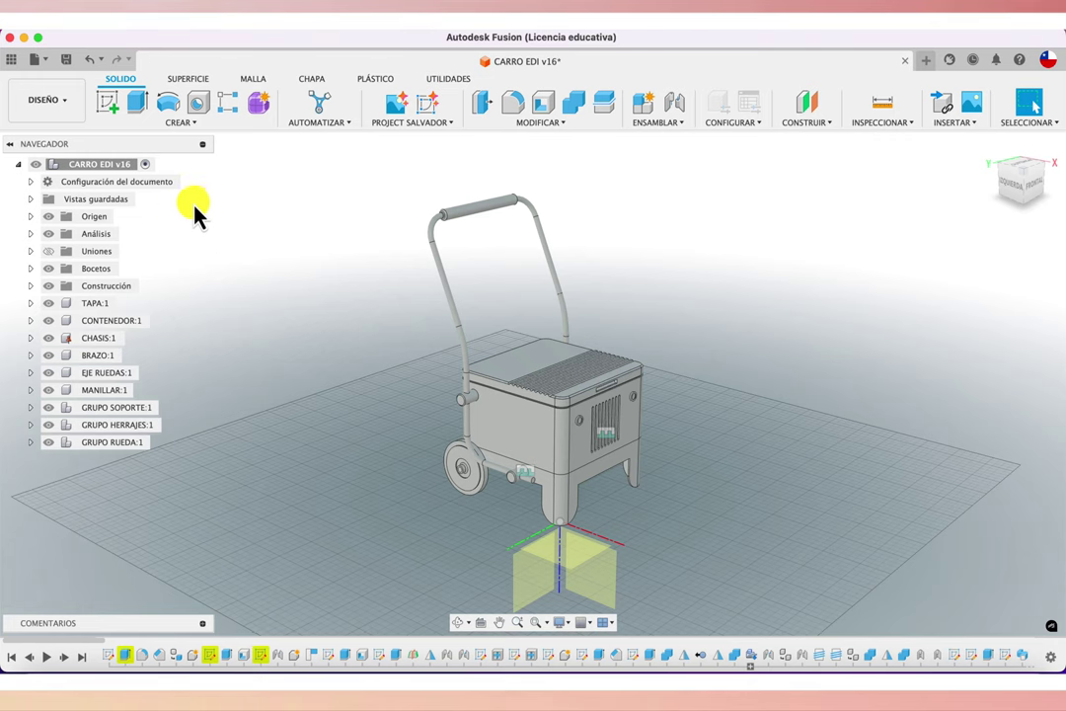
- Create a new component named TELON FONDO in the cart assembly
click(642, 105)
drag(963, 317, 864, 317)
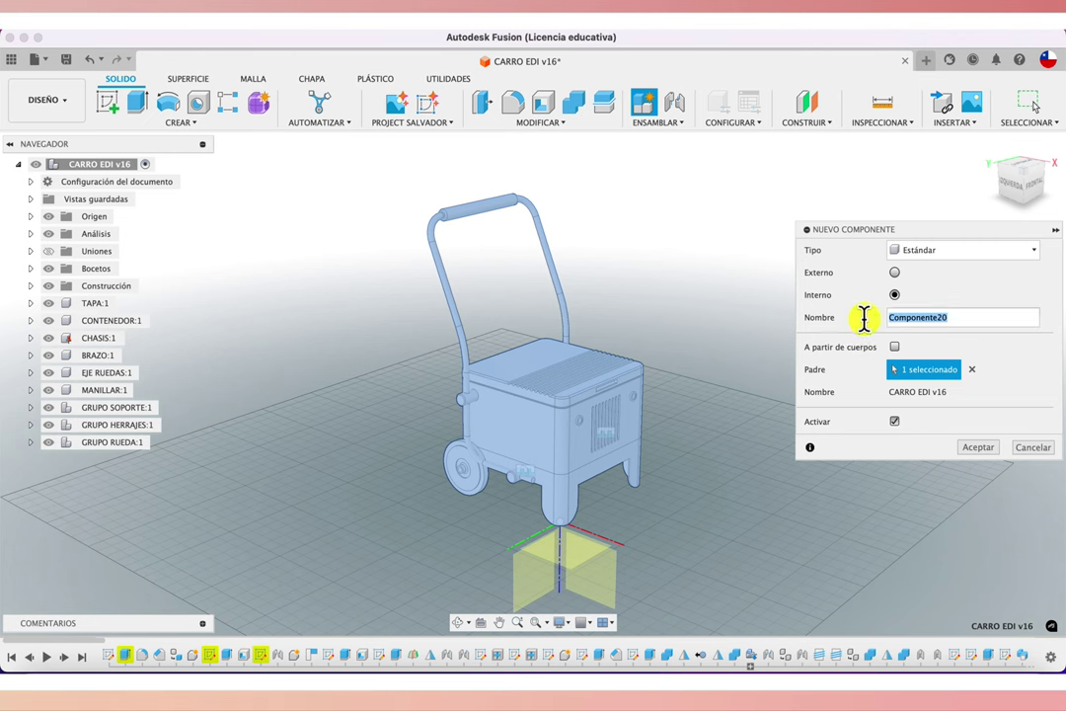
text(TELO)
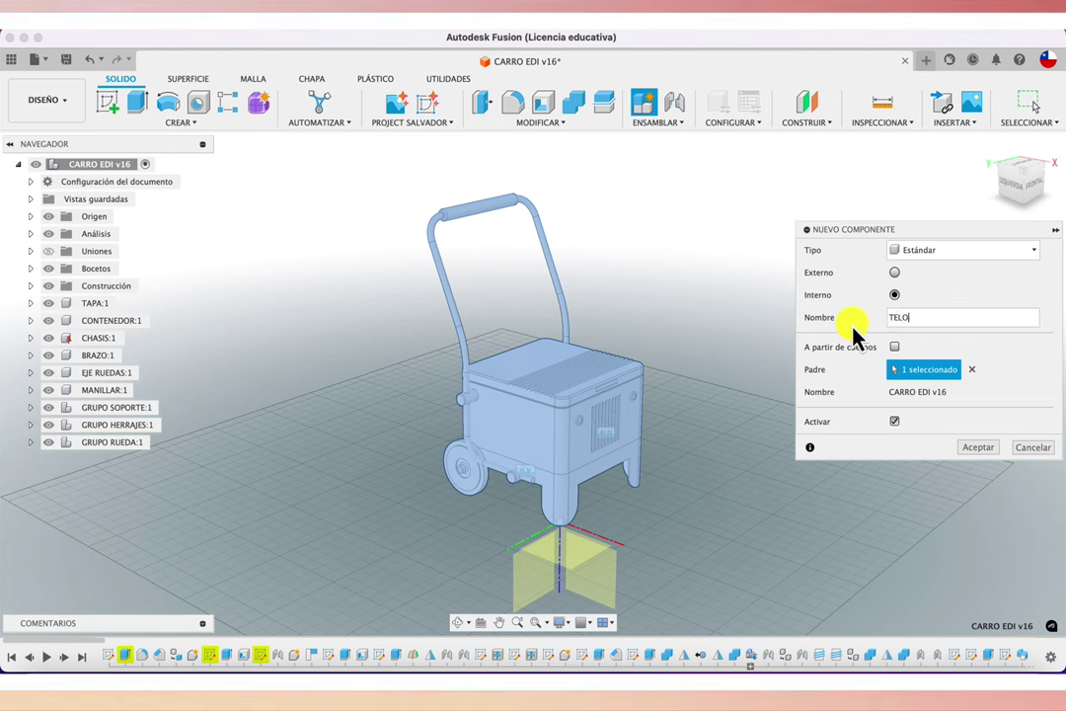
text(N FONDO)
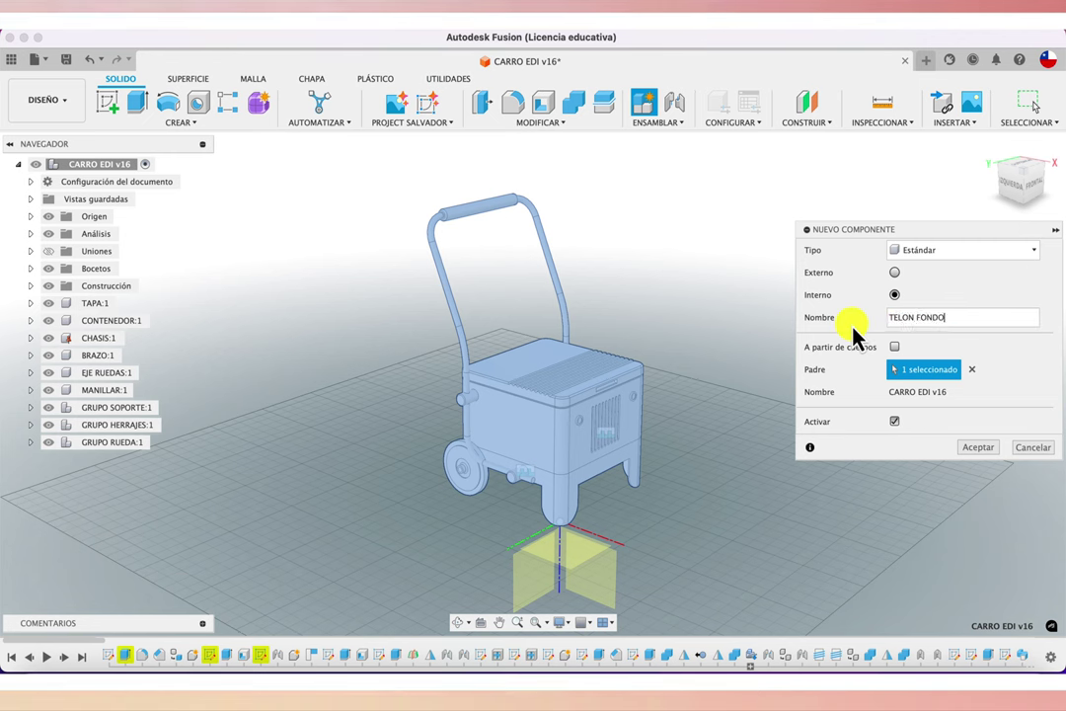
click(975, 448)
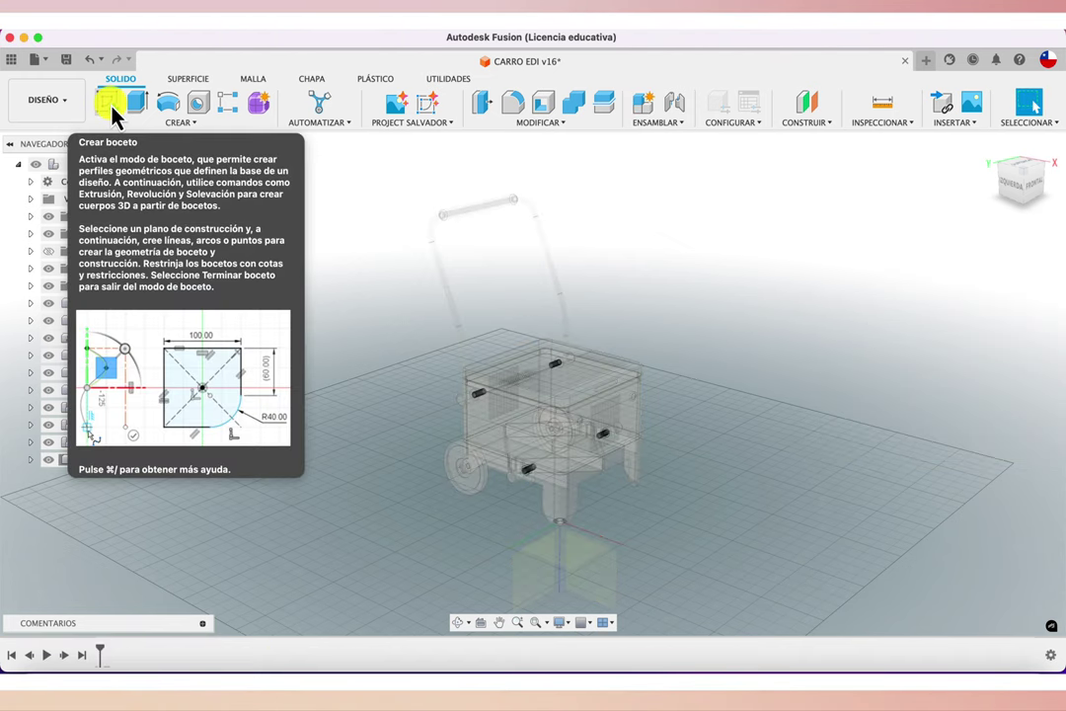
- Start a new sketch for the TELON FONDO backdrop component
click(112, 112)
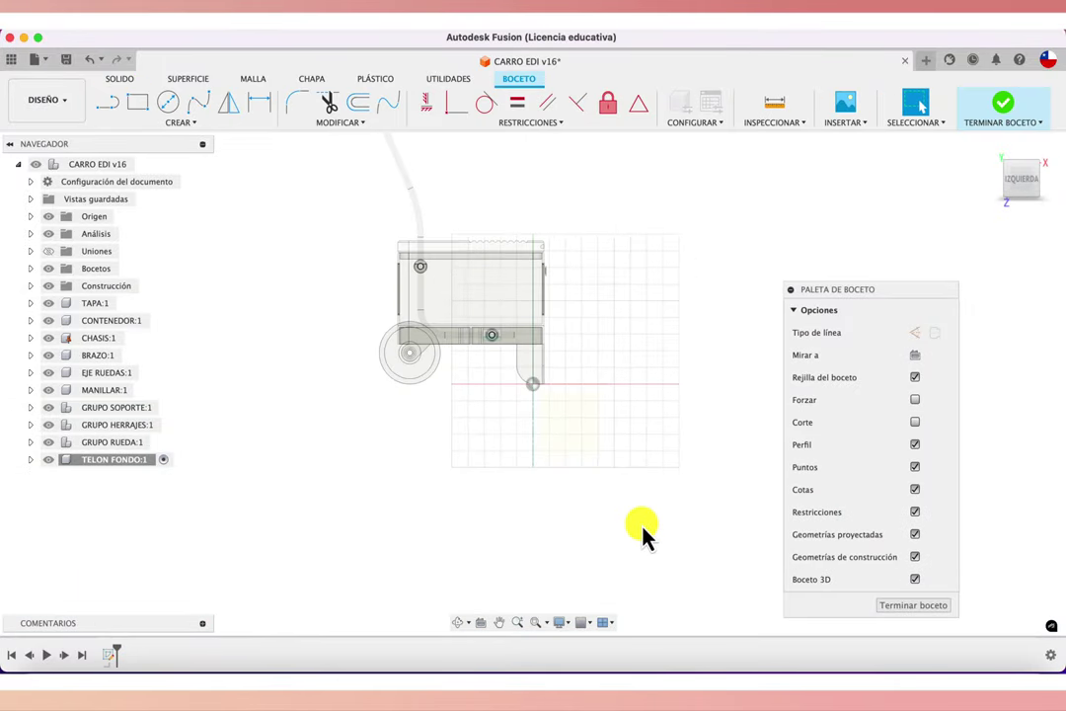
scroll(642, 533, down, 3)
scroll(653, 526, down, 2)
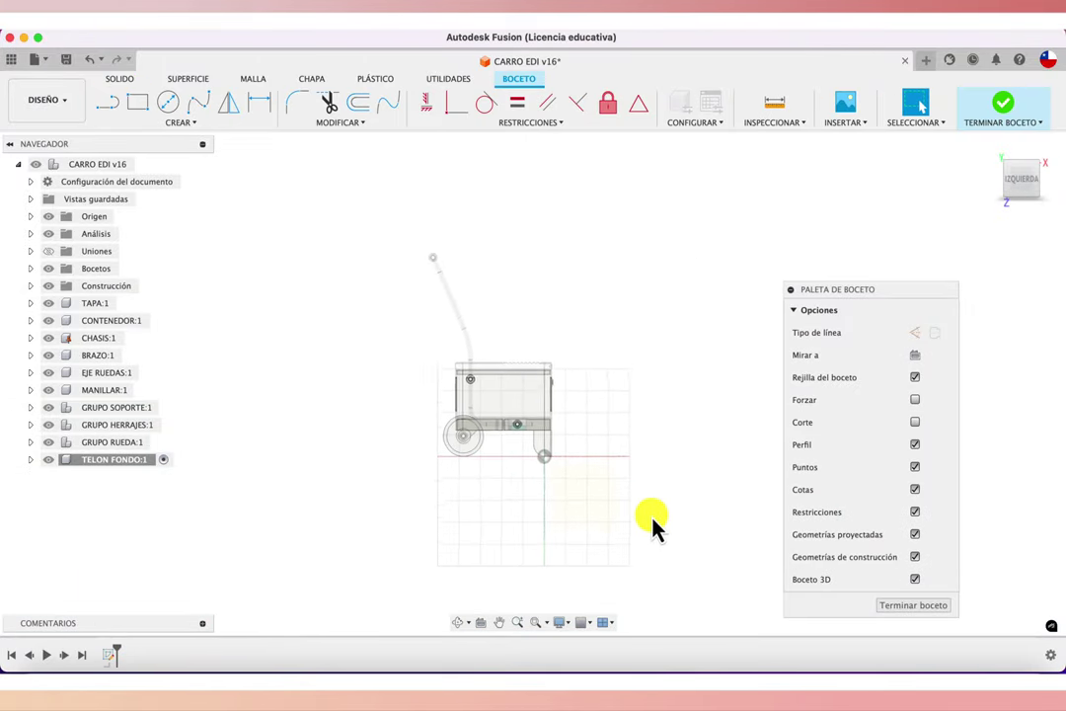
scroll(653, 523, down, 1)
scroll(598, 469, down, 1)
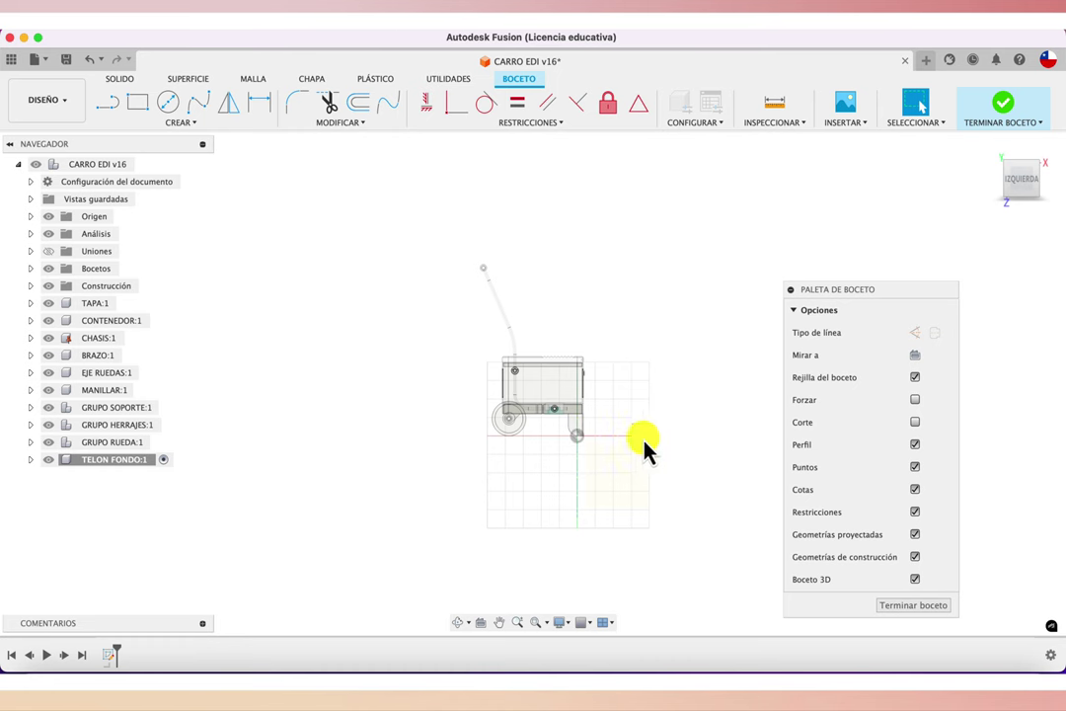
- Draw the L-shaped profile: a ground line far left of the cart and a tall vertical line
click(107, 103)
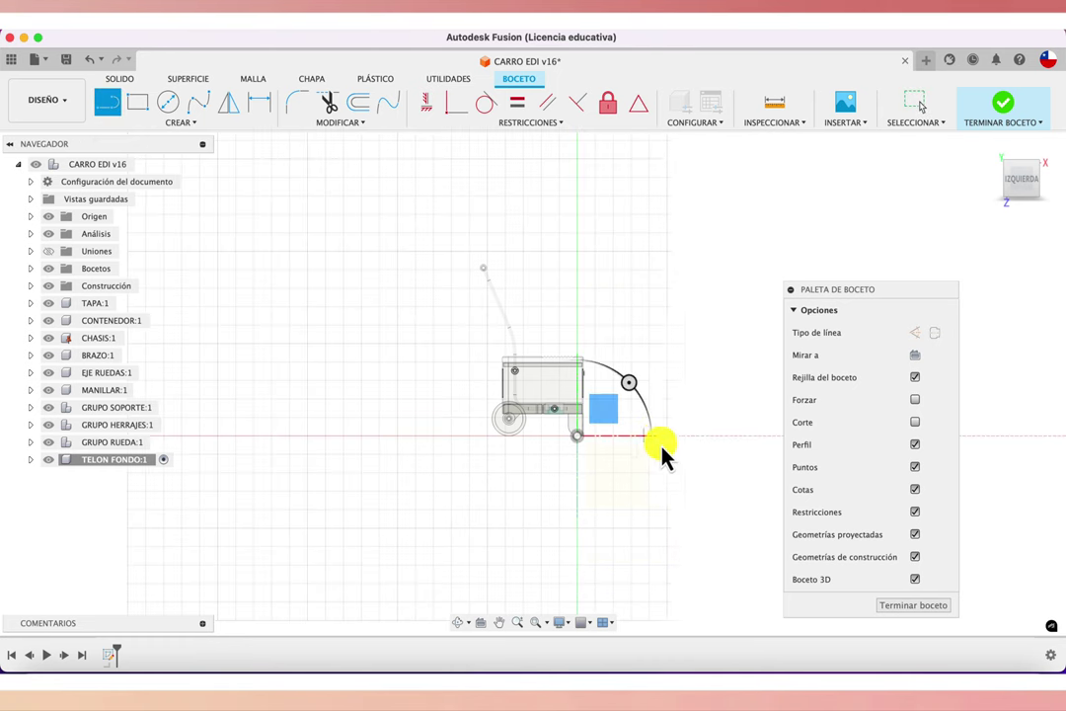
click(745, 436)
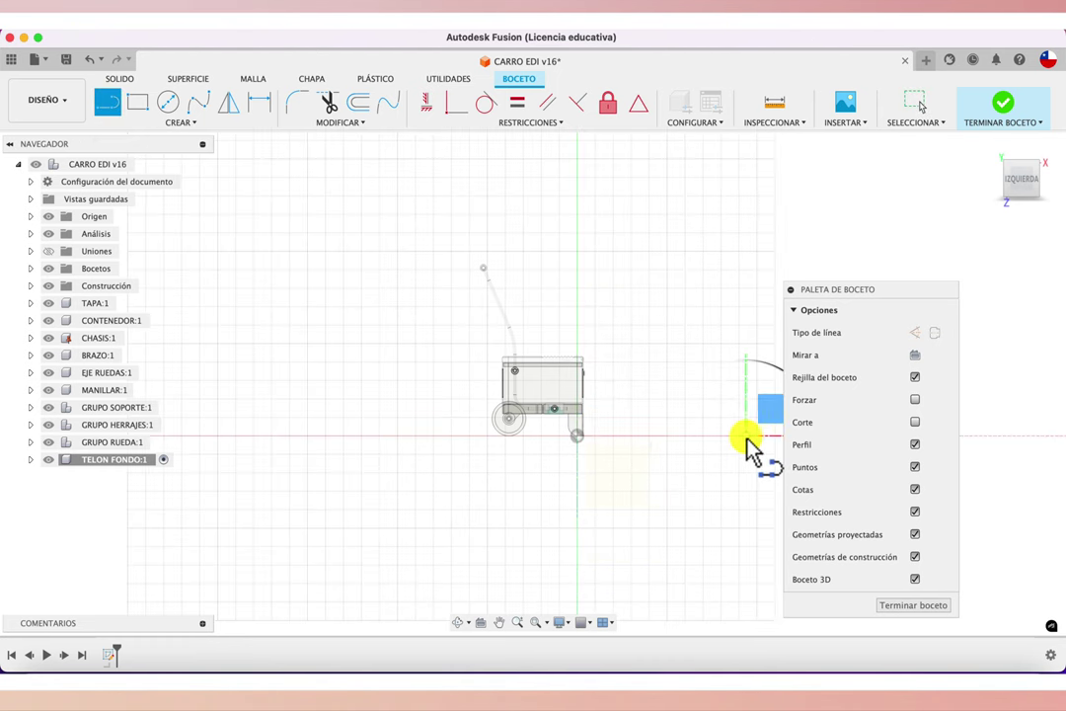
click(274, 436)
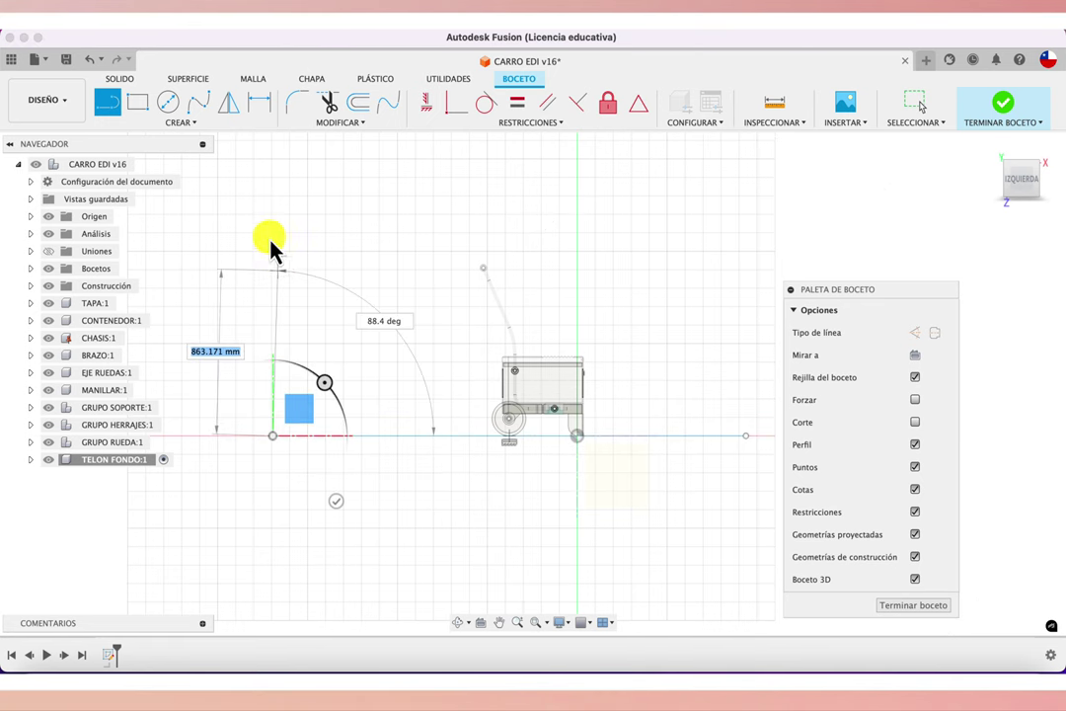
scroll(286, 255, up, 3)
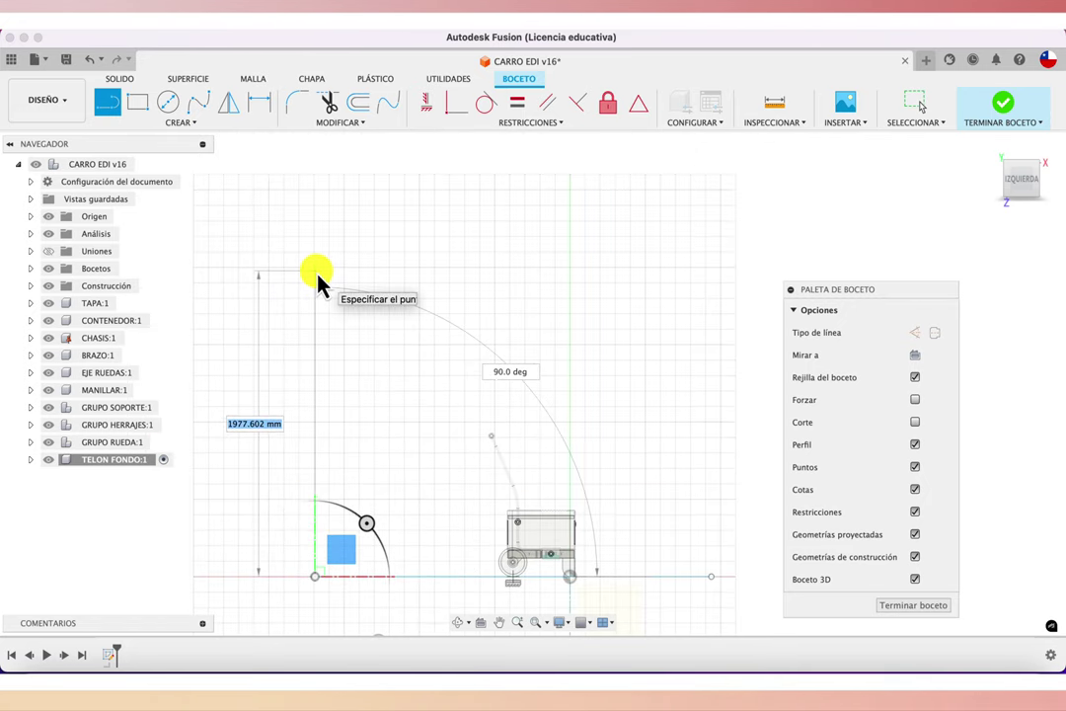
click(316, 274)
key(Escape)
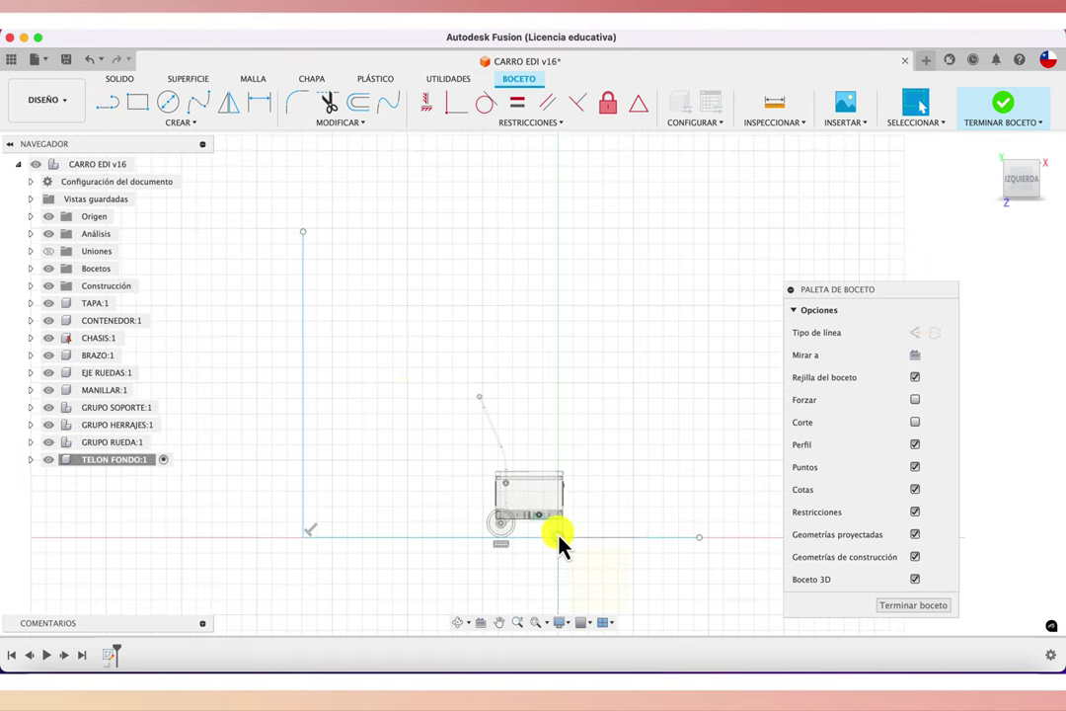
- Turn off Incremental Move in the Grid and Snaps options
click(575, 622)
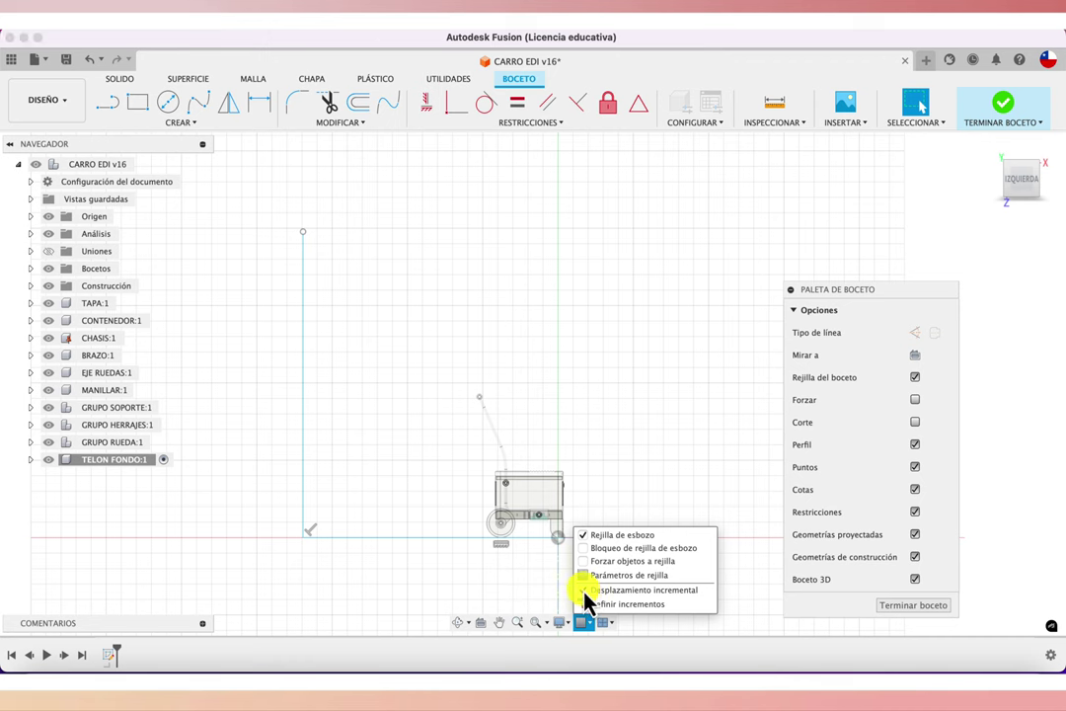
click(585, 590)
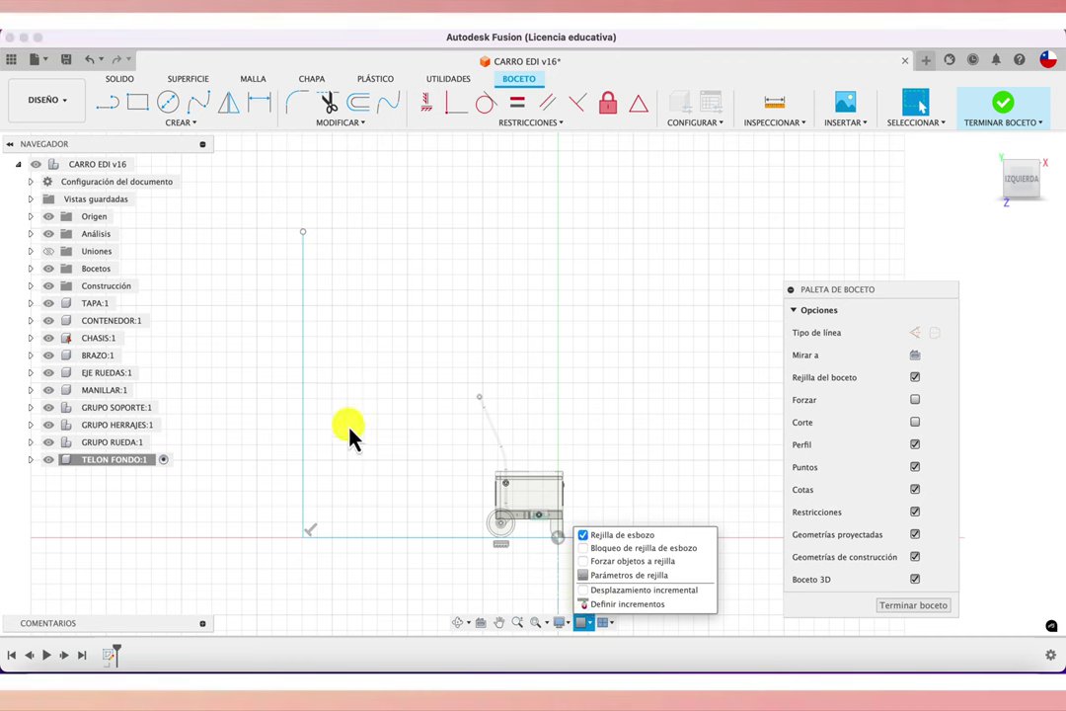
click(306, 543)
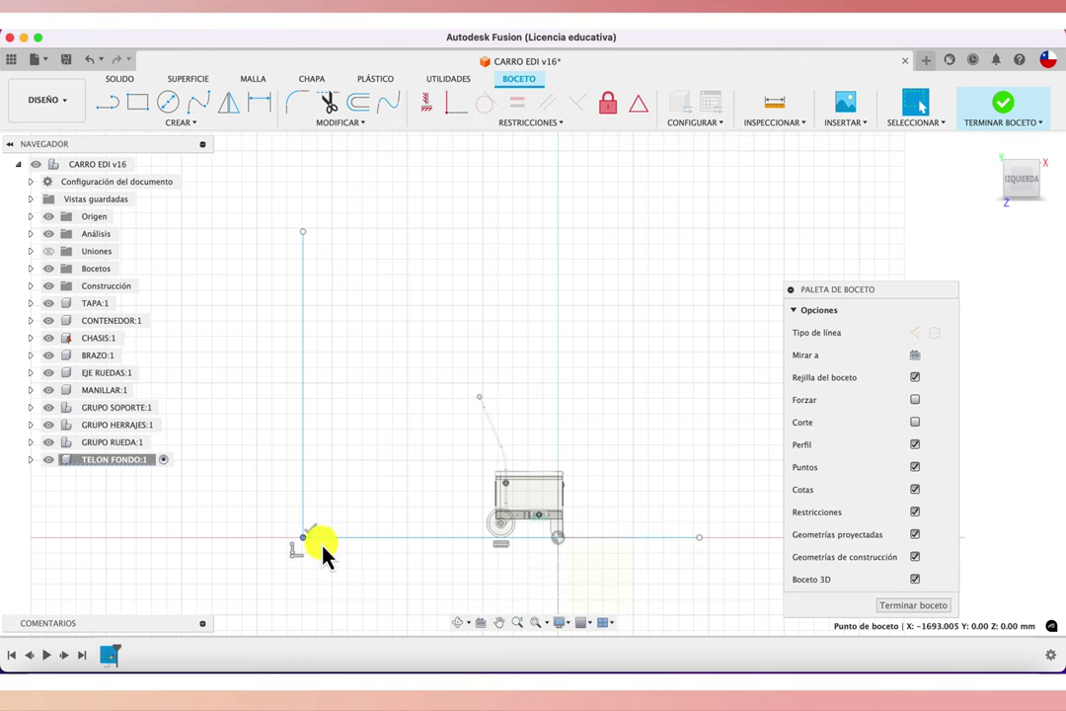
- Fillet the backdrop profile's corner with a 503.438 mm radius and finish the TELON FONDO sketch
click(297, 102)
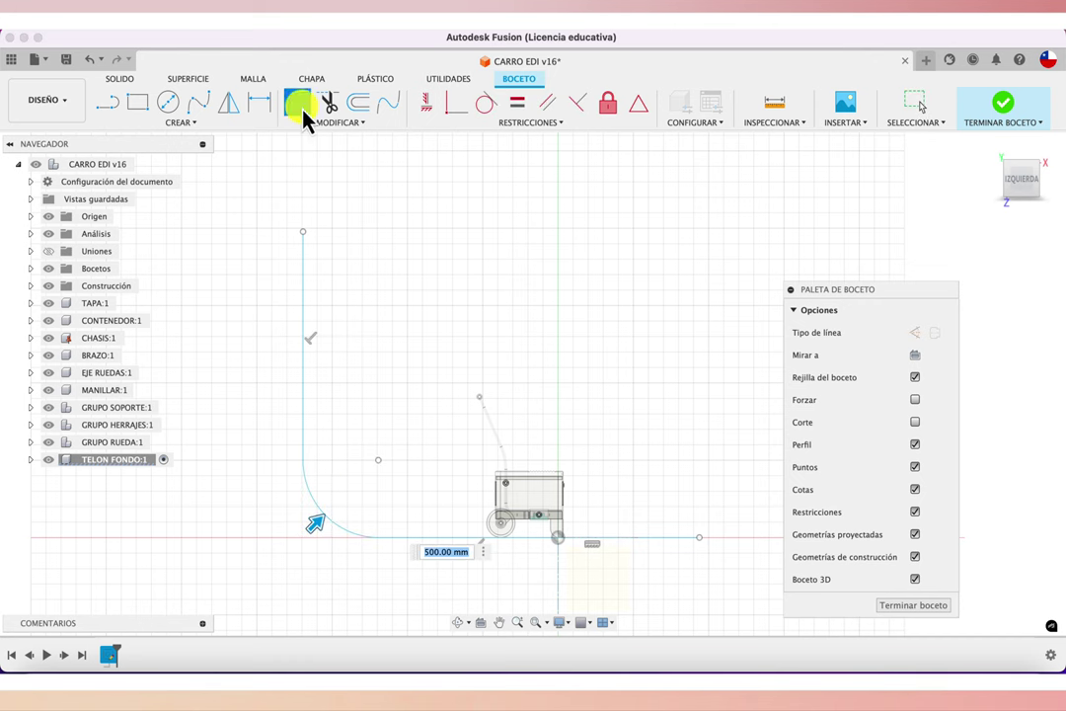
drag(314, 533, 327, 535)
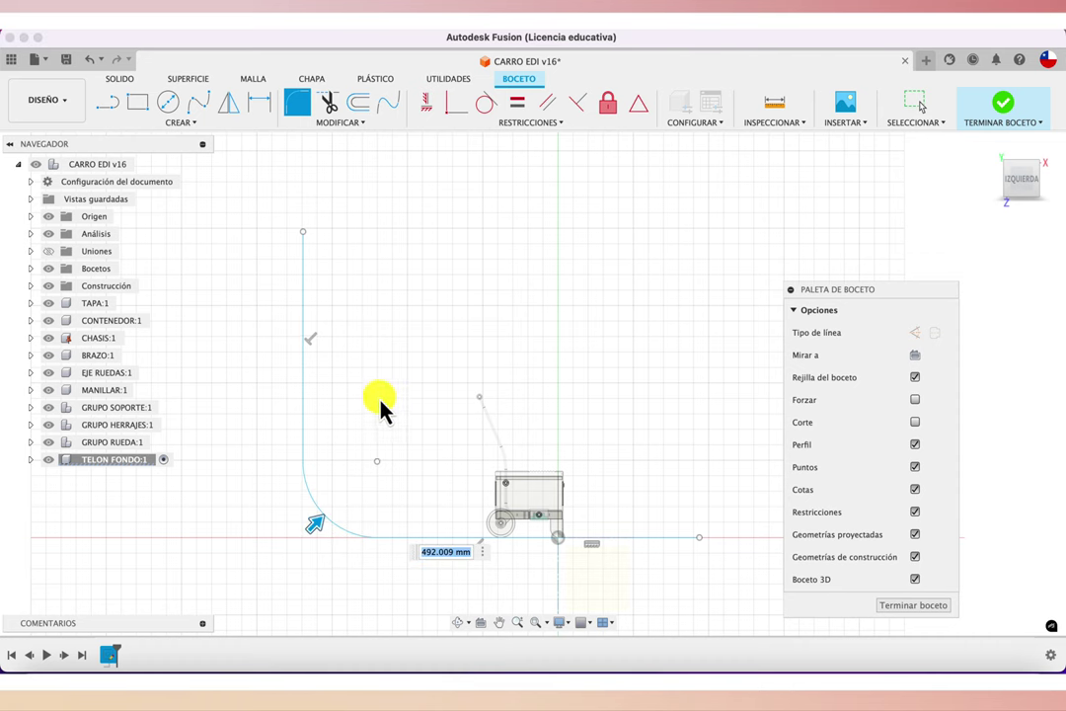
mouse_move(324, 530)
mouse_down()
mouse_move(280, 556)
mouse_move(331, 545)
mouse_up()
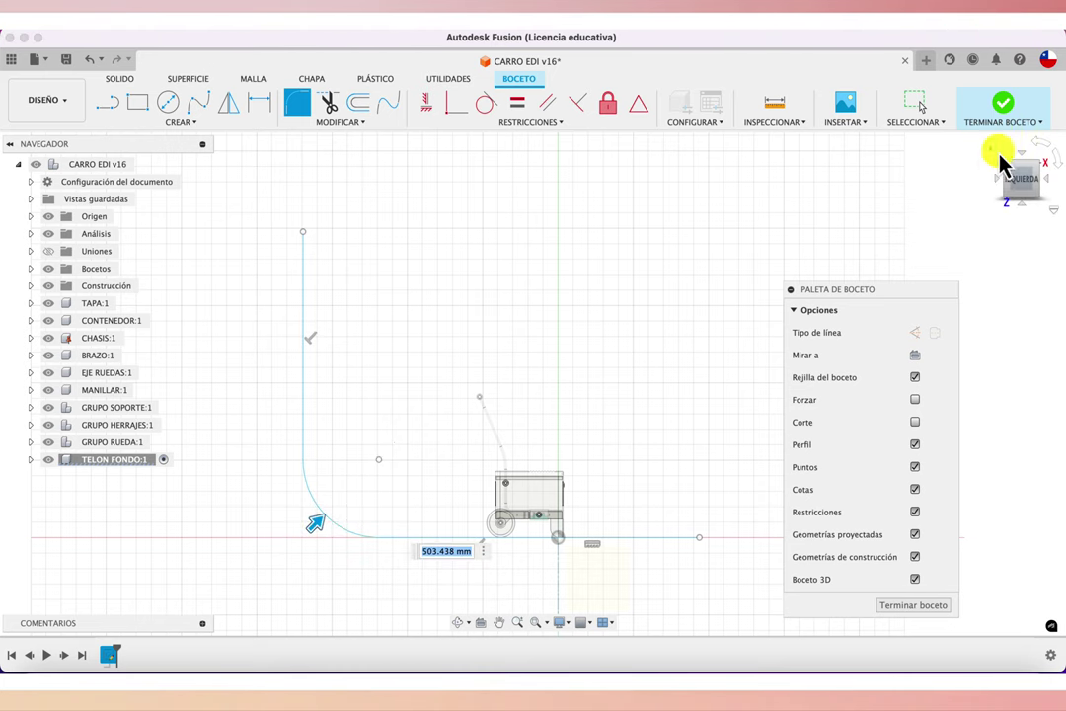
click(1004, 116)
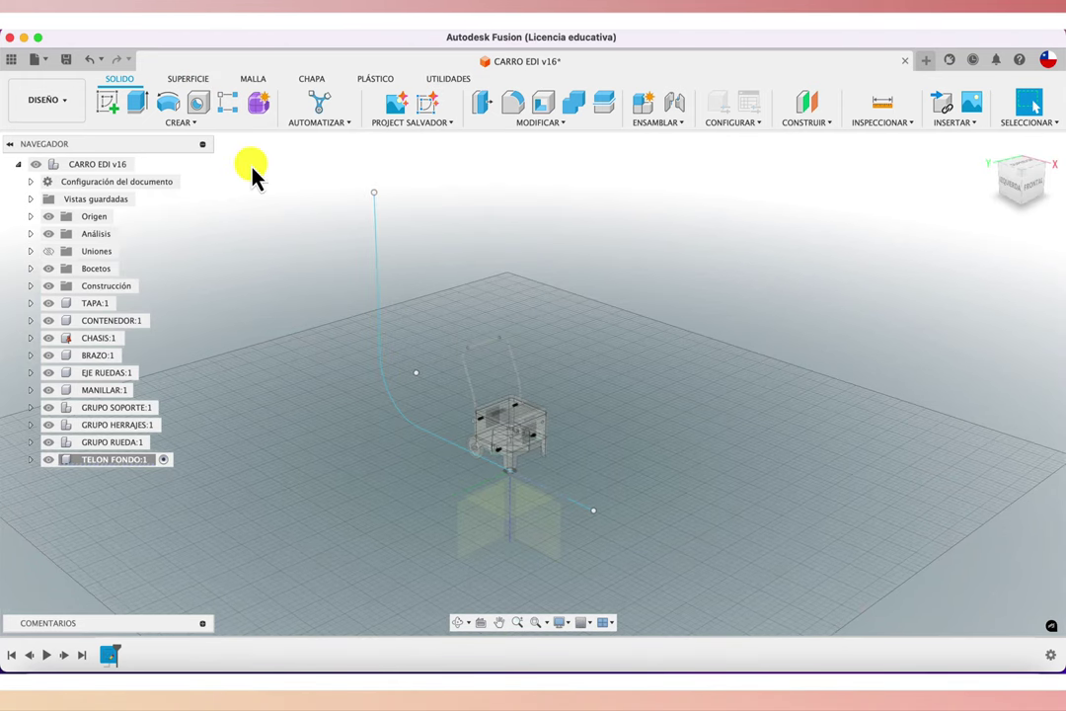
- Extrude the profile as a symmetric 2497.89 mm surface, then activate the root CARRO EDI v16 assembly
click(192, 78)
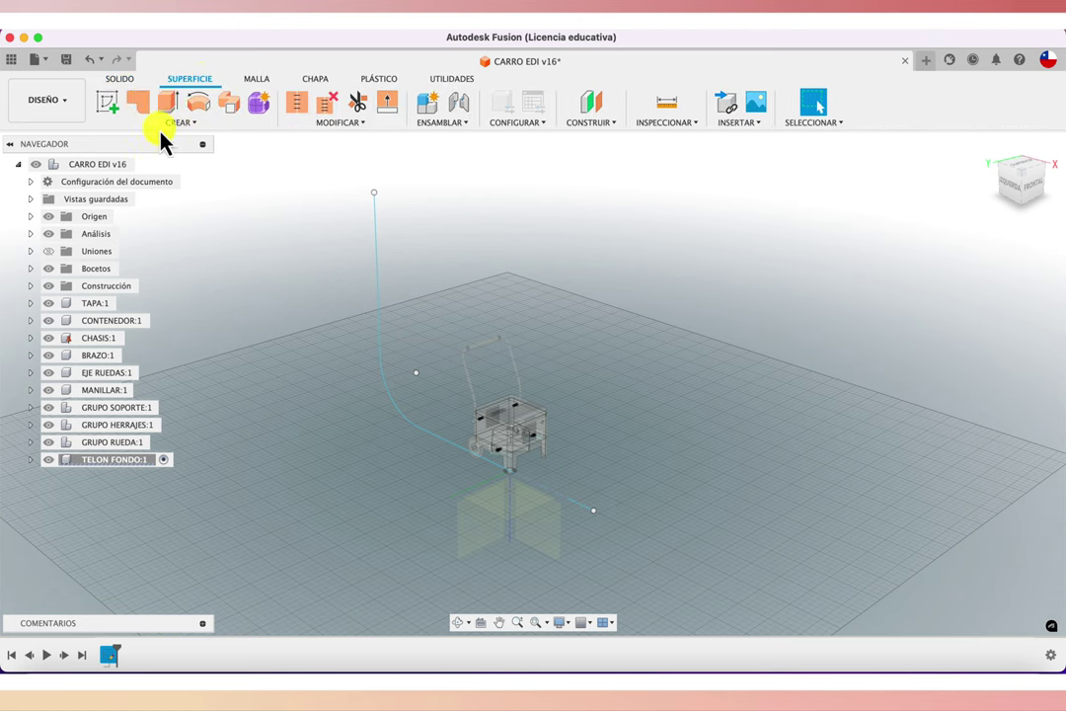
click(167, 101)
drag(412, 395, 265, 472)
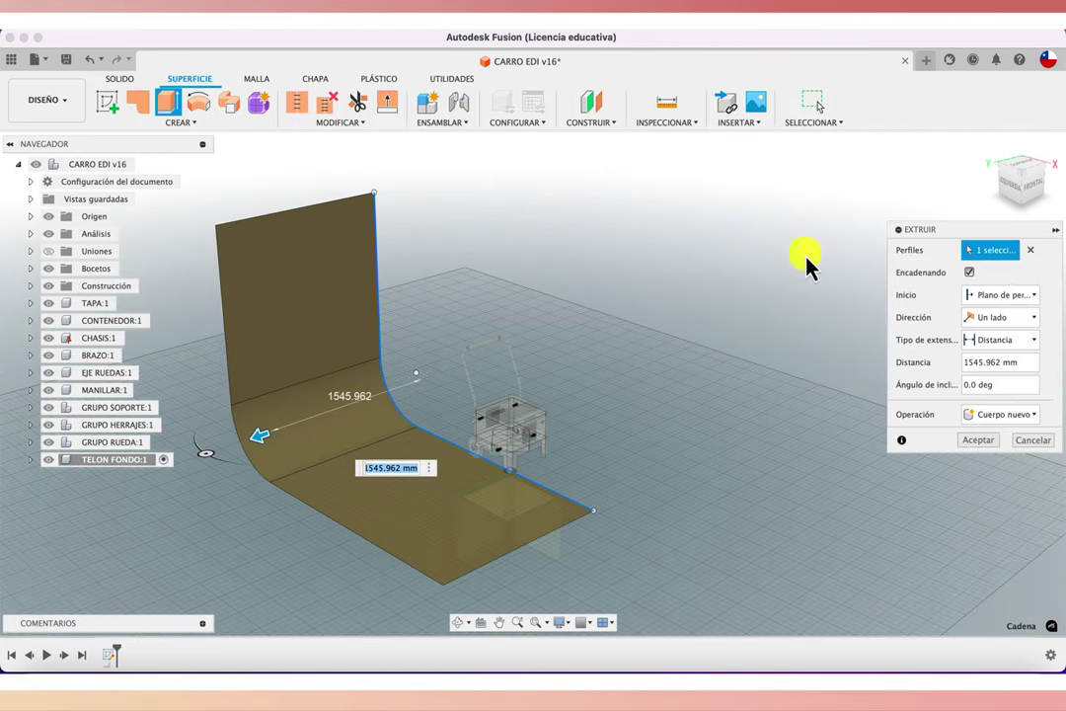
click(1026, 341)
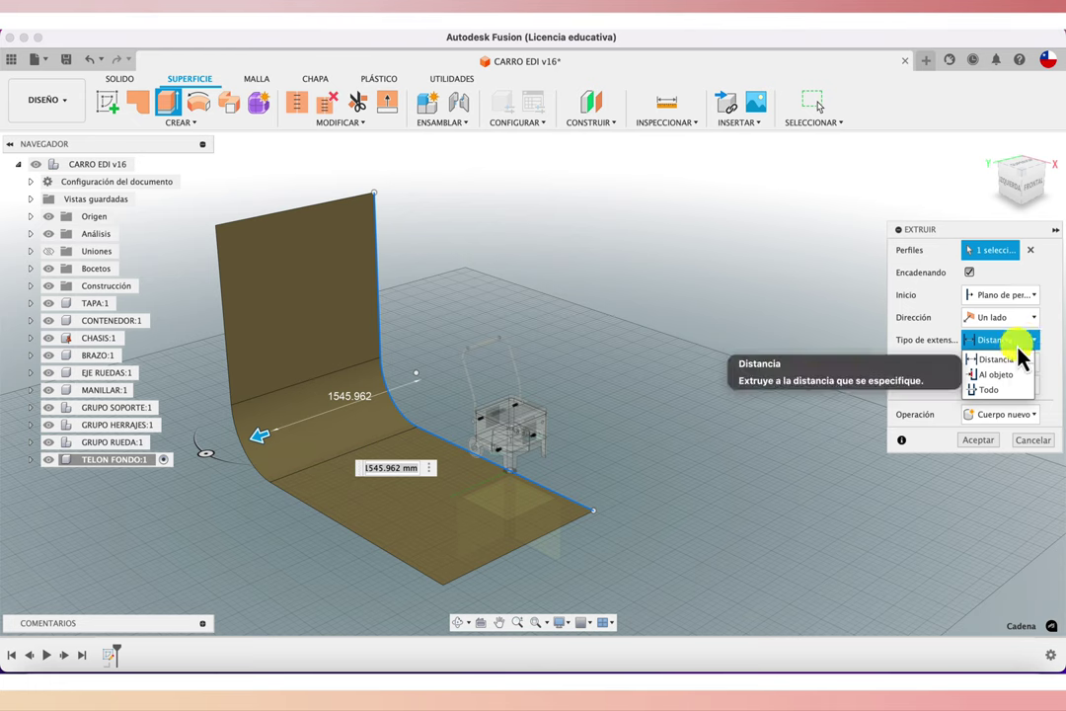
click(1025, 317)
click(1002, 369)
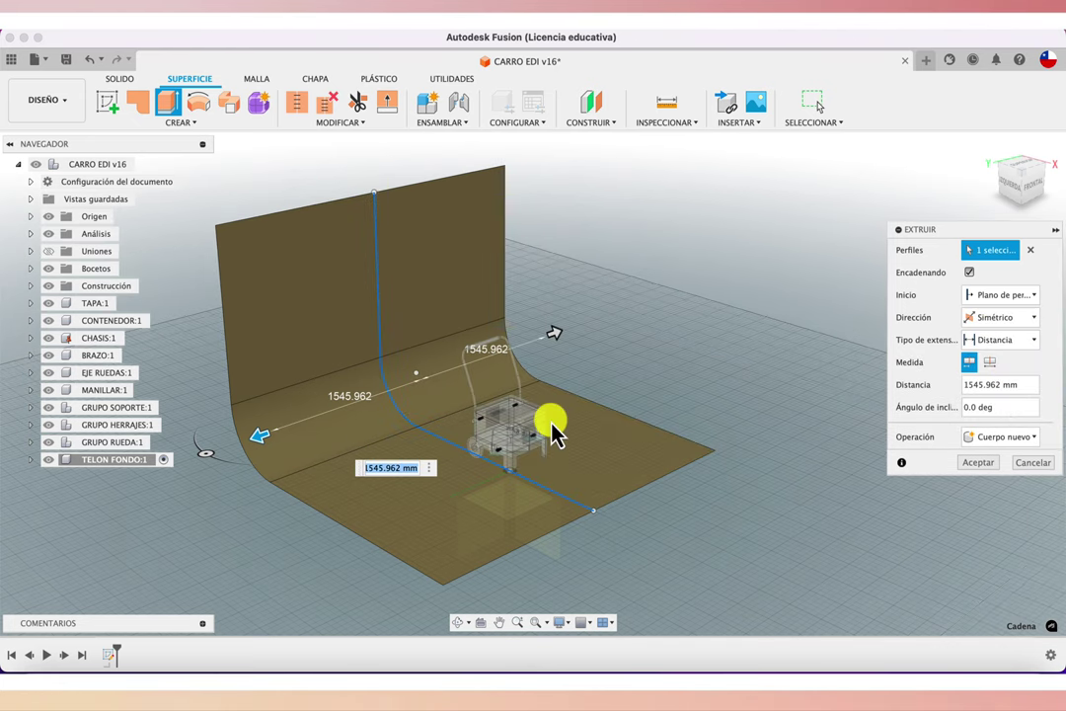
drag(554, 341, 607, 328)
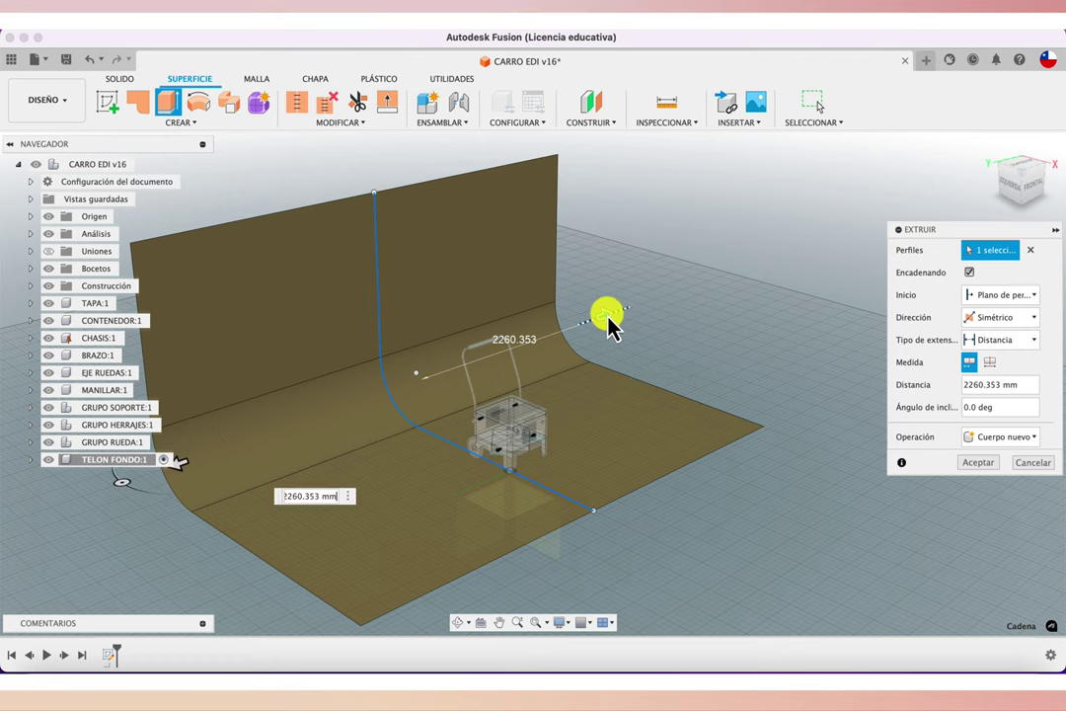
mouse_move(611, 317)
mouse_down()
mouse_move(656, 306)
mouse_move(622, 309)
mouse_up()
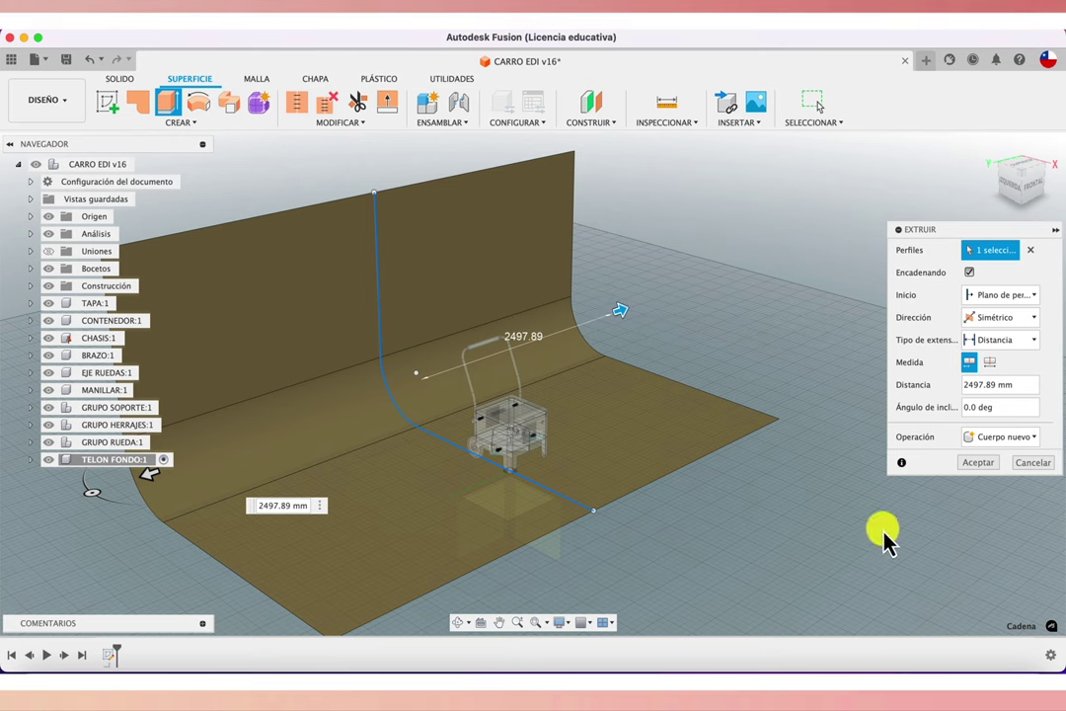
click(985, 463)
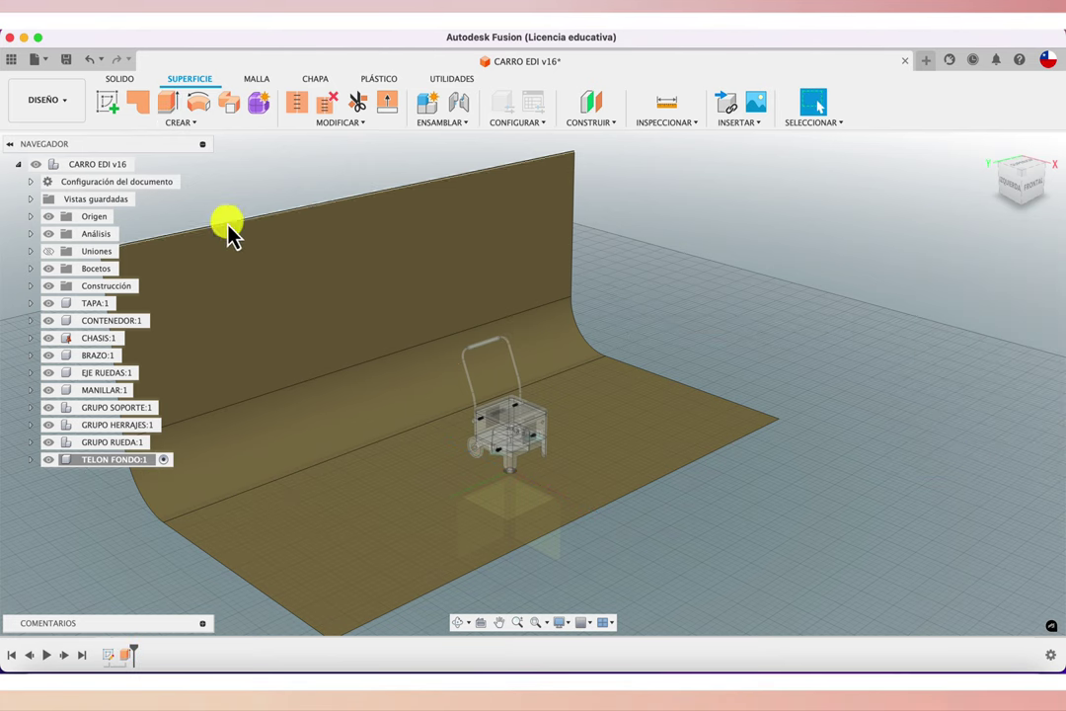
click(144, 165)
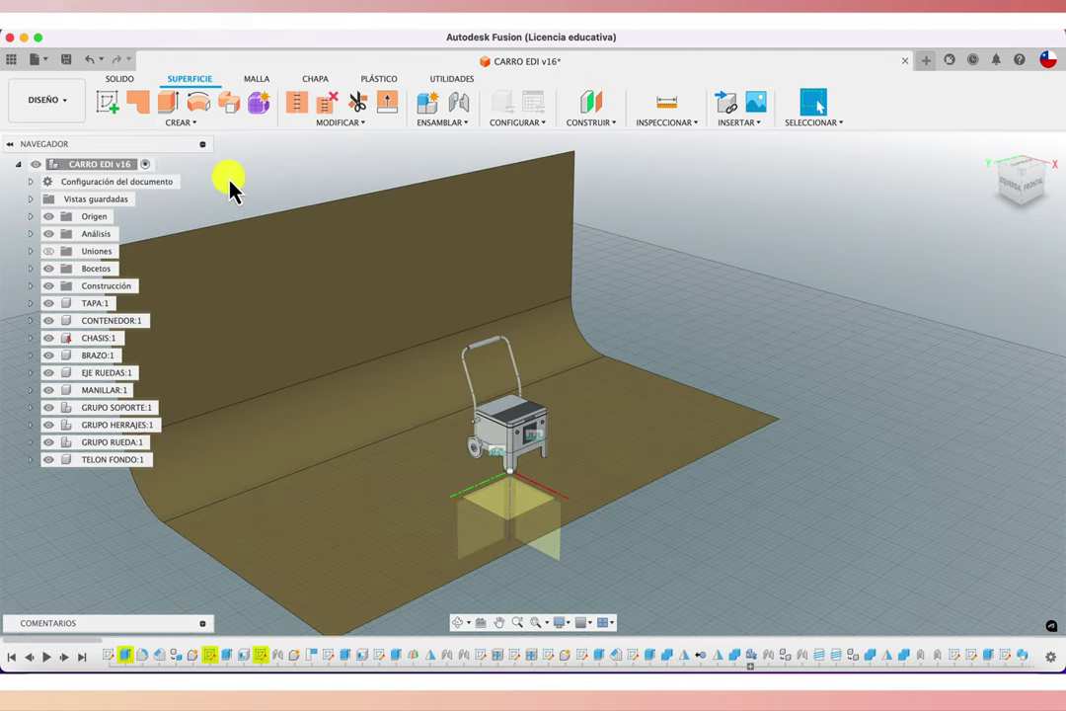
- Switch from the DESIGN workspace to RENDER to see the backdrop behind the cart
scroll(229, 187, up, 10)
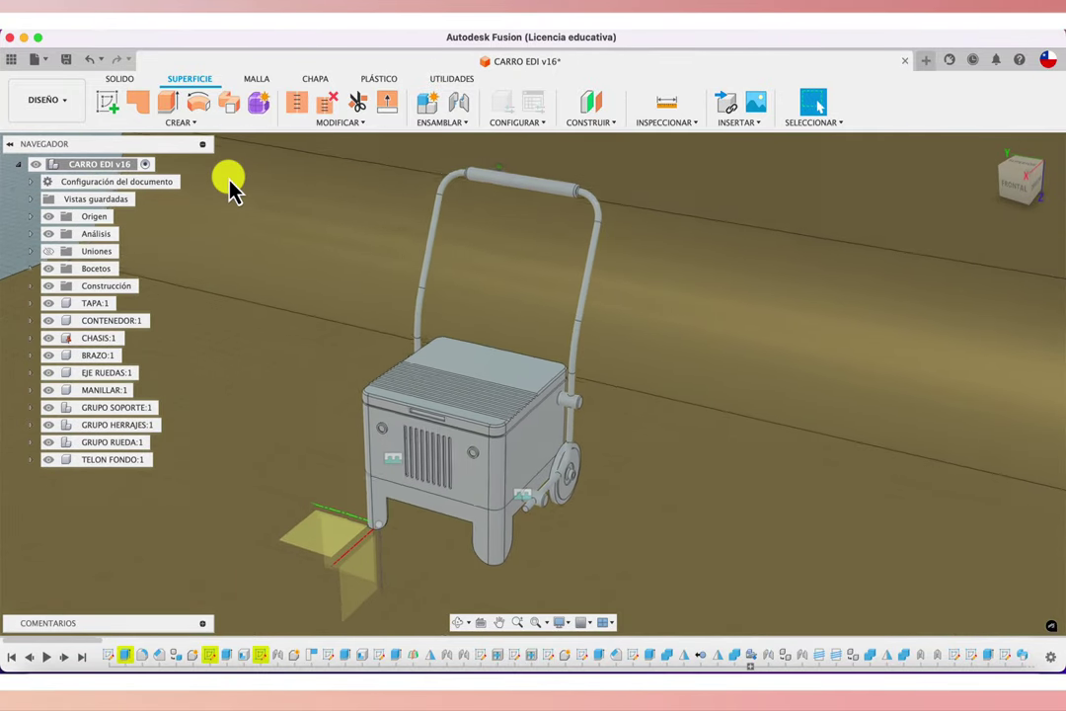
click(69, 101)
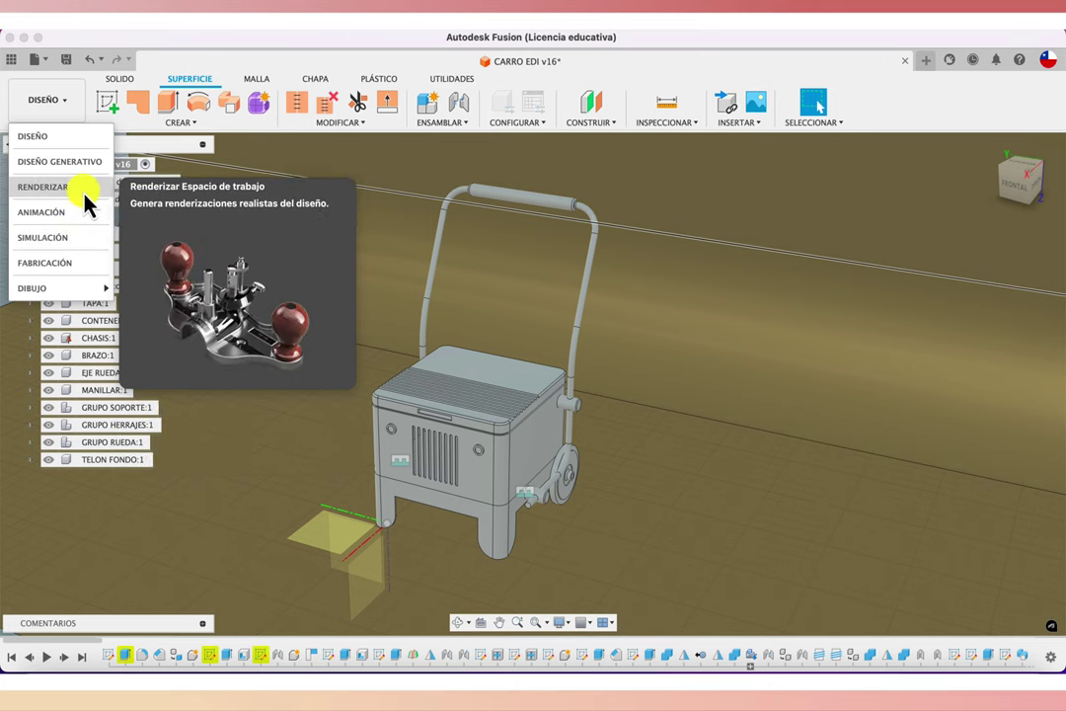
click(84, 189)
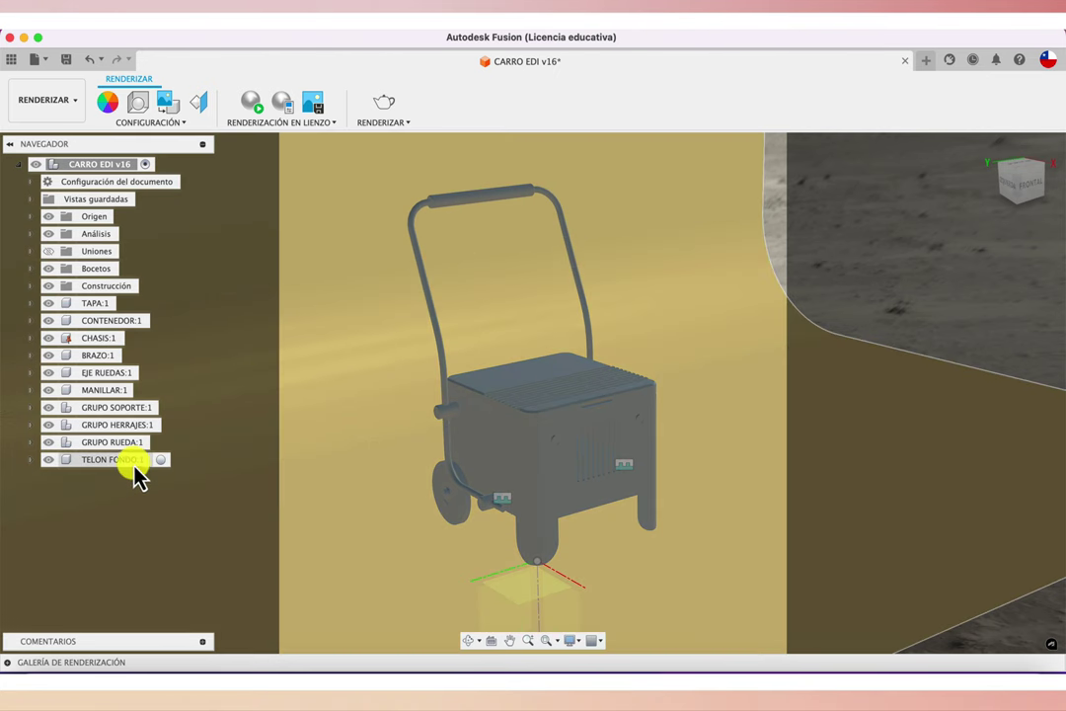
- Move the TELON FONDO:1 backdrop -687.381 mm along Y with Move/Copy
click(133, 460)
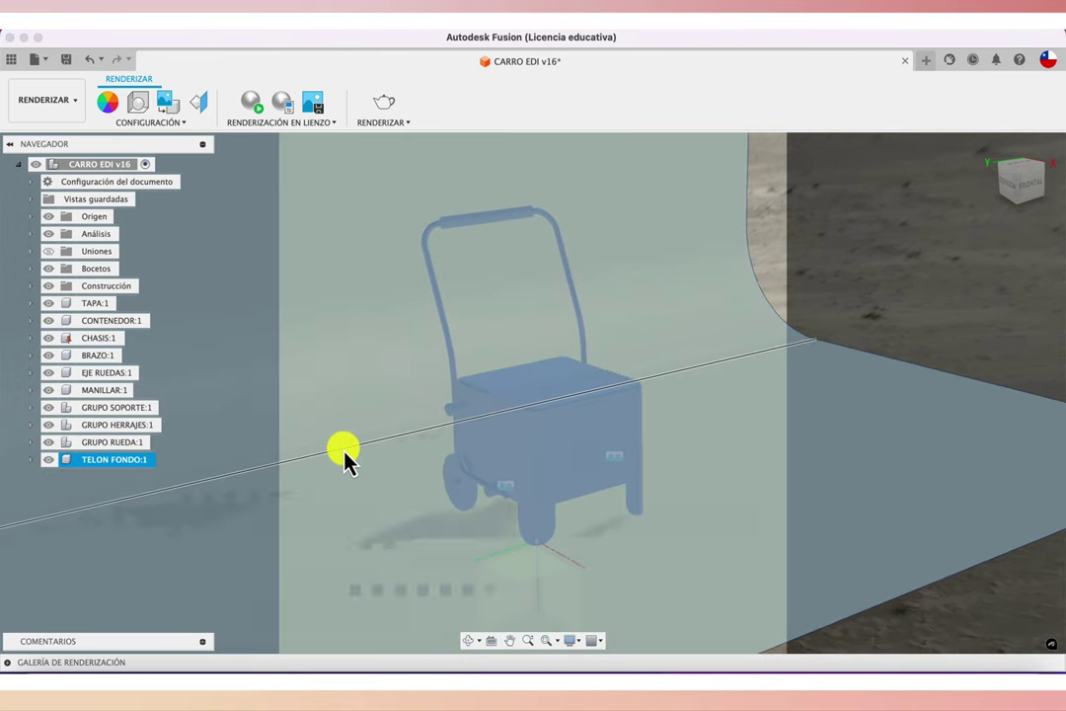
scroll(345, 456, down, 2)
scroll(347, 458, down, 1)
scroll(347, 458, down, 1)
scroll(349, 454, down, 1)
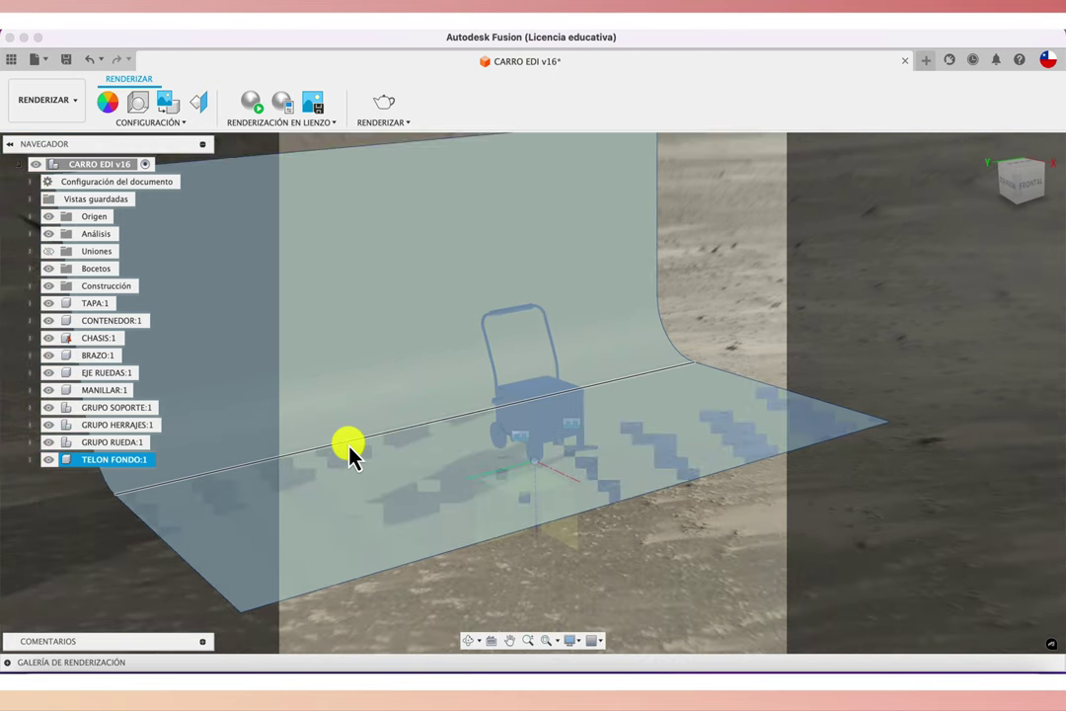
key(m)
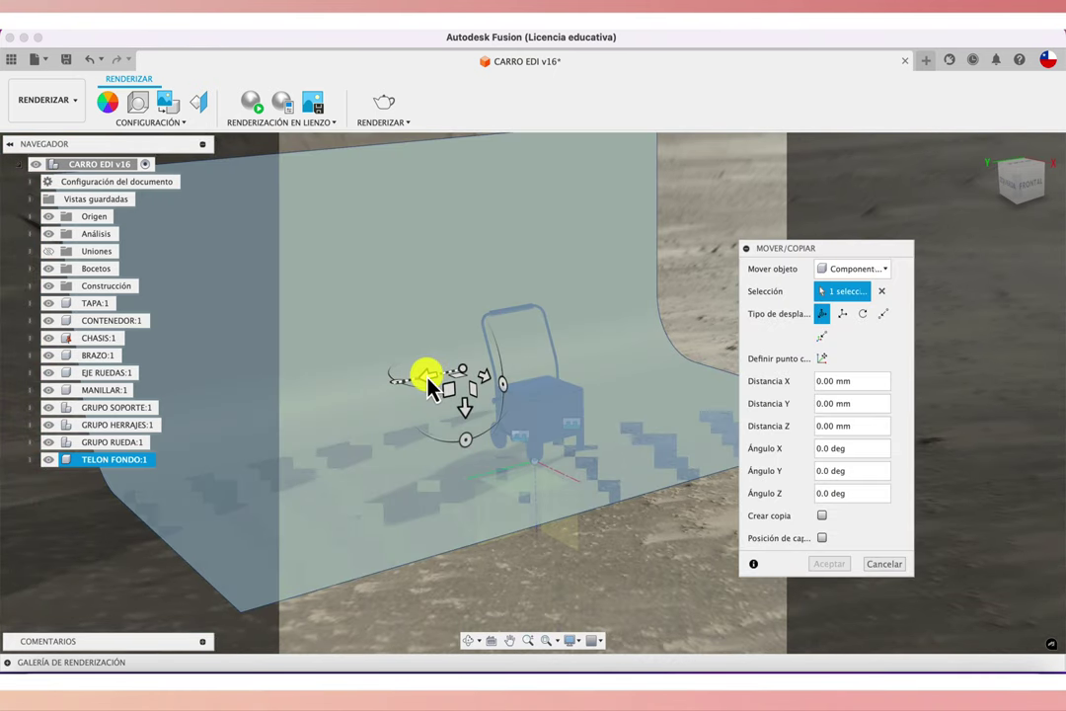
drag(429, 385, 509, 359)
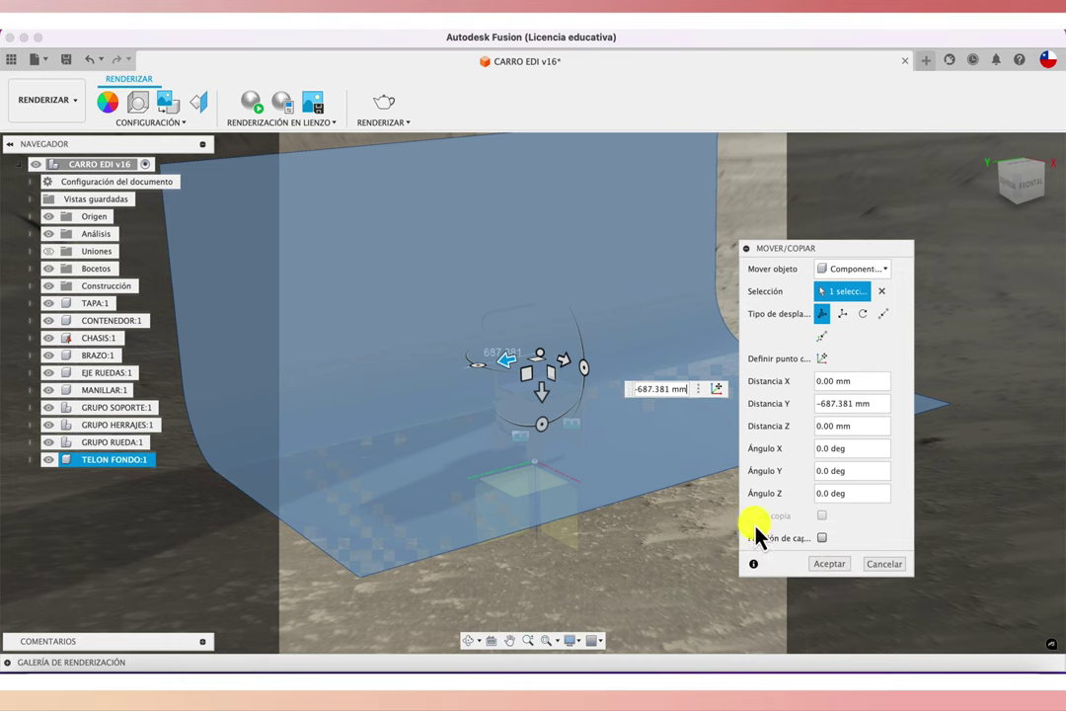
click(828, 565)
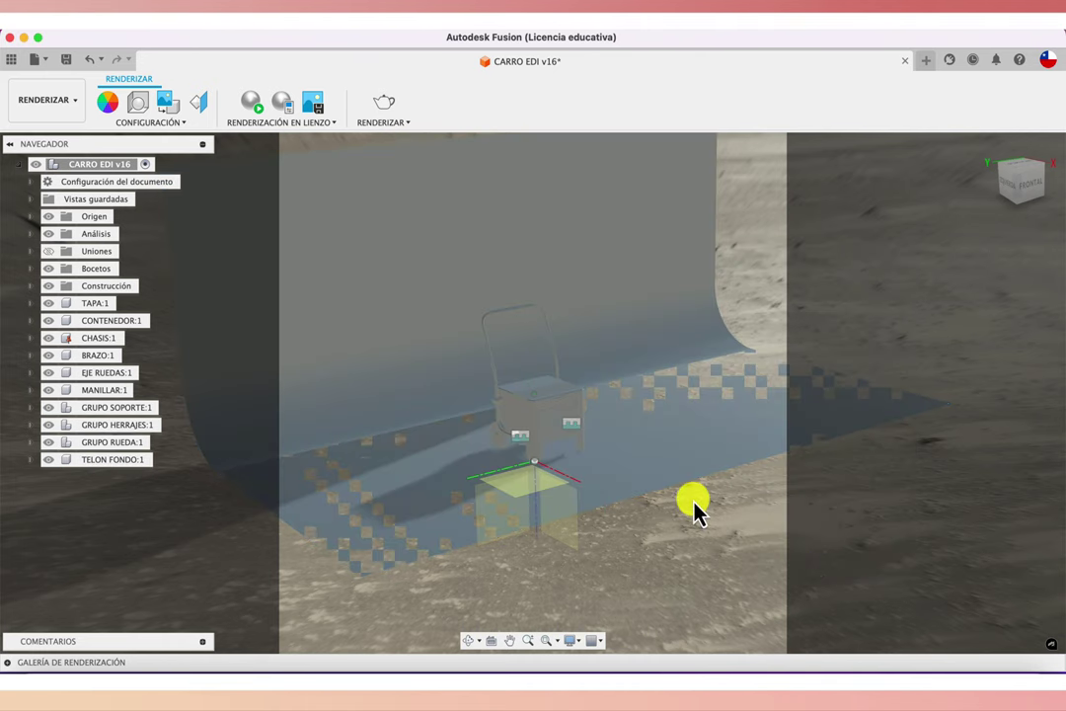
scroll(693, 508, up, 2)
scroll(693, 508, up, 2)
scroll(693, 508, up, 1)
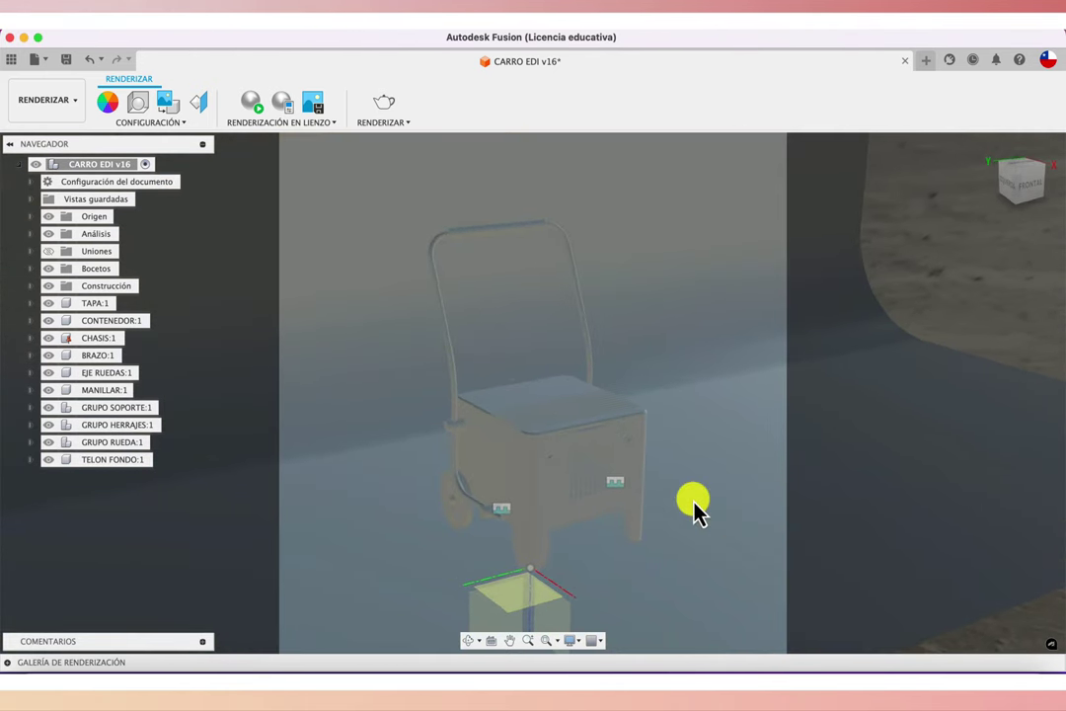
scroll(694, 508, up, 2)
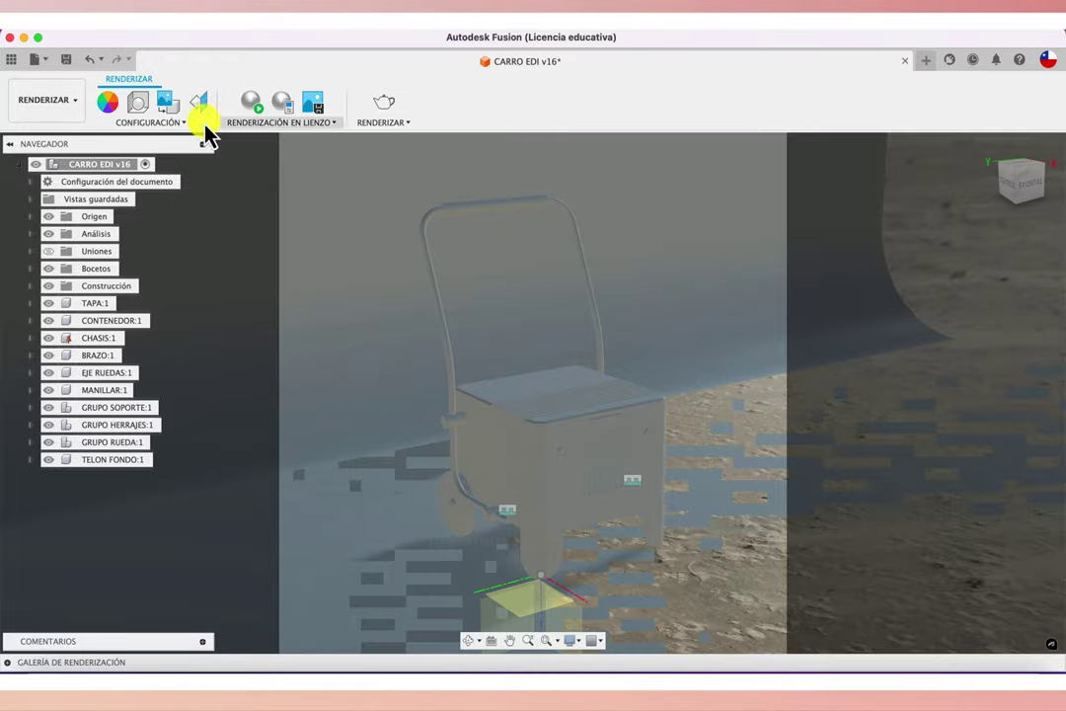
click(251, 110)
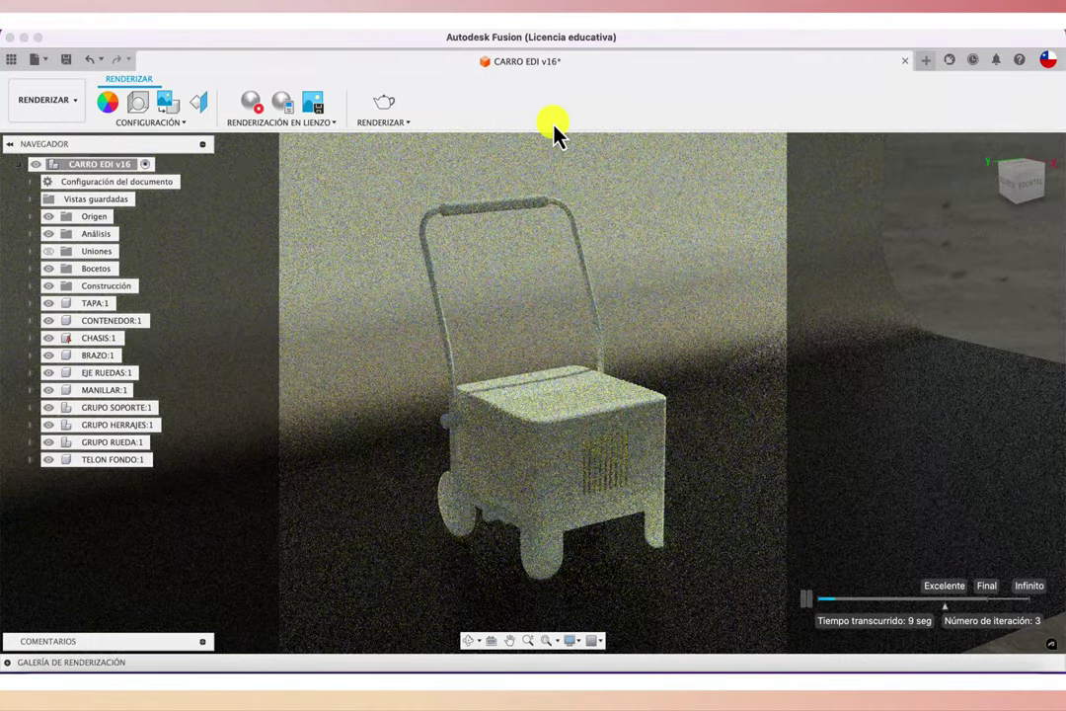
click(252, 104)
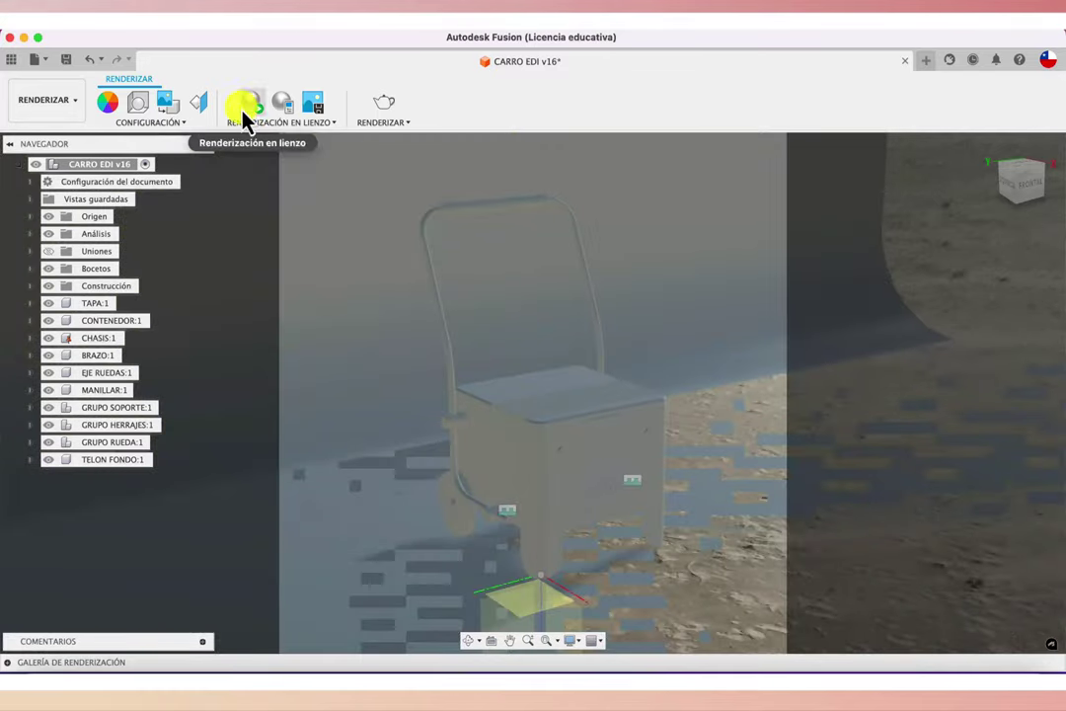
- Download and apply the Tejido (marrón claro) fabric appearance, then launch the in-canvas render
click(114, 110)
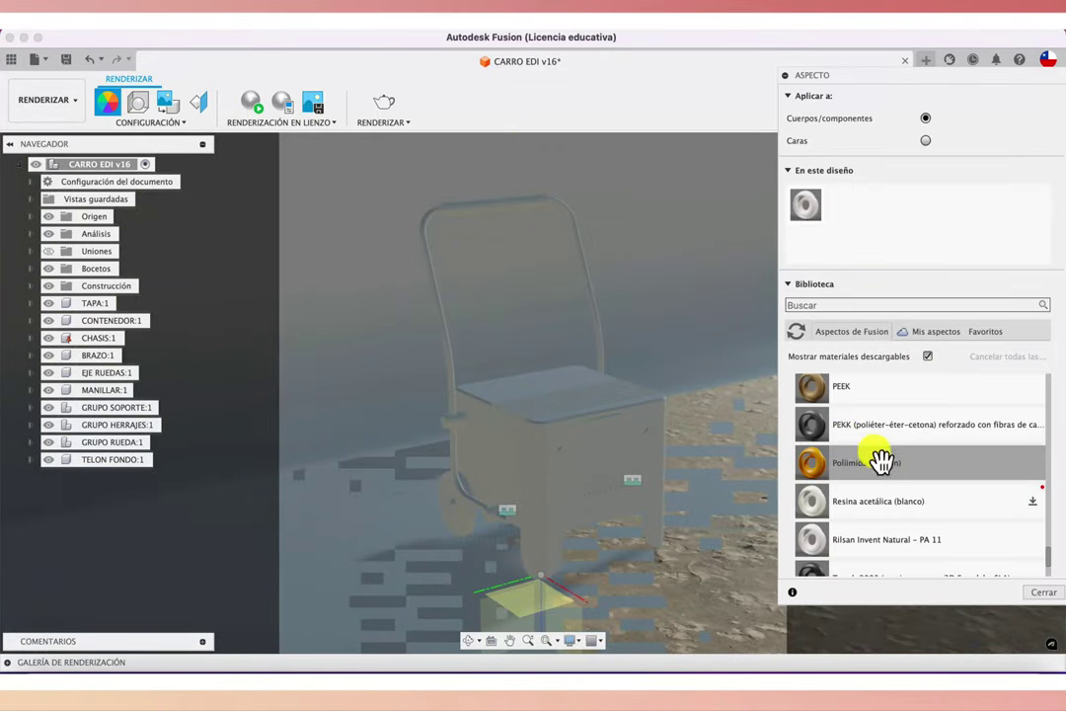
scroll(900, 510, down, 1)
scroll(900, 509, down, 2)
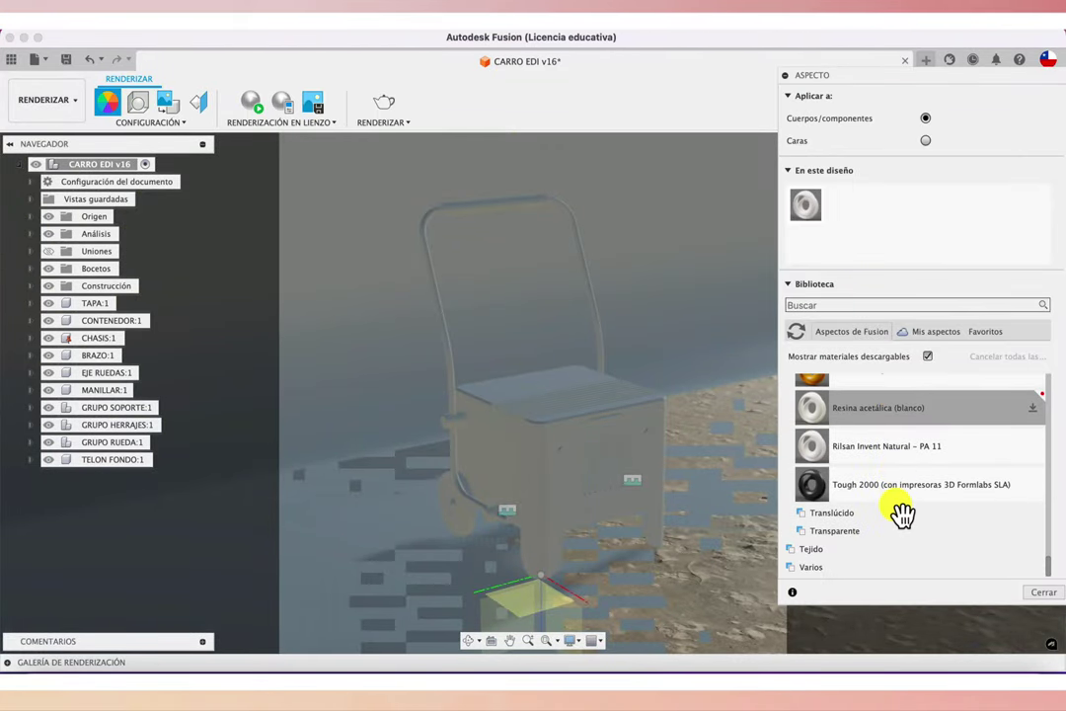
click(790, 548)
scroll(888, 533, down, 3)
scroll(888, 531, down, 1)
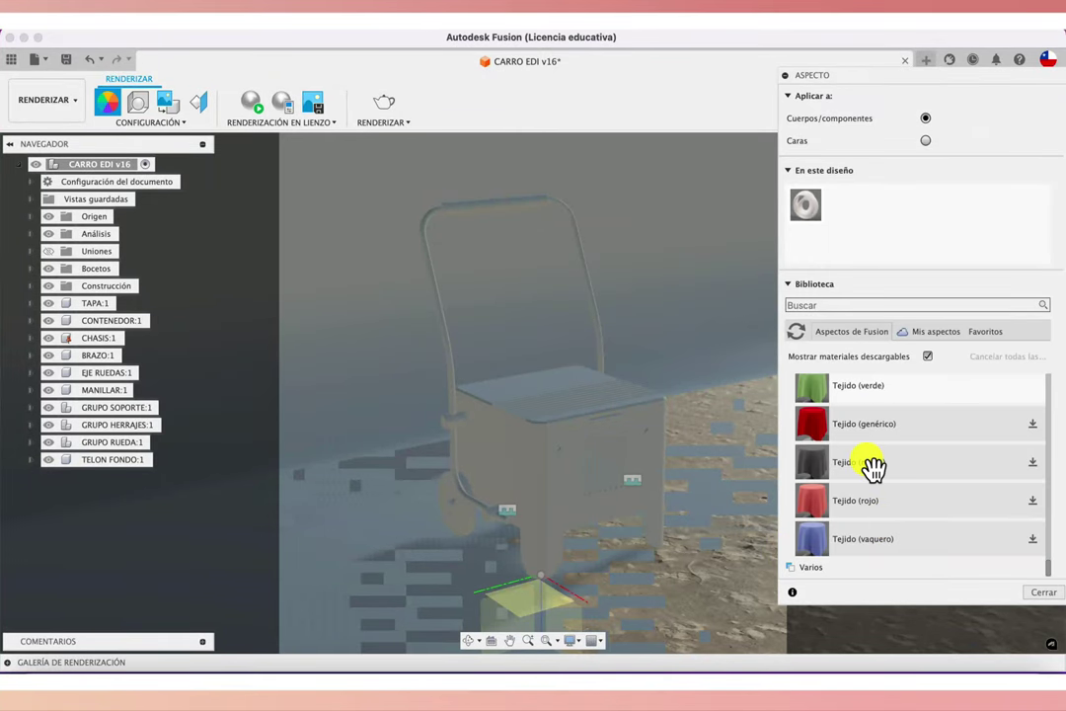
scroll(883, 474, up, 2)
scroll(897, 491, up, 1)
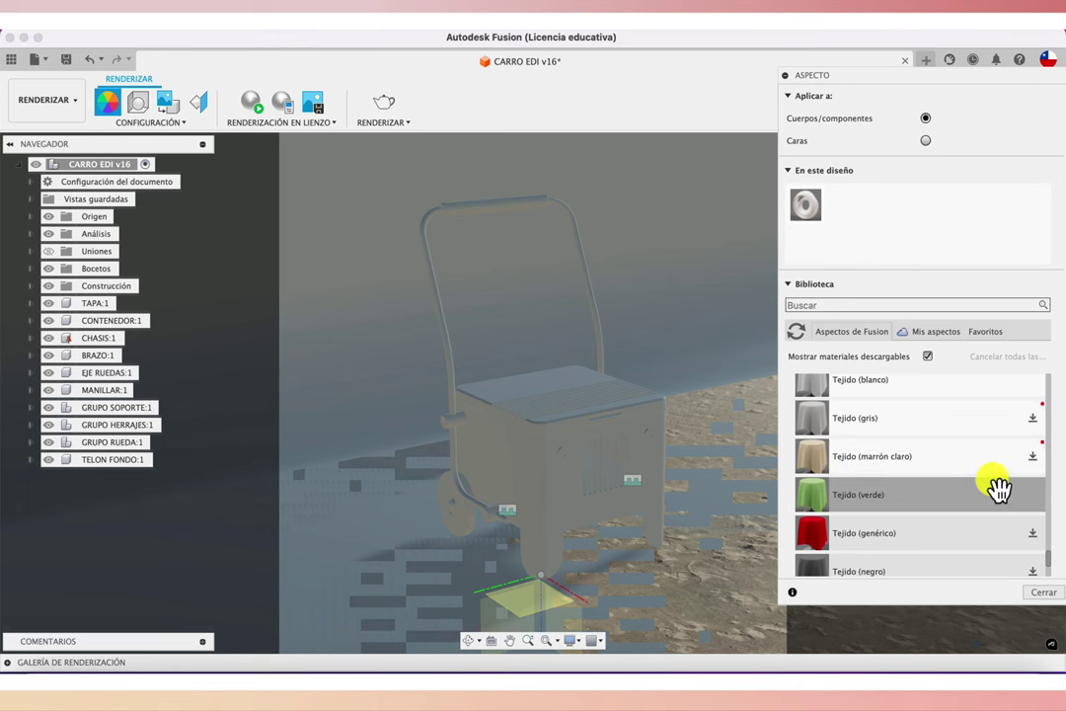
click(1031, 459)
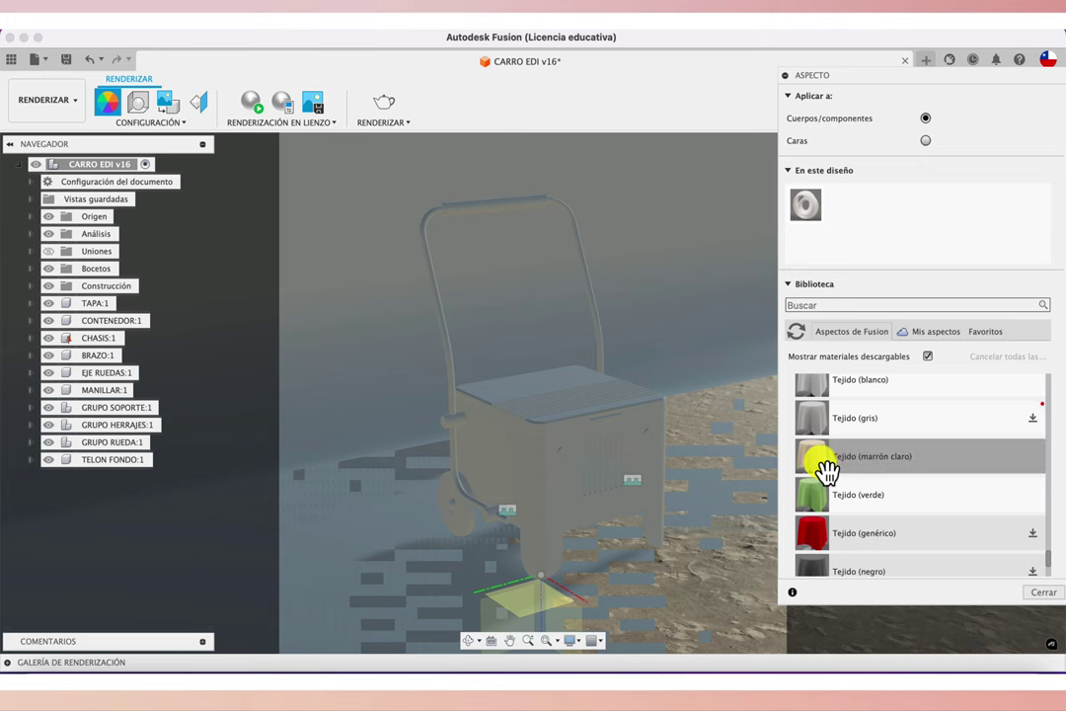
drag(822, 474, 713, 275)
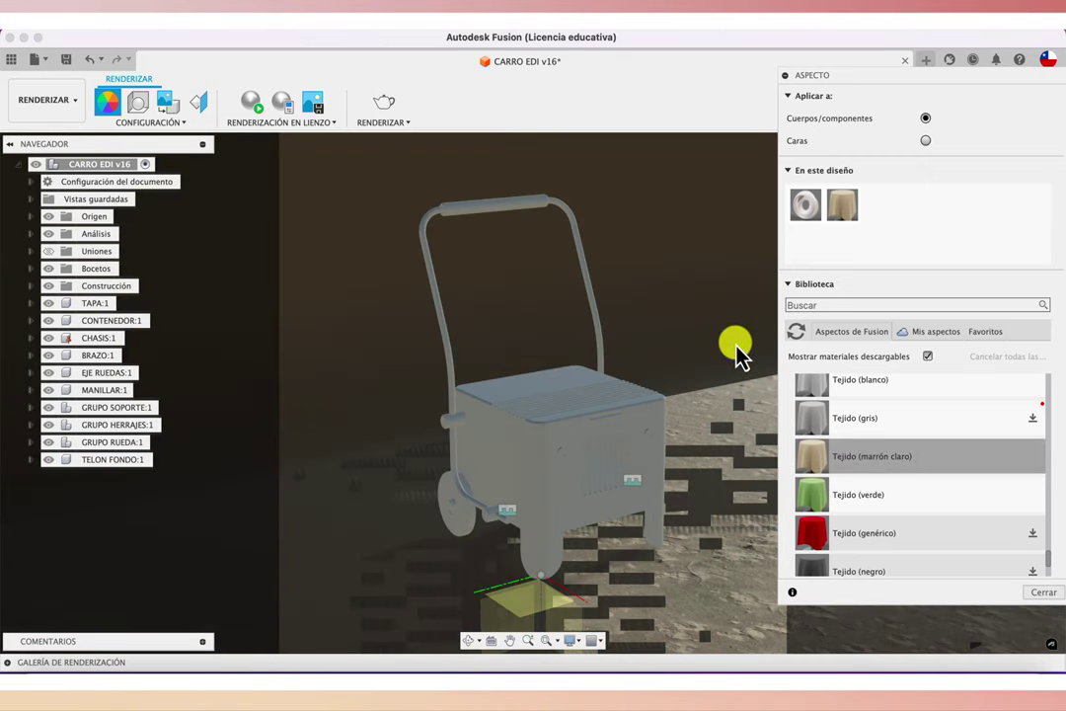
click(1040, 592)
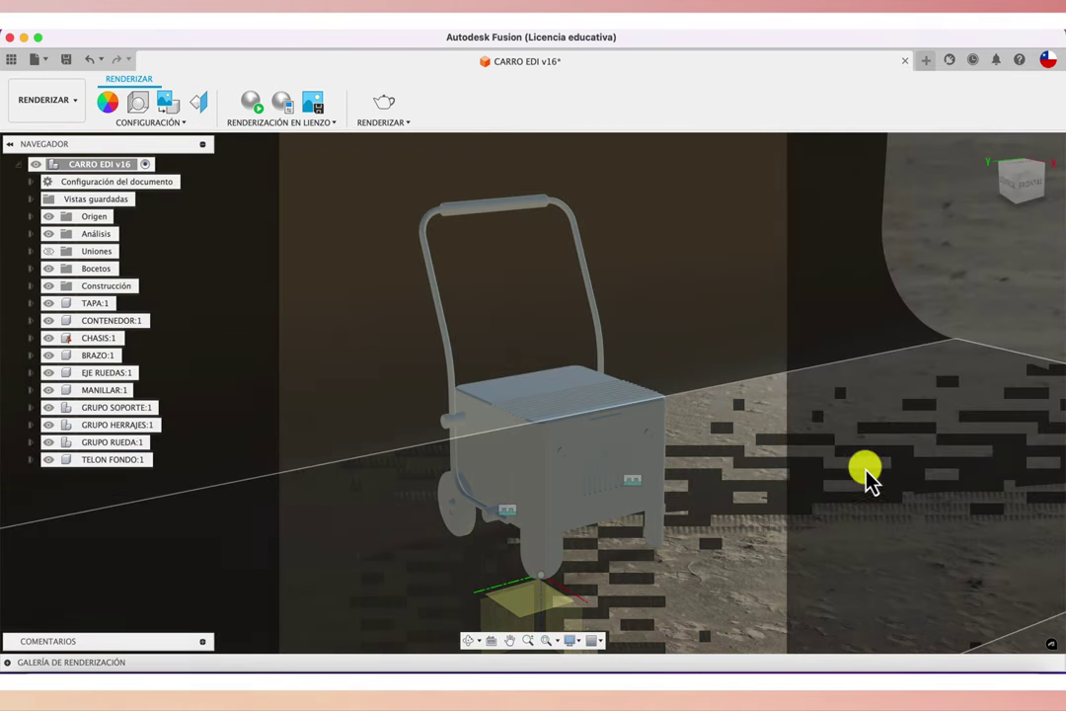
click(250, 105)
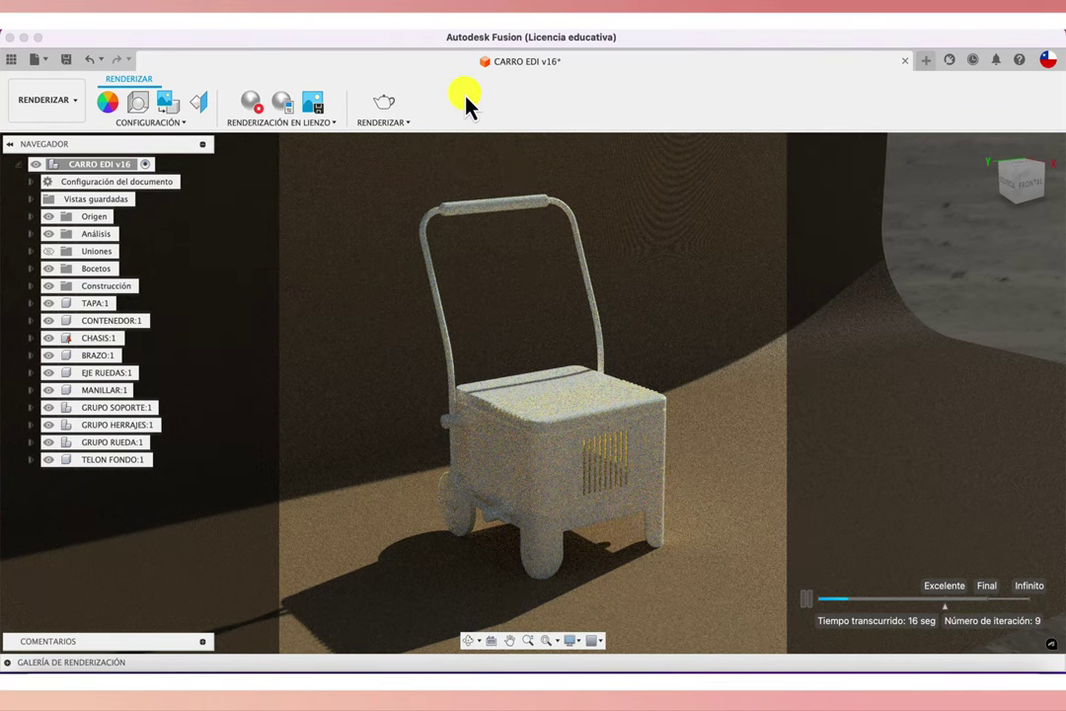
- In Scene Settings, set brightness 2018.349 lx, exposure 10.3 EV and focal length 86 mm
click(136, 105)
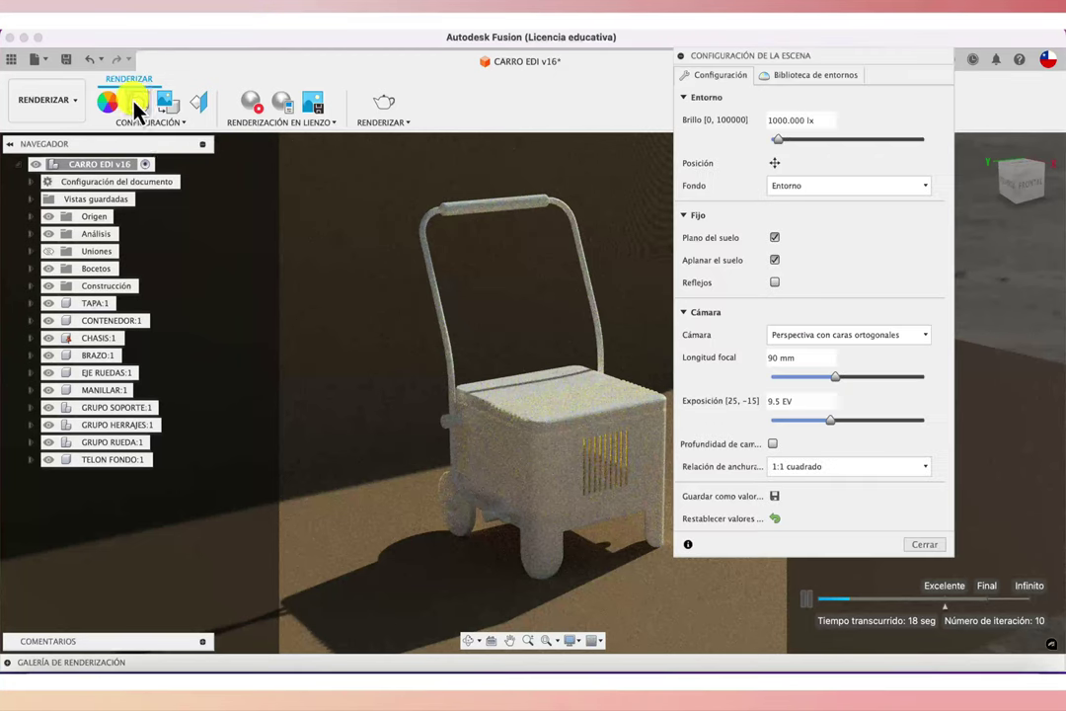
click(778, 164)
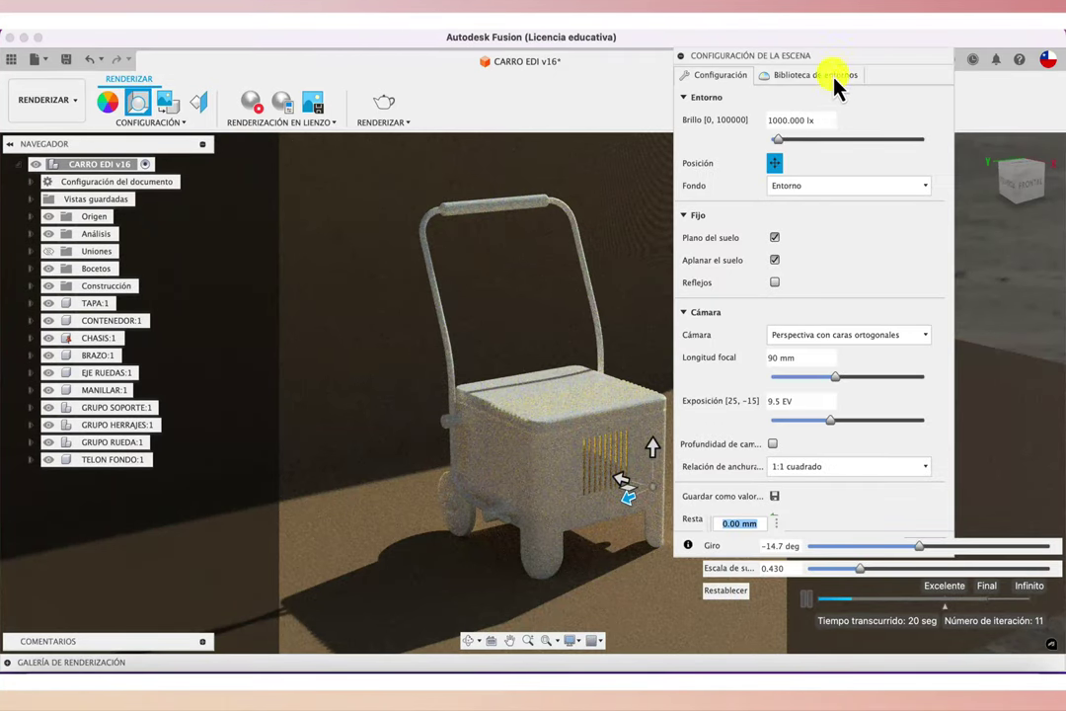
drag(780, 57, 907, 71)
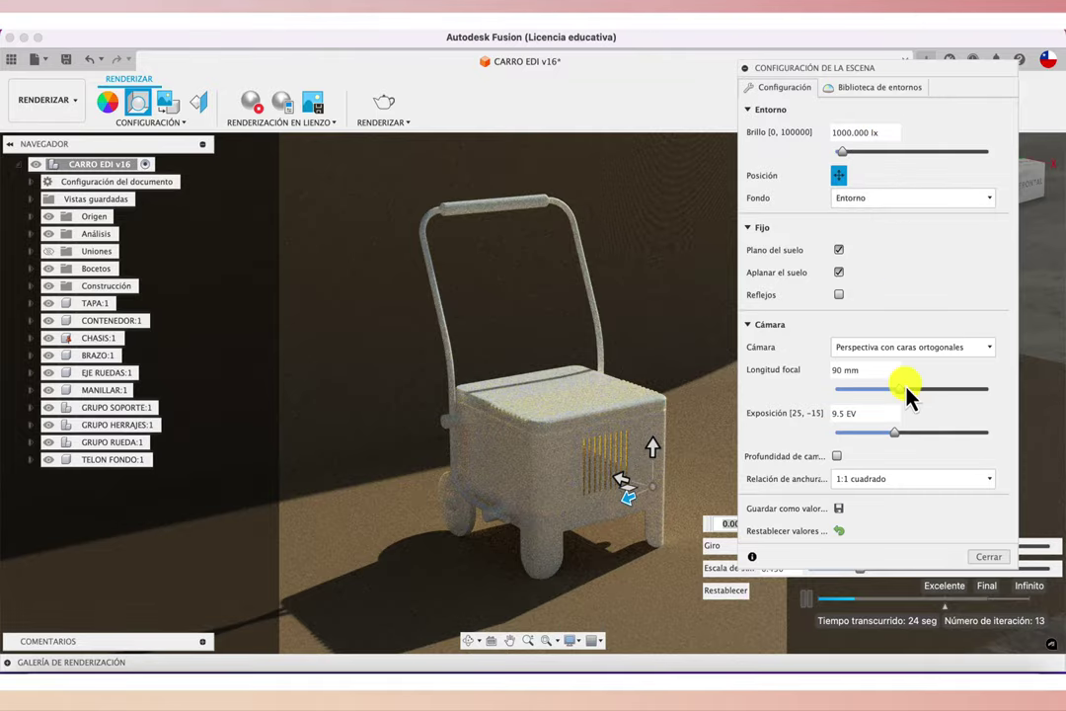
drag(899, 396, 899, 395)
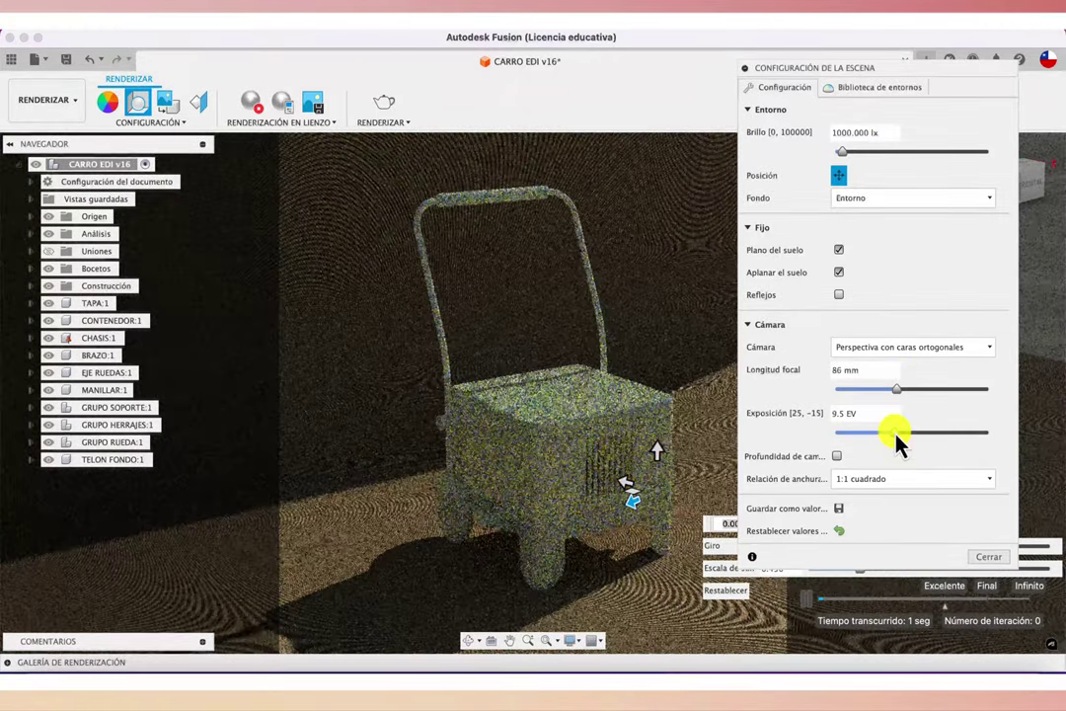
drag(896, 440, 890, 440)
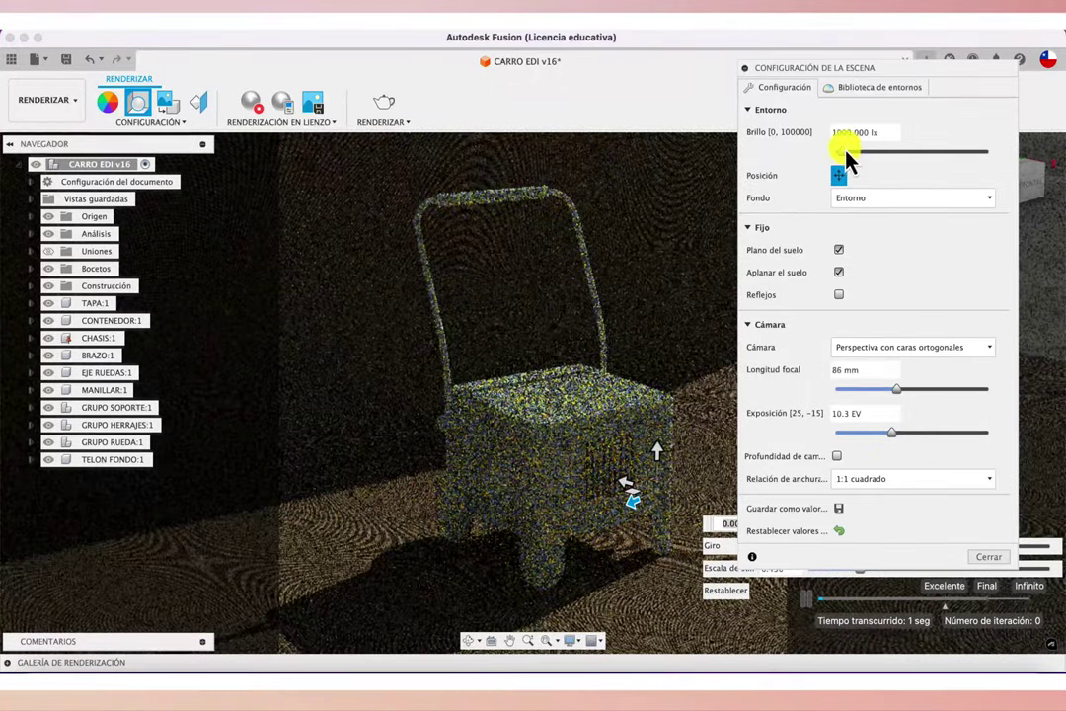
drag(843, 153, 853, 155)
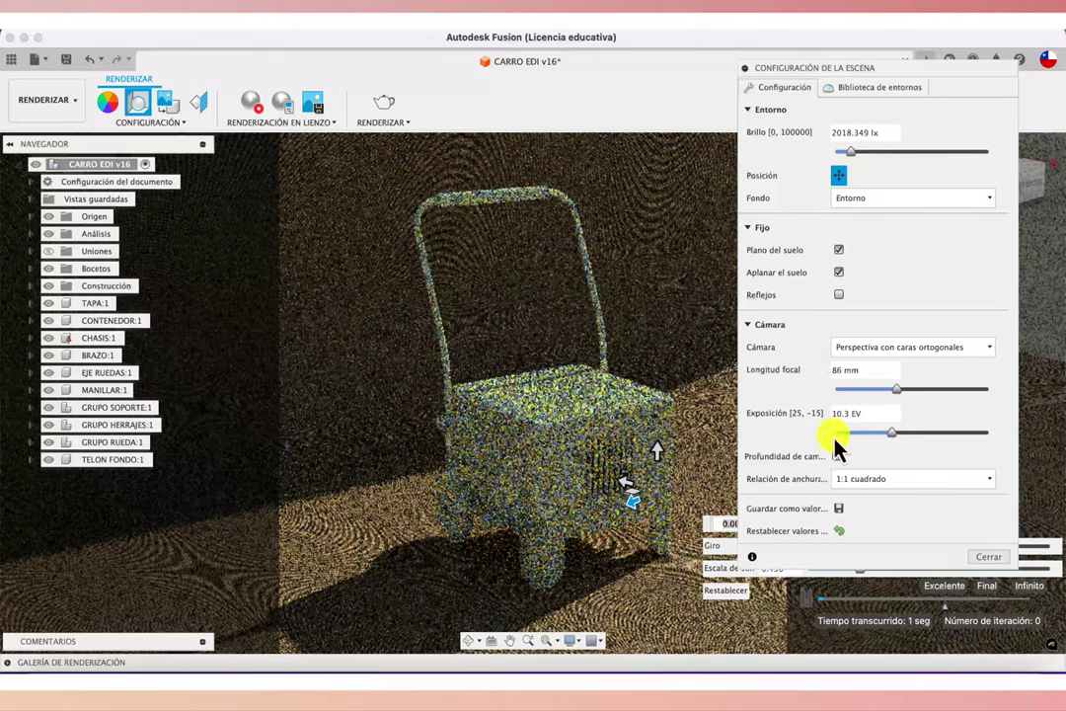
- Scale the environment to 0.669, set focal length 83 mm and rotate the environment 55.5 deg
drag(892, 67, 925, 36)
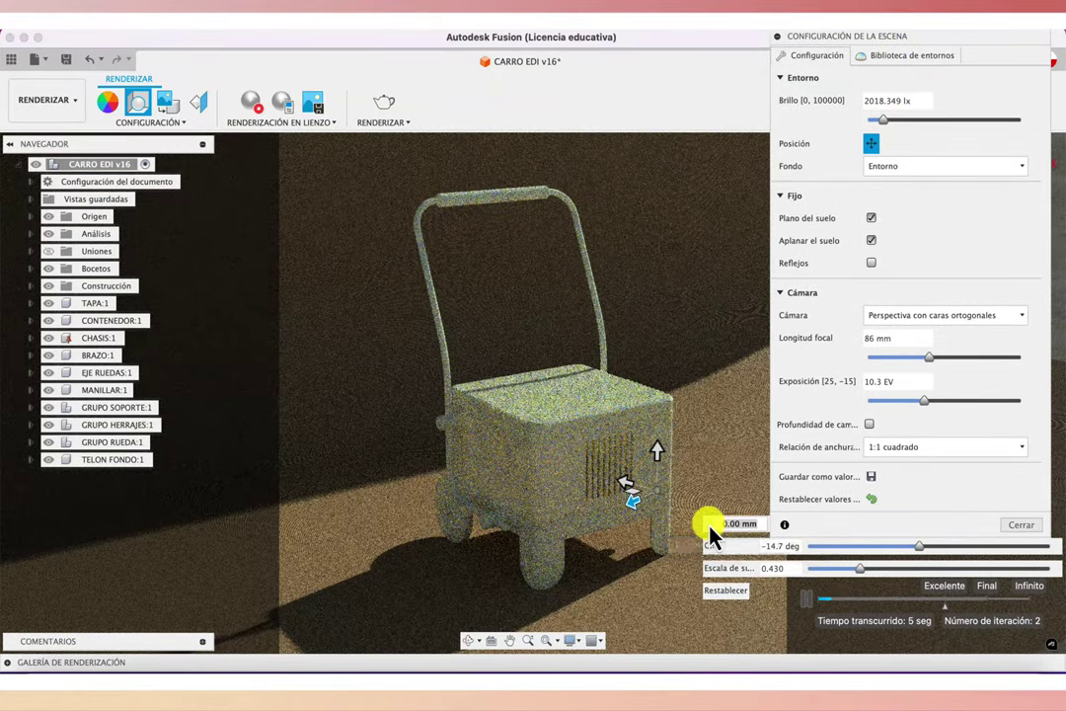
drag(709, 535, 690, 570)
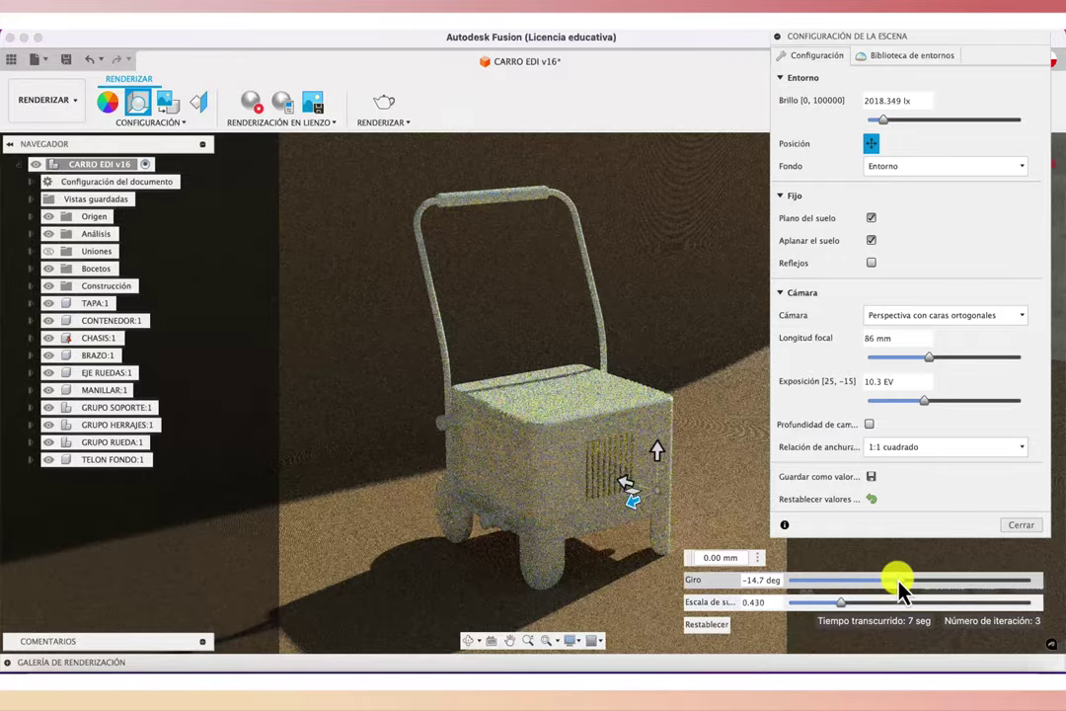
drag(889, 587, 883, 587)
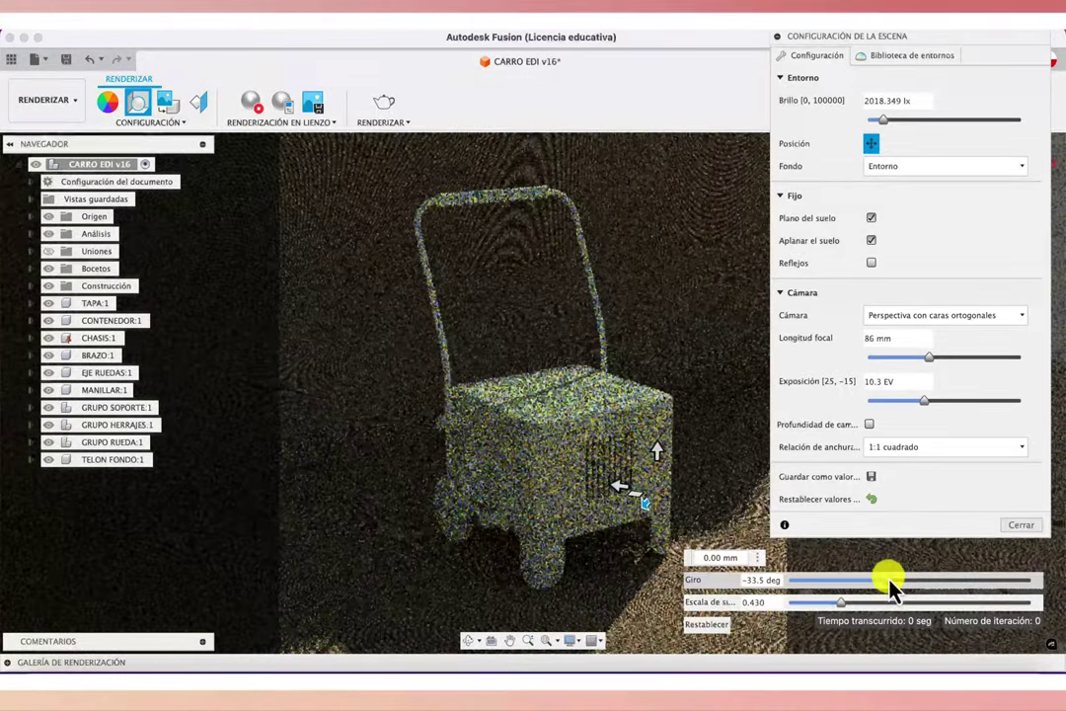
drag(883, 587, 920, 587)
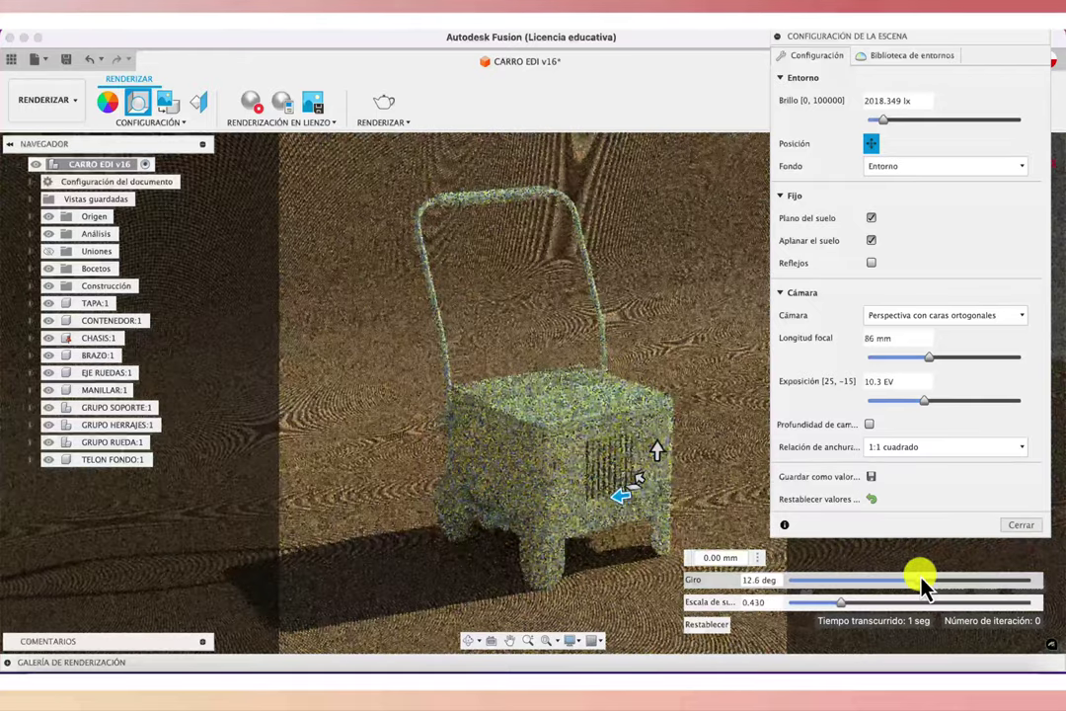
mouse_move(840, 602)
mouse_down()
mouse_move(904, 604)
mouse_move(870, 604)
mouse_up()
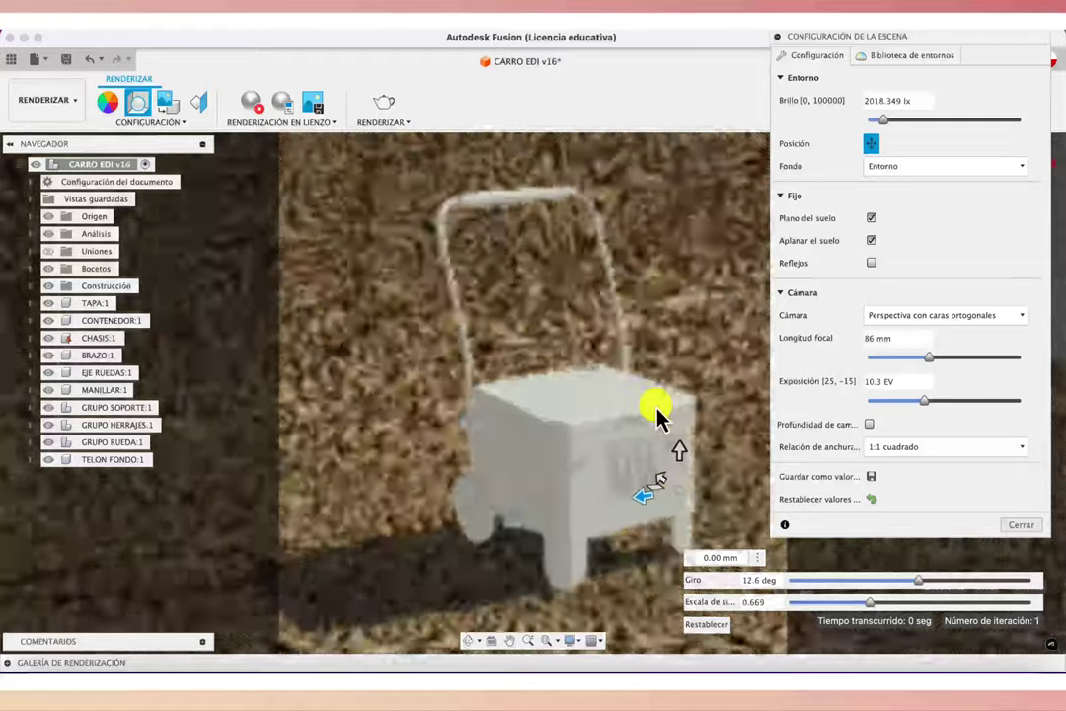
drag(659, 414, 654, 405)
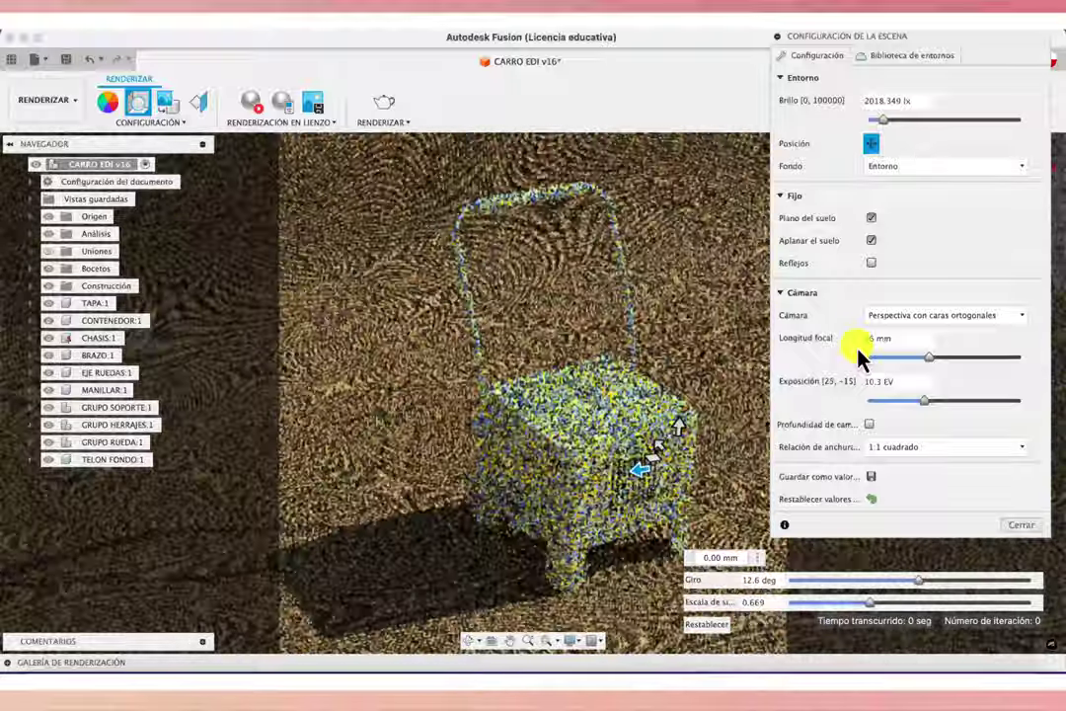
drag(858, 358, 930, 367)
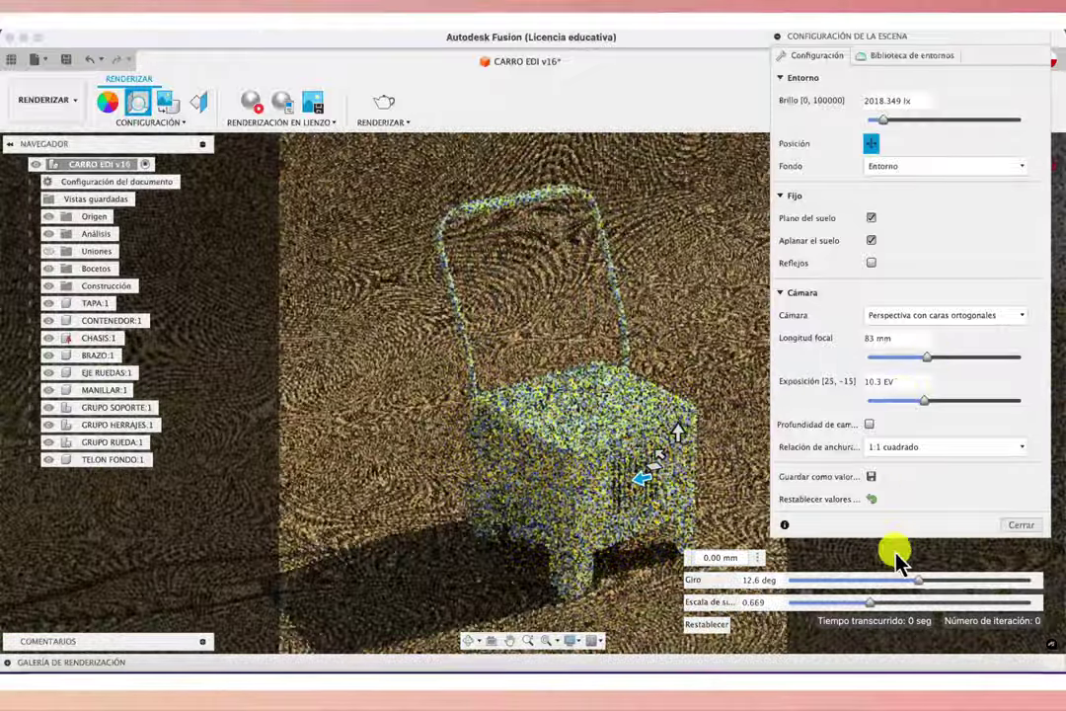
mouse_move(916, 580)
mouse_down()
mouse_move(906, 585)
mouse_move(949, 590)
mouse_up()
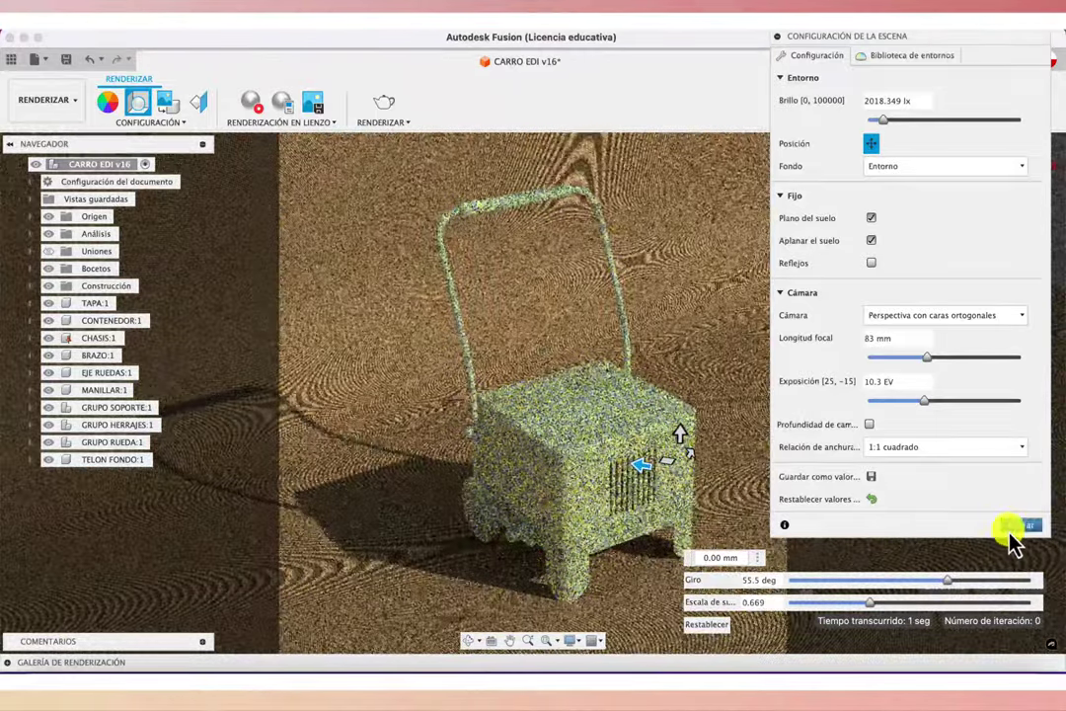
click(1020, 524)
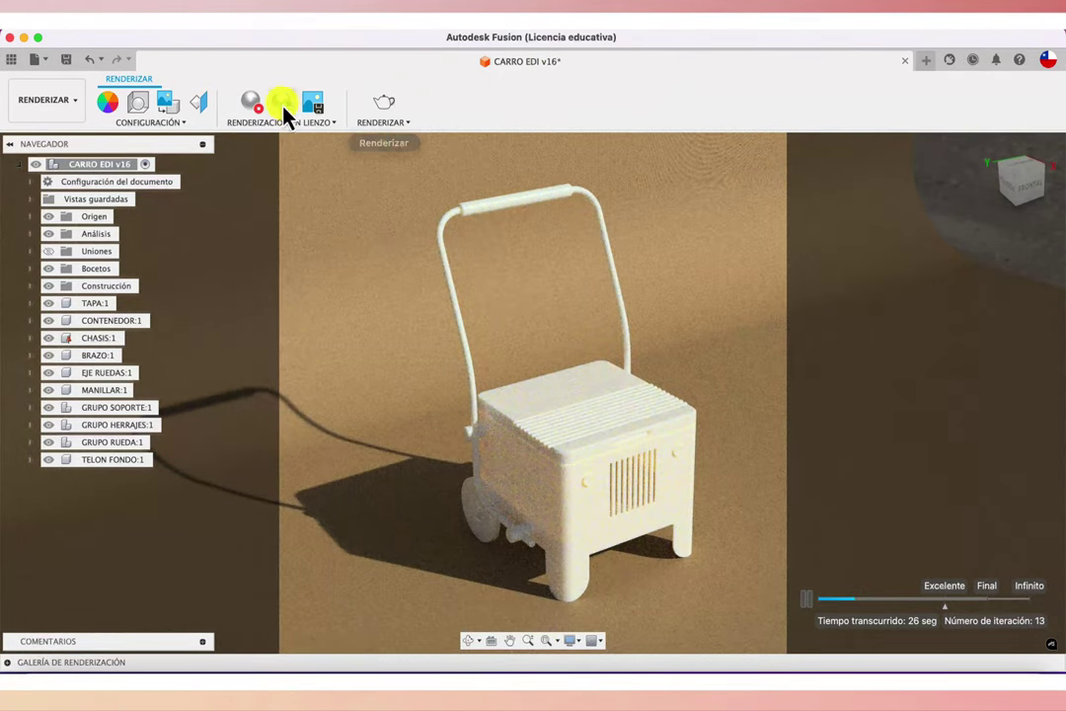
- Stop the in-canvas render and briefly review the scene settings
click(251, 102)
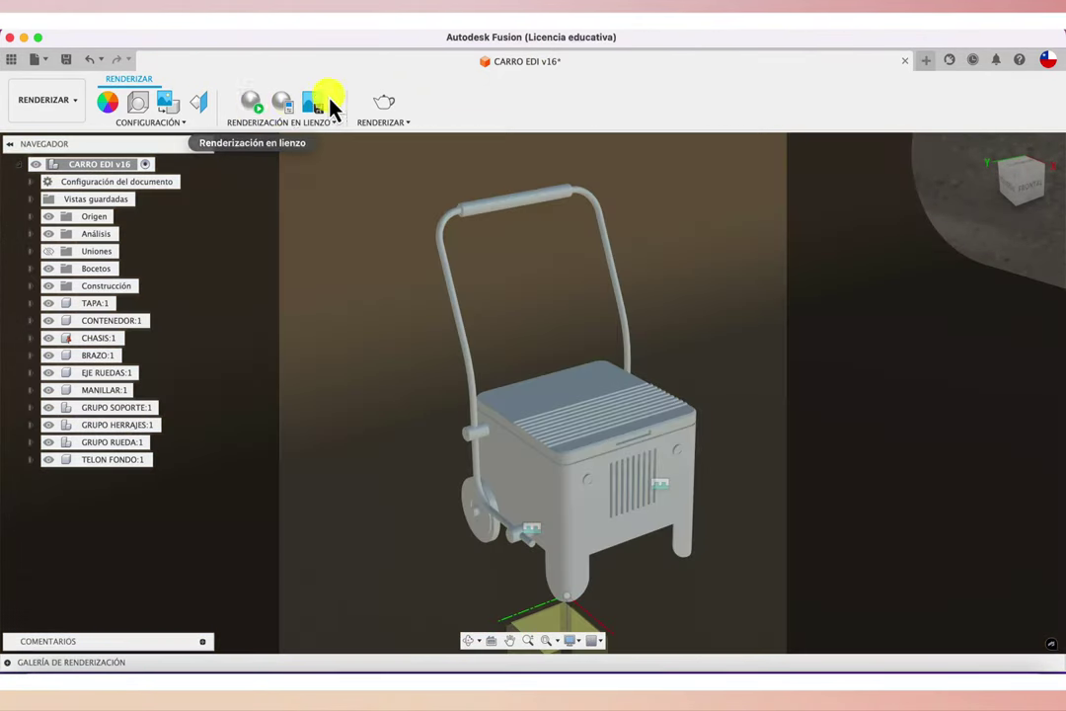
click(139, 103)
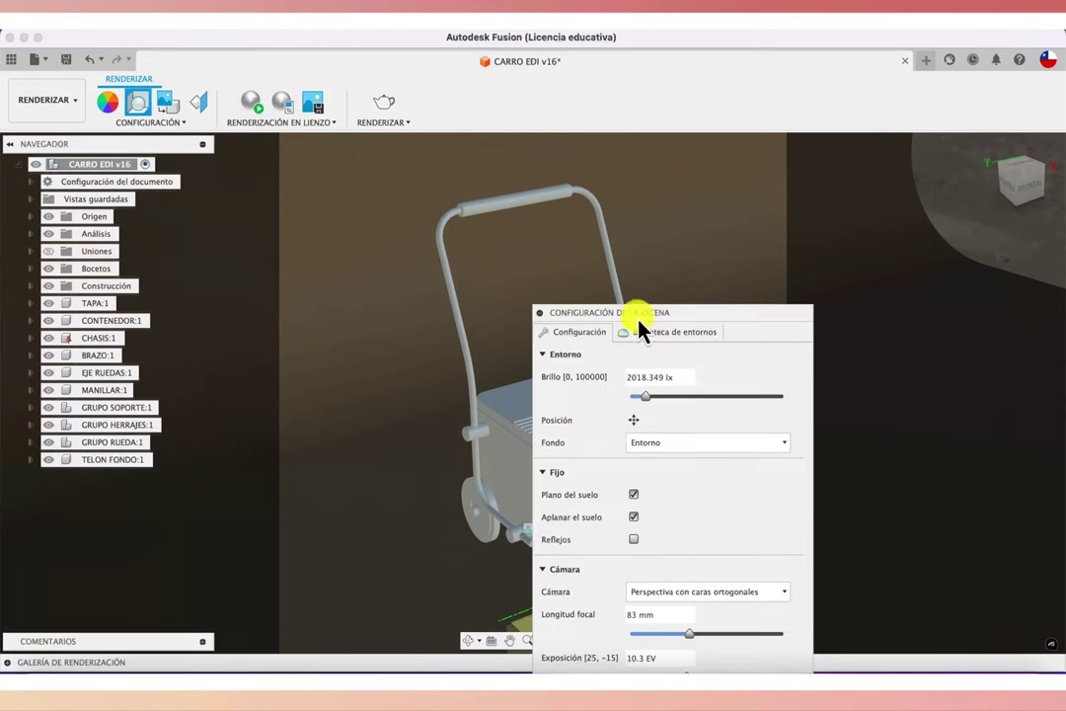
drag(656, 321, 648, 107)
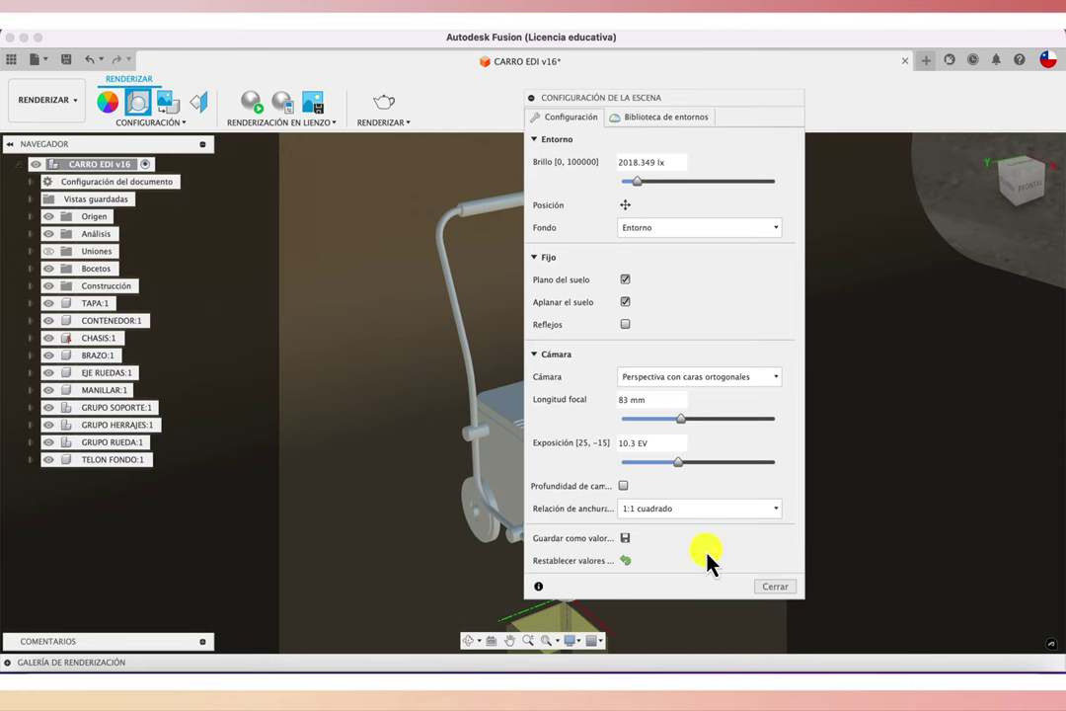
click(775, 590)
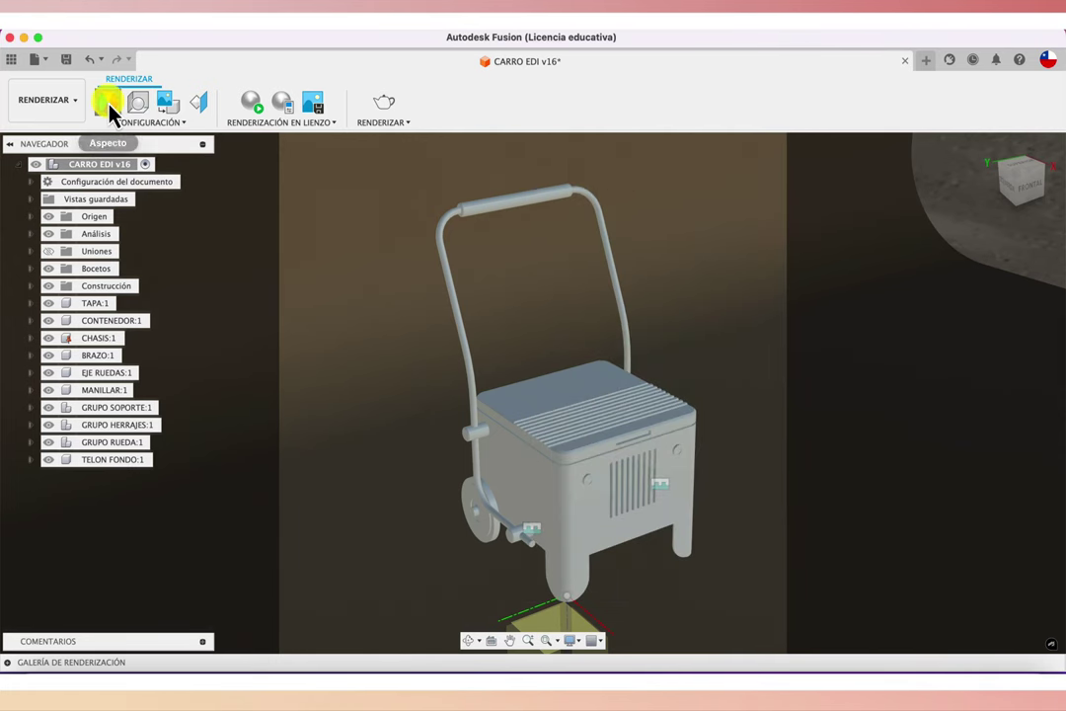
- Drag the ABS (blanco) plastic from the Plástico library onto the model
click(108, 103)
scroll(869, 487, up, 5)
scroll(868, 487, up, 5)
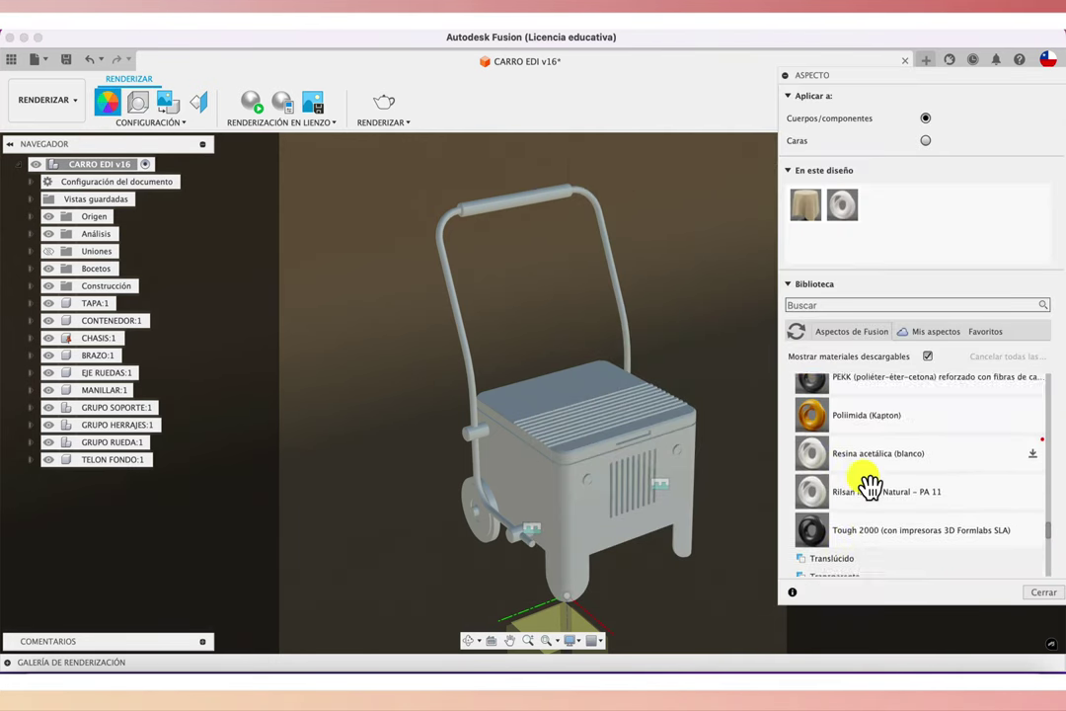
scroll(868, 487, up, 5)
scroll(868, 483, up, 2)
scroll(869, 484, up, 3)
scroll(869, 484, up, 2)
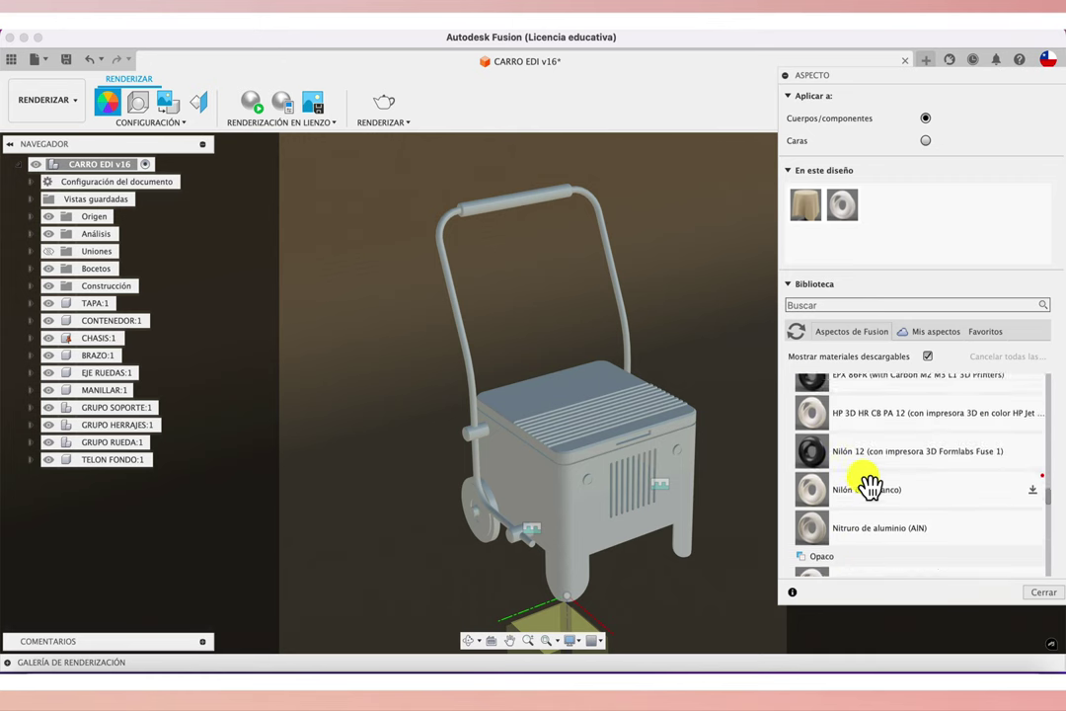
scroll(868, 483, up, 1)
scroll(867, 486, up, 5)
scroll(868, 487, up, 1)
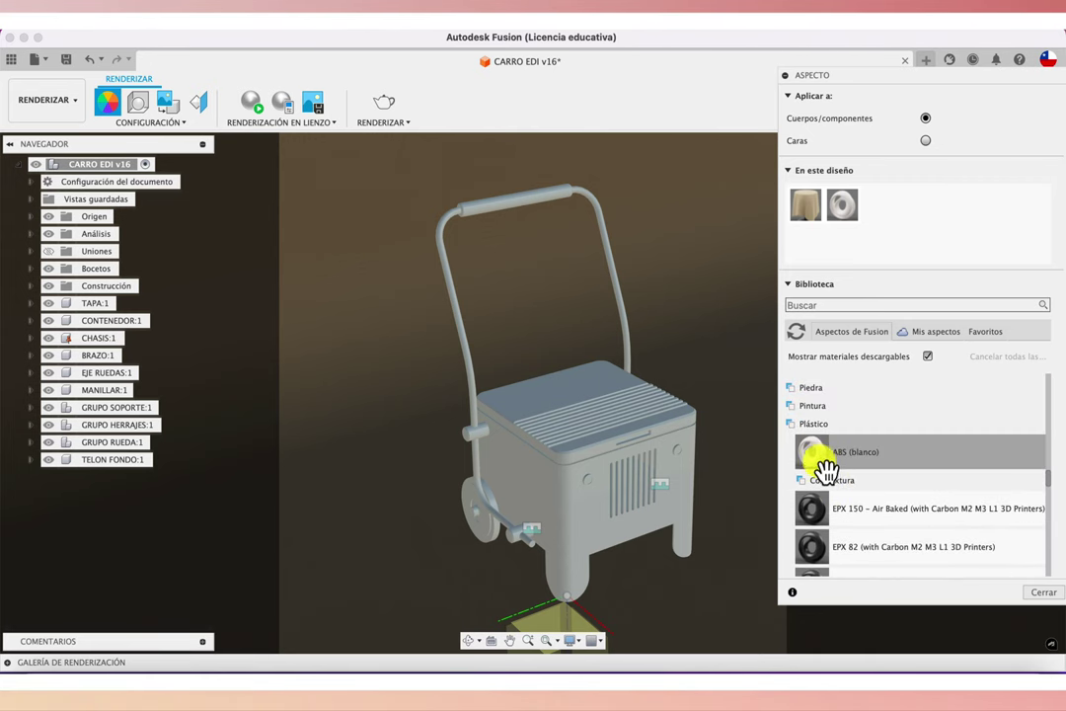
drag(827, 312, 807, 242)
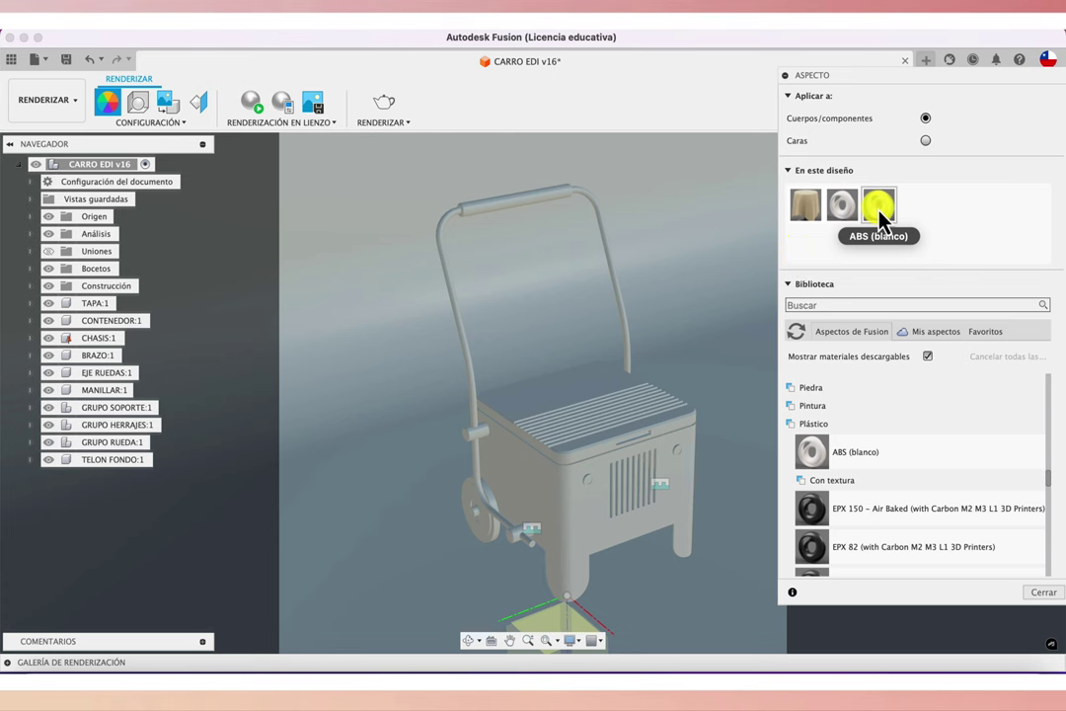
- Recolour ABS (blanco) to orange RGB 255, 151, 16 and raise Rugosidad to 0.455
double_click(878, 207)
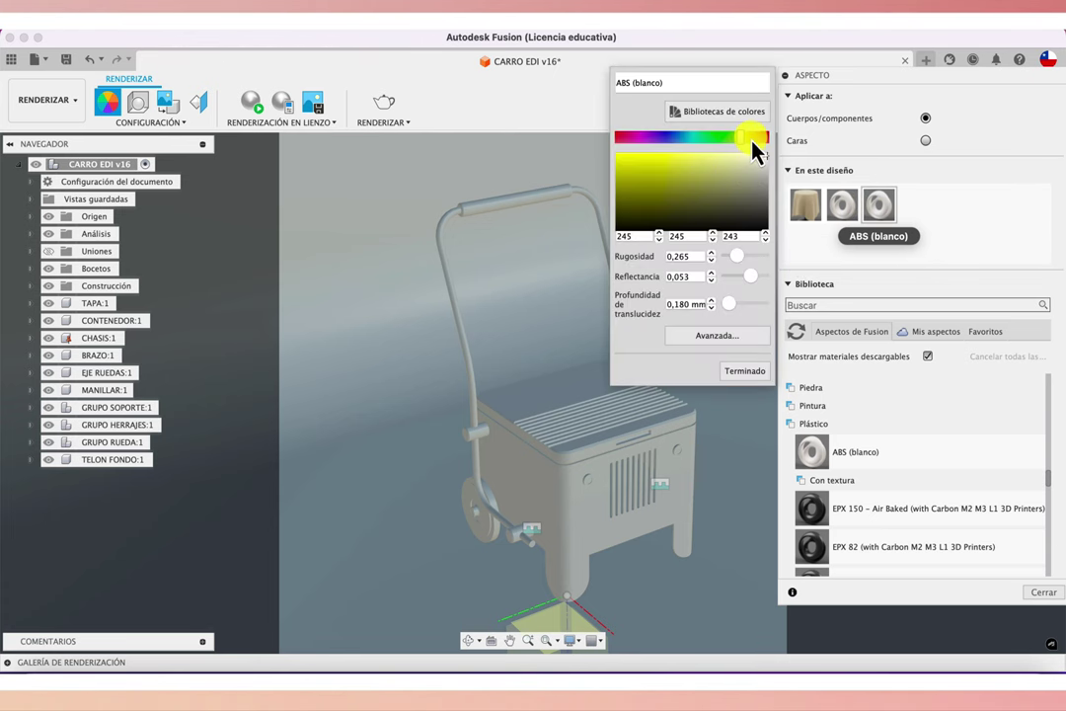
click(754, 138)
click(703, 182)
drag(659, 175, 629, 170)
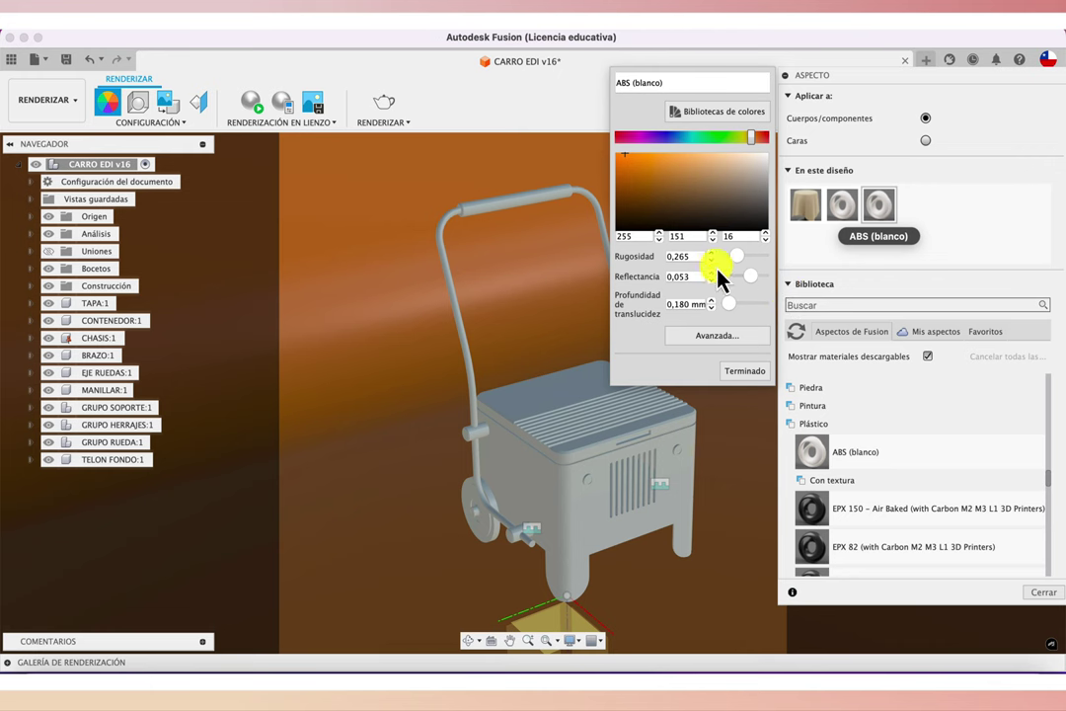
mouse_move(729, 262)
mouse_down()
mouse_move(721, 252)
mouse_move(743, 267)
mouse_up()
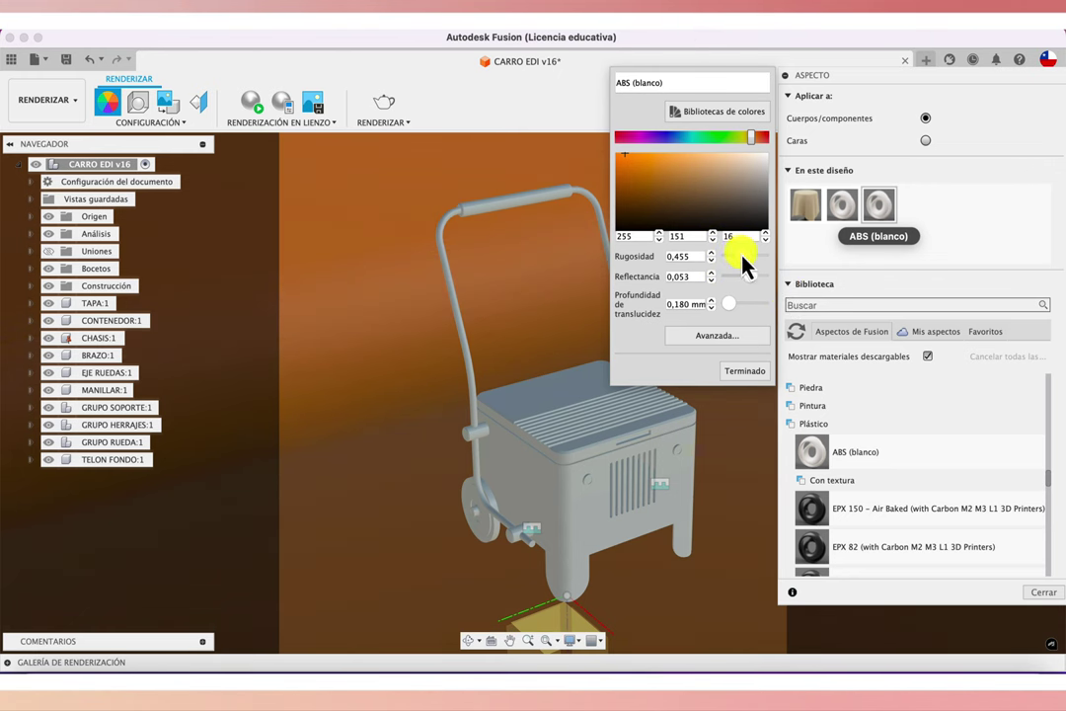
click(746, 373)
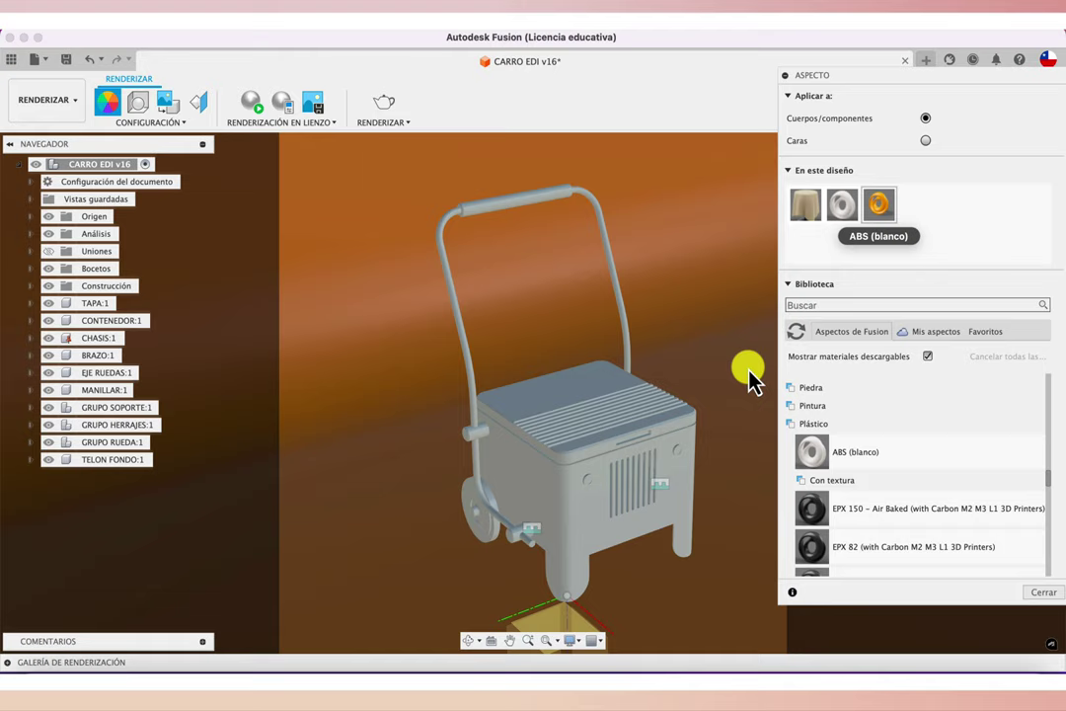
- Launch the in-canvas render and set the environment Giro to -86.9 deg in Scene Settings
click(255, 103)
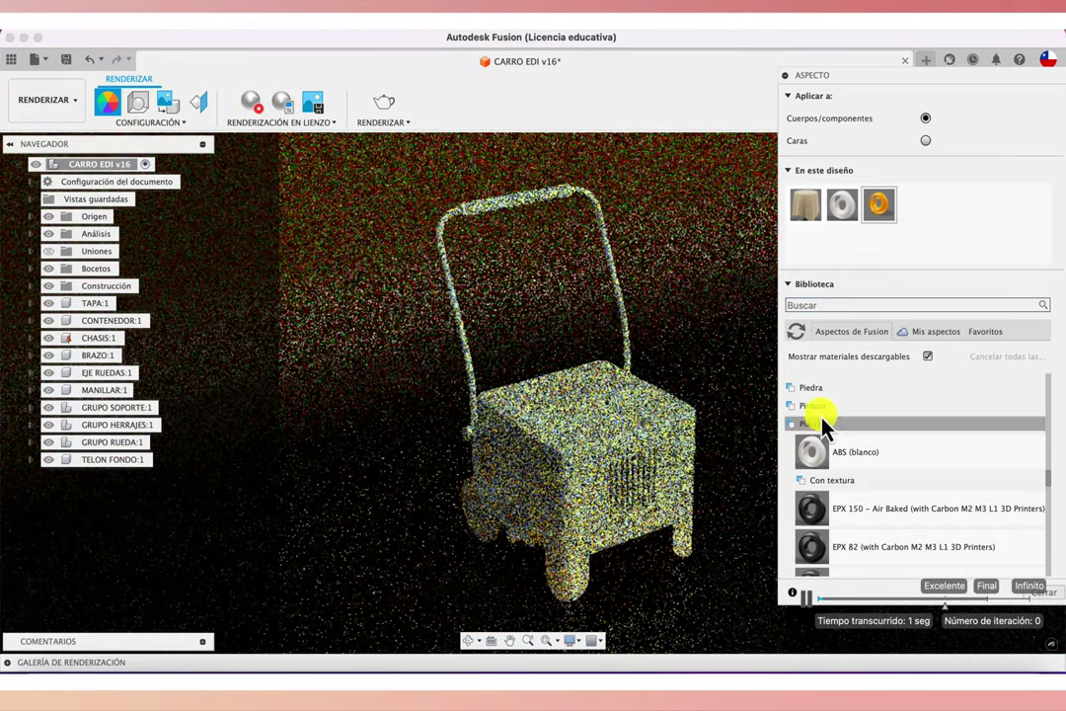
click(925, 118)
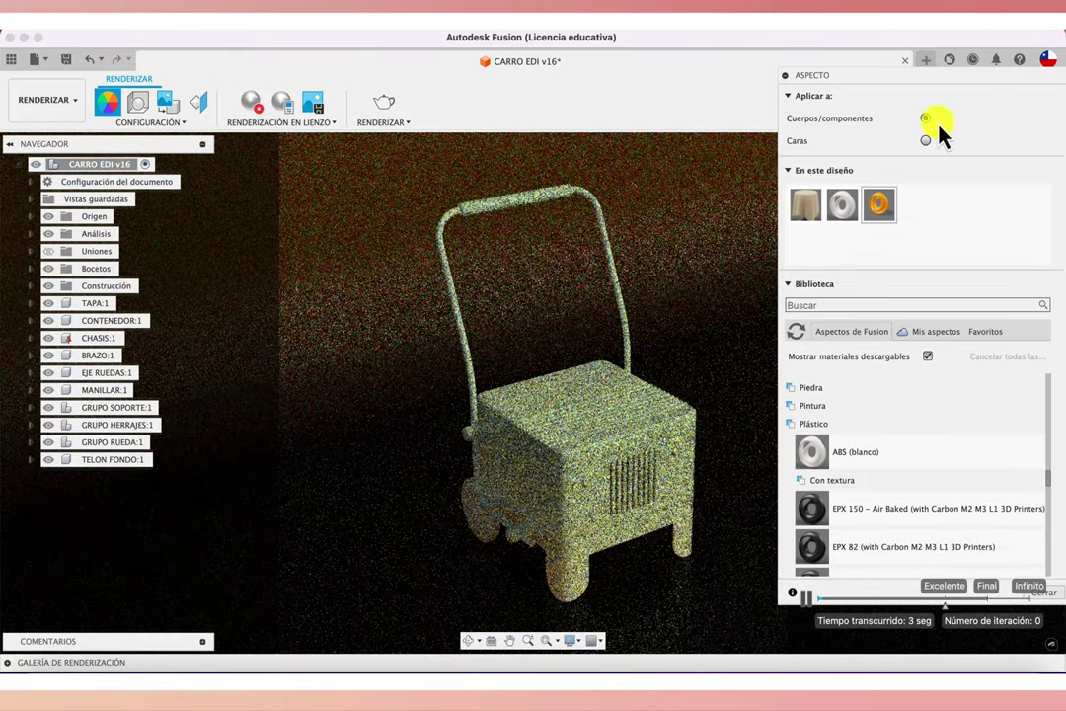
drag(886, 79, 834, 38)
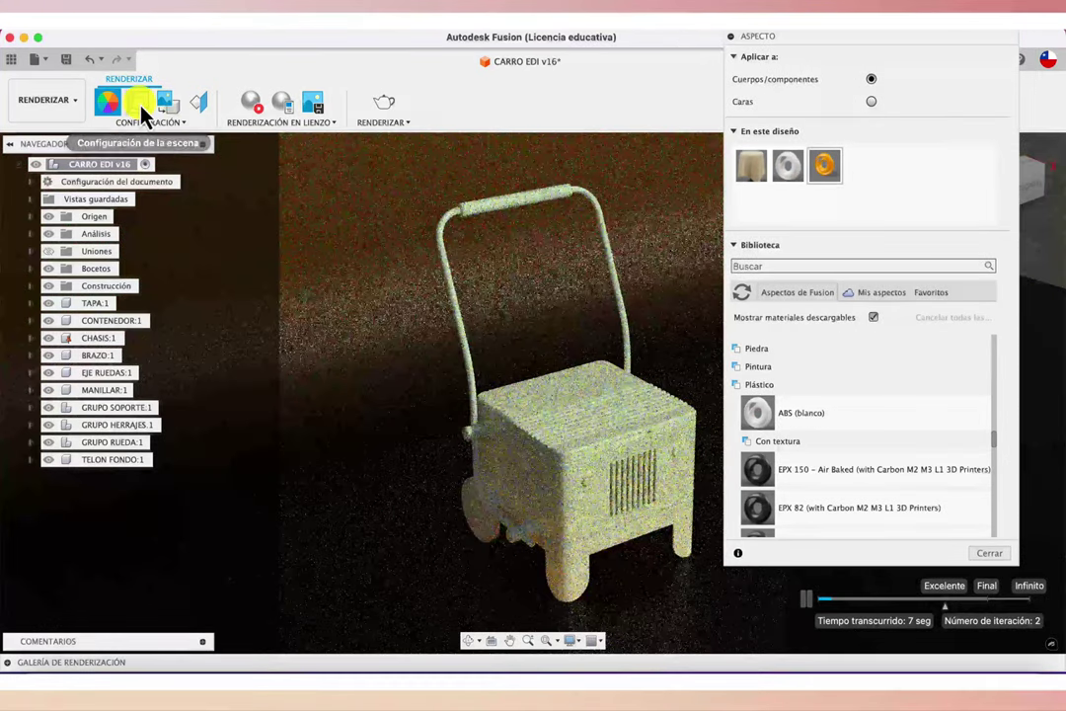
click(138, 102)
drag(674, 98, 868, 85)
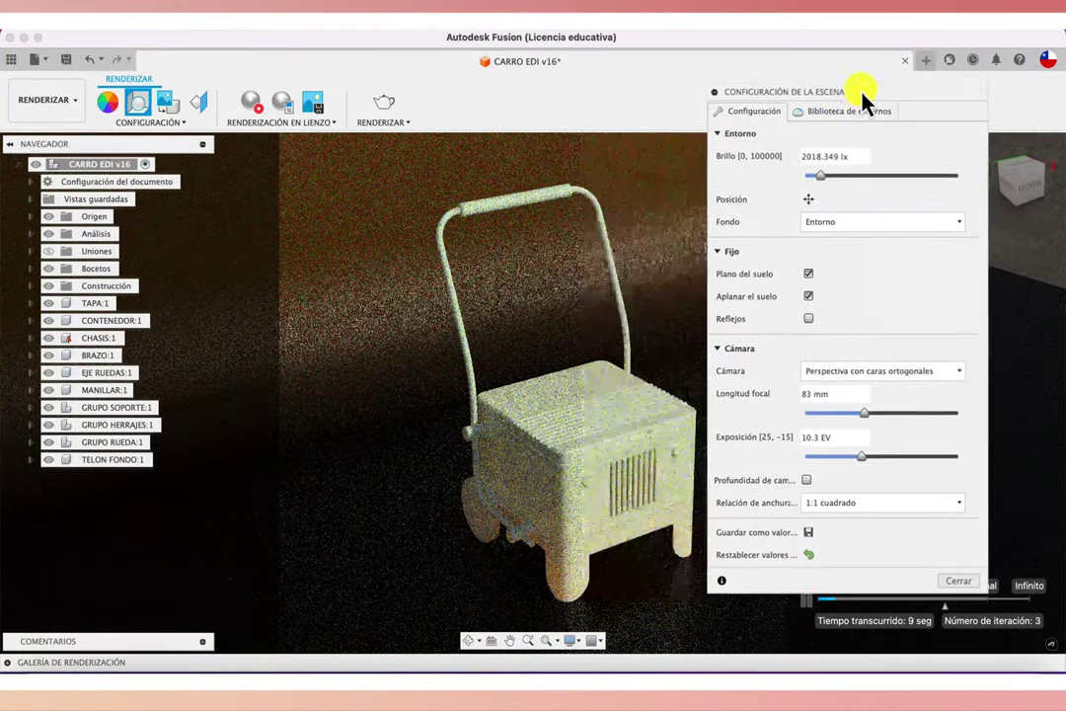
click(819, 192)
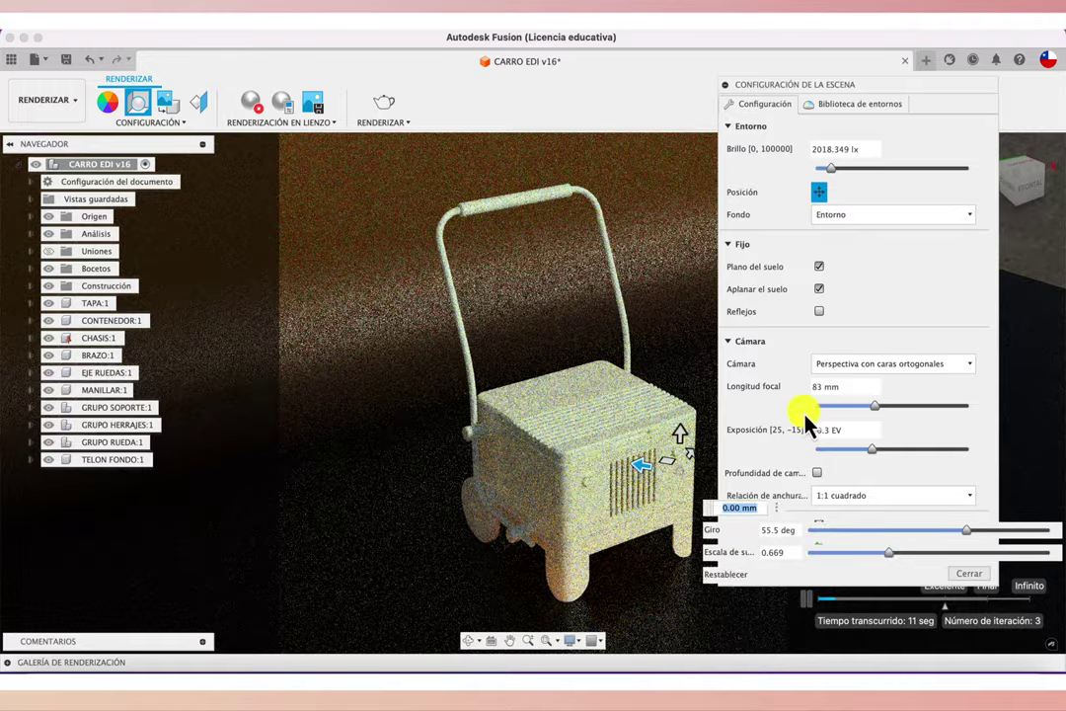
mouse_move(968, 533)
mouse_down()
mouse_move(864, 538)
mouse_move(963, 530)
mouse_move(910, 518)
mouse_move(851, 527)
mouse_move(870, 531)
mouse_up()
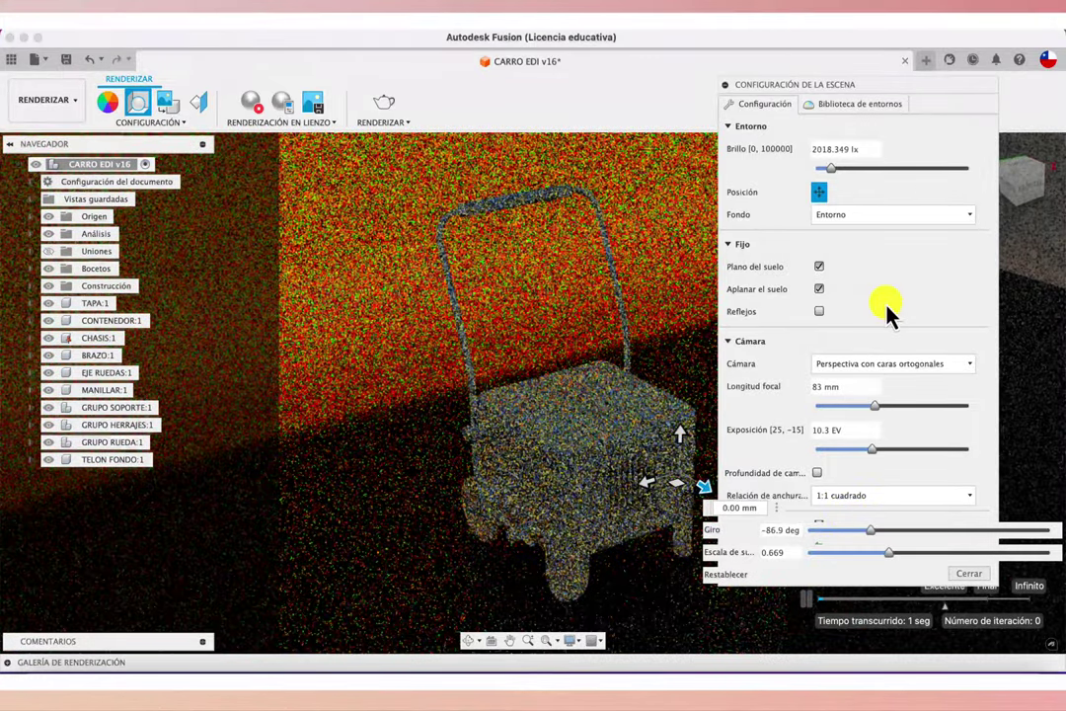
- Edit the ABS (blanco) backdrop appearance to roughness 0,091 and reflectance 0,000
click(109, 103)
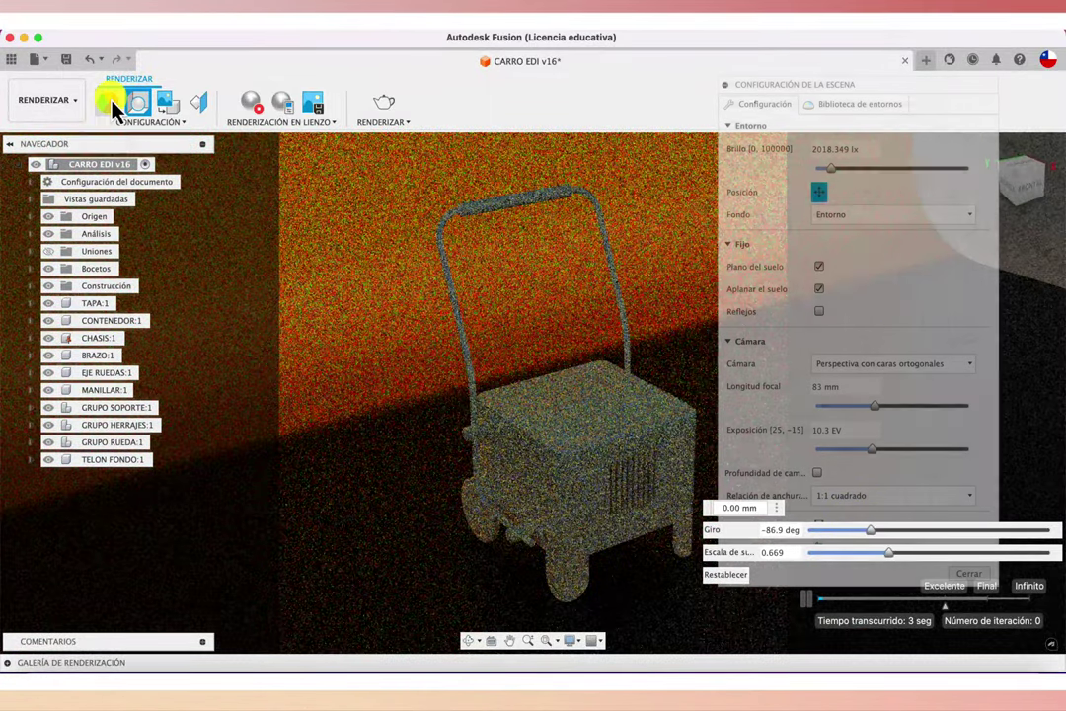
mouse_move(675, 288)
mouse_down()
mouse_move(908, 195)
mouse_move(879, 100)
mouse_up()
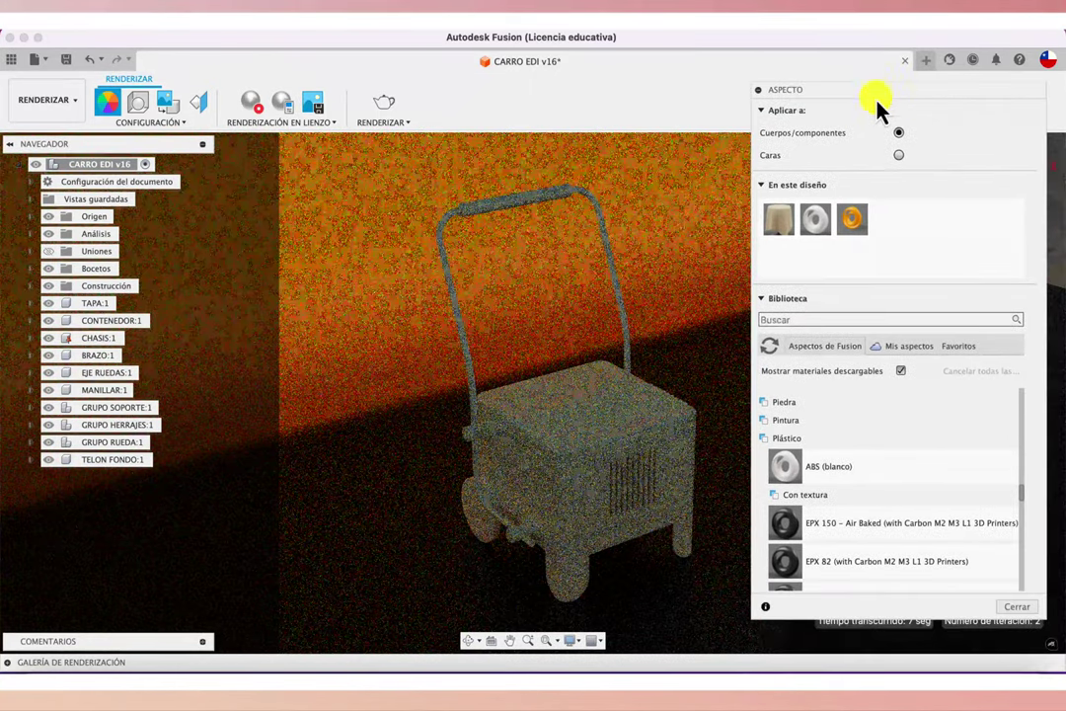
double_click(857, 219)
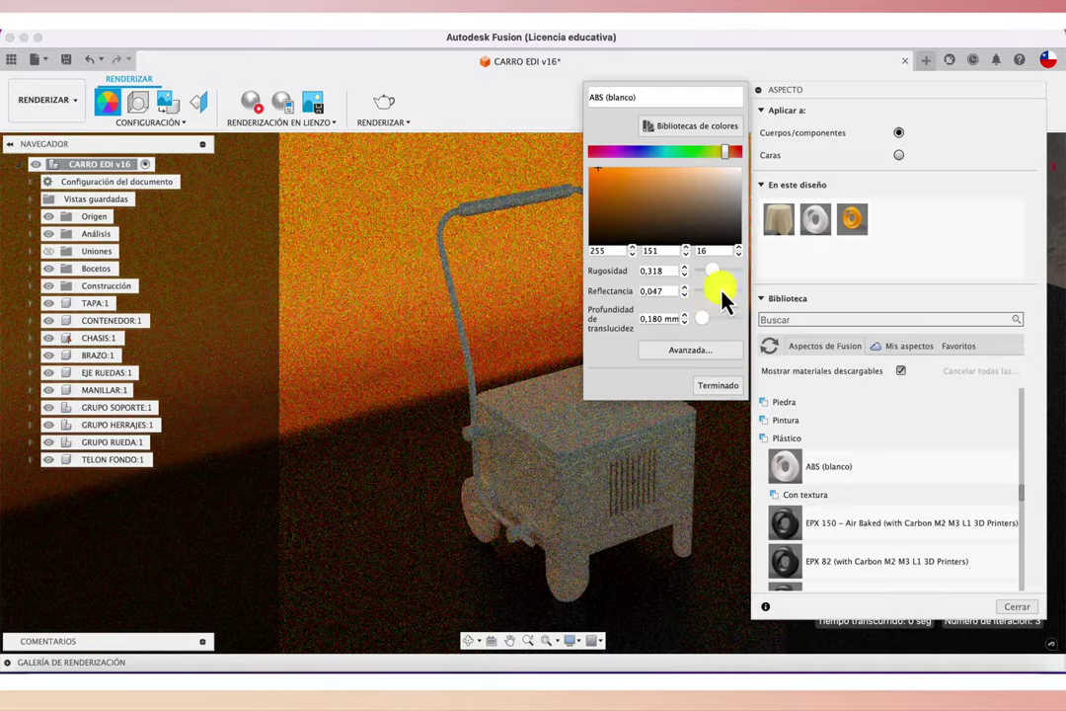
mouse_move(721, 293)
mouse_down()
mouse_move(696, 288)
mouse_move(710, 271)
mouse_move(696, 278)
mouse_move(745, 279)
mouse_move(707, 274)
mouse_up()
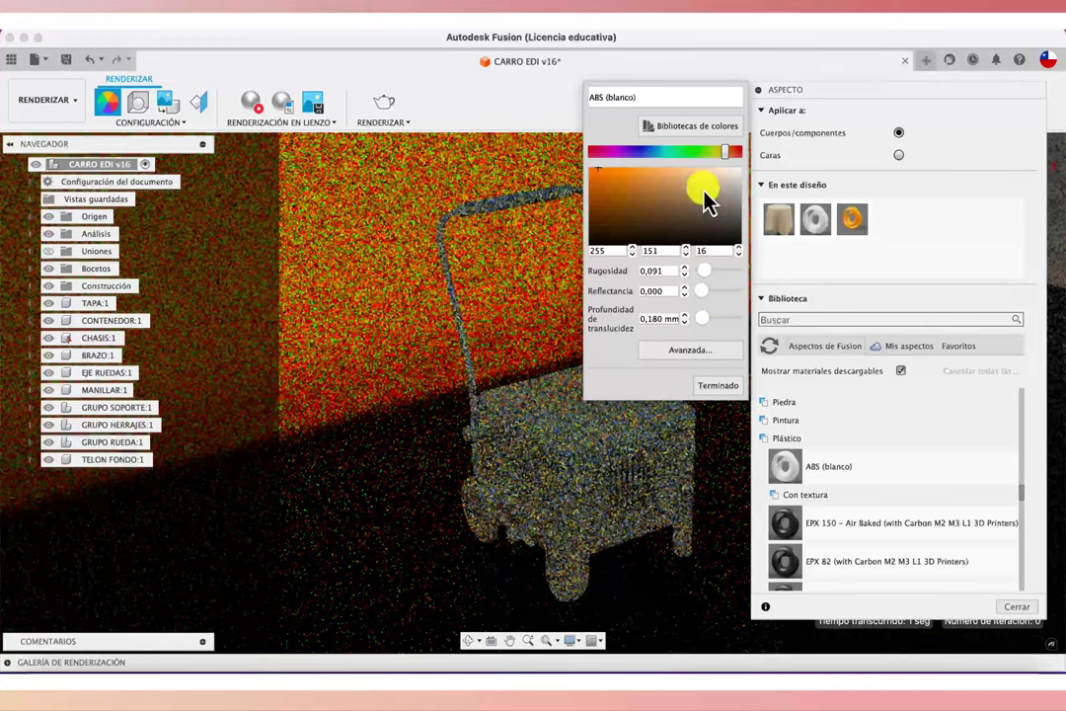
click(722, 387)
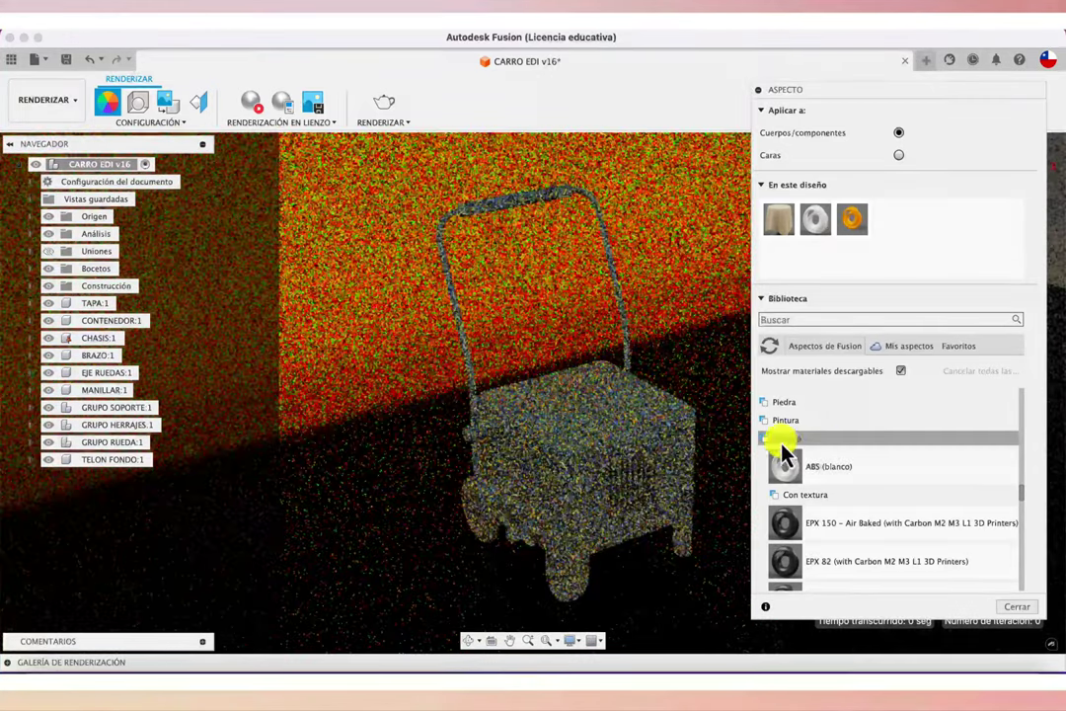
- Drag Bambú claro – Semibrillante from the Madera wood group onto the backdrop
click(765, 437)
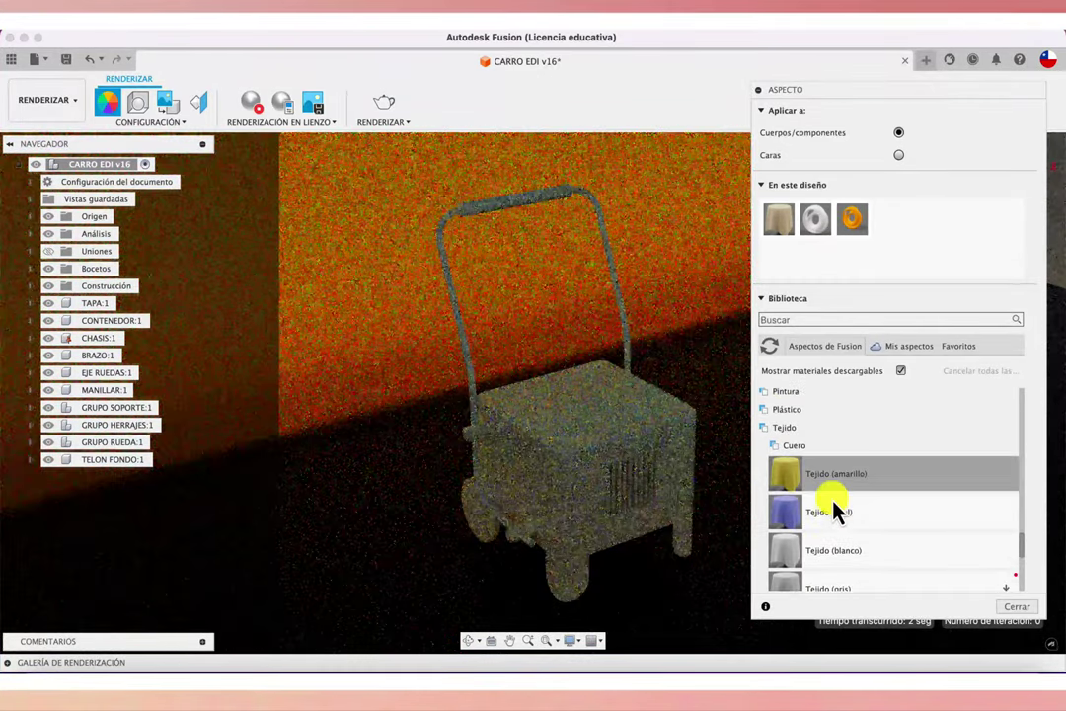
scroll(832, 500, up, 3)
scroll(832, 505, up, 3)
scroll(832, 506, up, 5)
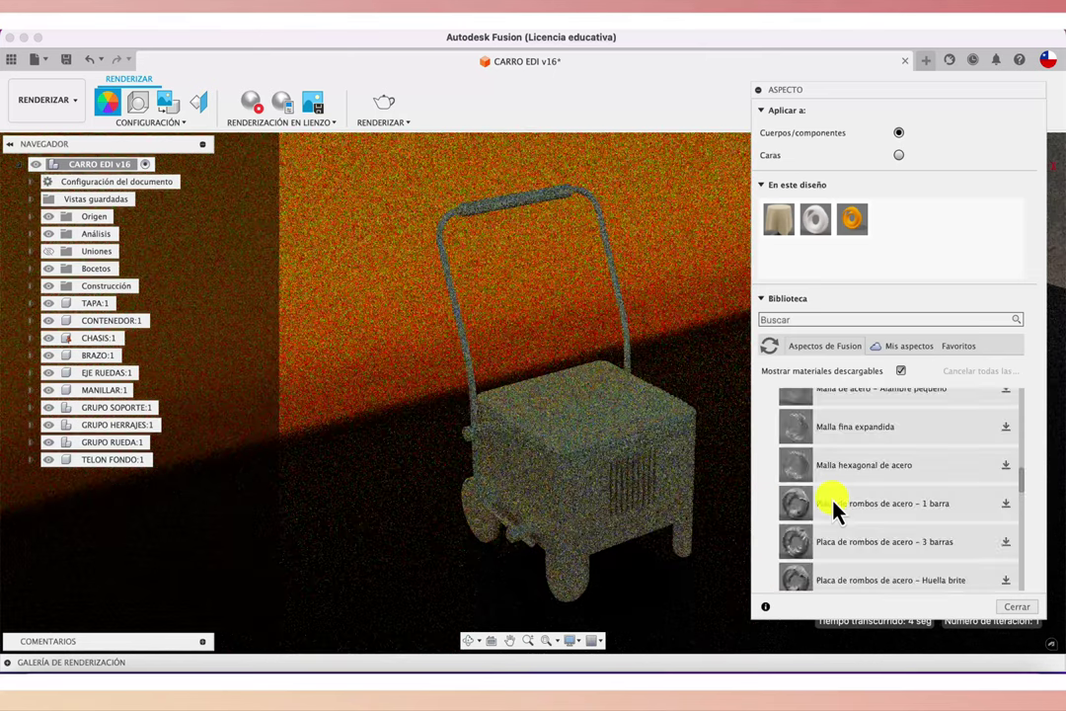
scroll(832, 506, up, 5)
scroll(832, 505, up, 5)
scroll(834, 508, down, 1)
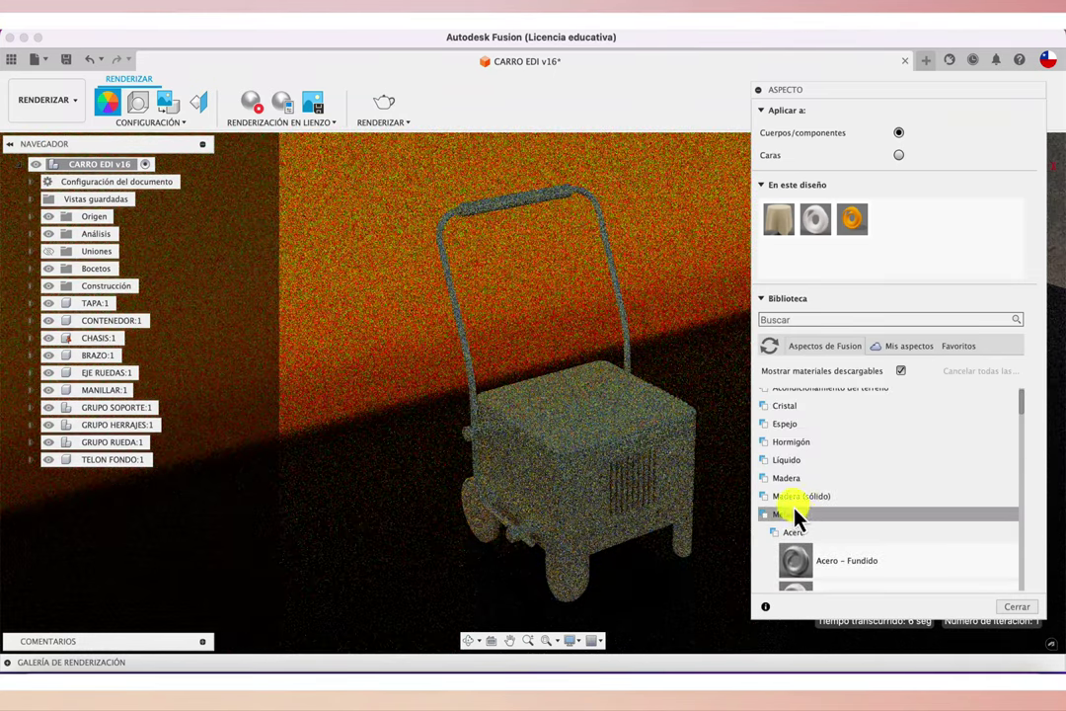
click(775, 477)
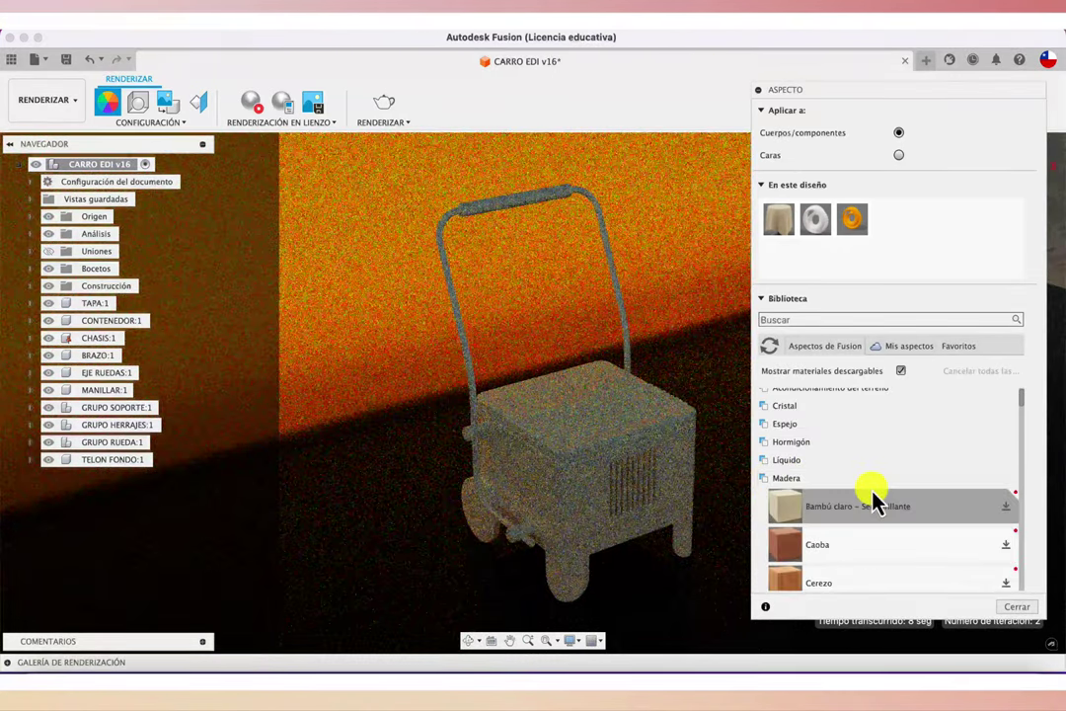
scroll(873, 498, down, 3)
scroll(874, 501, up, 2)
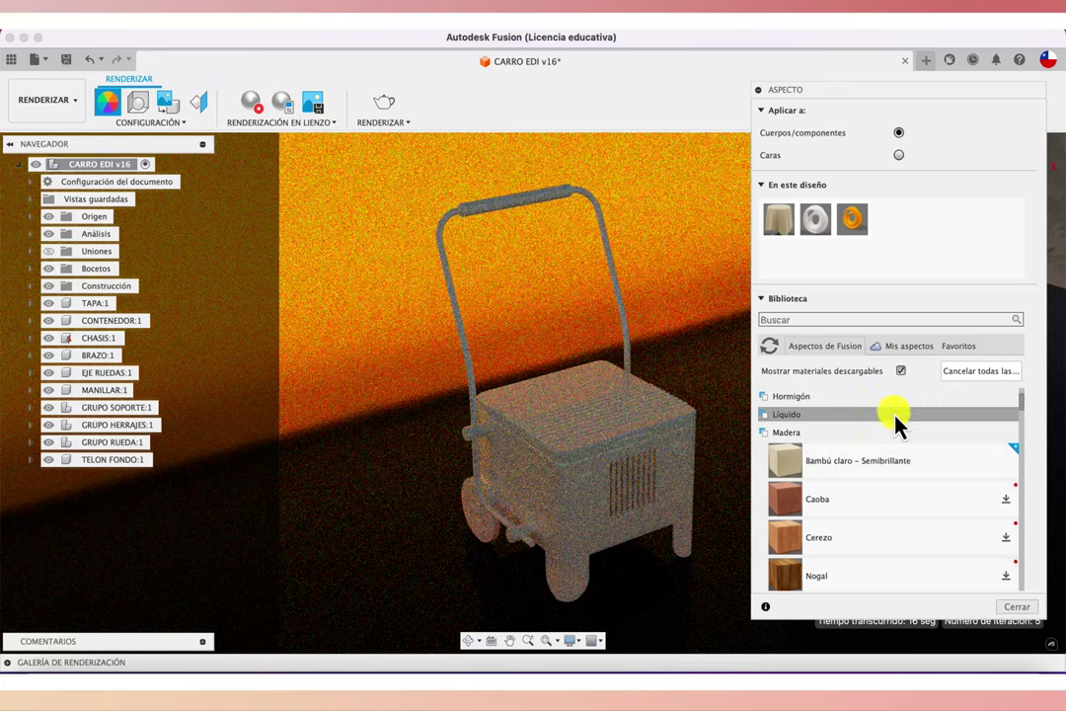
drag(806, 469, 726, 369)
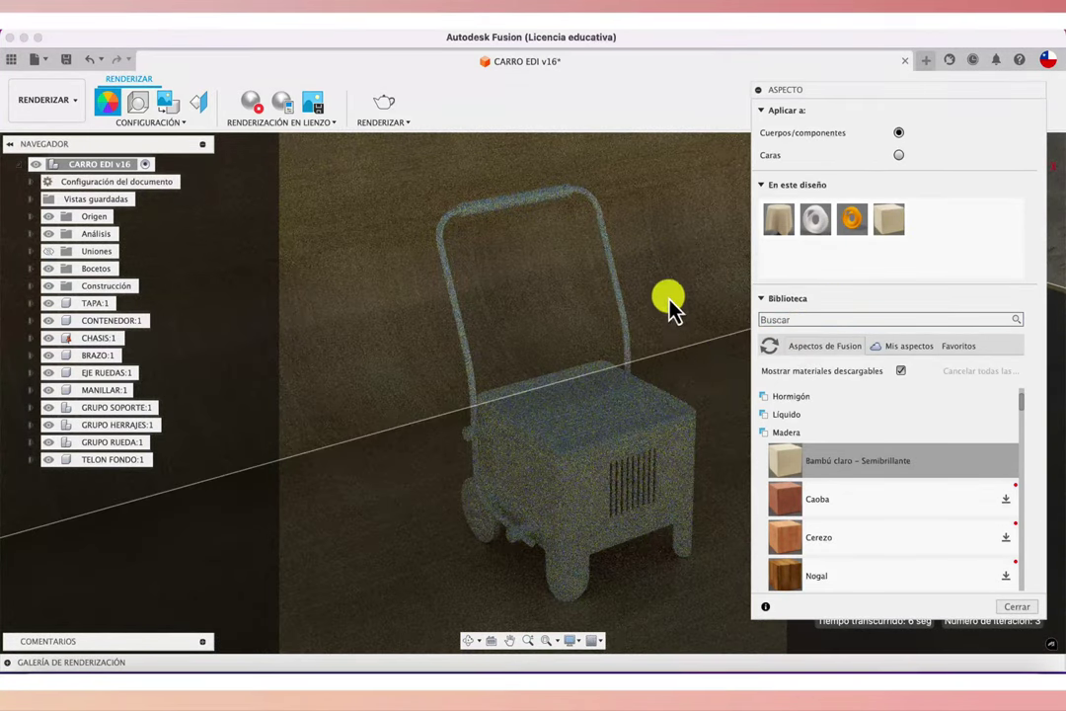
- Download the Roble – Brillante wood appearance and apply it to the scene
scroll(868, 549, down, 5)
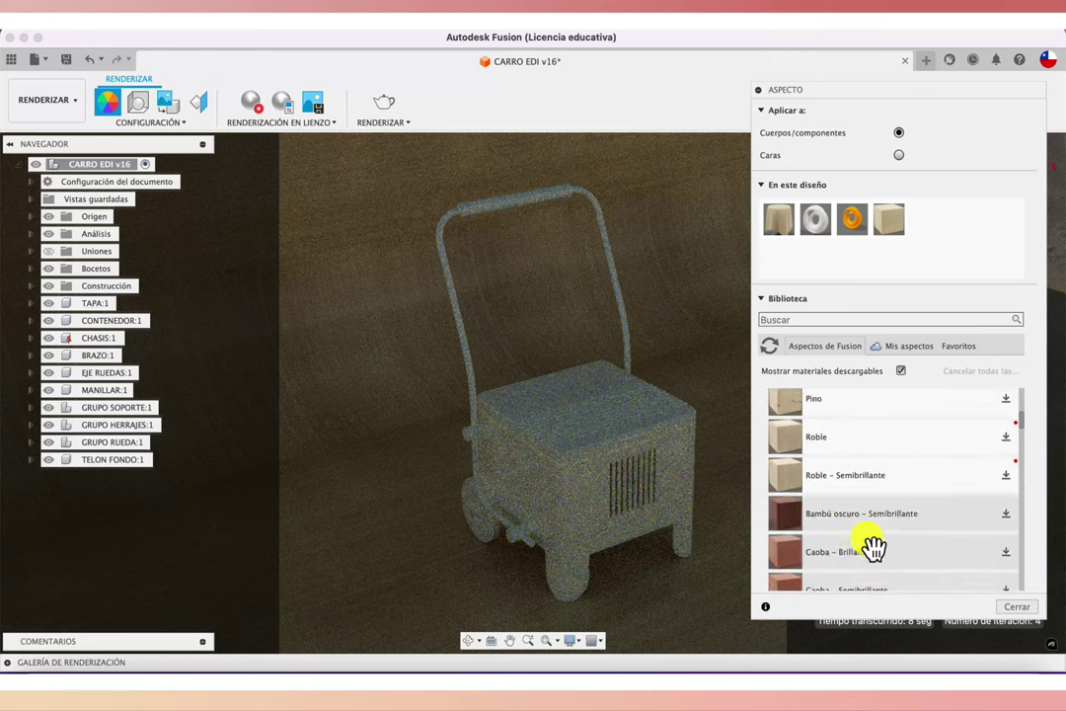
scroll(873, 549, down, 3)
scroll(873, 549, down, 3)
scroll(873, 549, down, 2)
scroll(873, 549, down, 3)
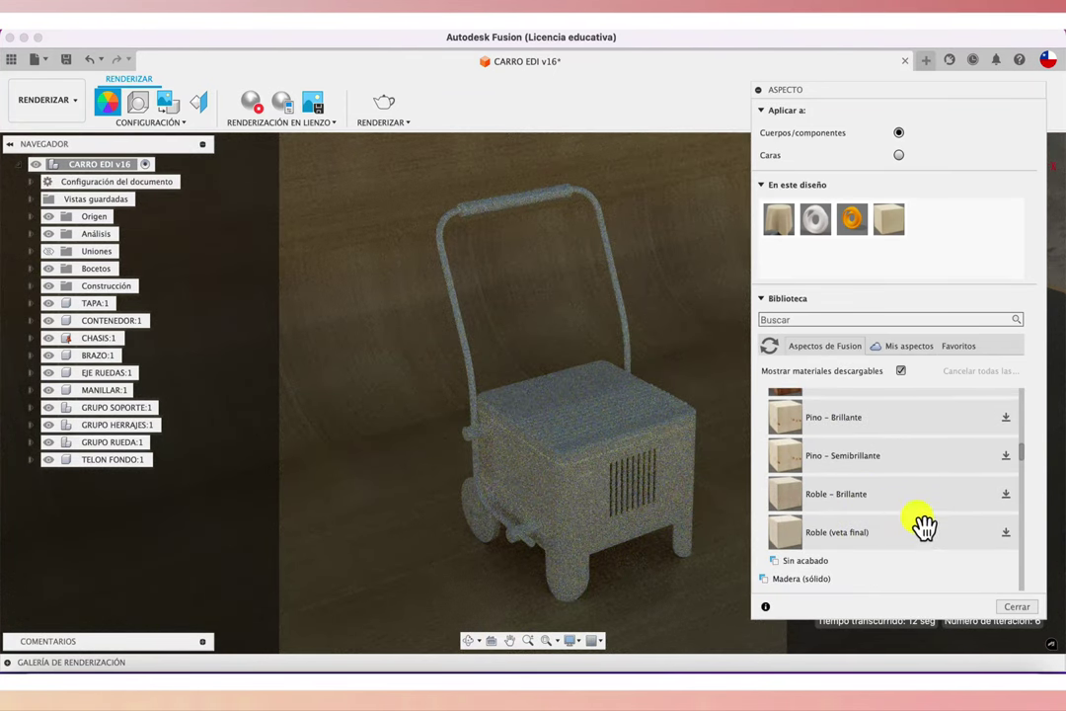
click(1007, 494)
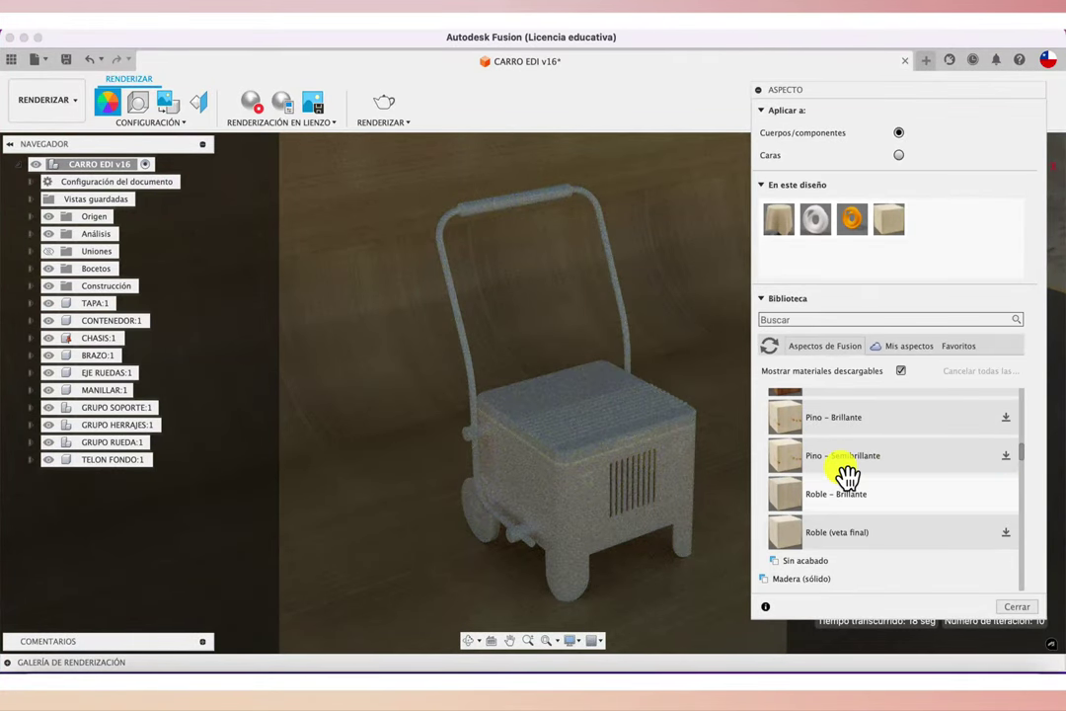
drag(802, 499, 730, 462)
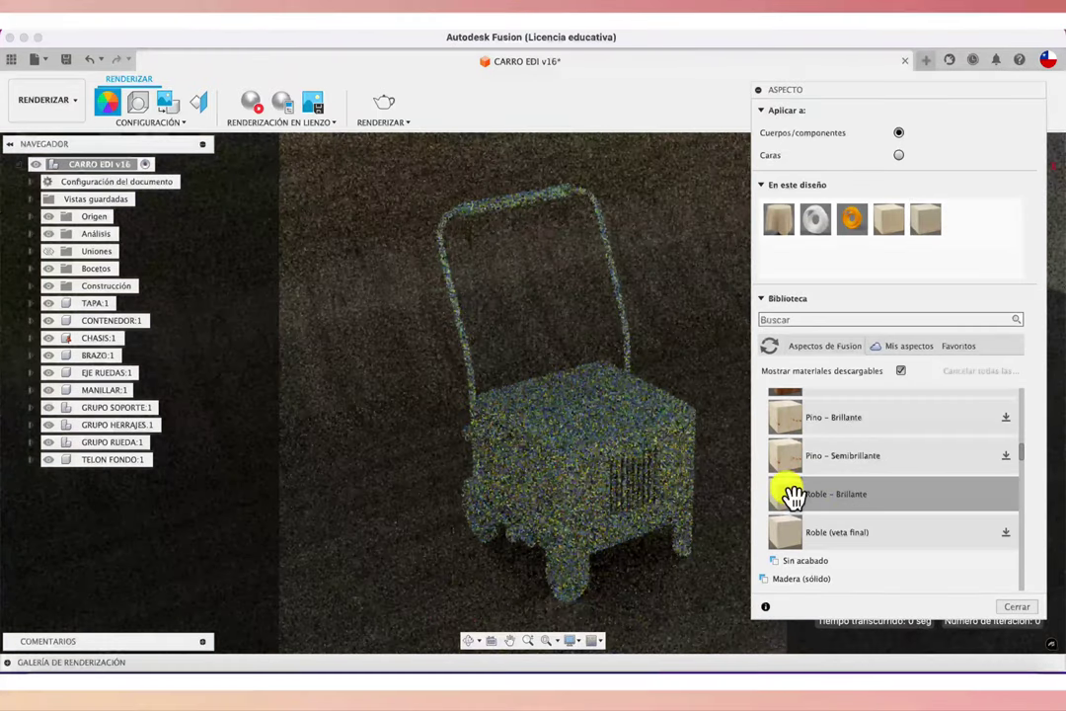
- Download the Tejido (genérico) fabric appearance and apply it in the scene
scroll(849, 491, down, 2)
scroll(861, 499, down, 1)
scroll(862, 498, down, 3)
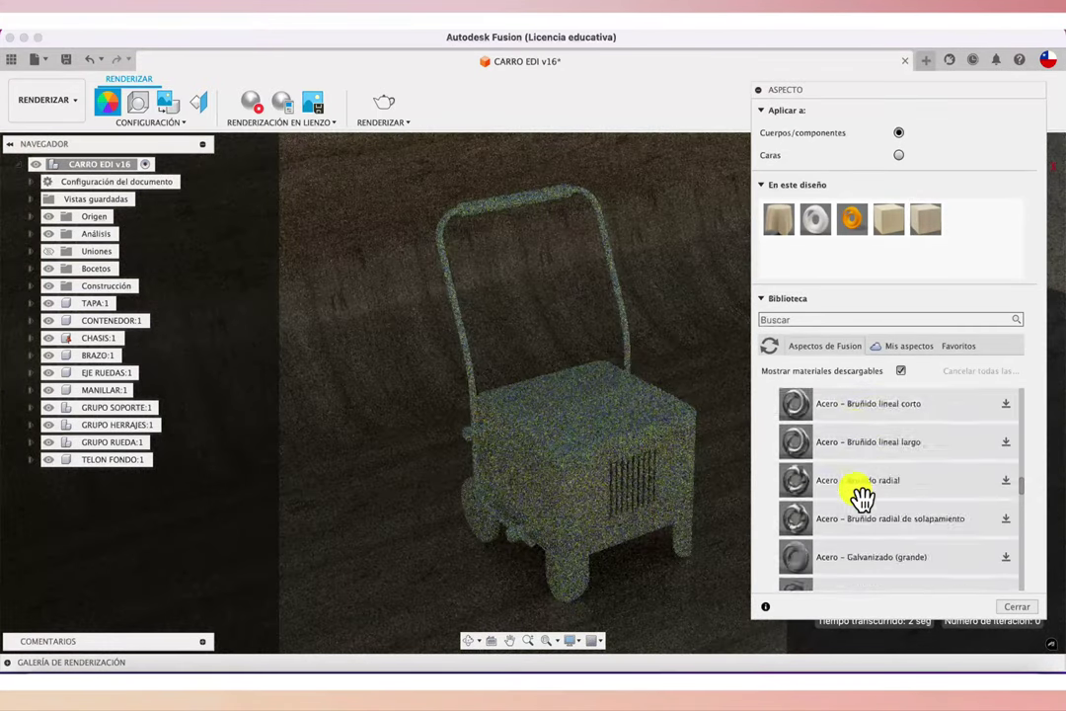
scroll(862, 498, down, 5)
scroll(862, 499, down, 5)
scroll(861, 498, down, 1)
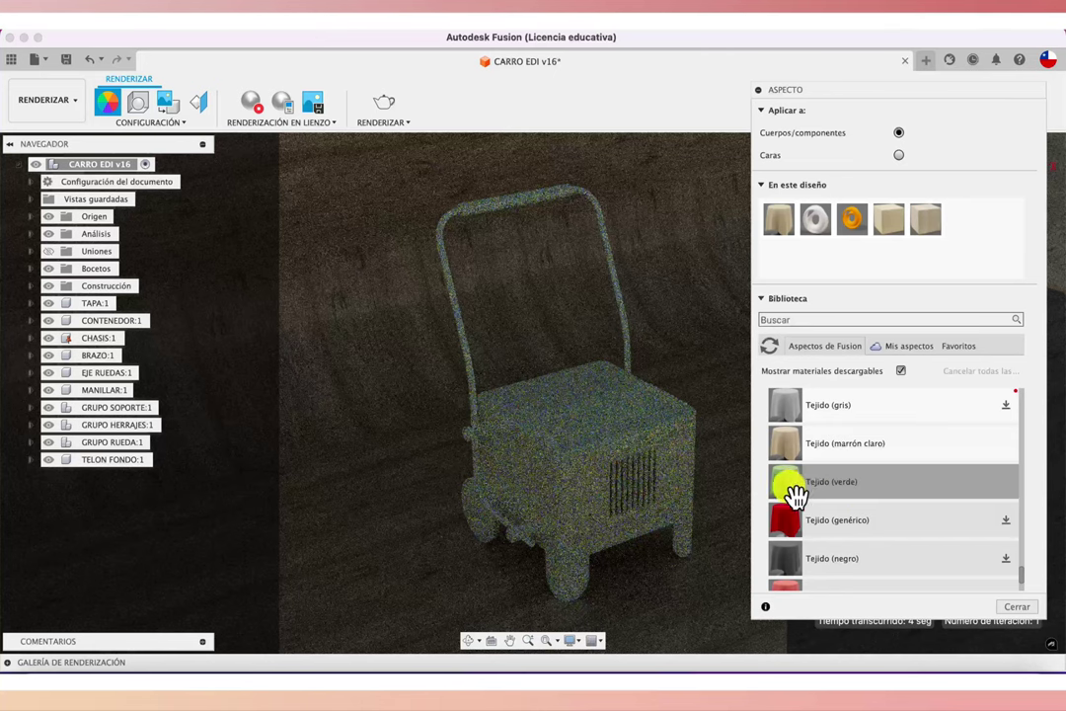
click(1008, 523)
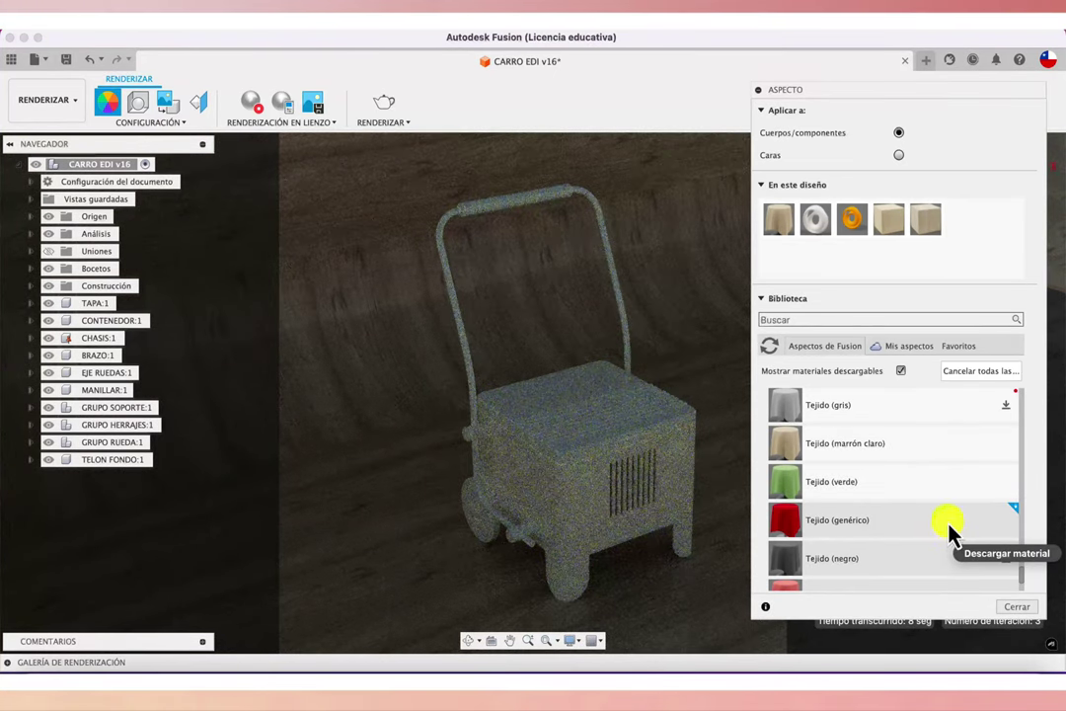
mouse_move(927, 523)
mouse_down()
mouse_move(794, 528)
mouse_move(723, 582)
mouse_up()
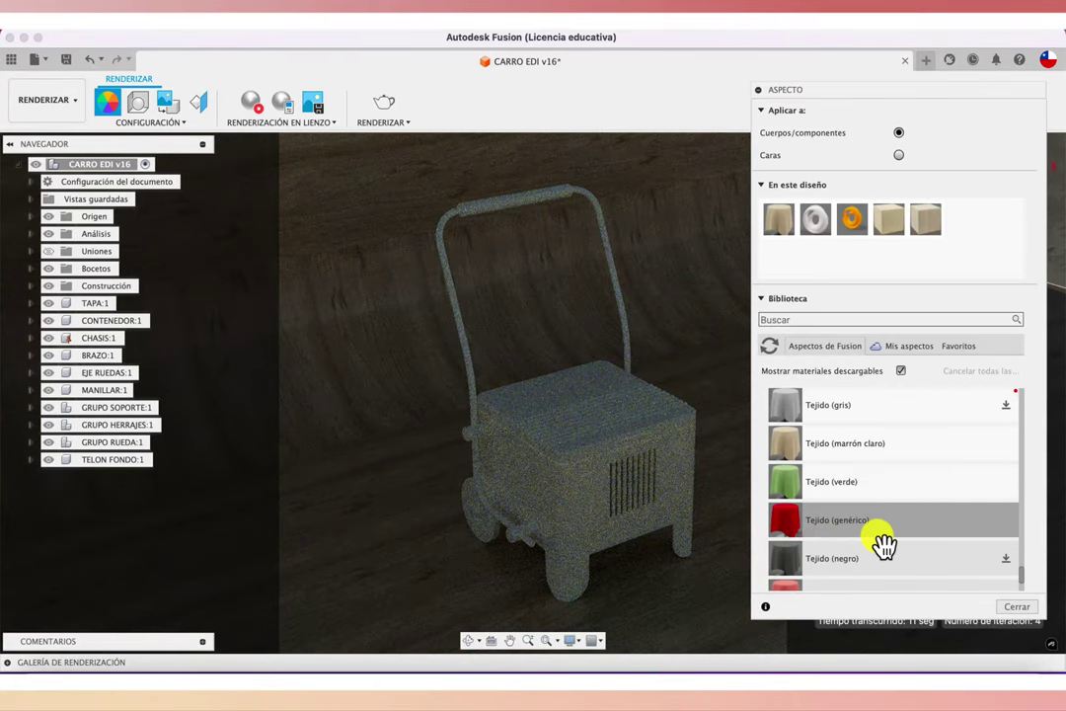
- Apply the Tejido (rojo) red fabric to the TELON FONDO backdrop
scroll(876, 530, down, 1)
scroll(876, 530, down, 1)
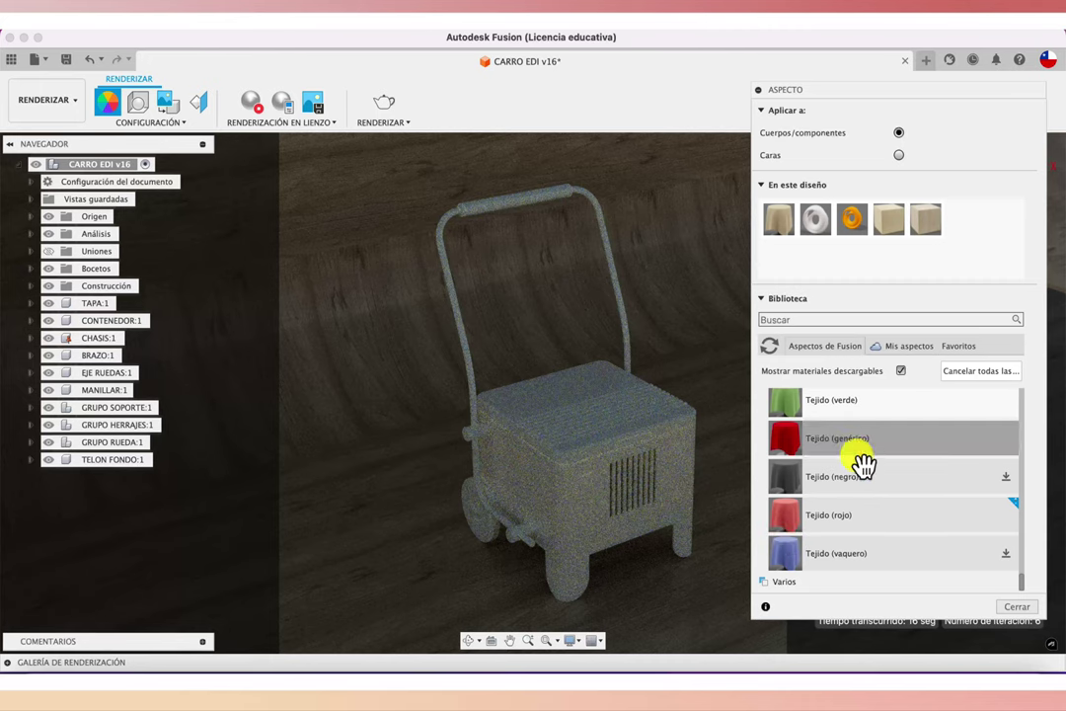
drag(810, 449, 720, 328)
drag(709, 326, 709, 320)
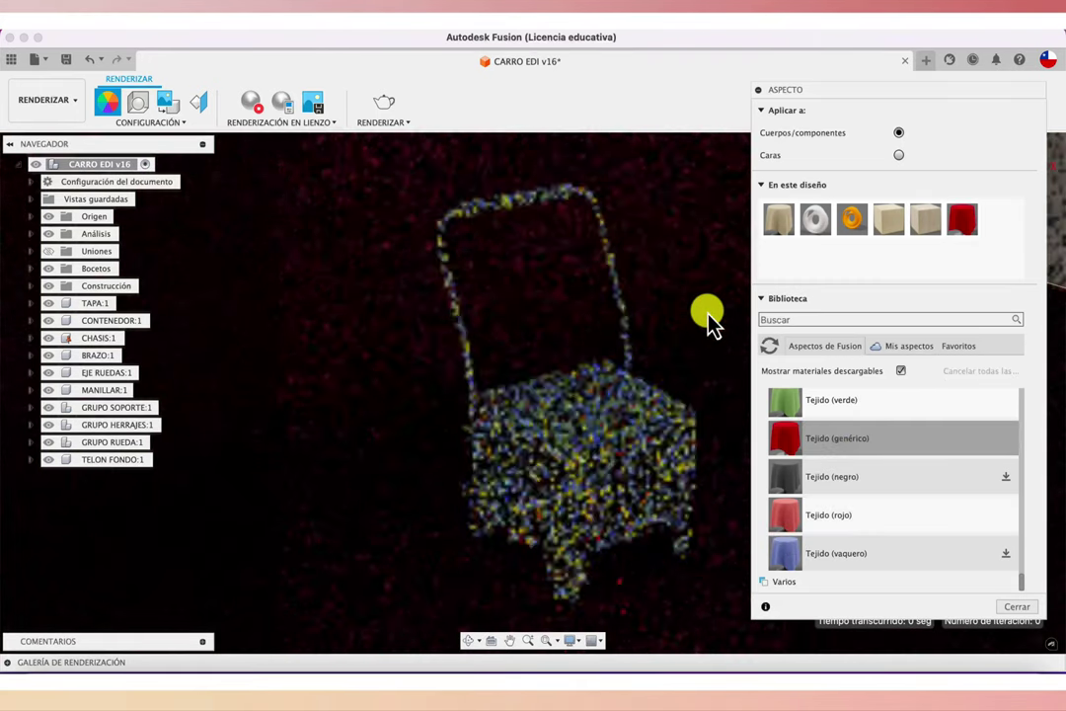
click(801, 523)
mouse_move(795, 523)
mouse_down()
mouse_move(708, 580)
mouse_move(726, 575)
mouse_up()
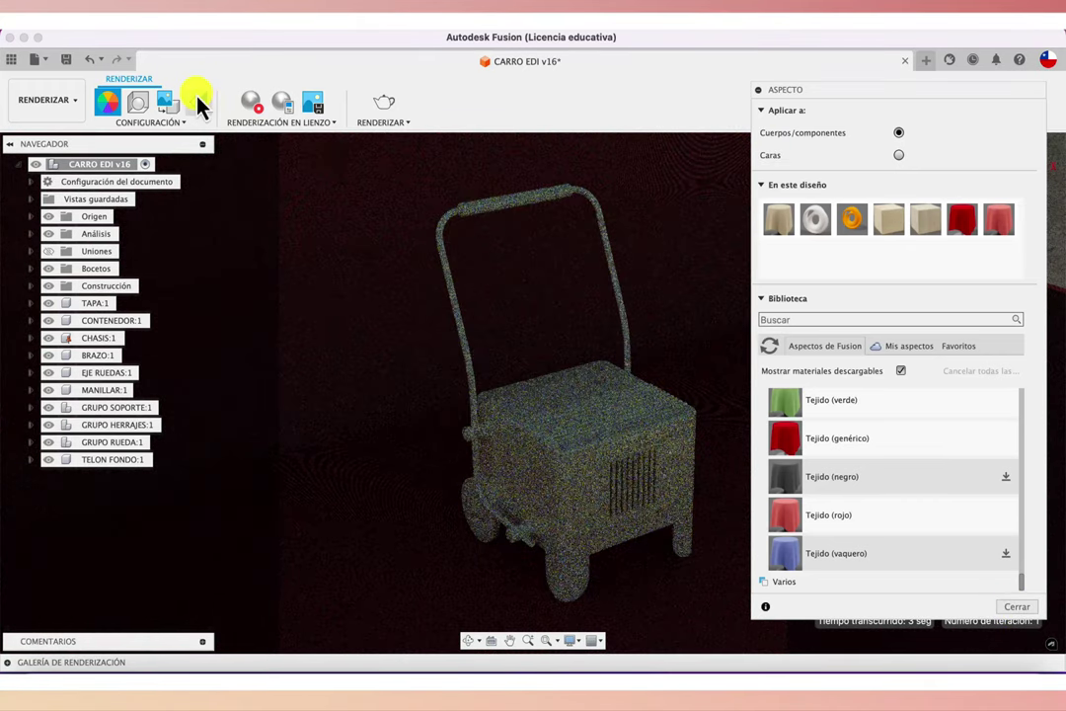
- Turn the environment Giro to 13.6 deg in Scene Settings, then stop the live render
click(137, 102)
click(818, 191)
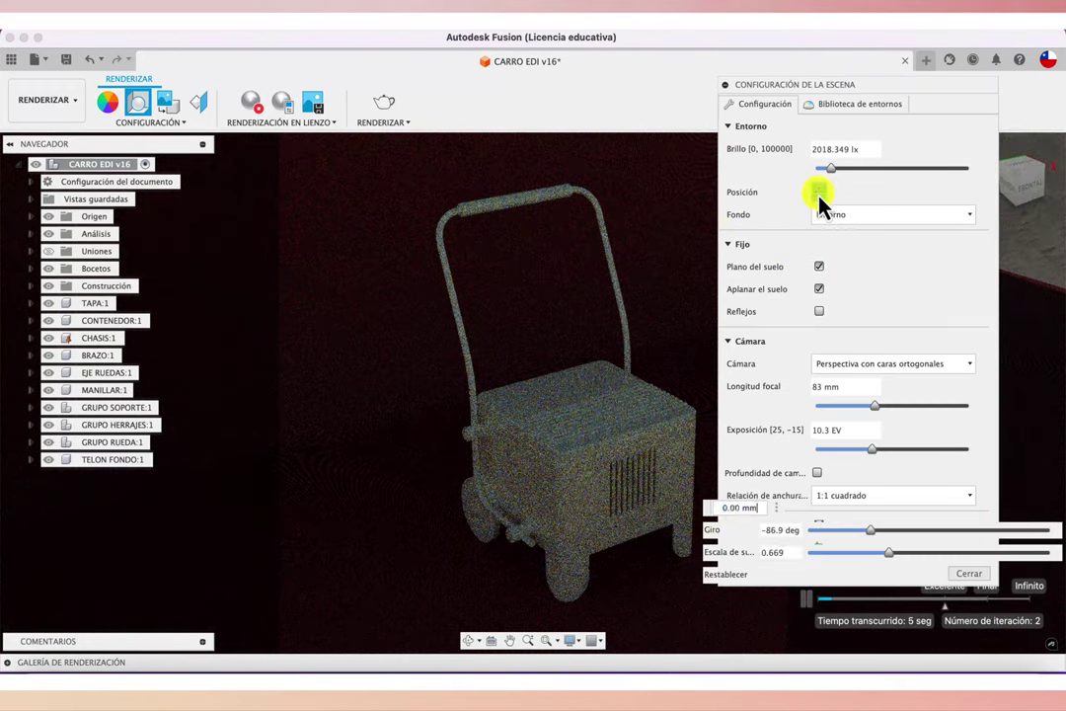
drag(868, 530, 942, 530)
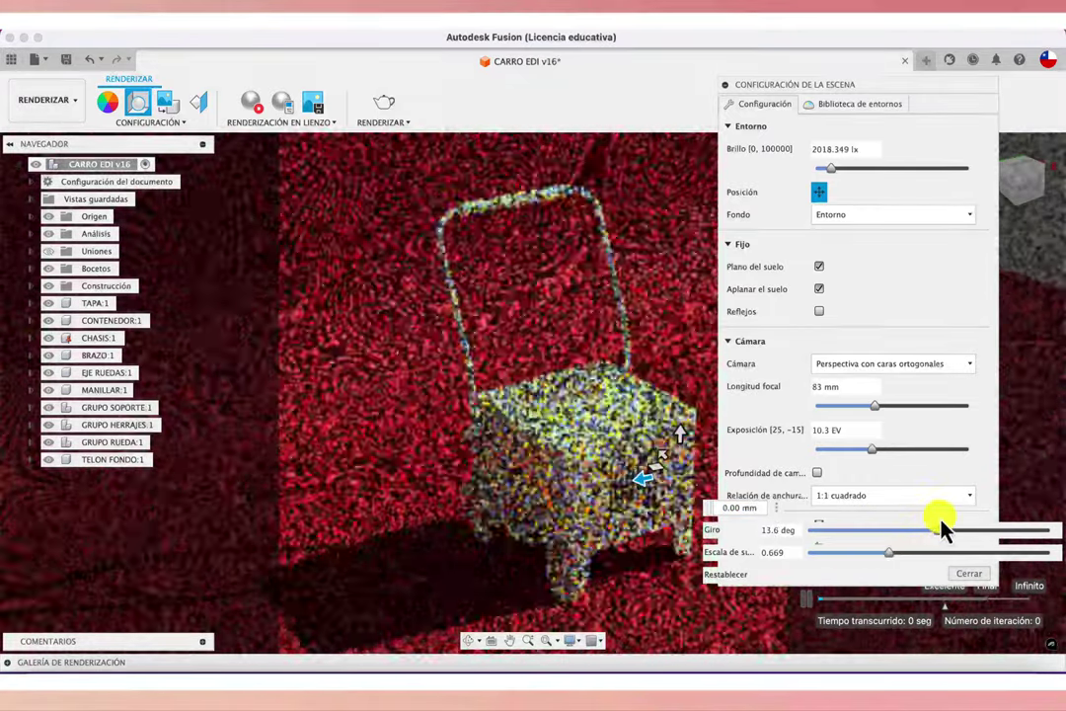
click(968, 572)
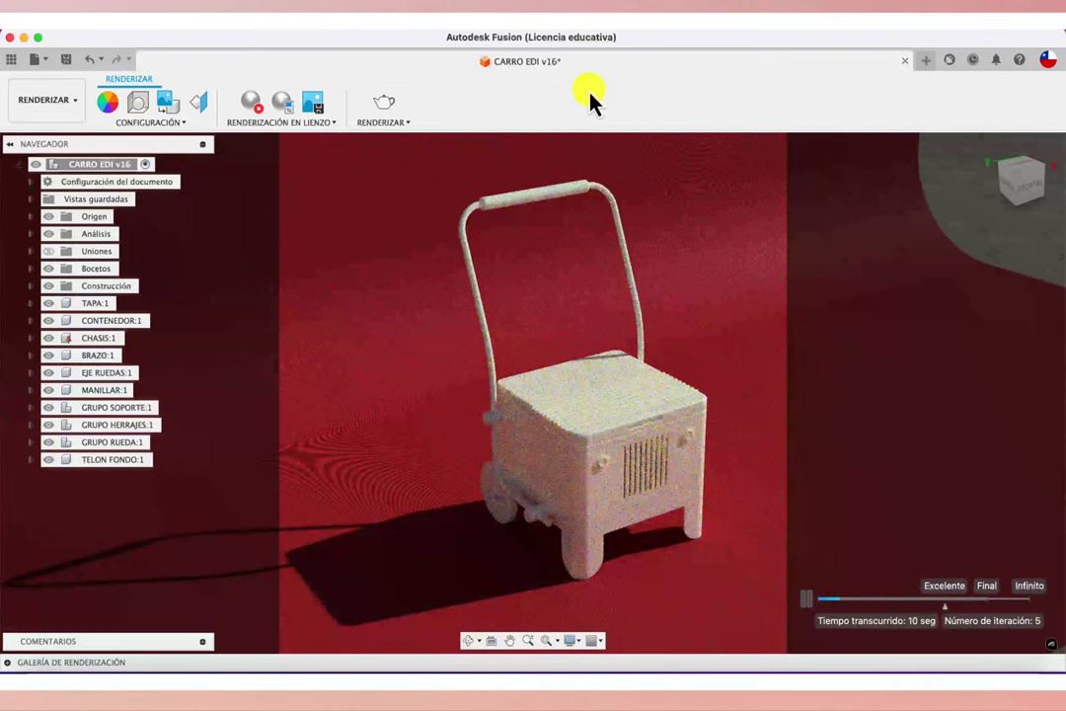
click(257, 105)
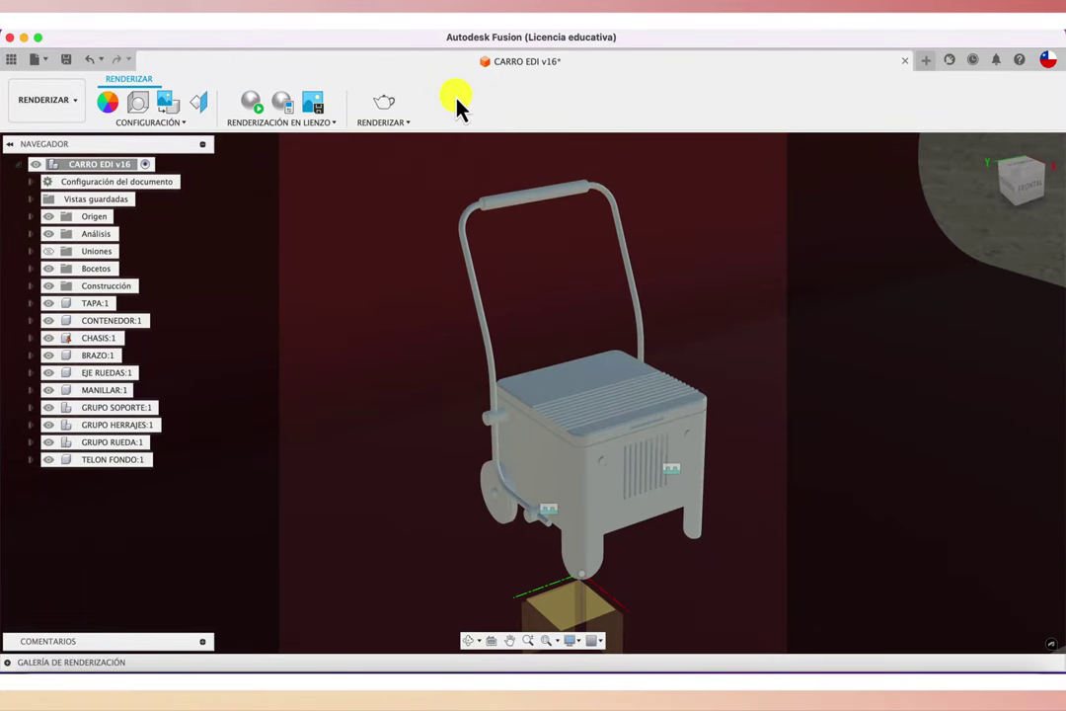
- Apply ABS (blanco) to the cart body and leg, then open its colour settings
click(109, 100)
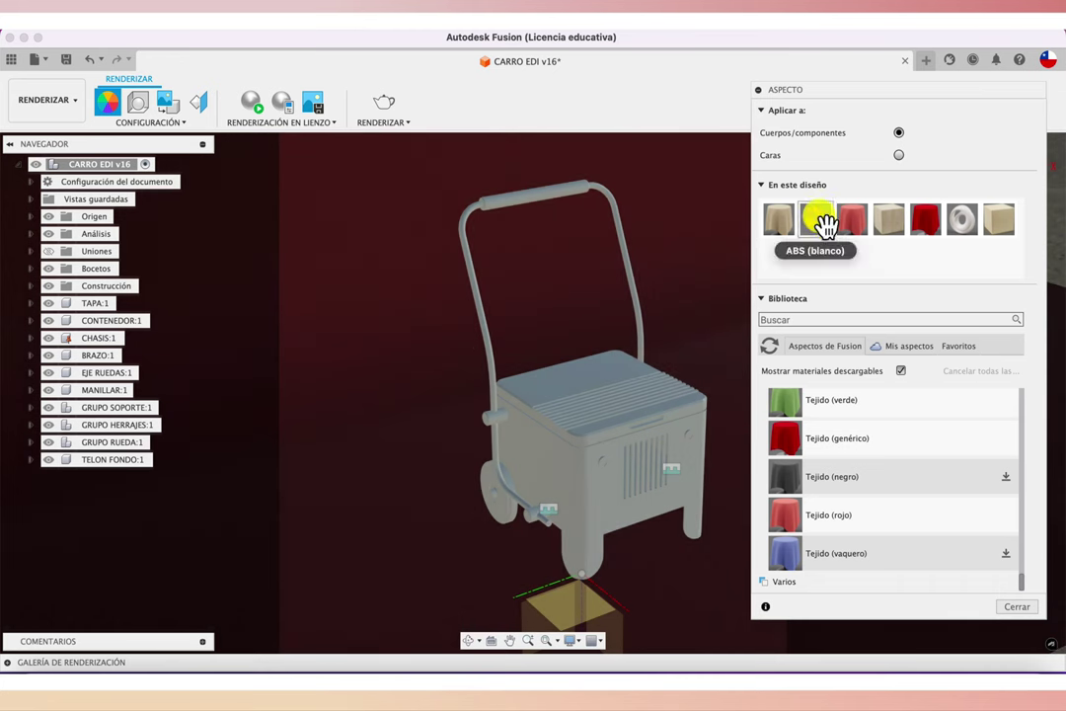
drag(980, 229, 624, 452)
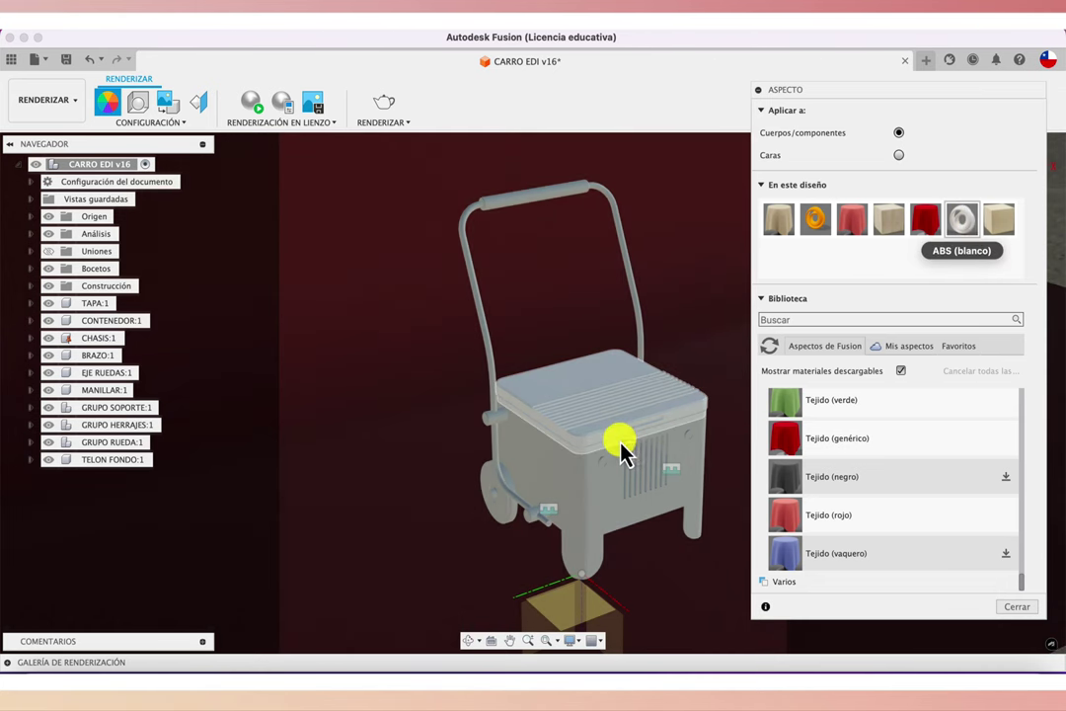
drag(962, 219, 651, 465)
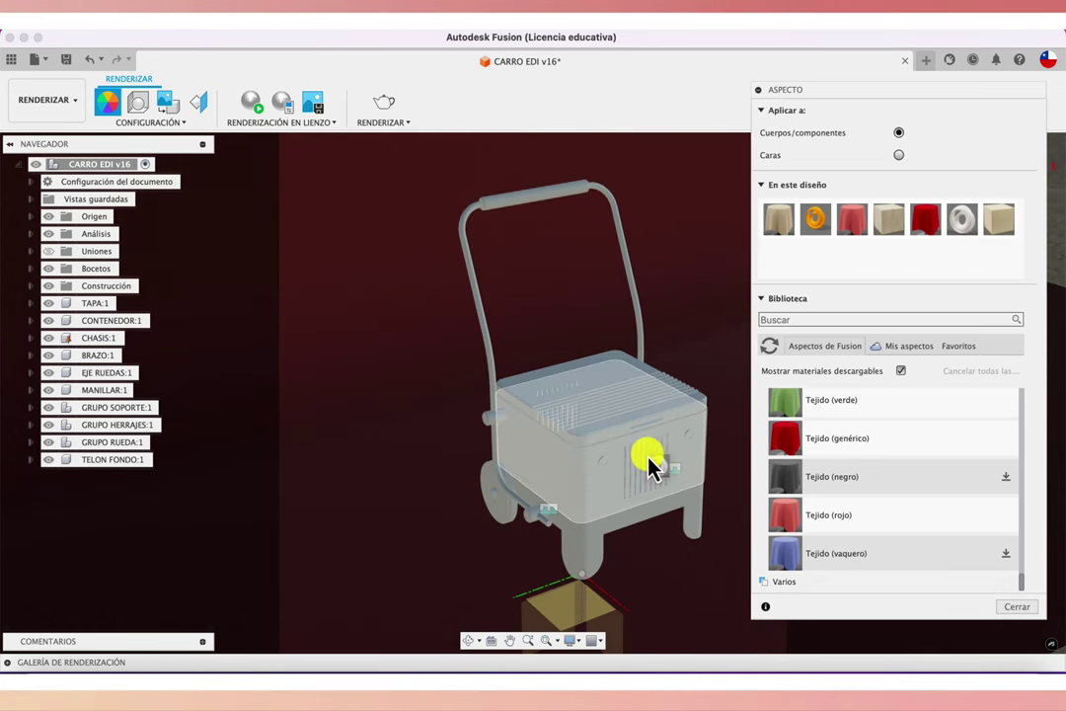
mouse_move(970, 226)
mouse_down()
mouse_move(707, 505)
mouse_move(697, 494)
mouse_up()
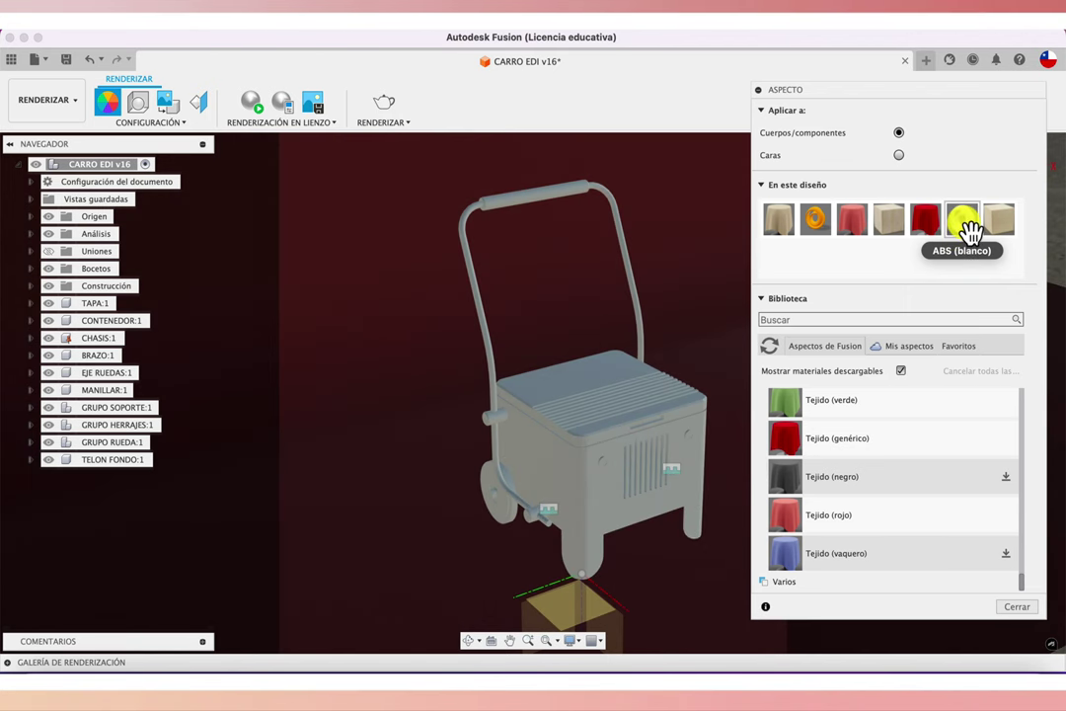
double_click(962, 221)
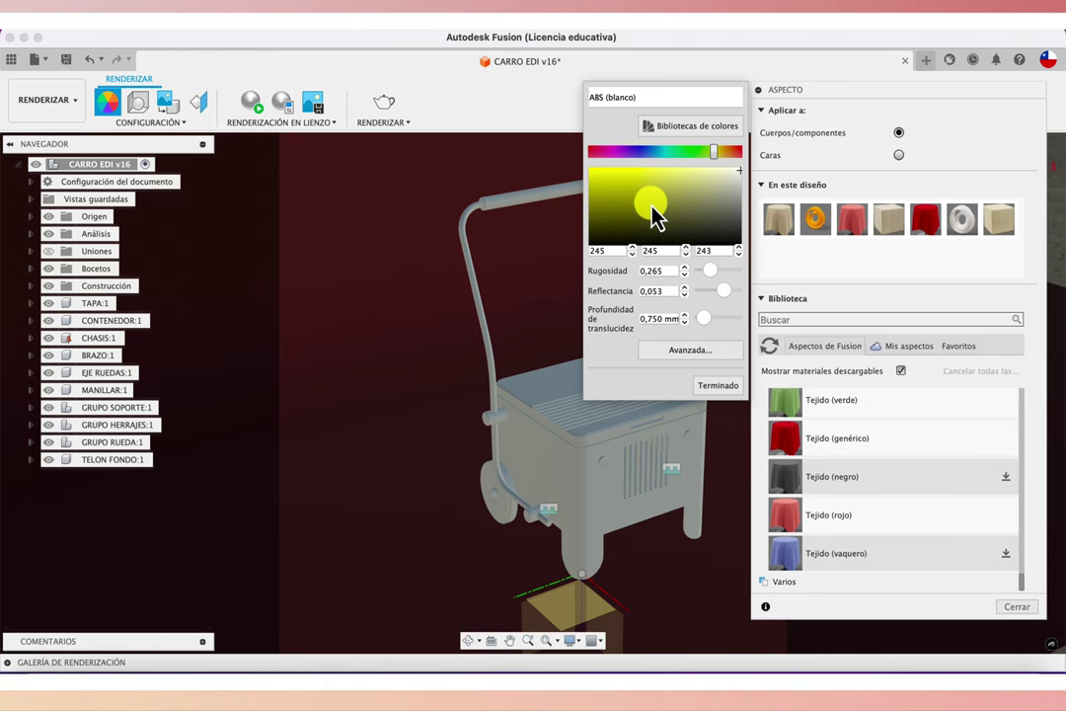
- Search 'DEWALT RGB' in Chrome to find ECBB00 (236, 187, 0), then return to Fusion
click(93, 653)
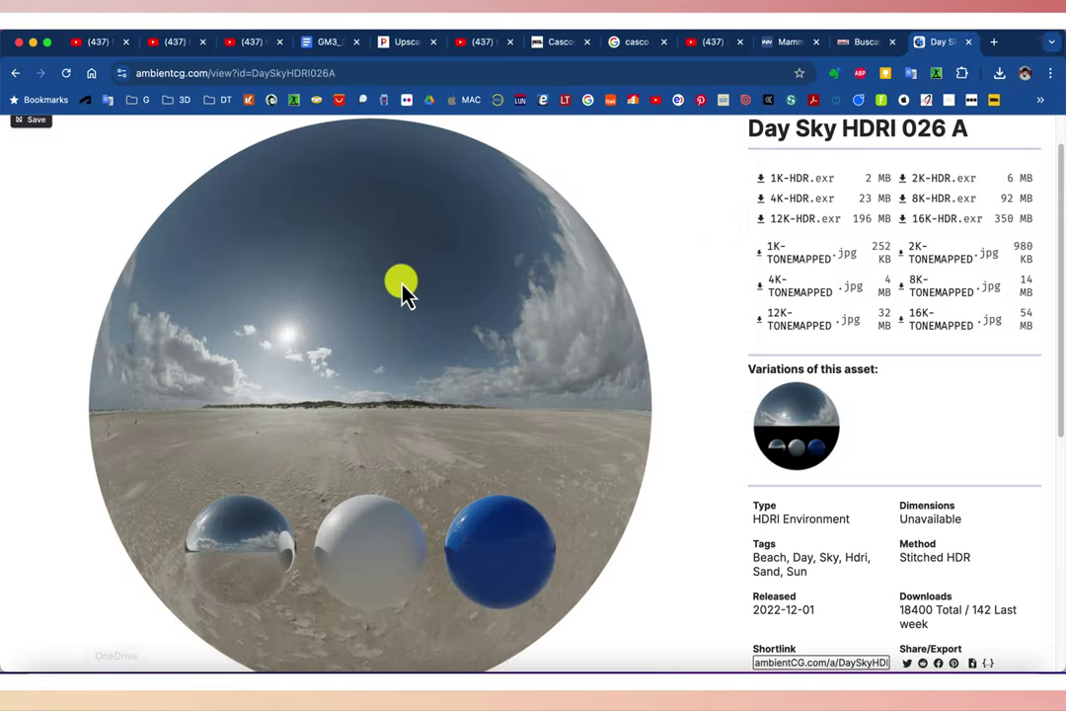
click(701, 75)
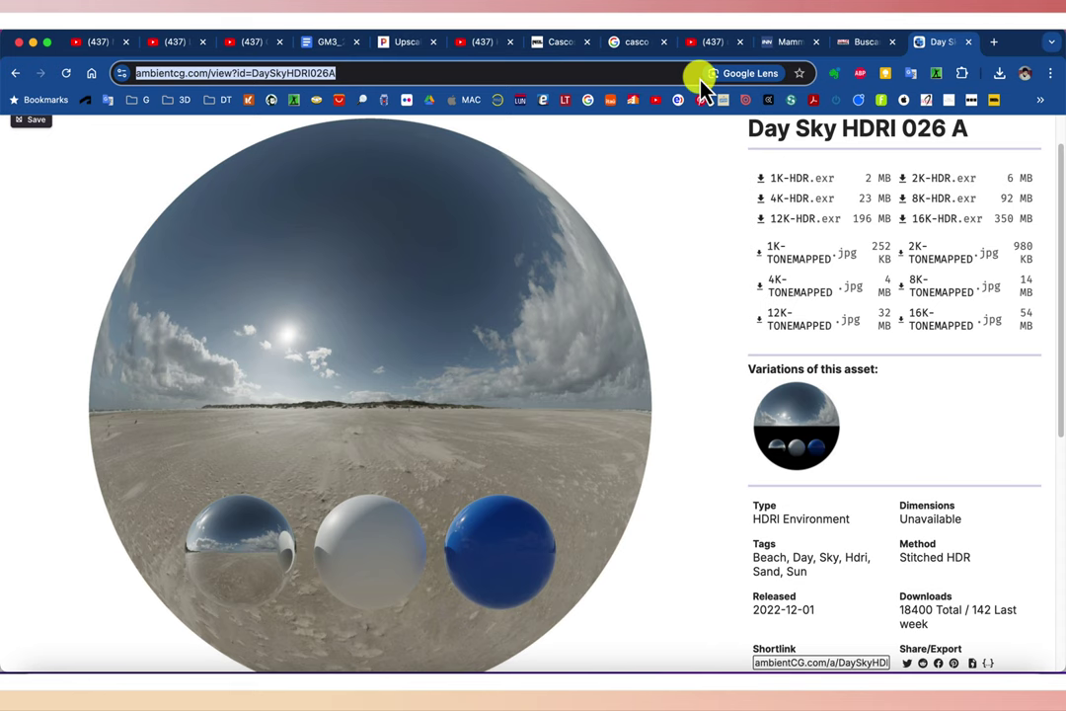
text(DE W)
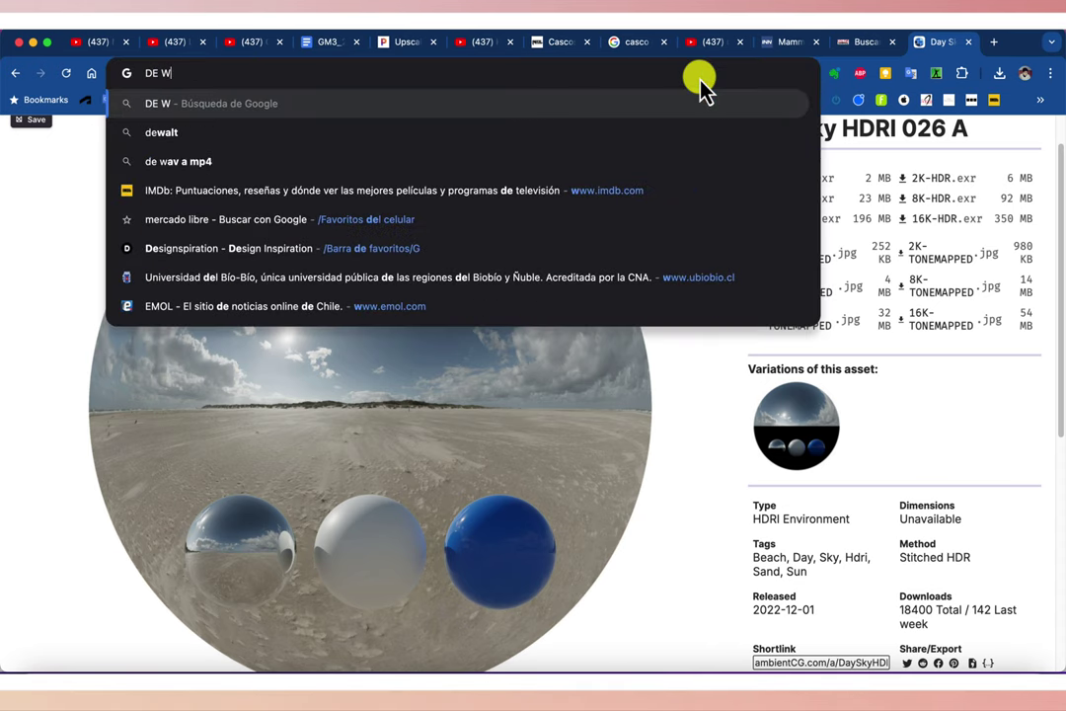
key(BackSpace)
key(BackSpace)
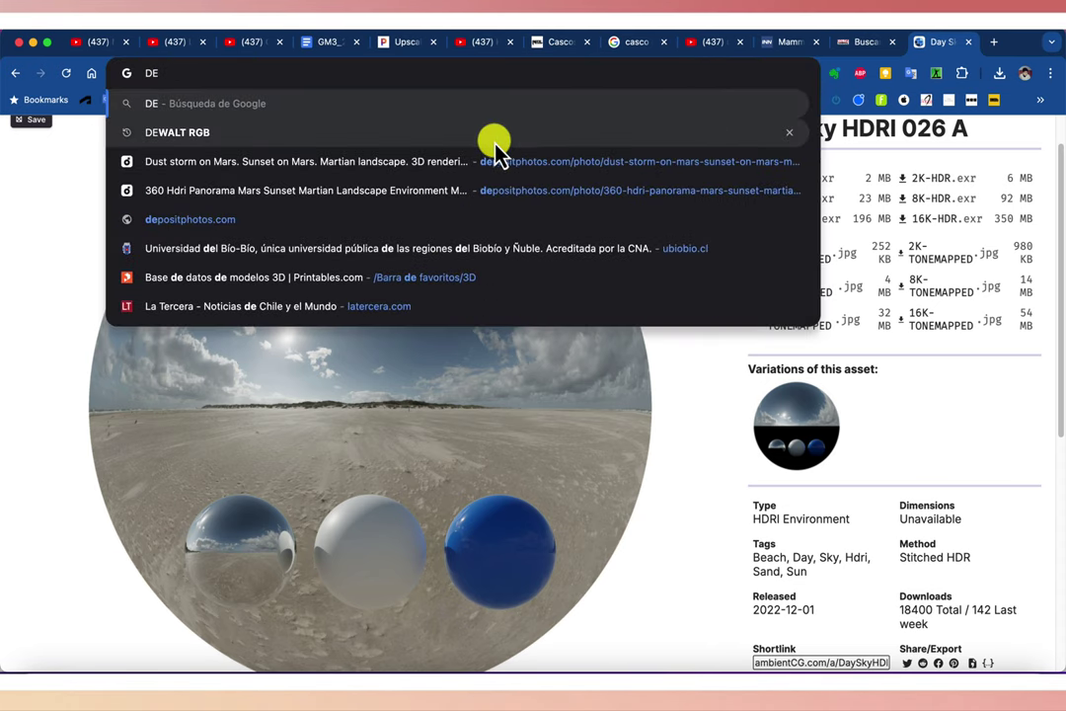
click(493, 137)
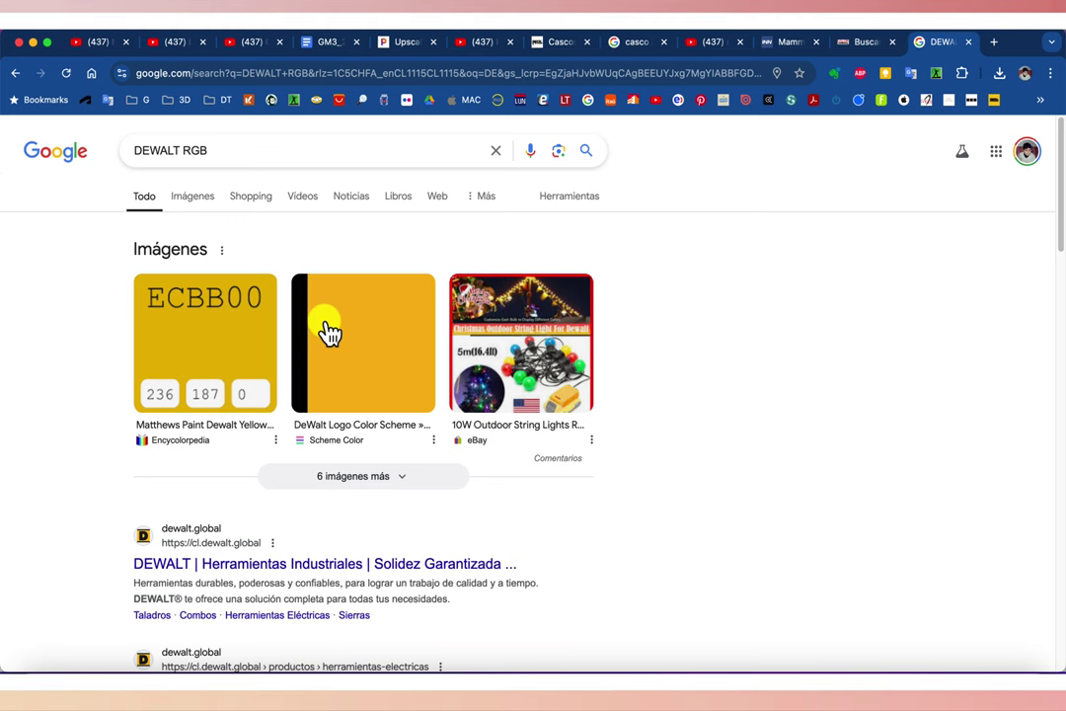
click(259, 357)
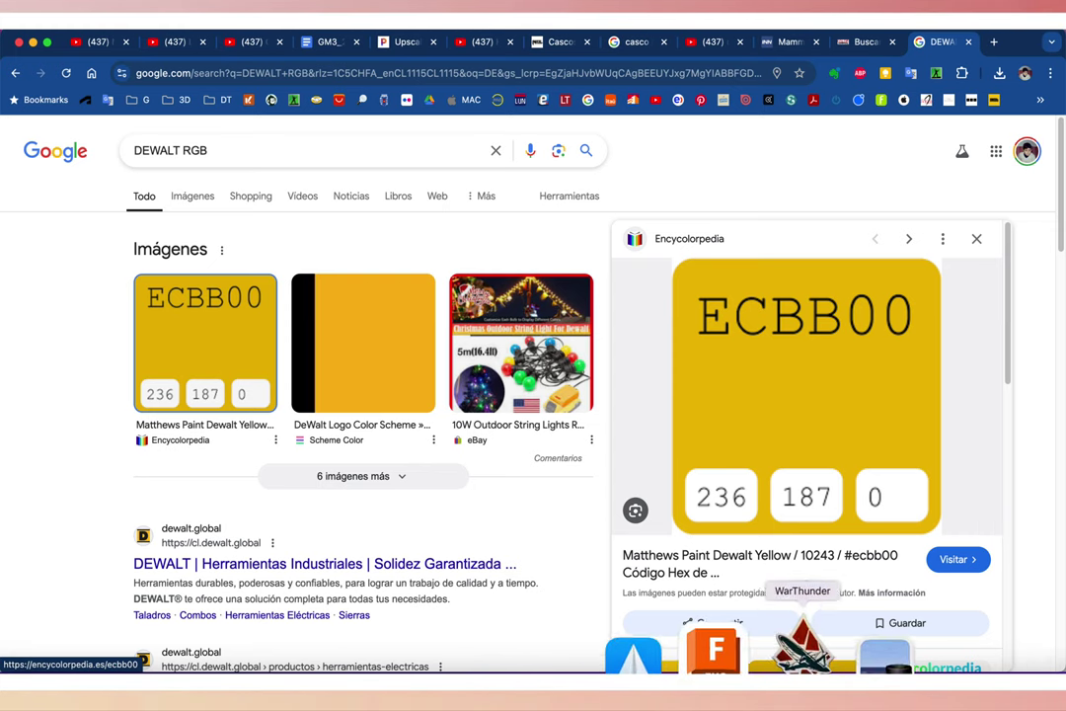
click(770, 650)
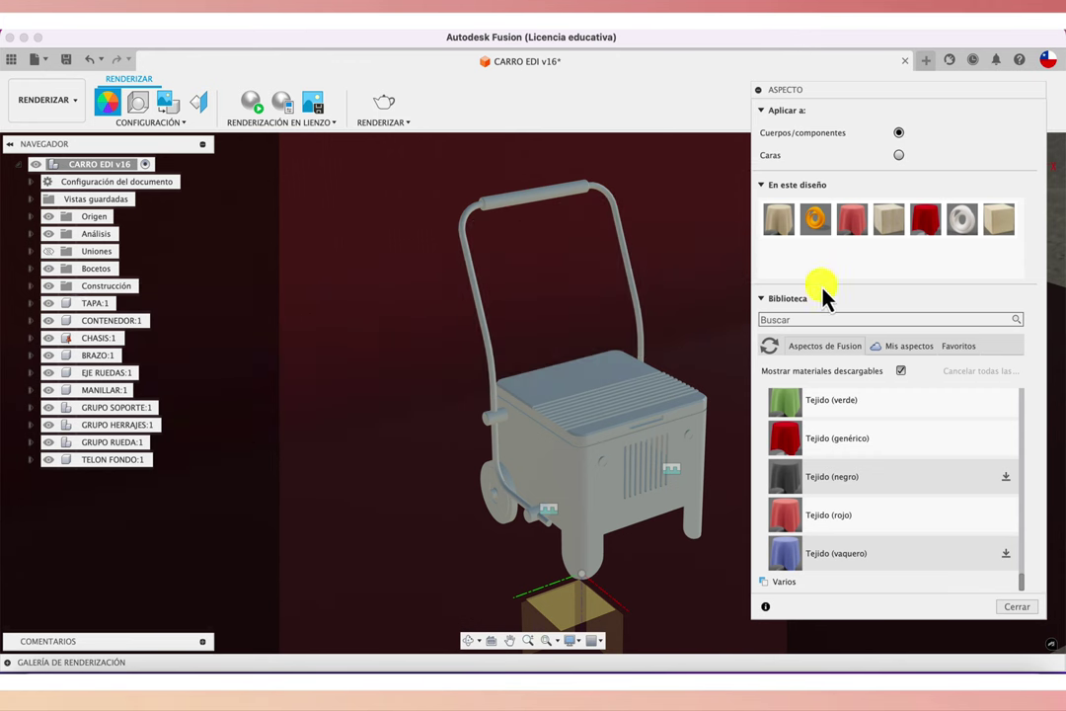
- Set the ABS (blanco) colour to R 236, G 187, B 0 and start a live render
double_click(963, 221)
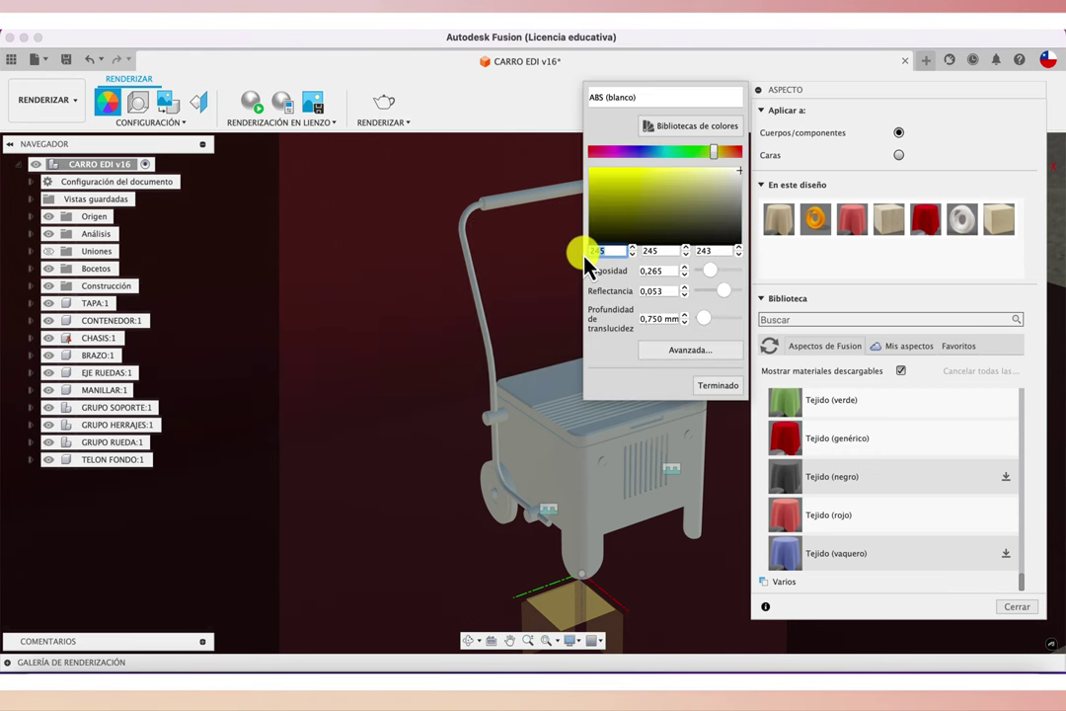
text(236)
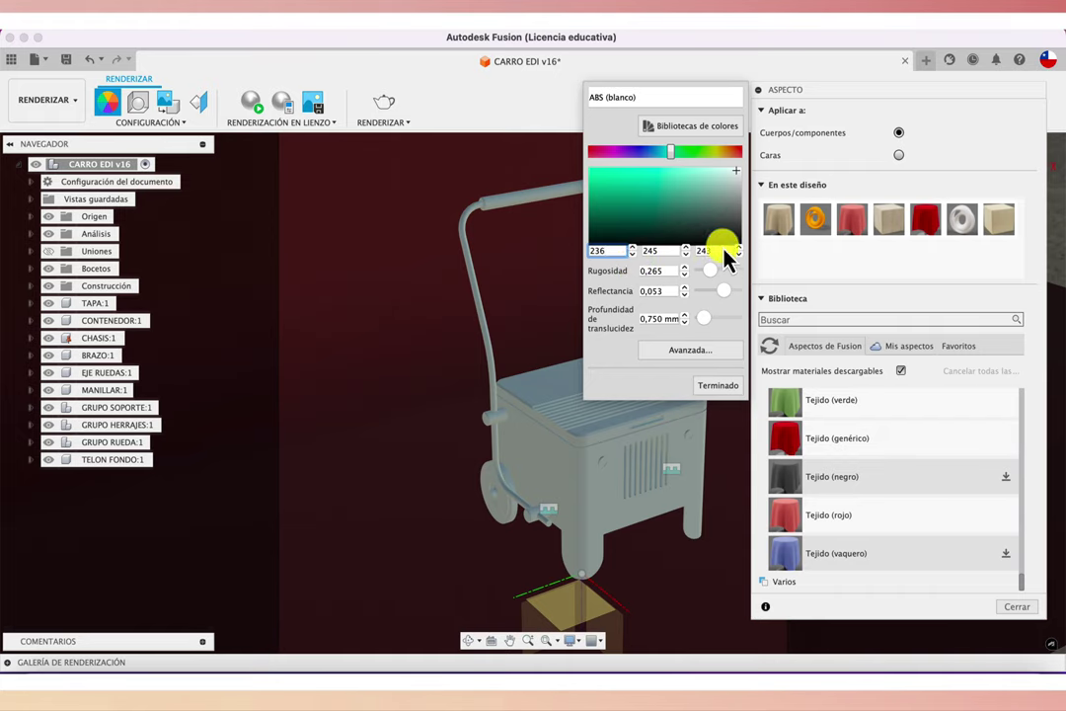
drag(725, 250, 688, 248)
key(BackSpace)
text(0)
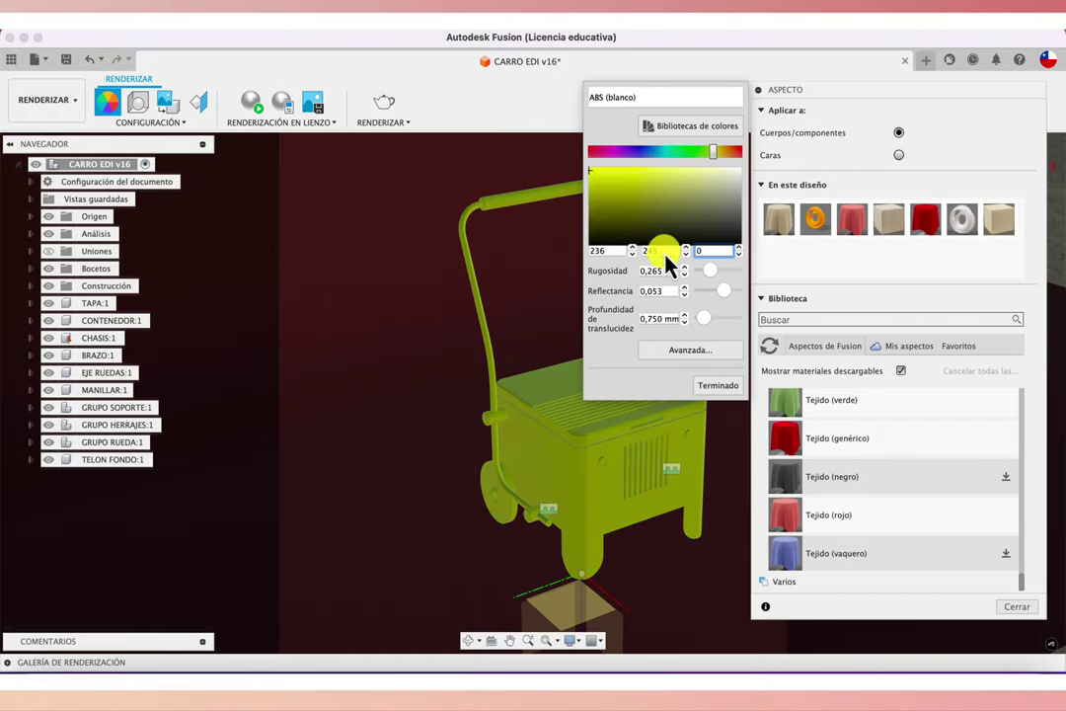
key(ctrl+Up)
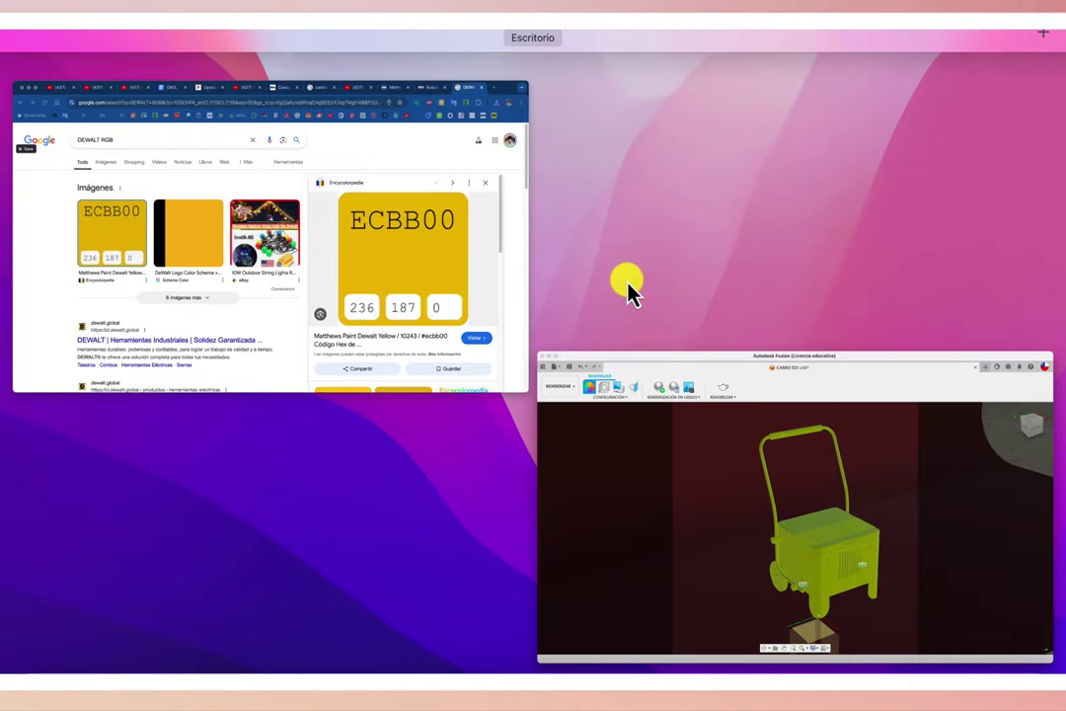
click(804, 505)
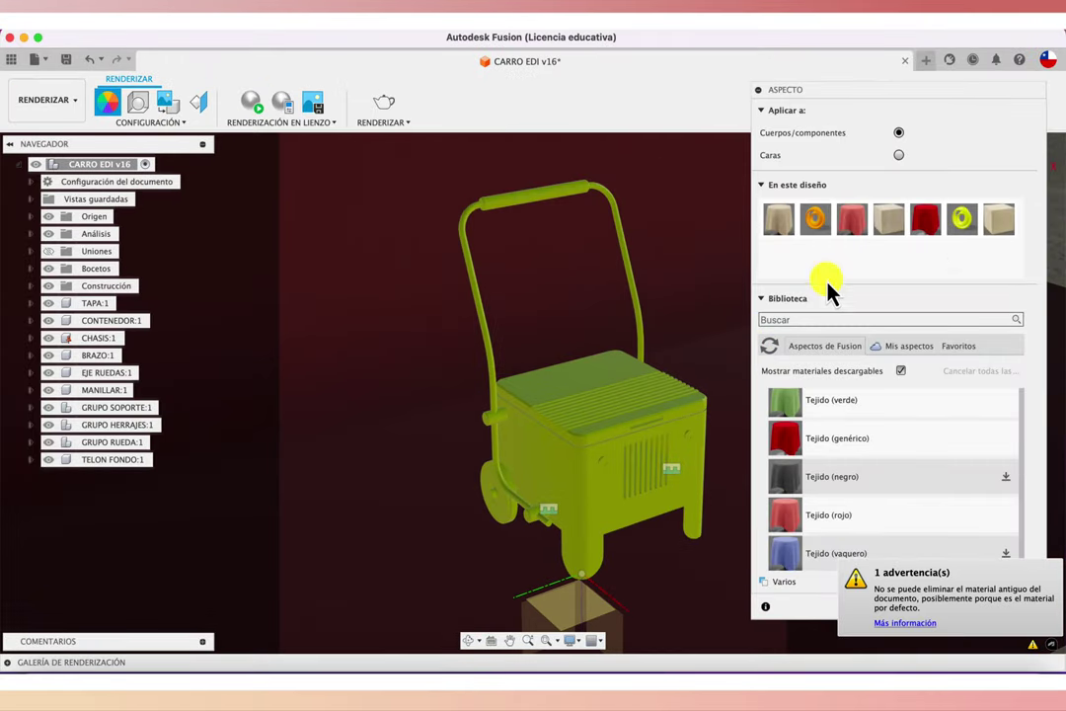
double_click(962, 217)
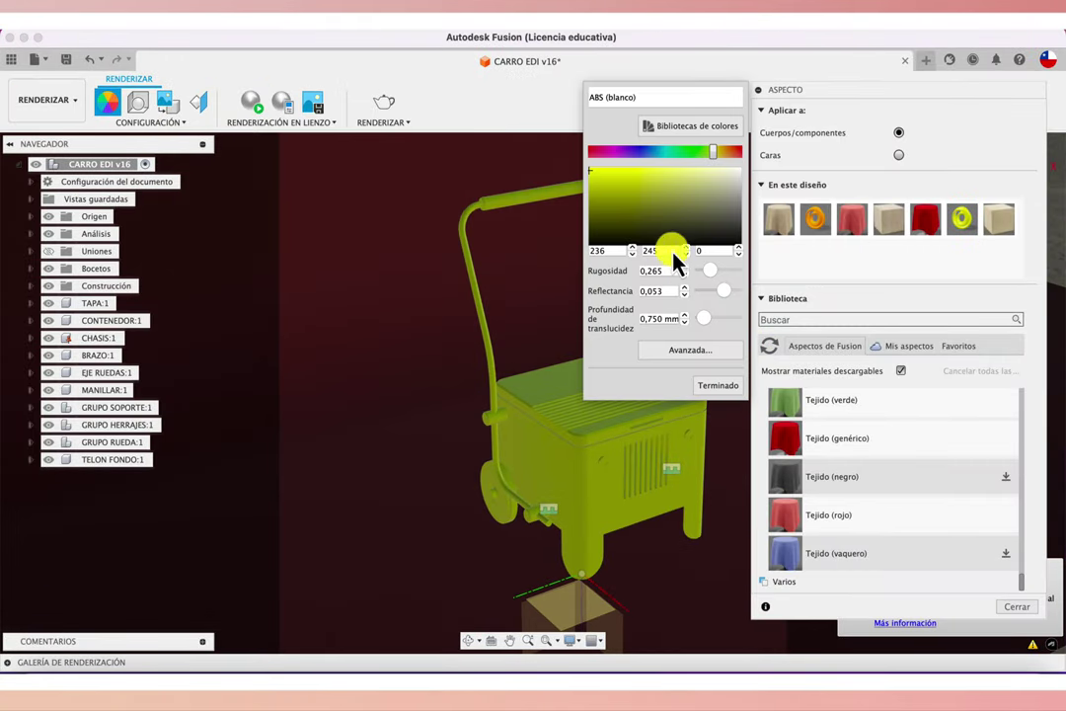
text(187)
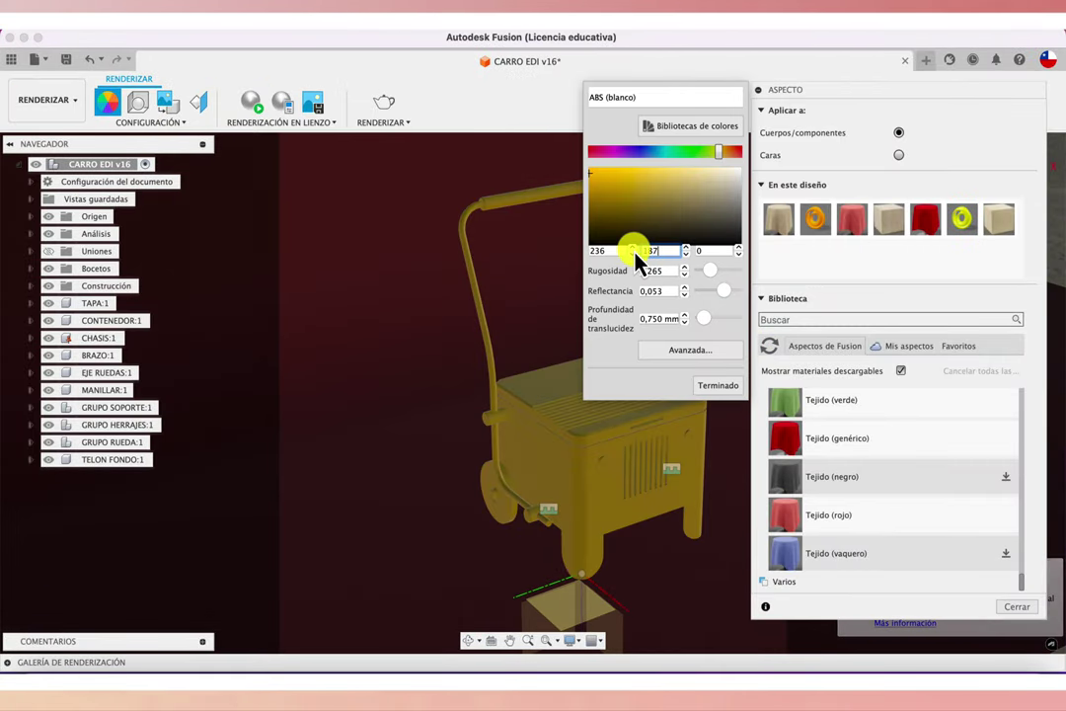
click(711, 388)
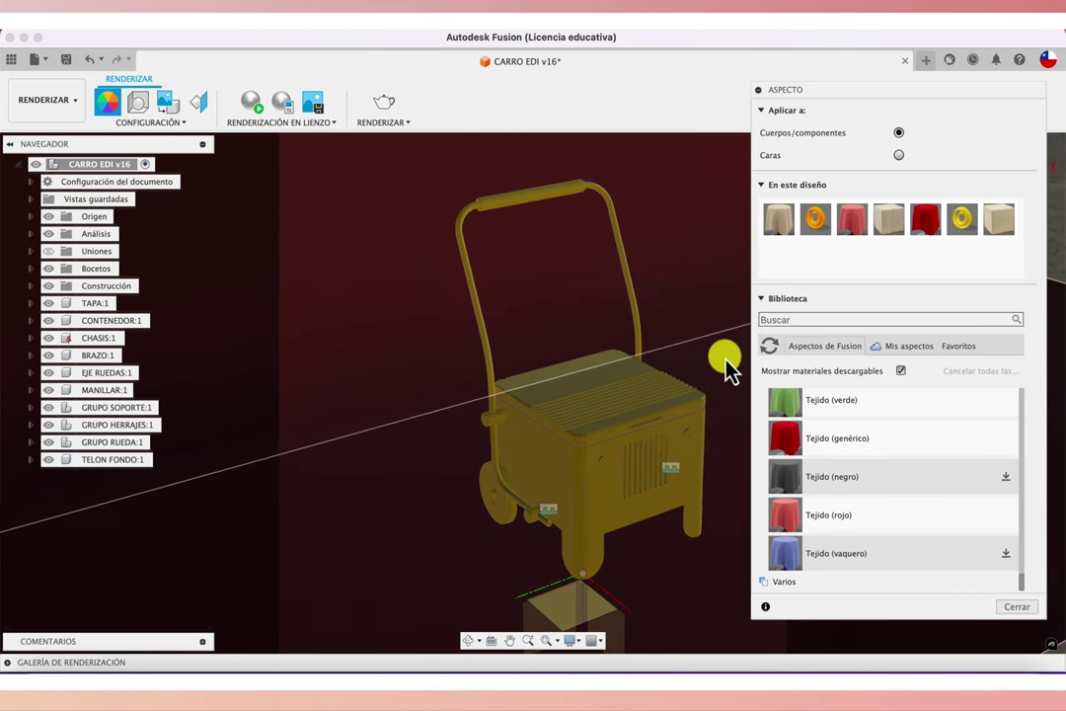
click(253, 103)
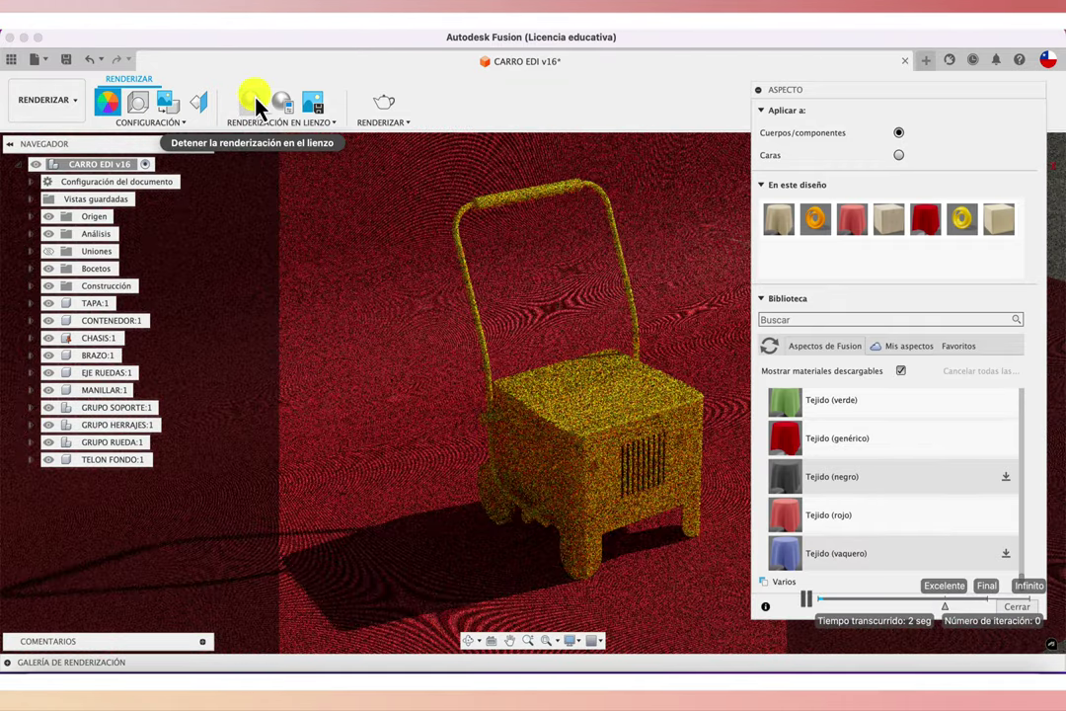
- Stop the render and apply Acero – Galvanizado to the cart's handle frame
click(258, 106)
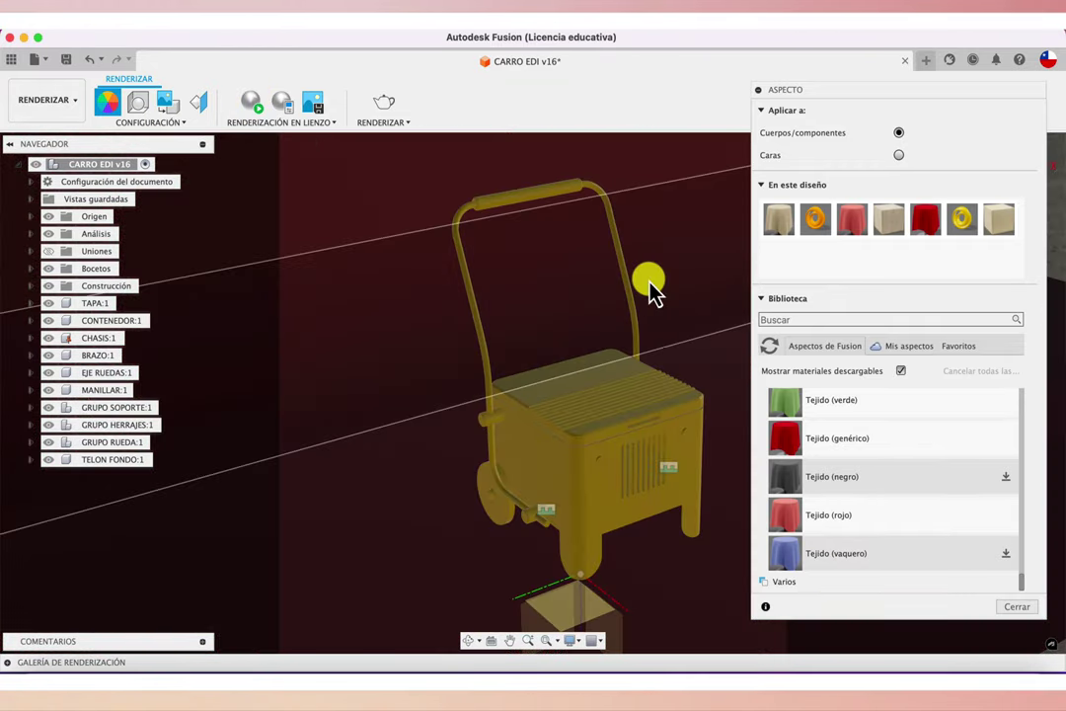
scroll(829, 488, up, 5)
scroll(829, 488, up, 5)
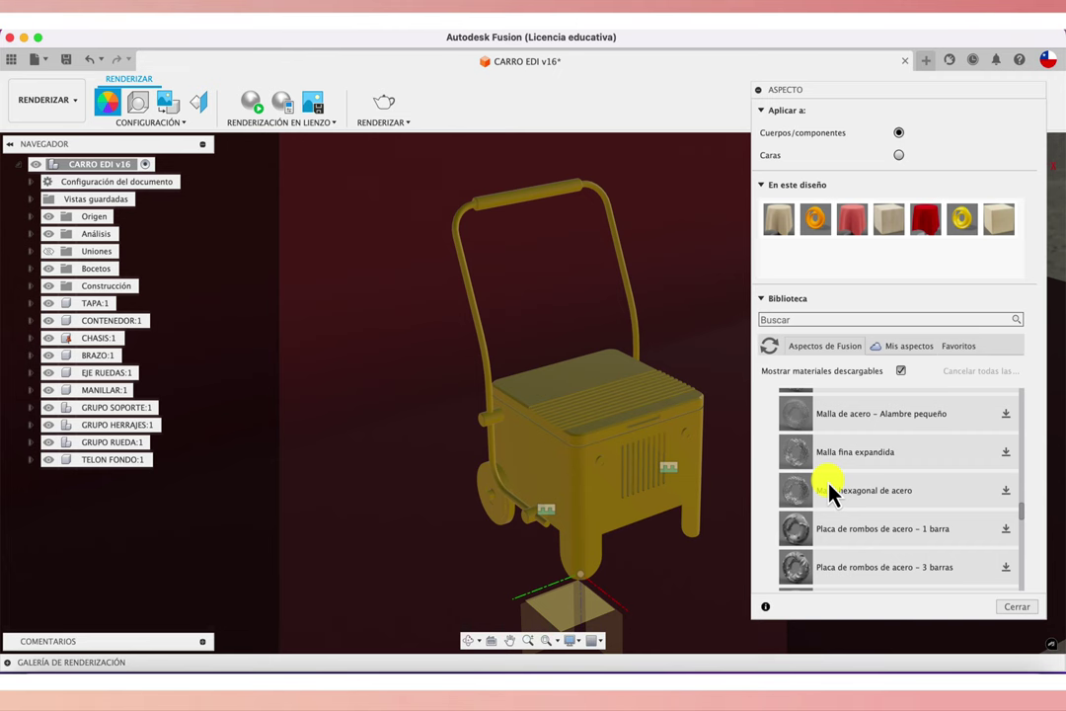
scroll(829, 489, up, 2)
scroll(829, 489, up, 1)
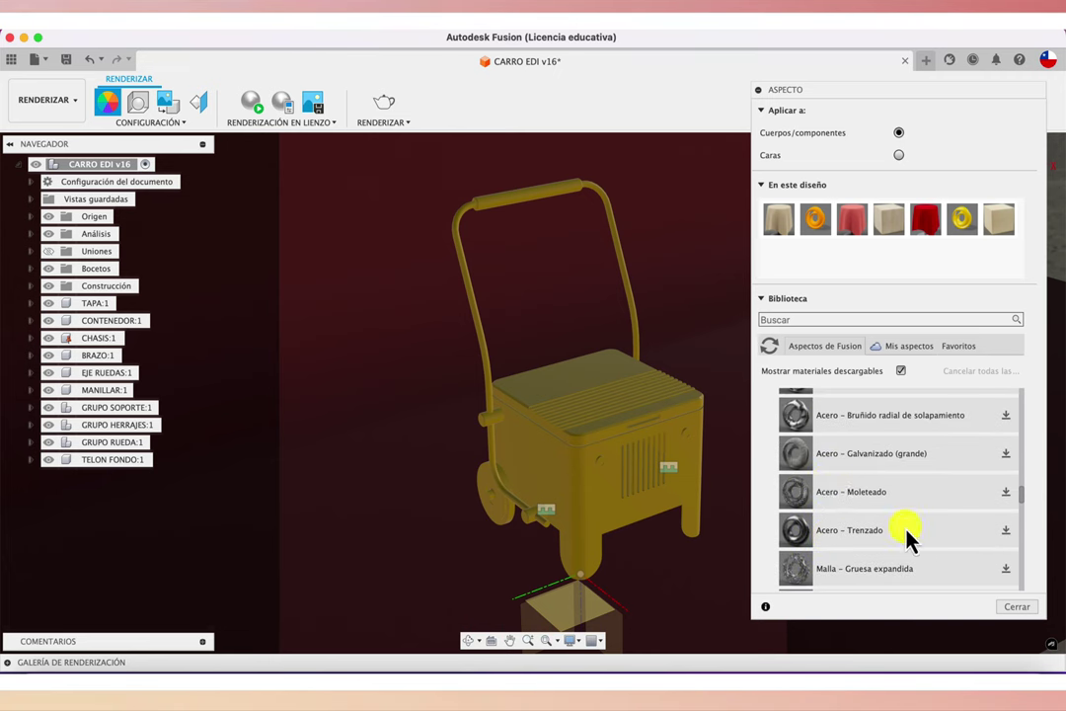
scroll(906, 489, up, 3)
scroll(906, 489, up, 2)
scroll(906, 488, up, 1)
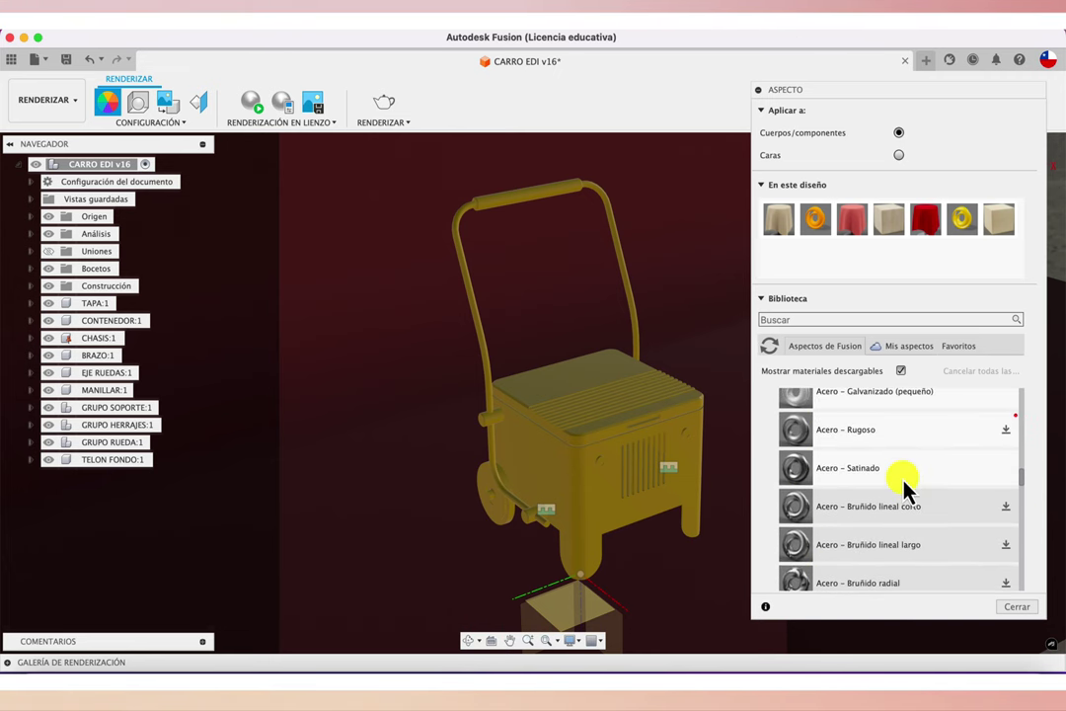
scroll(906, 489, up, 1)
scroll(906, 488, up, 1)
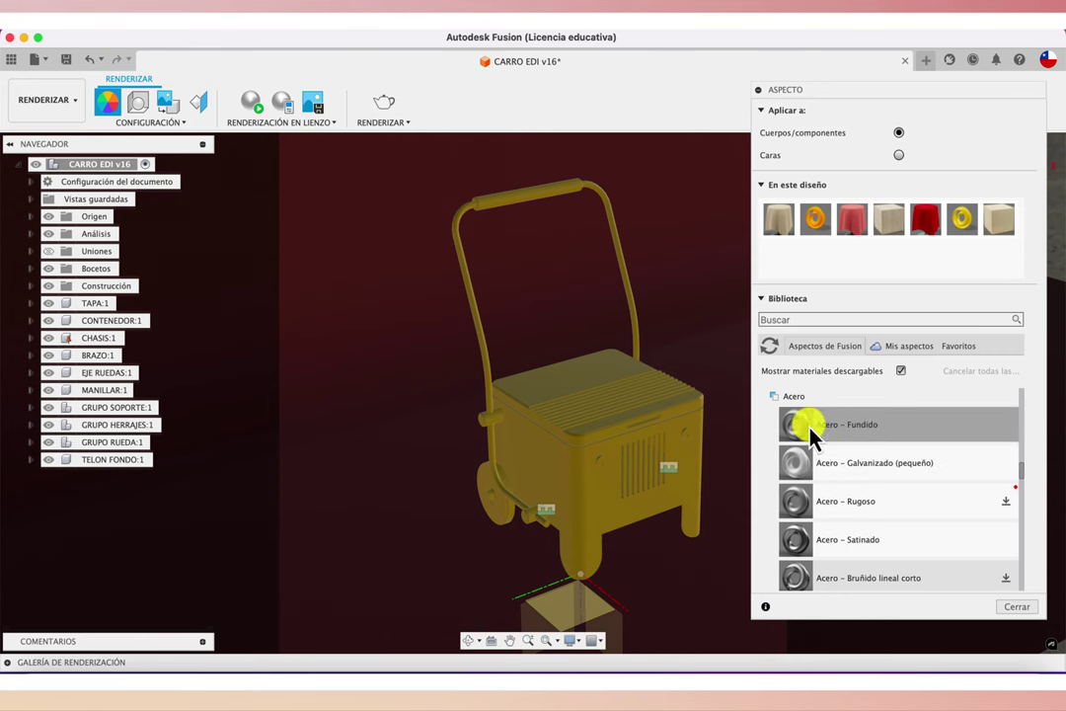
mouse_move(918, 468)
mouse_down()
mouse_move(644, 351)
mouse_move(638, 335)
mouse_up()
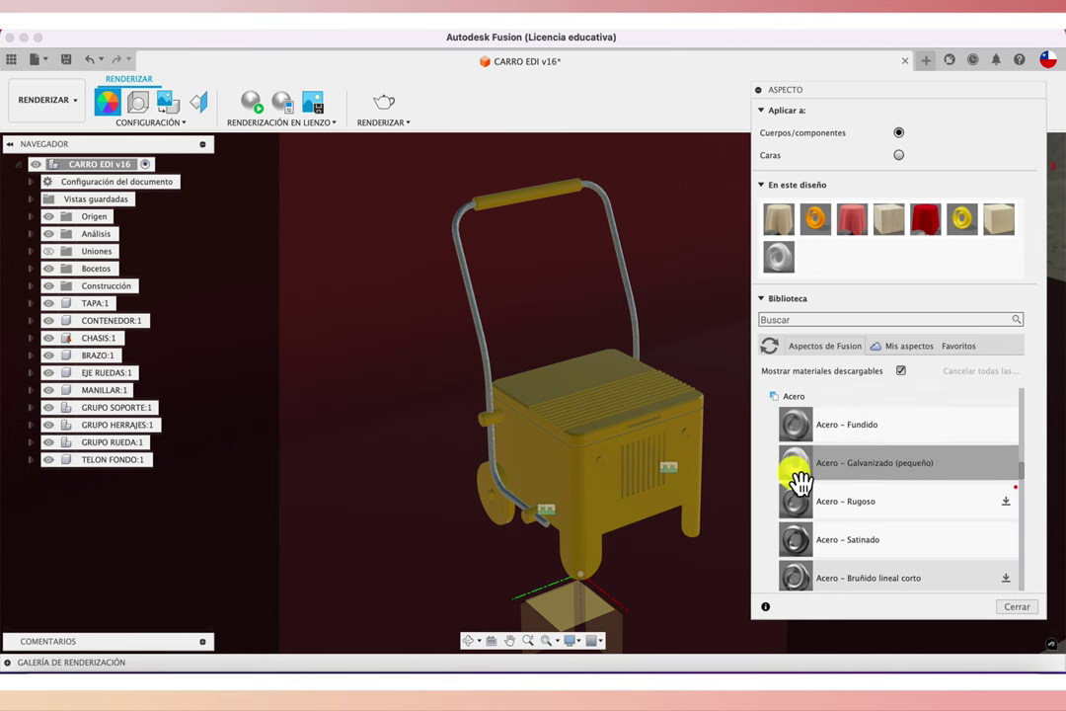
- Apply the black PA 11 – Nilón plastic appearance to the wheel
scroll(816, 508, down, 10)
scroll(816, 520, up, 5)
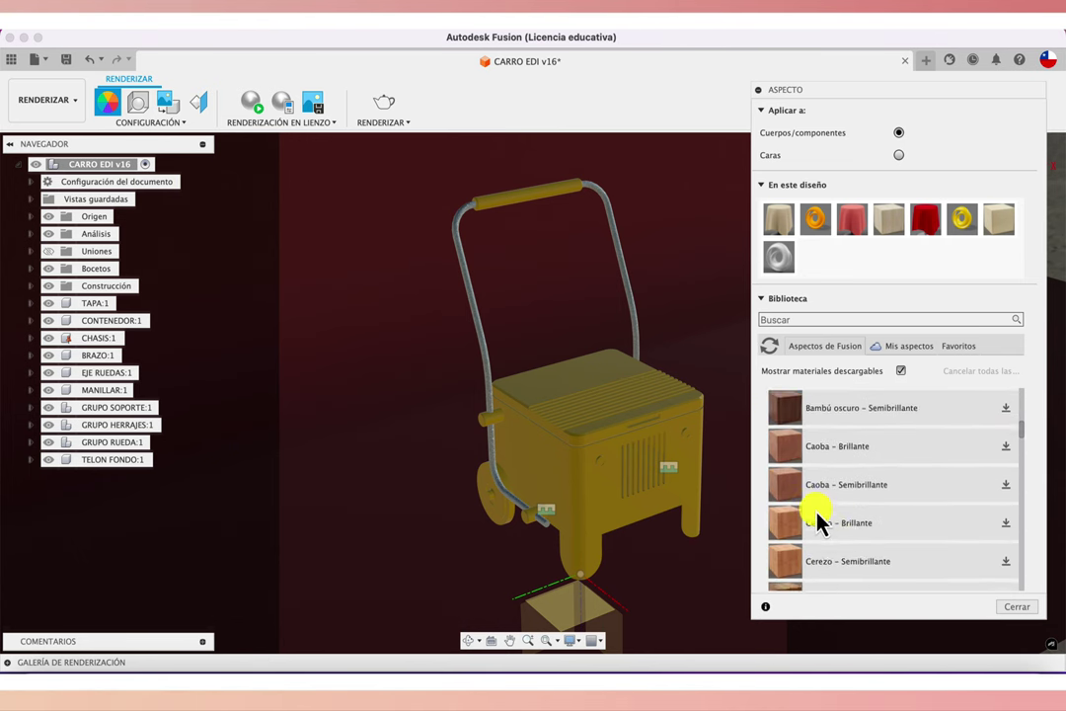
scroll(816, 520, up, 3)
scroll(816, 520, down, 1)
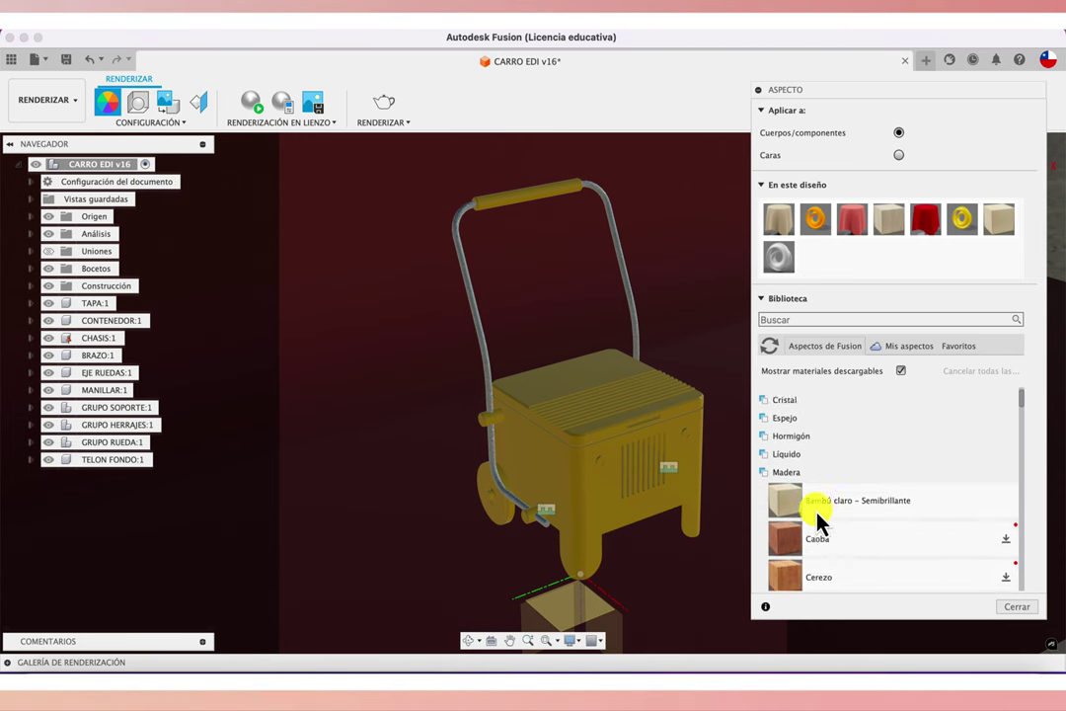
scroll(816, 520, down, 5)
scroll(816, 520, down, 5)
scroll(818, 515, down, 1)
scroll(818, 515, down, 1)
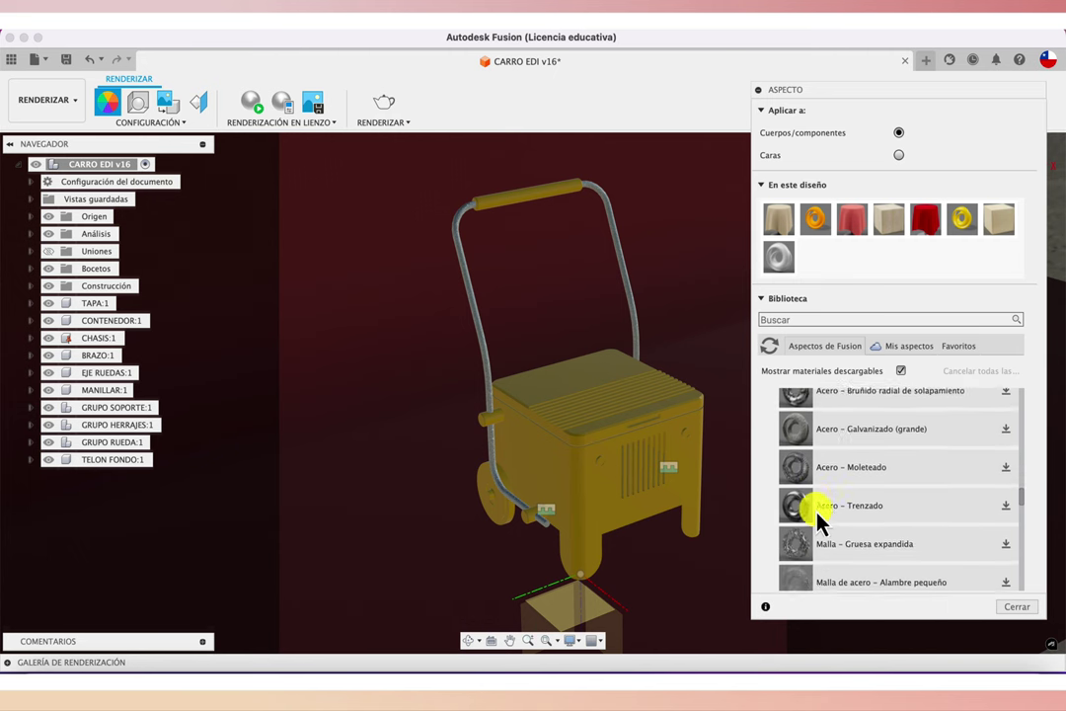
scroll(819, 516, down, 1)
scroll(818, 516, down, 3)
scroll(817, 521, down, 5)
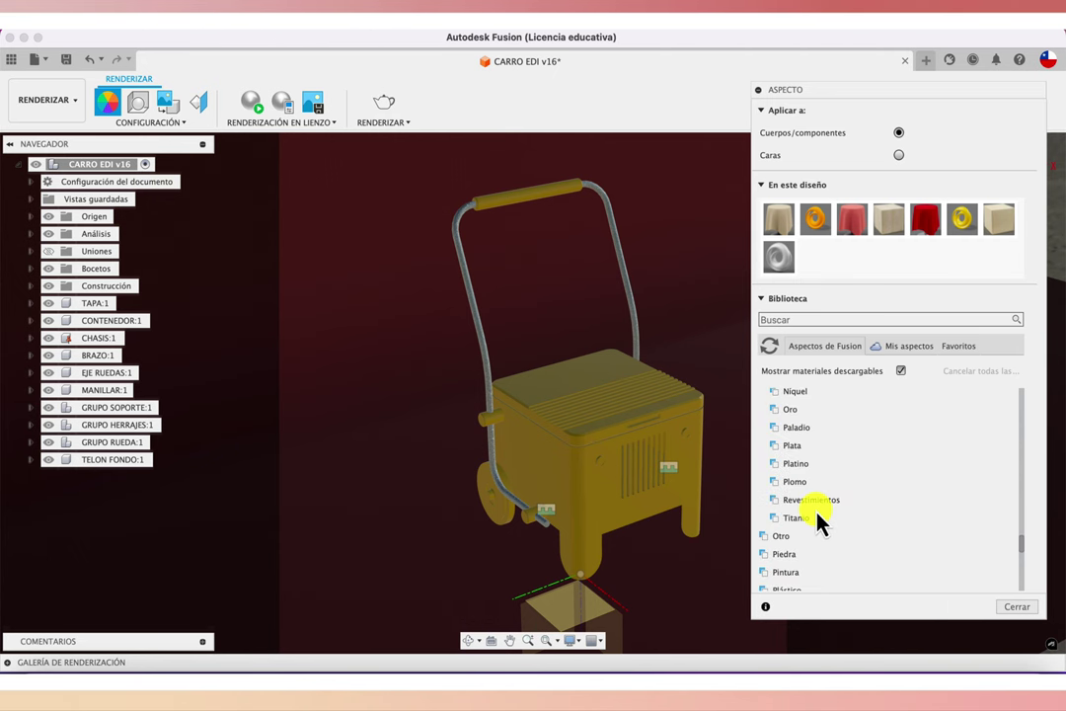
scroll(816, 468, down, 2)
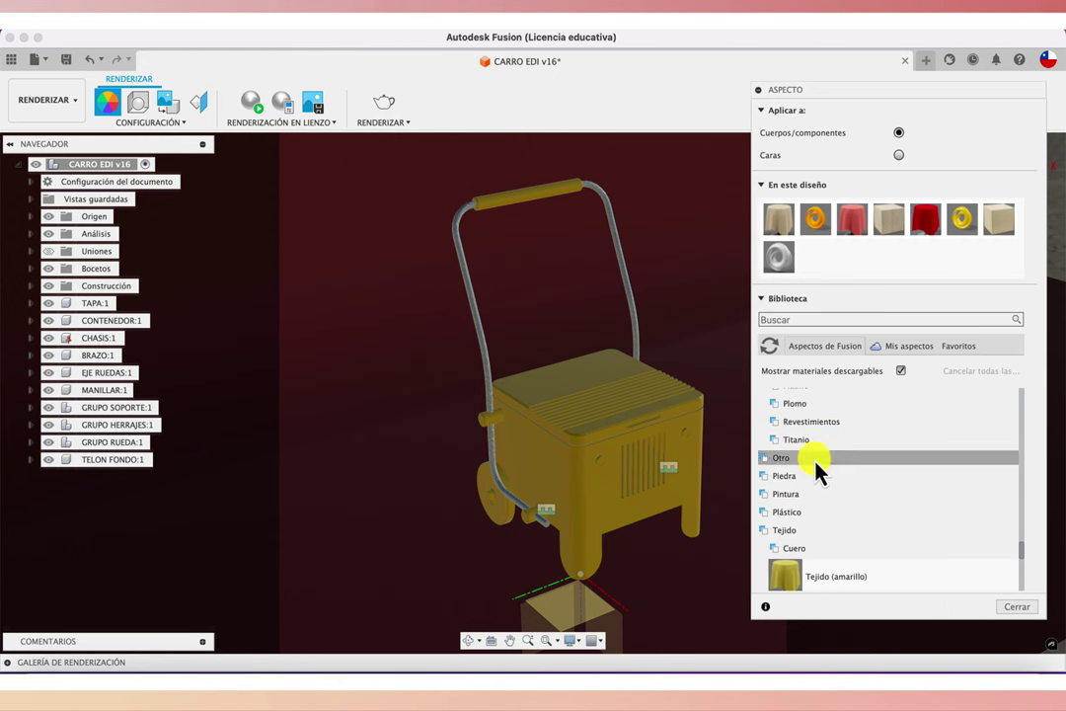
click(765, 509)
scroll(844, 518, down, 5)
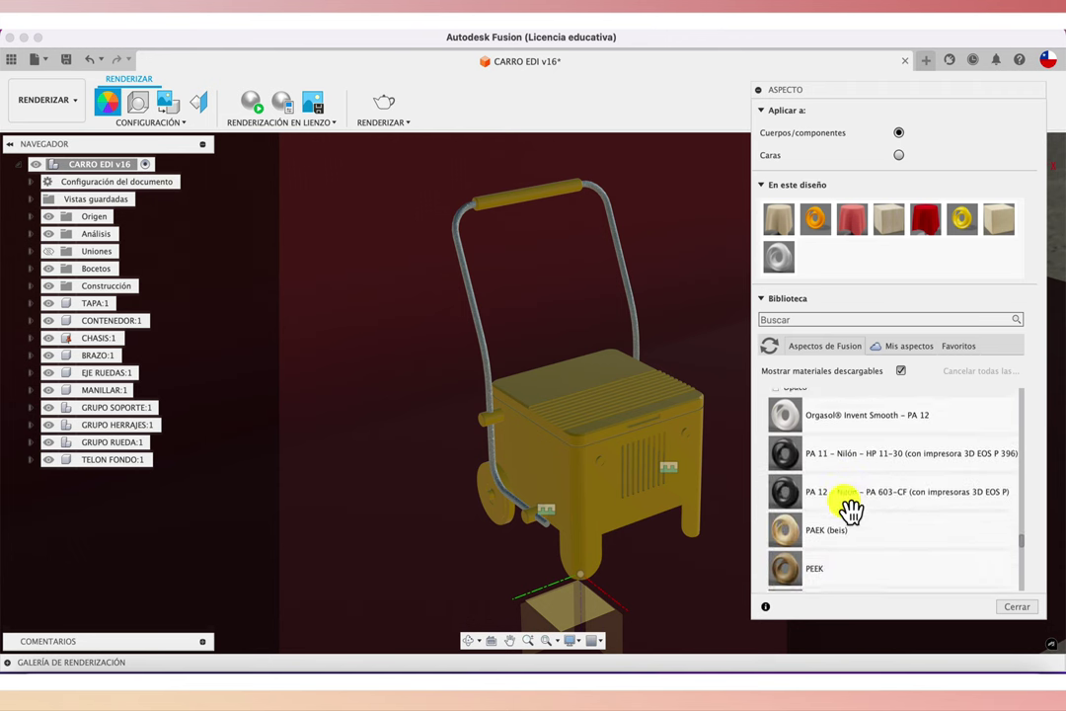
scroll(849, 509, down, 1)
drag(784, 436, 612, 577)
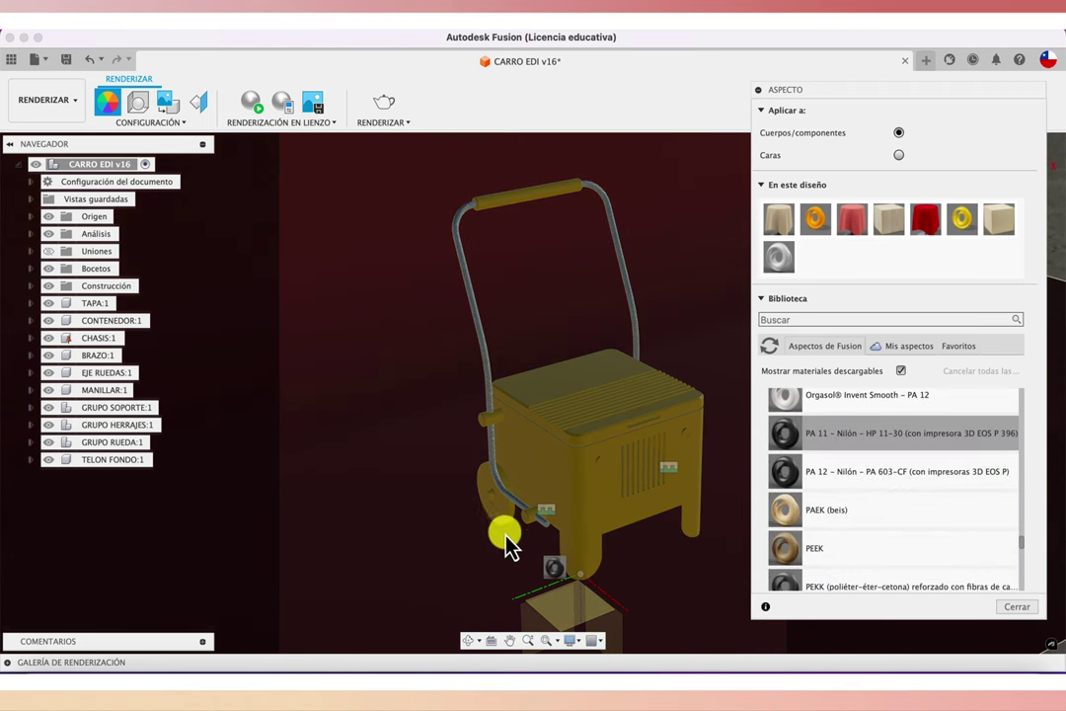
drag(505, 538, 506, 540)
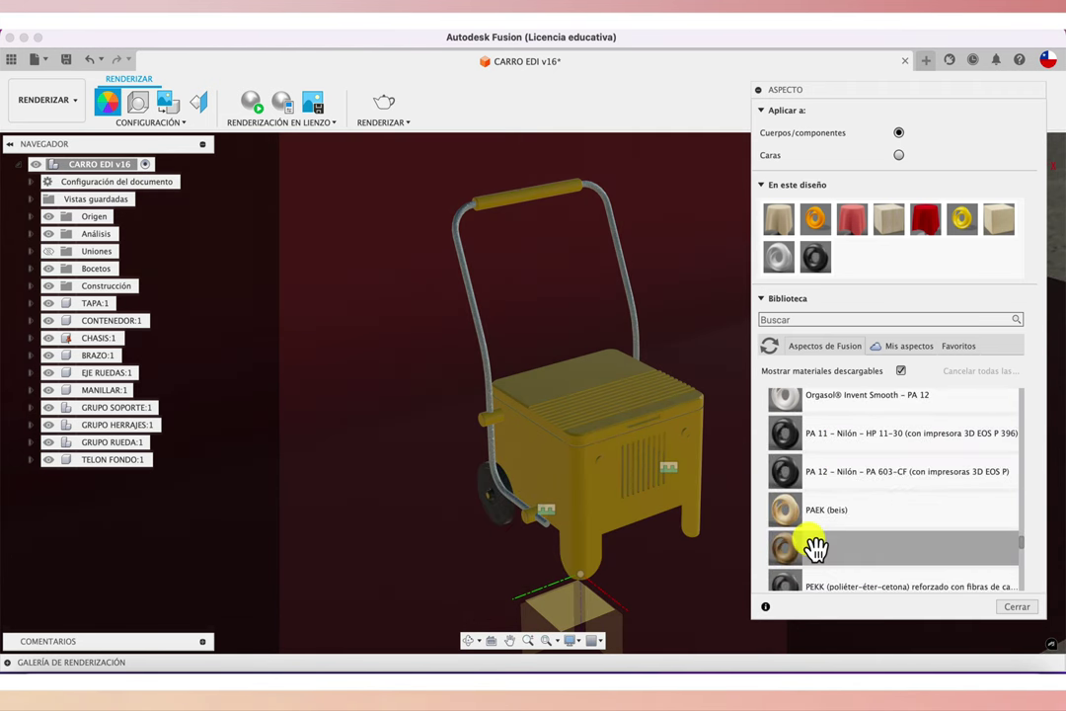
- Add the Orgasol Invent Smooth appearance to the design's materials
scroll(815, 570, down, 2)
scroll(814, 570, down, 3)
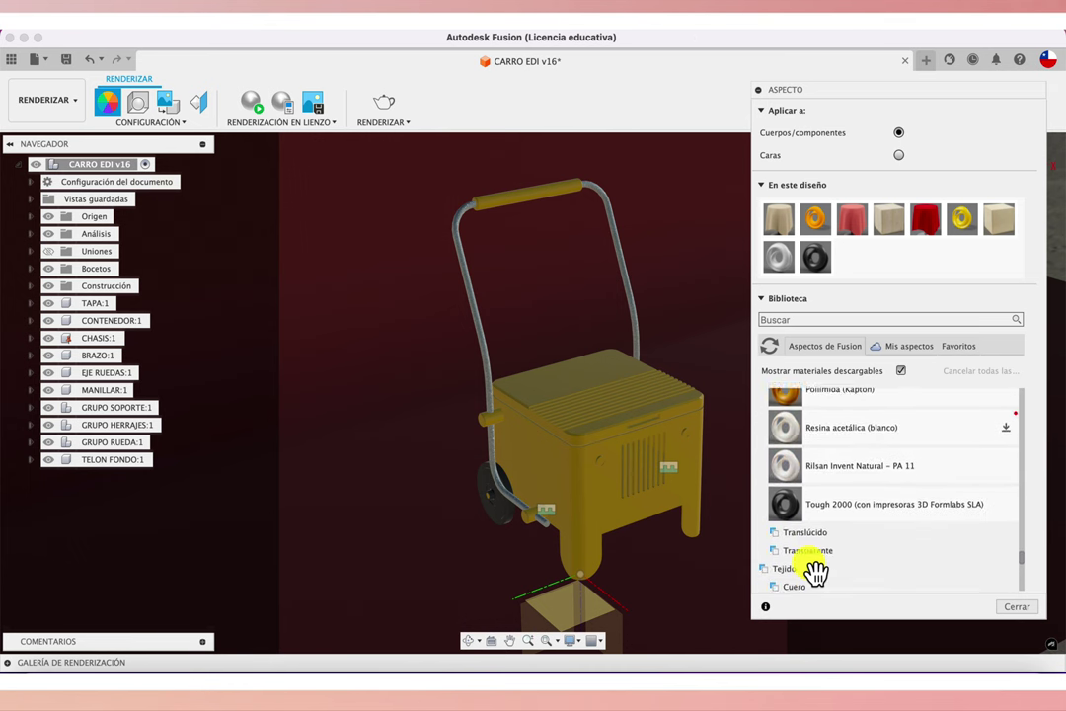
scroll(801, 504, down, 5)
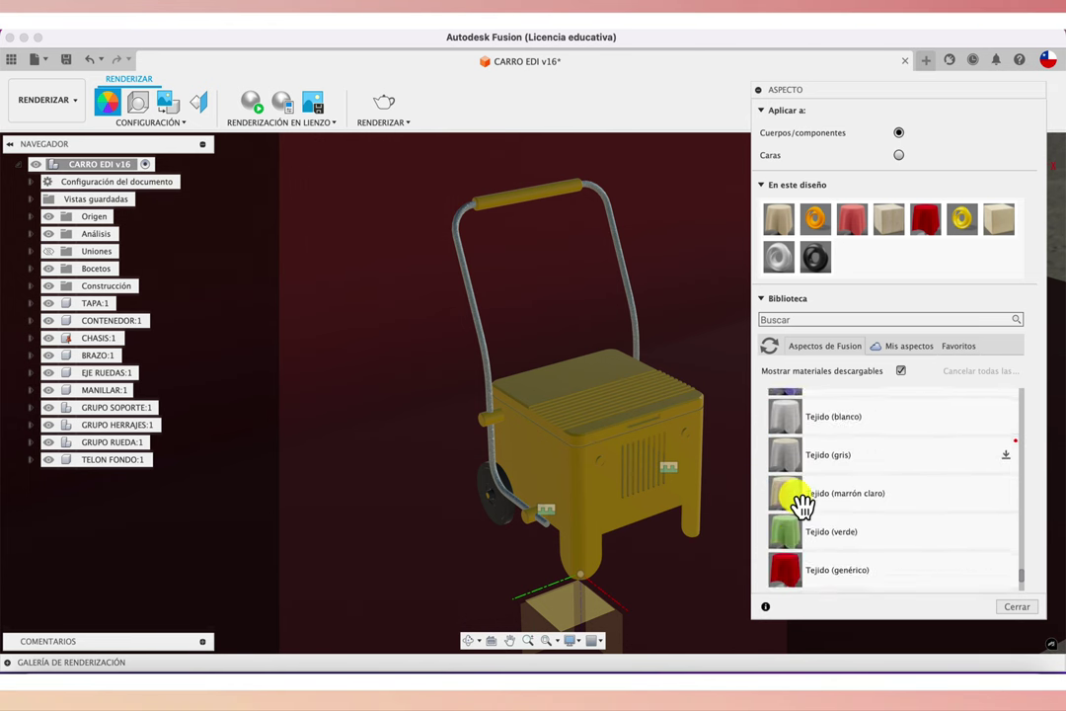
scroll(801, 503, down, 2)
scroll(801, 503, up, 2)
scroll(802, 503, up, 3)
scroll(801, 503, up, 3)
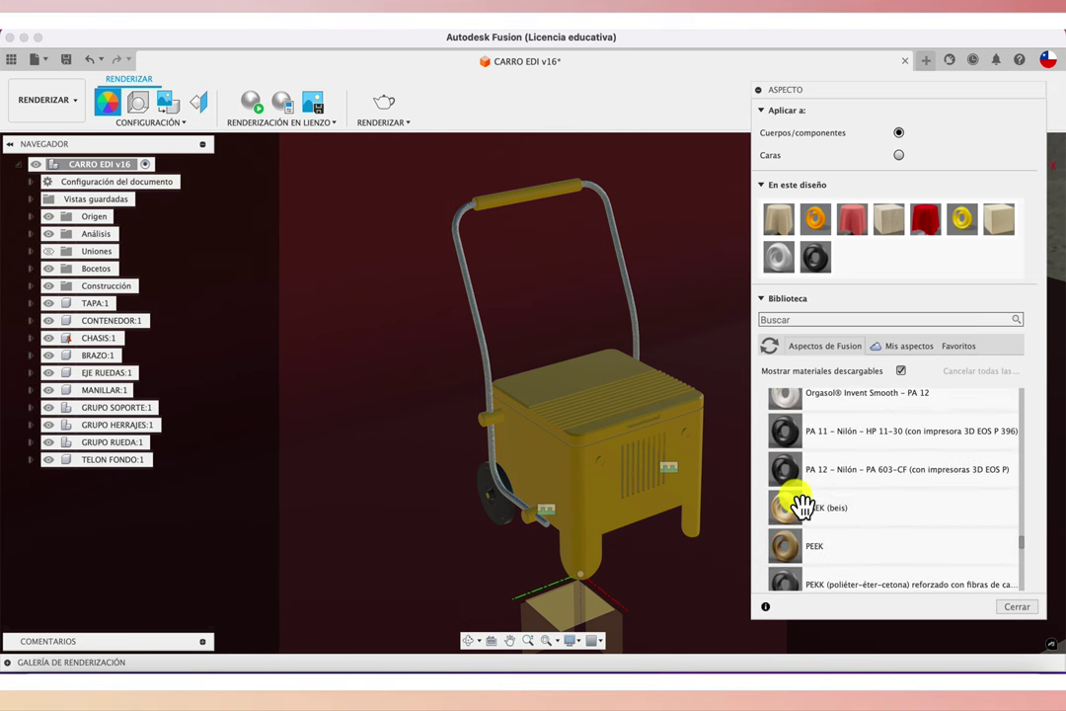
scroll(801, 503, up, 2)
click(801, 504)
scroll(804, 511, down, 1)
scroll(801, 505, up, 1)
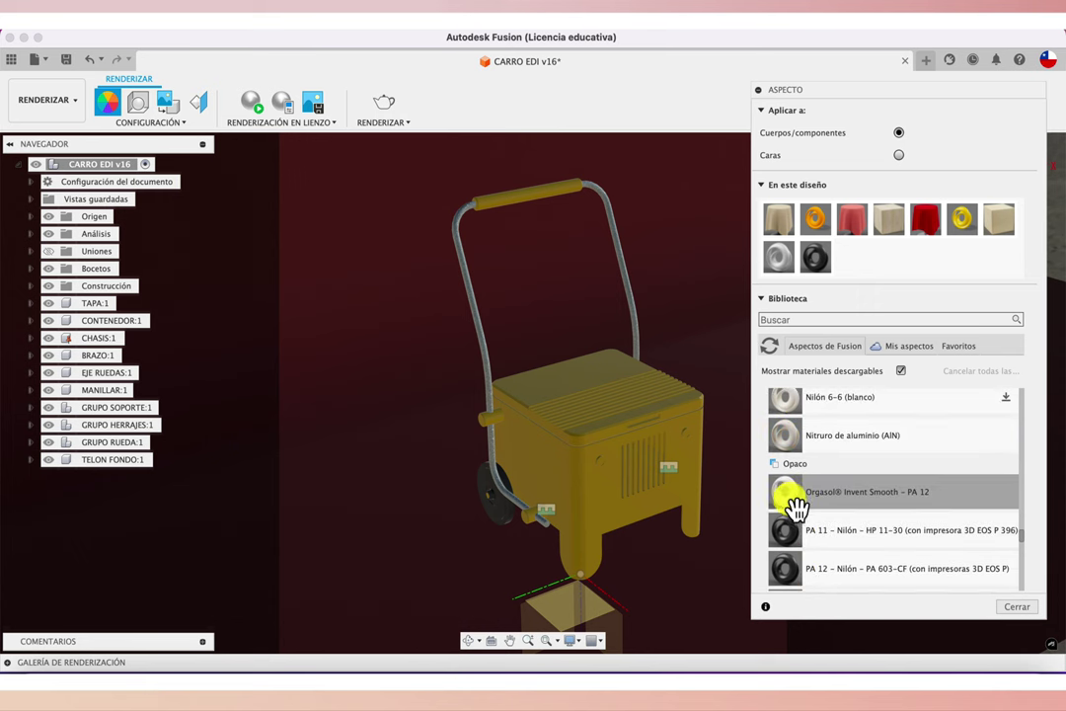
drag(863, 345, 854, 256)
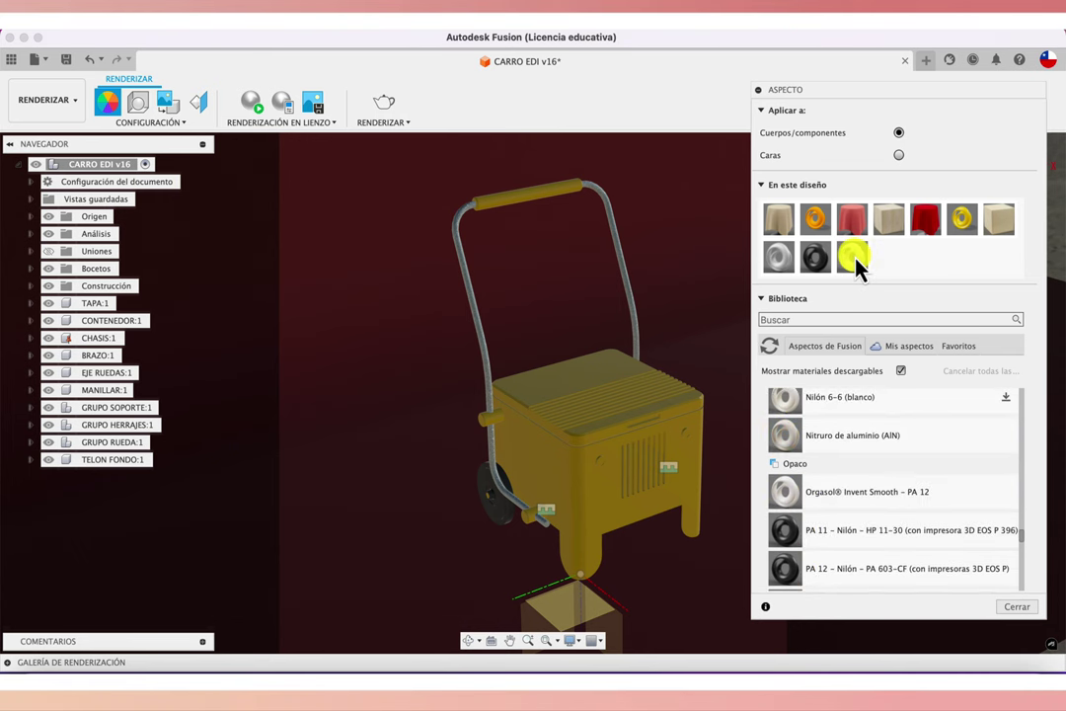
- Recolour the Orgasol appearance teal
double_click(853, 257)
drag(648, 150, 670, 150)
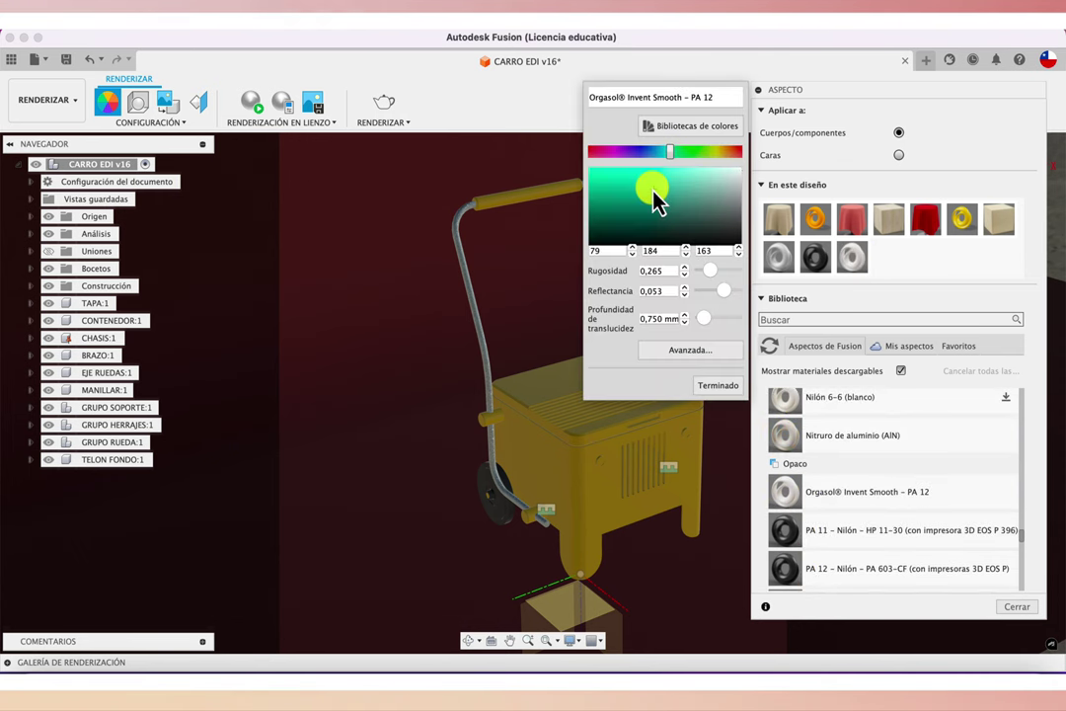
click(718, 385)
- Apply teal Orgasol to the handle brackets and orange to the grip, then render in canvas
mouse_move(854, 258)
mouse_down()
mouse_move(729, 400)
mouse_move(533, 515)
mouse_up()
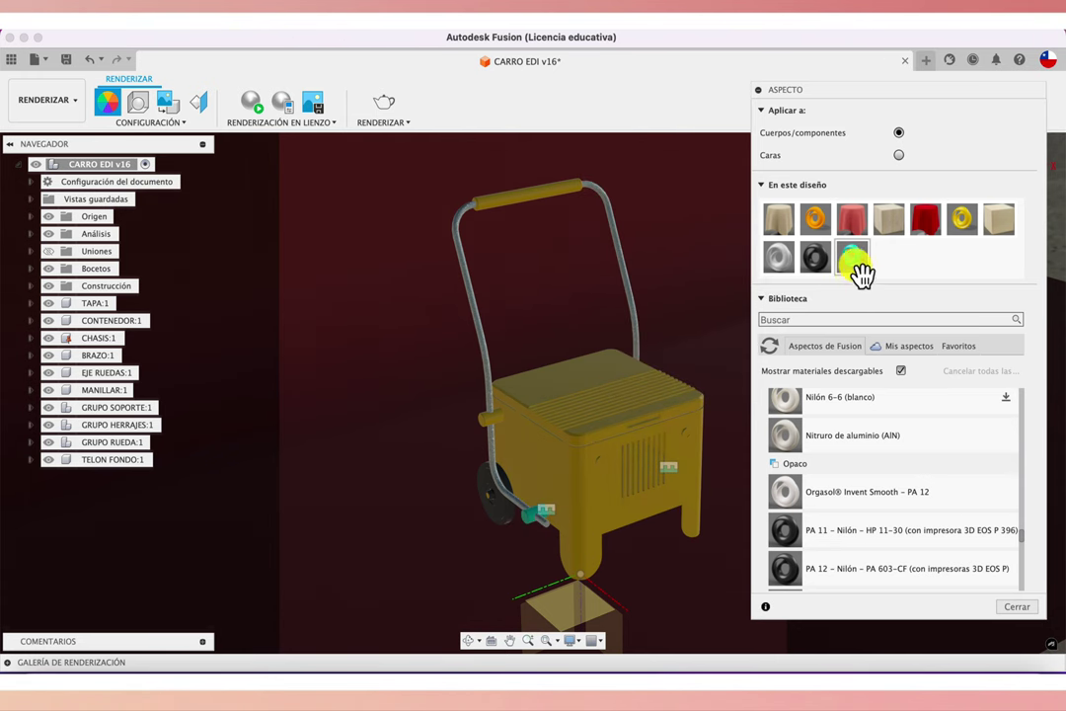
drag(861, 275, 487, 419)
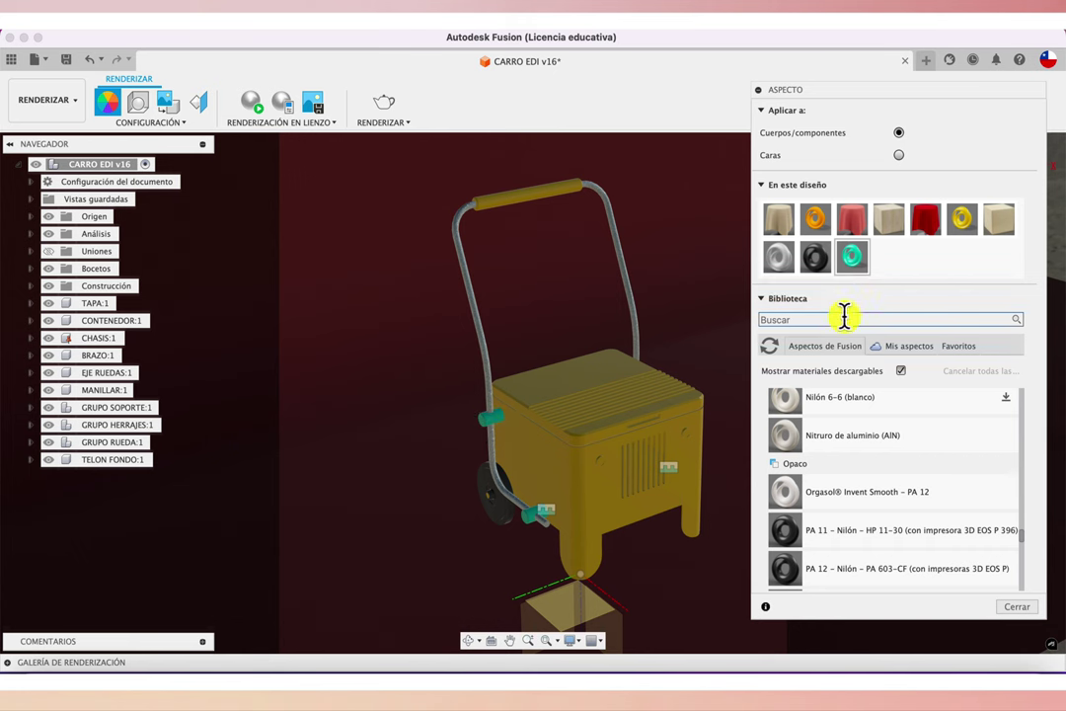
drag(817, 223, 555, 204)
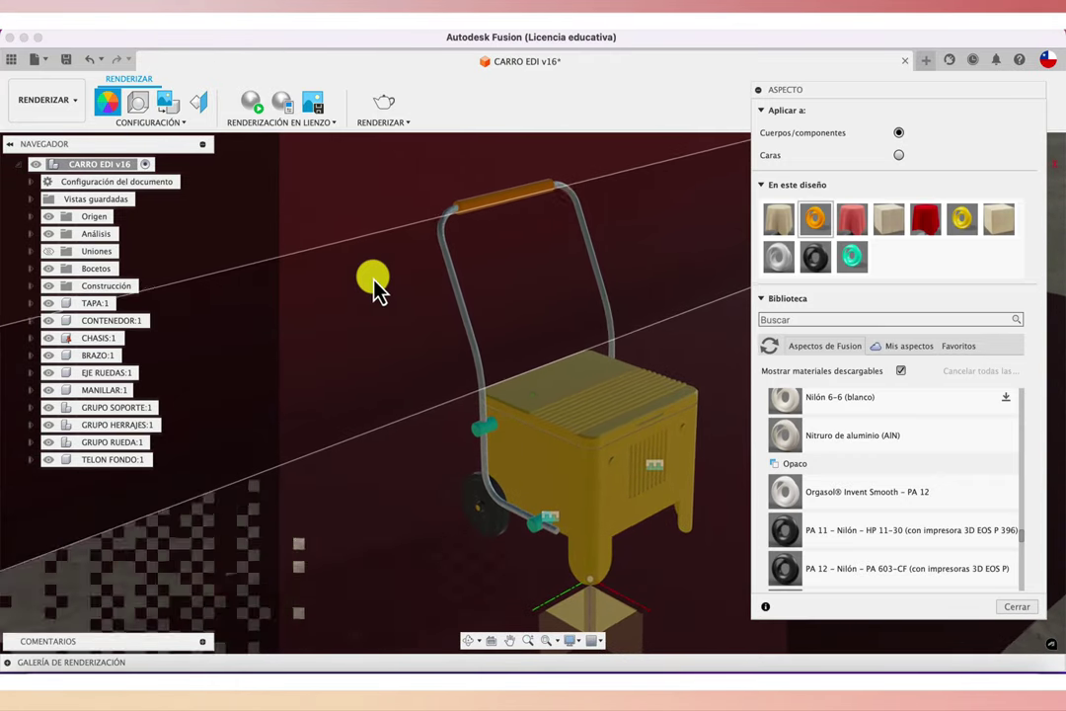
click(251, 102)
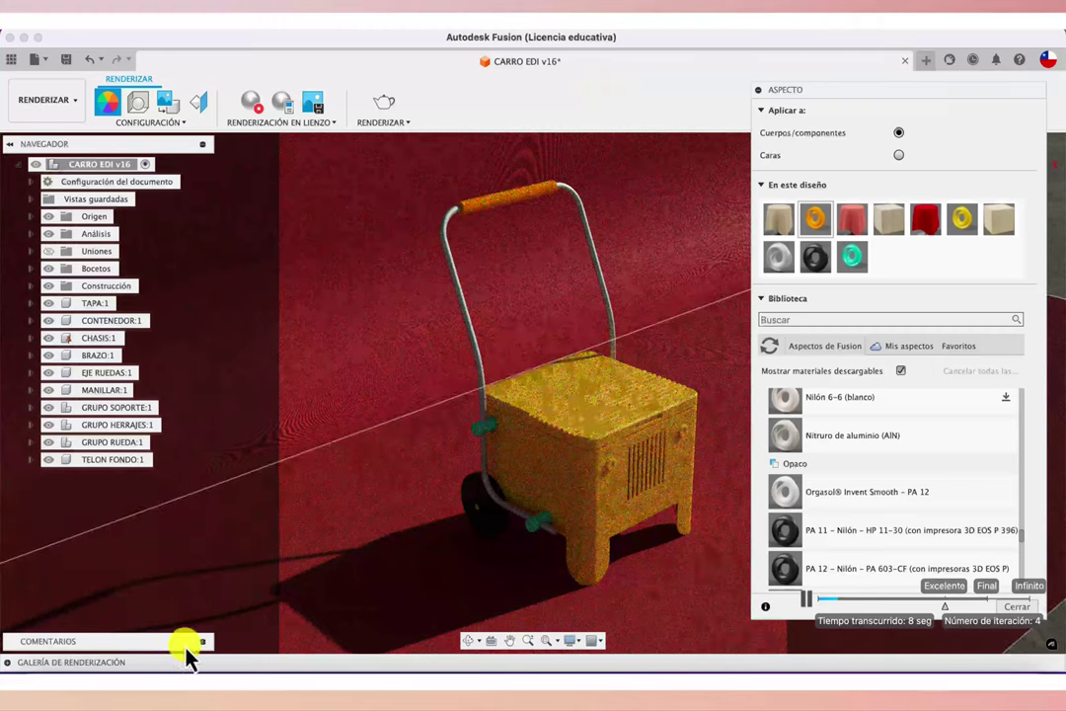
- Search for 'DEWALT PNG' in Chrome
click(94, 654)
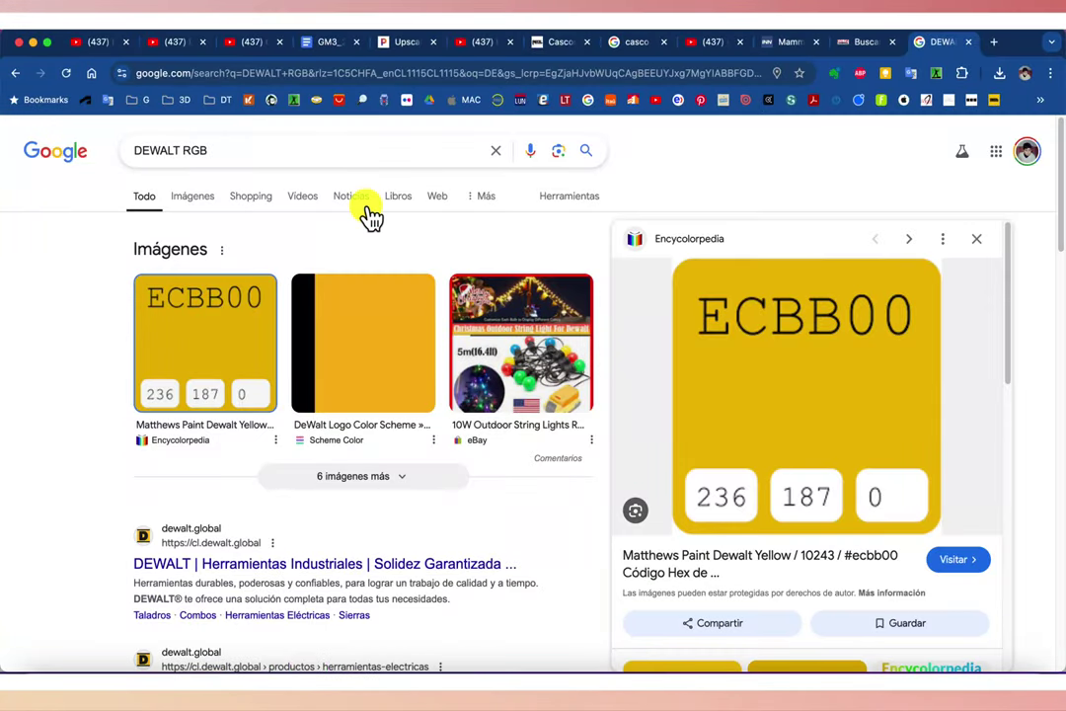
click(237, 151)
key(BackSpace)
key(BackSpace)
key(BackSpace)
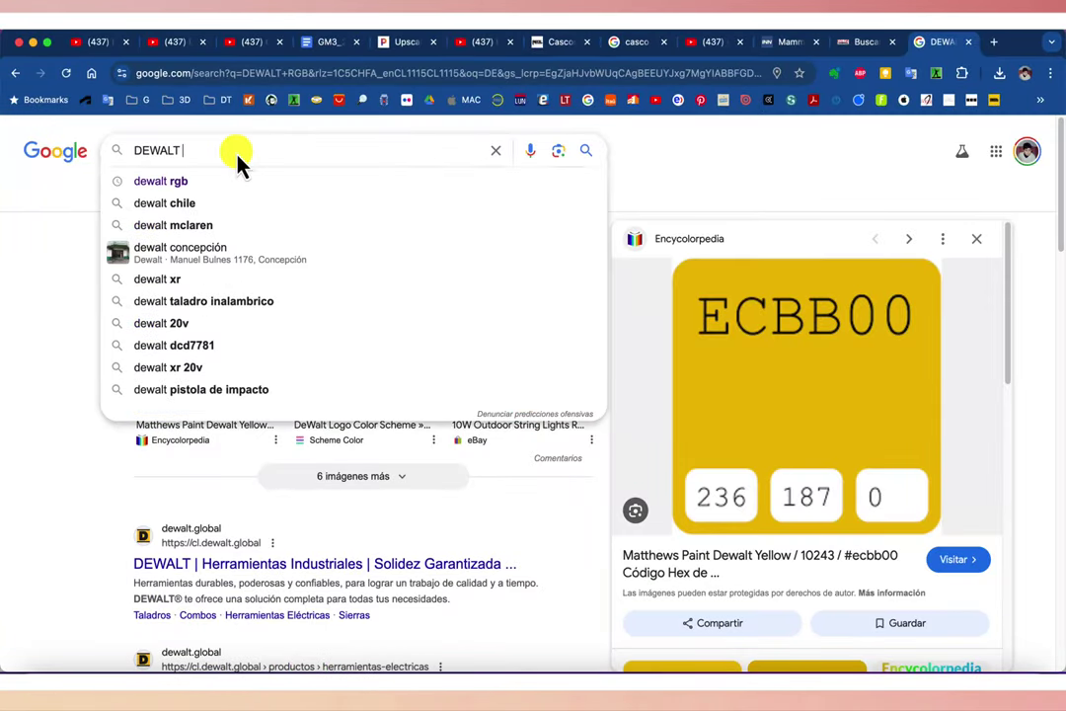
text(PNG)
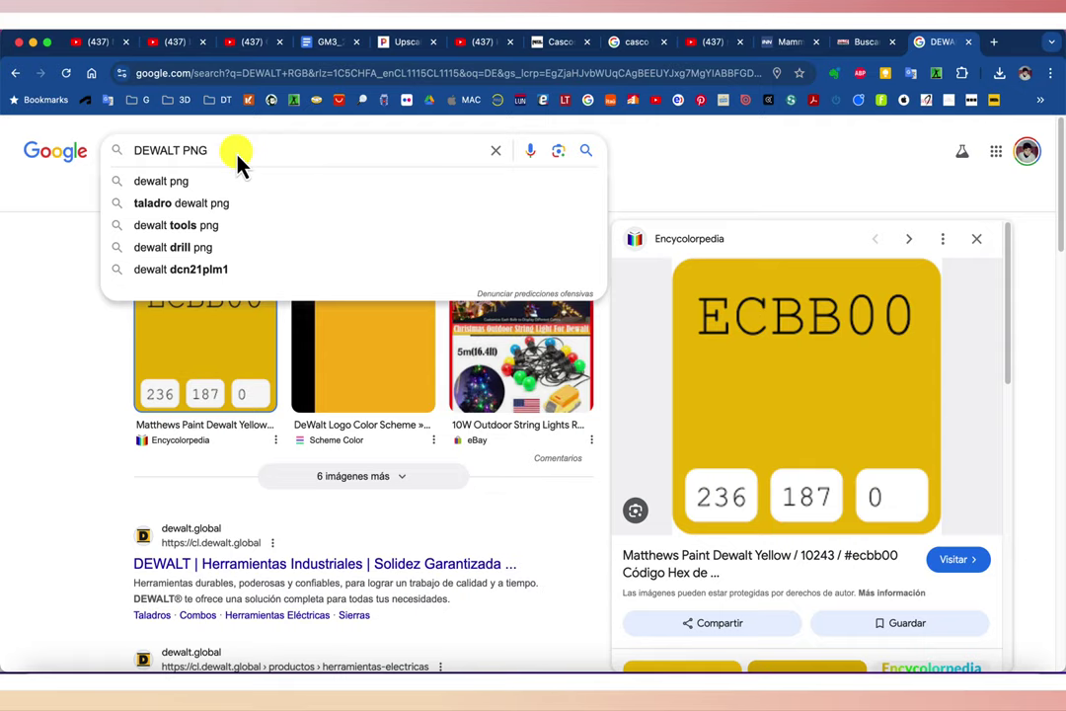
key(Return)
mouse_move(421, 325)
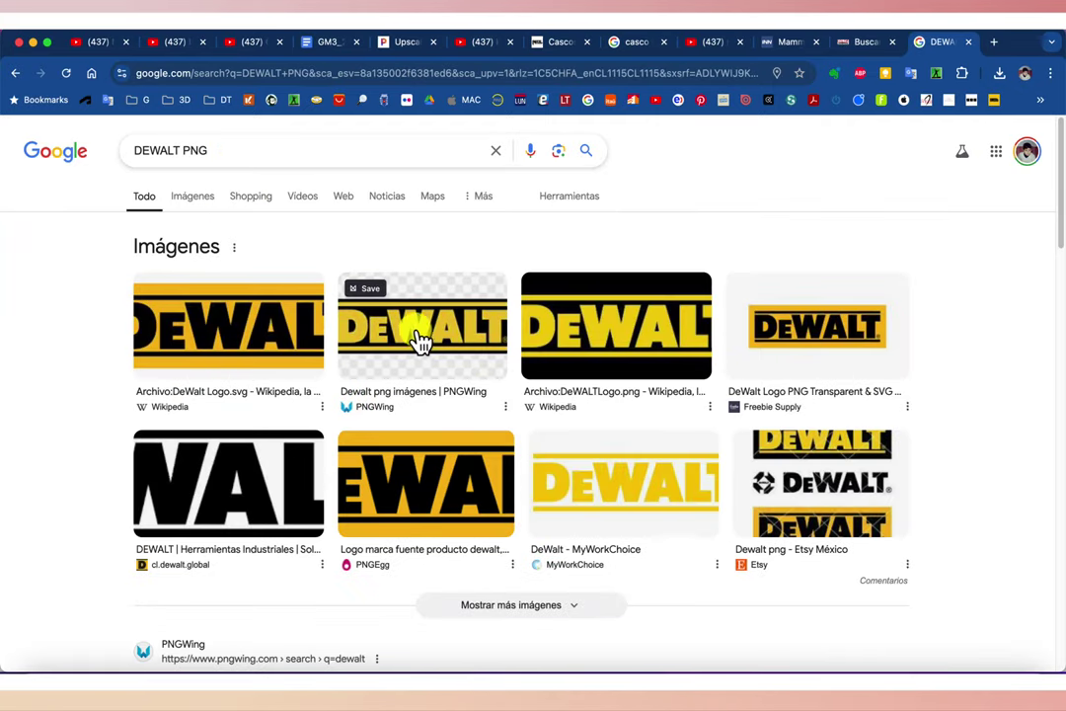
- Open the DeWALT logo detail page on PNGWing
click(447, 343)
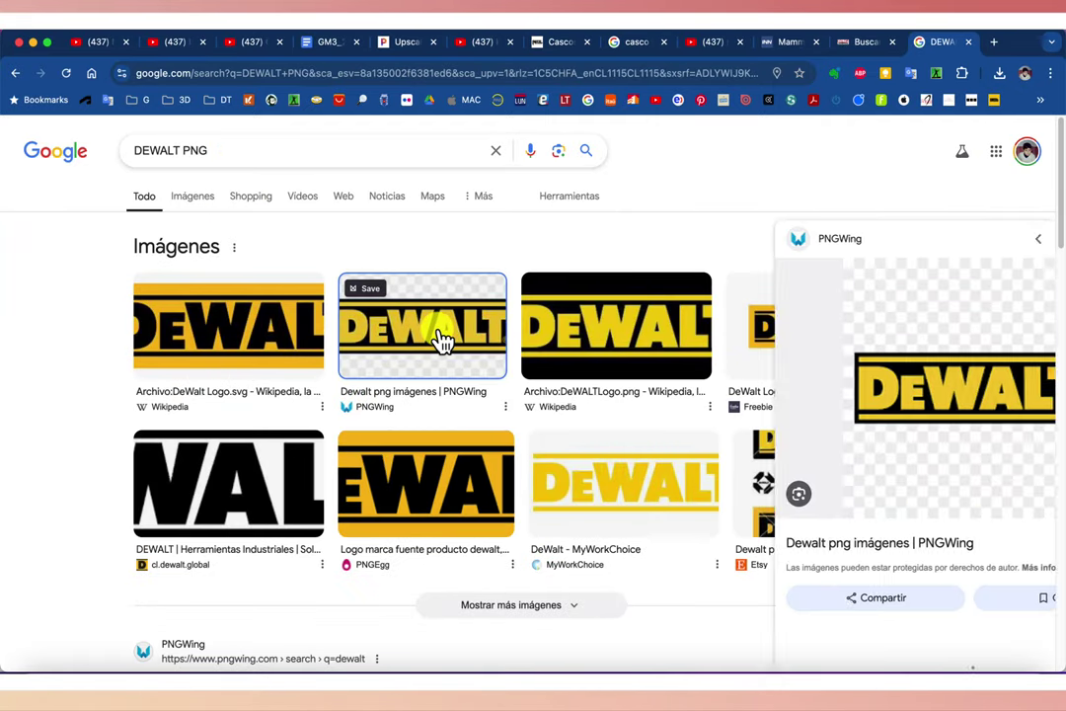
click(825, 423)
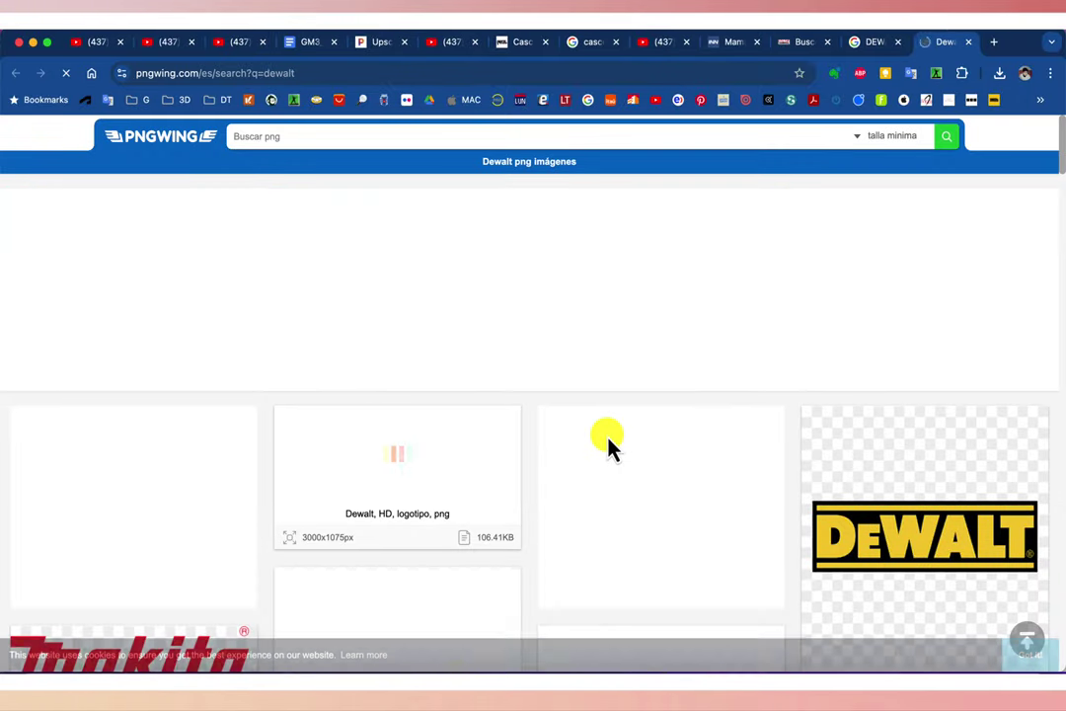
scroll(609, 440, down, 1)
scroll(652, 446, down, 2)
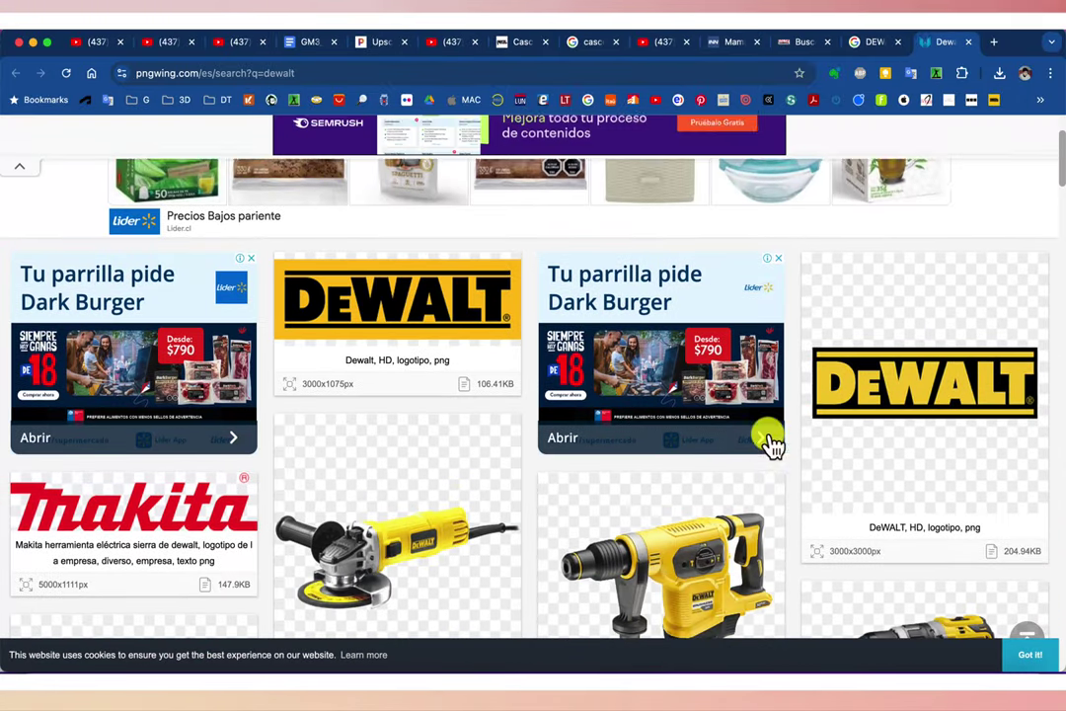
click(909, 359)
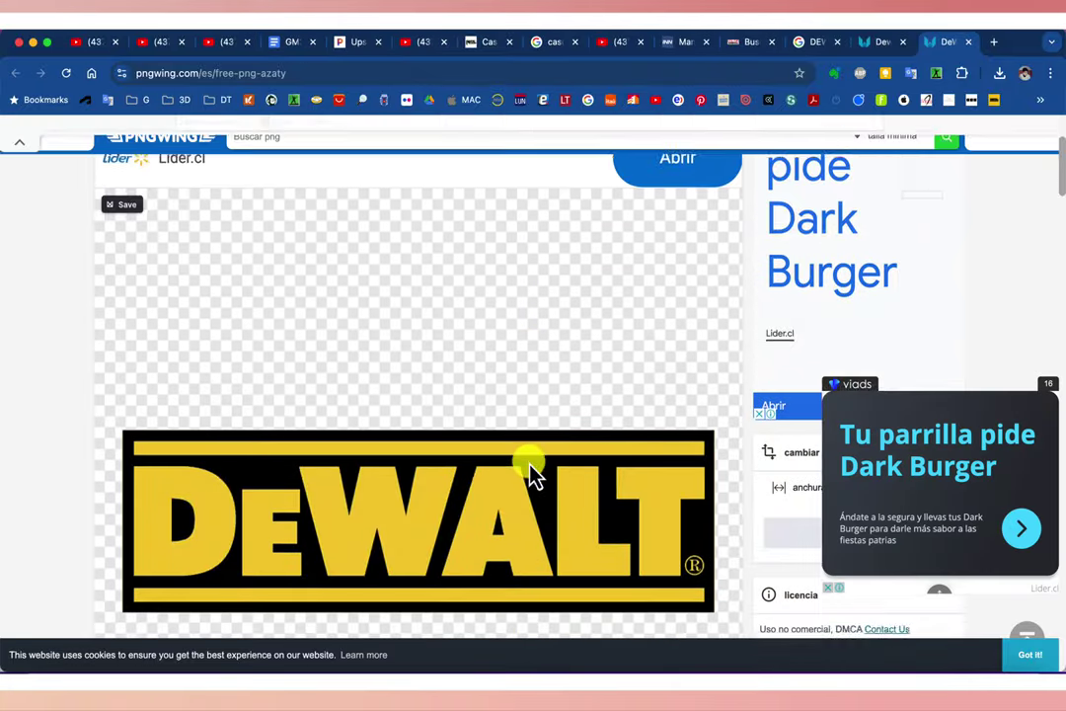
scroll(530, 471, down, 2)
scroll(530, 472, down, 2)
scroll(530, 471, down, 1)
scroll(530, 472, down, 1)
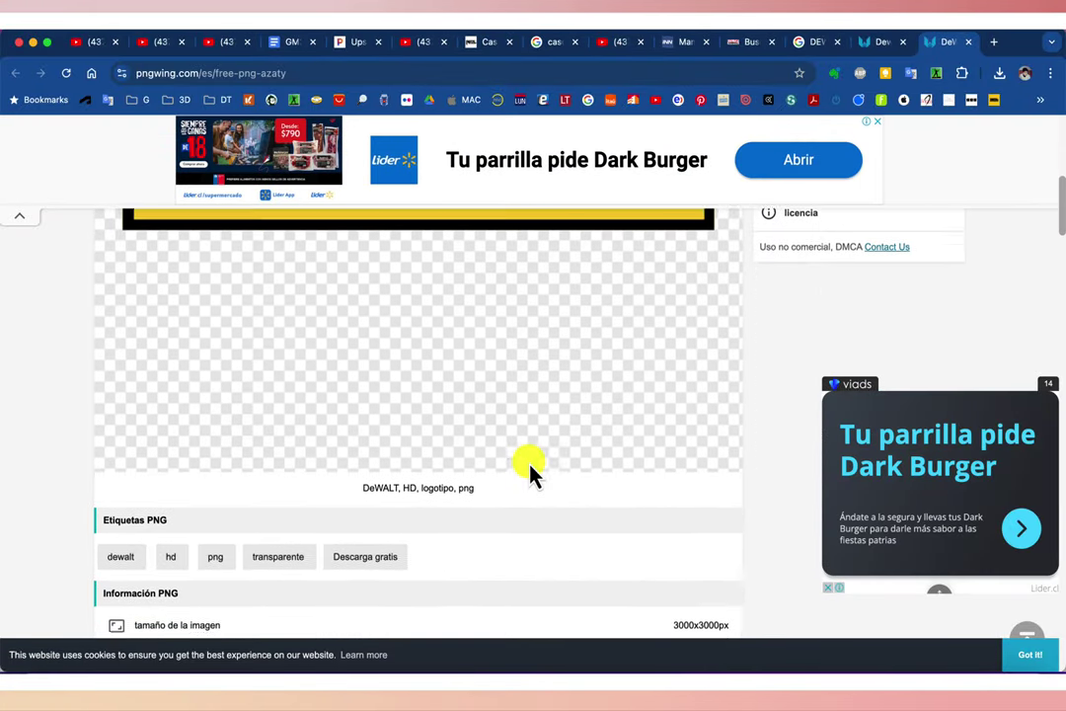
scroll(530, 471, down, 3)
scroll(530, 472, down, 1)
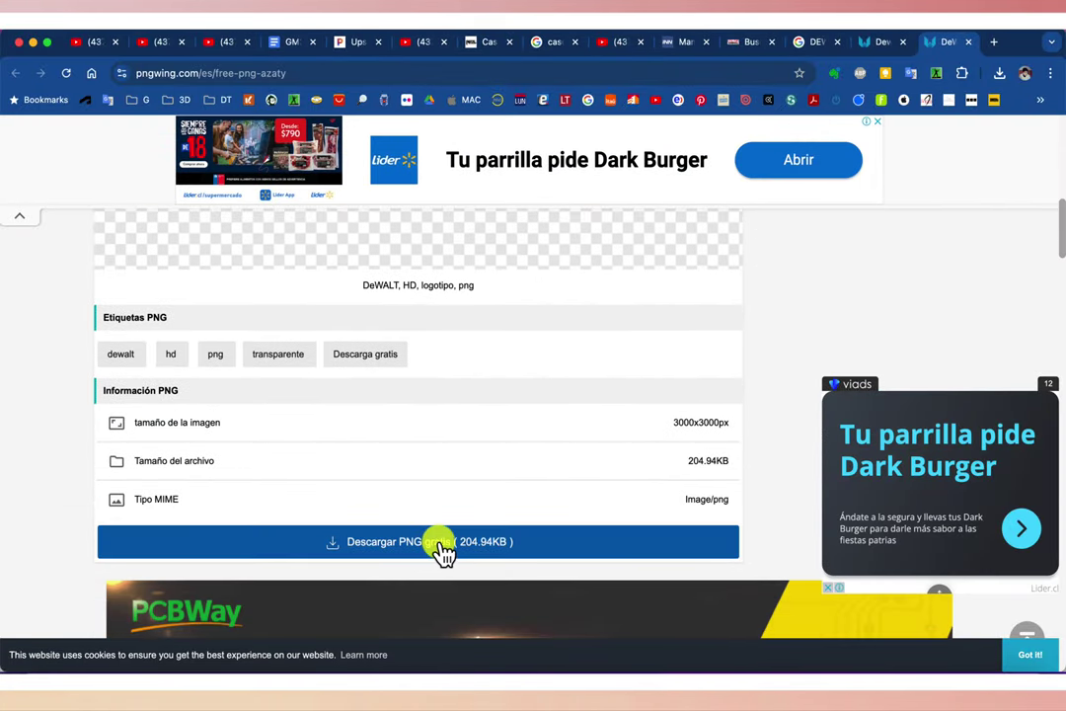
- Download the logo PNG past the ad and letter captcha, then preview and close the file
click(441, 551)
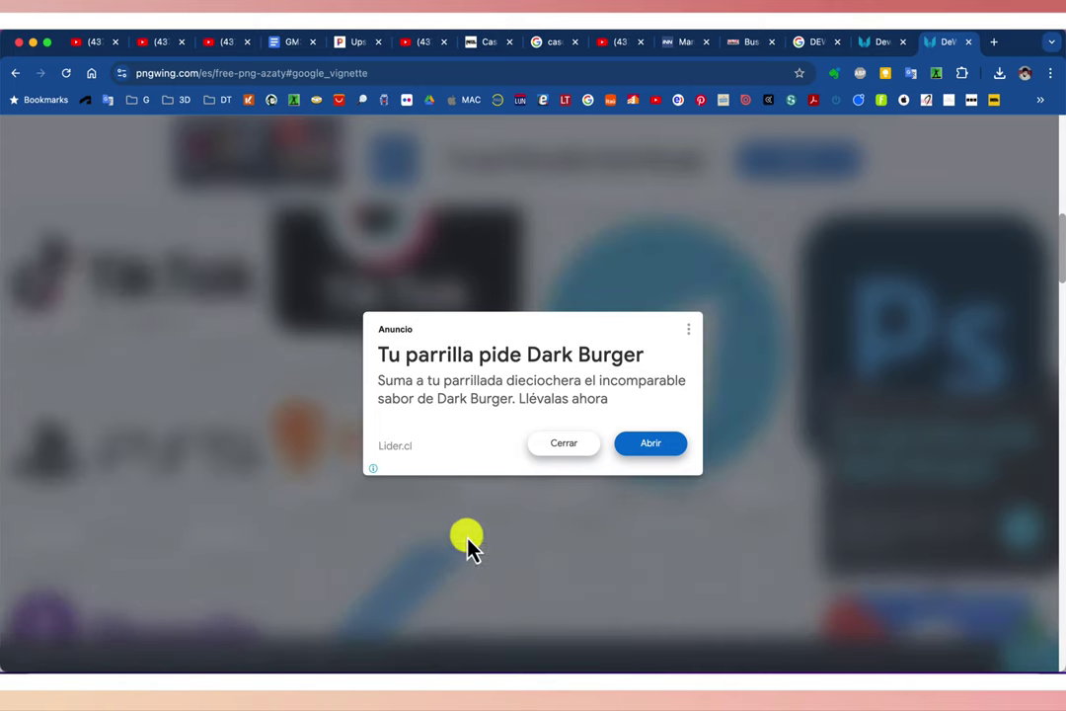
click(569, 443)
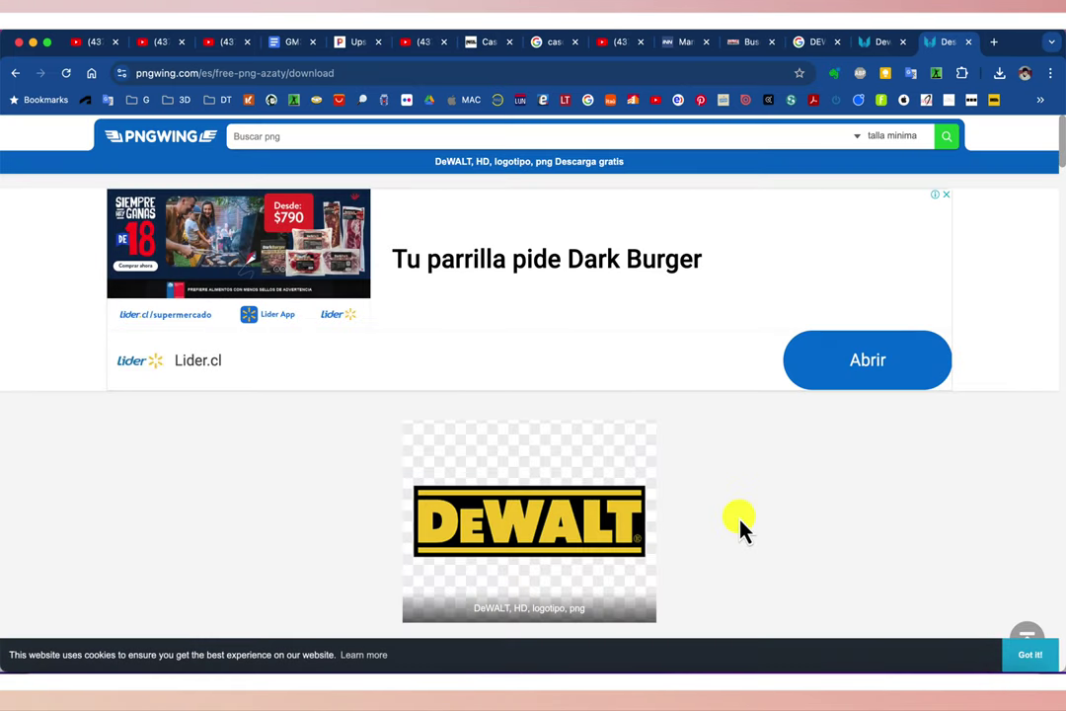
scroll(743, 528, down, 3)
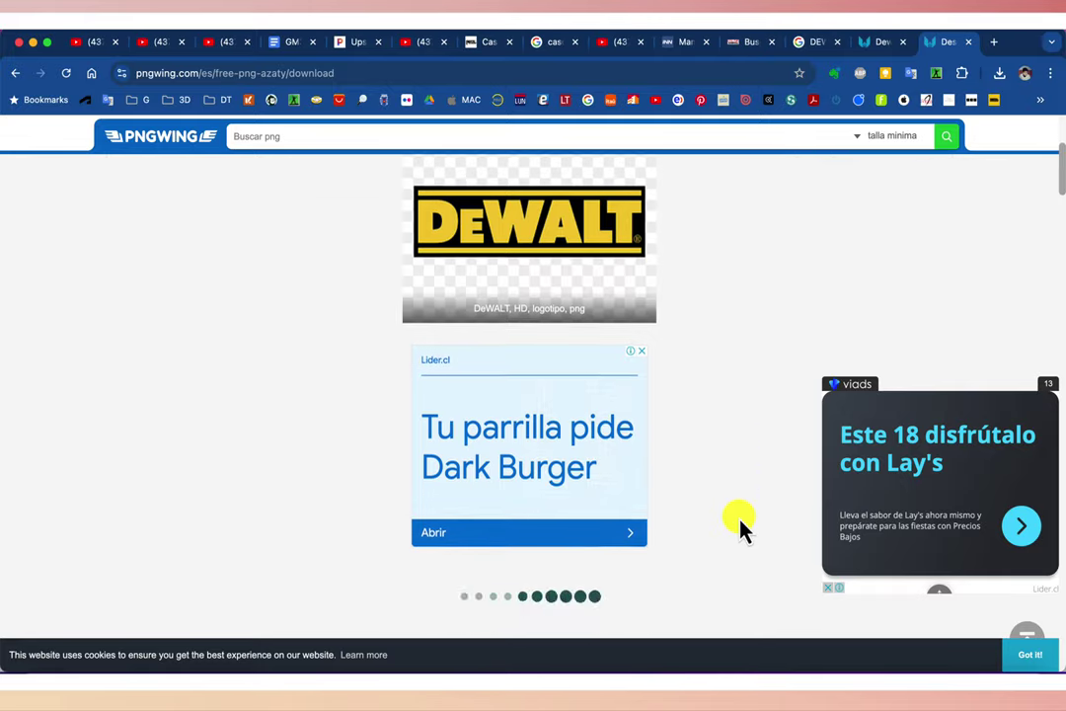
scroll(742, 528, up, 3)
scroll(742, 528, down, 2)
scroll(742, 528, down, 3)
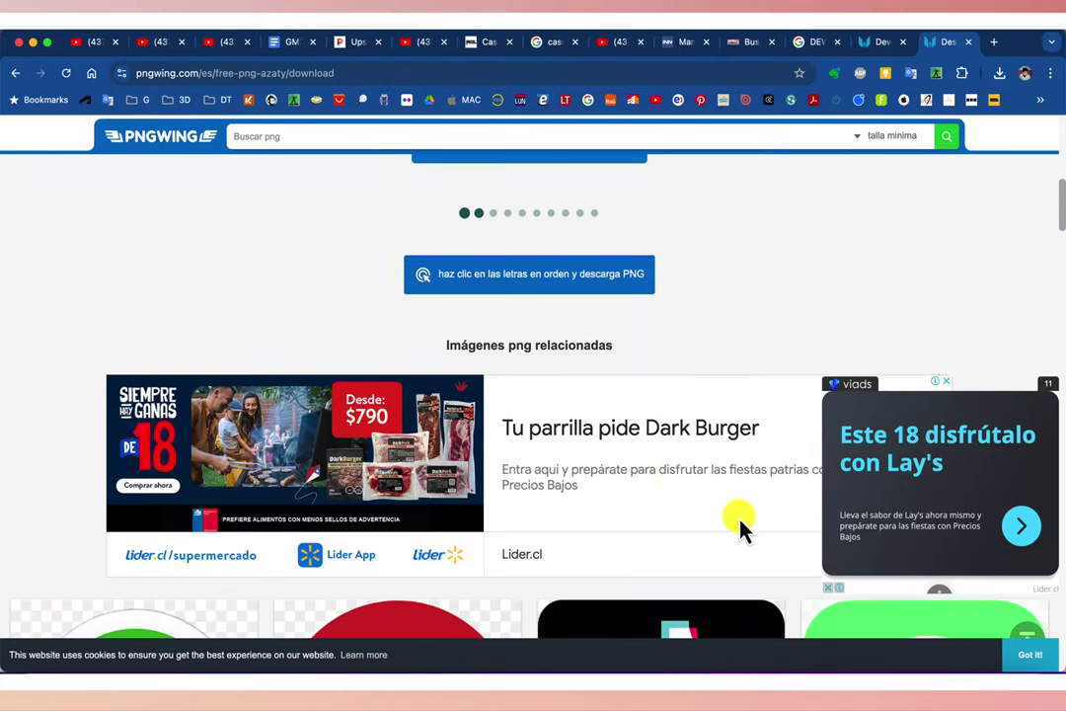
click(590, 280)
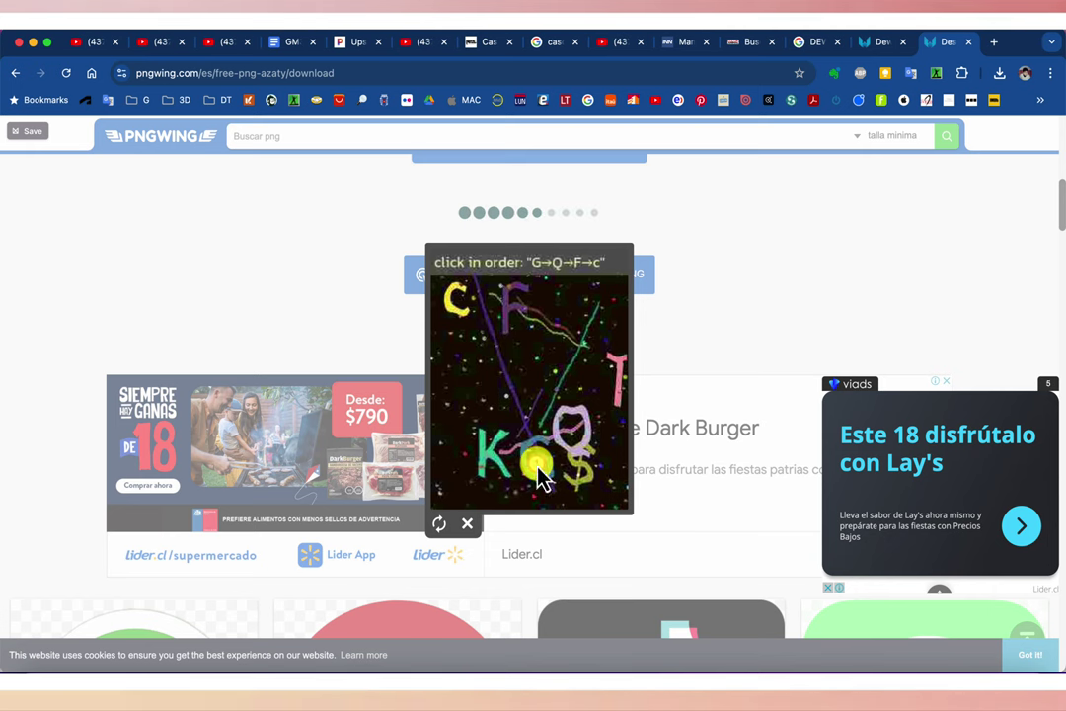
click(564, 427)
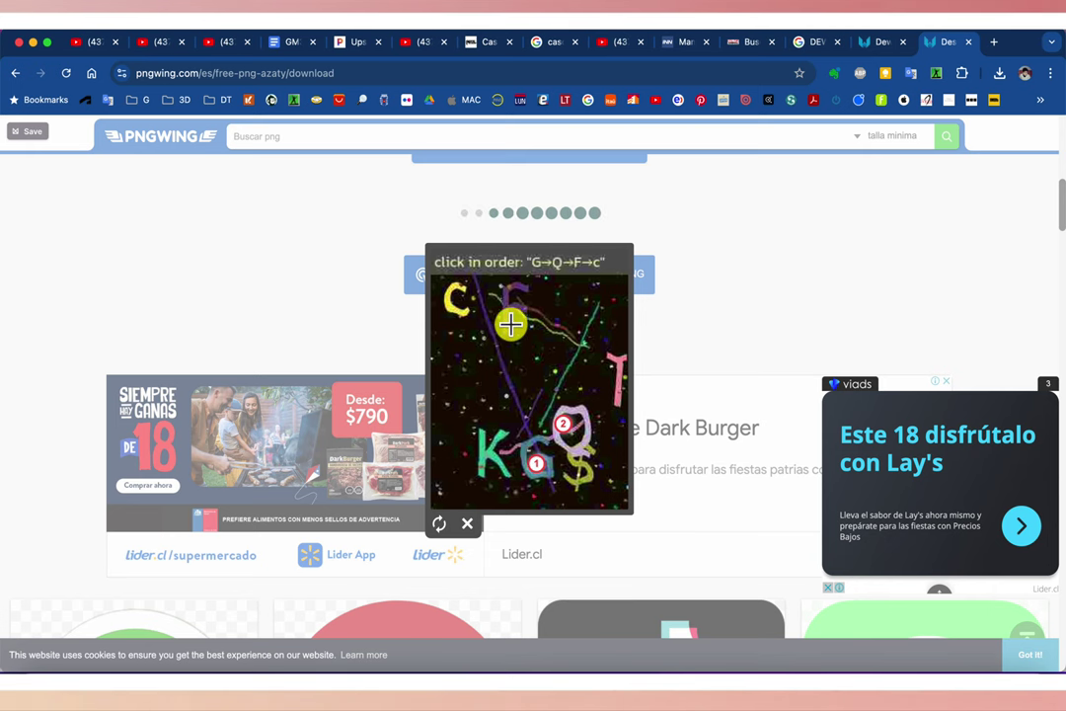
click(508, 314)
click(459, 312)
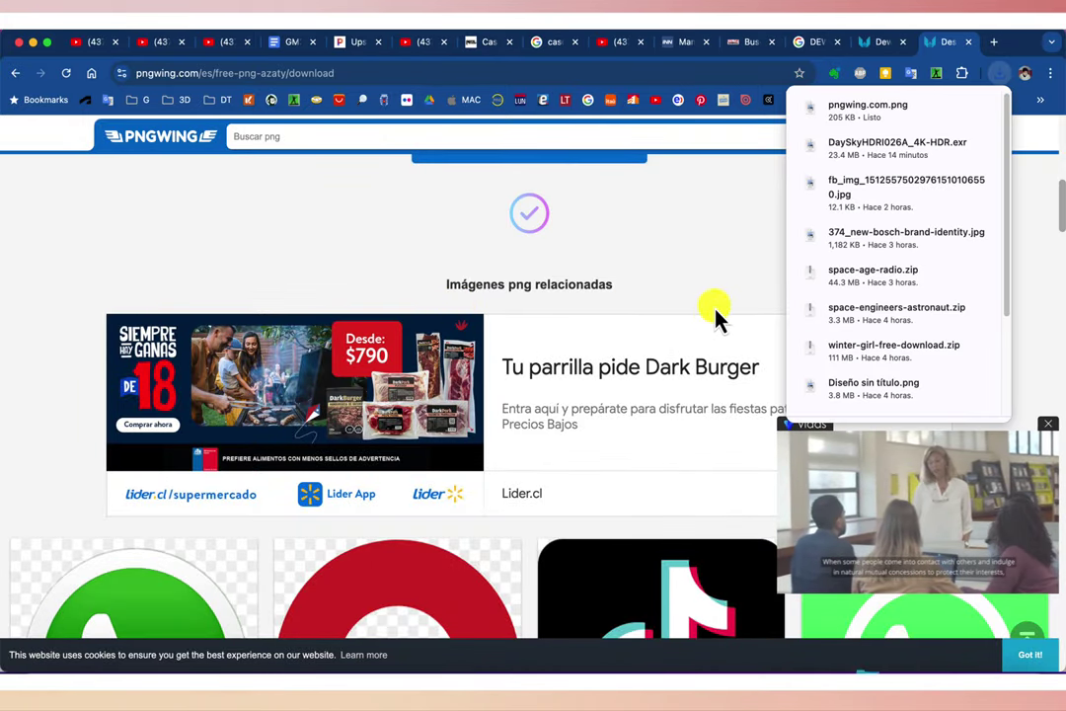
click(840, 108)
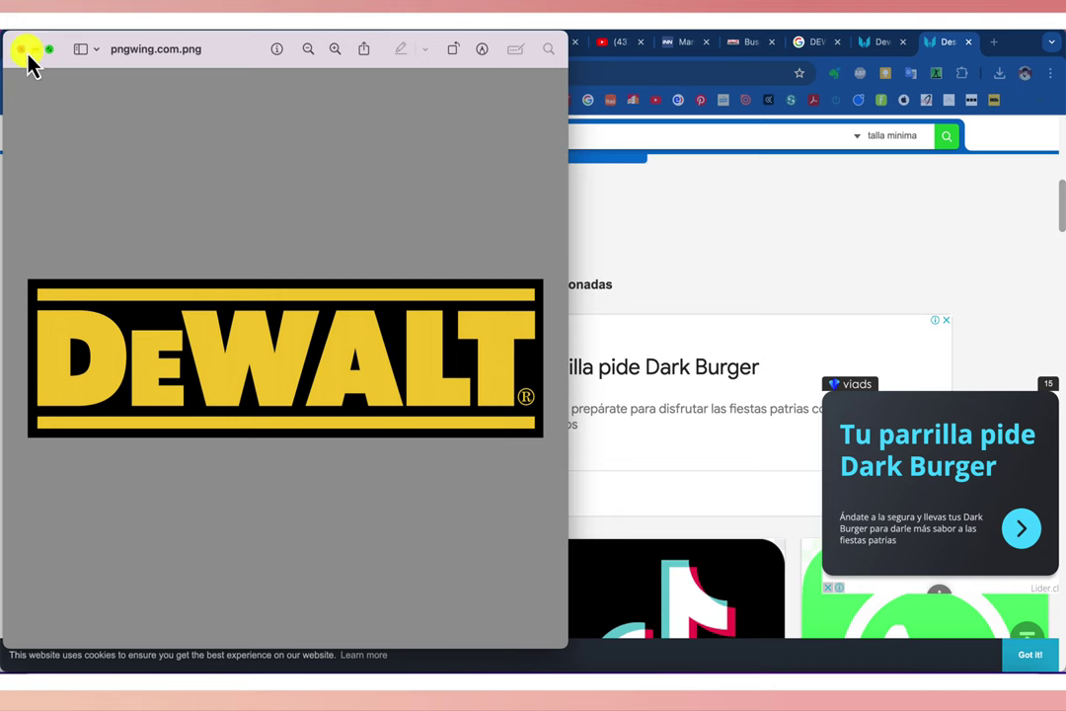
click(21, 49)
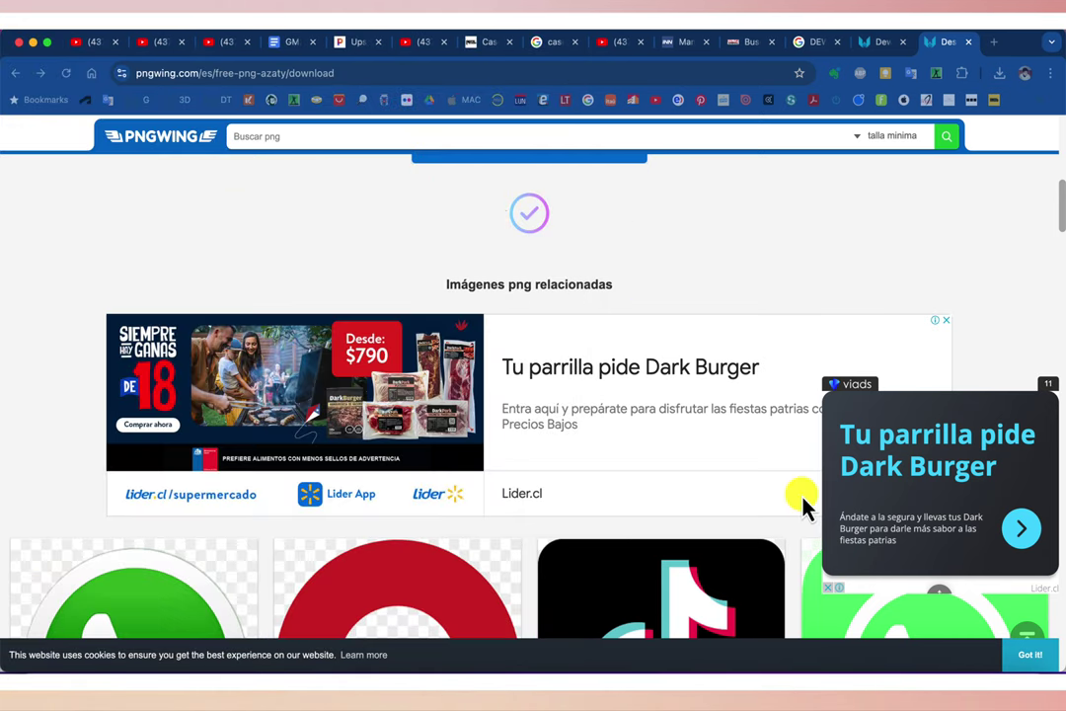
- Bring Fusion back to the front and close the ASPECTO appearance panel
click(742, 663)
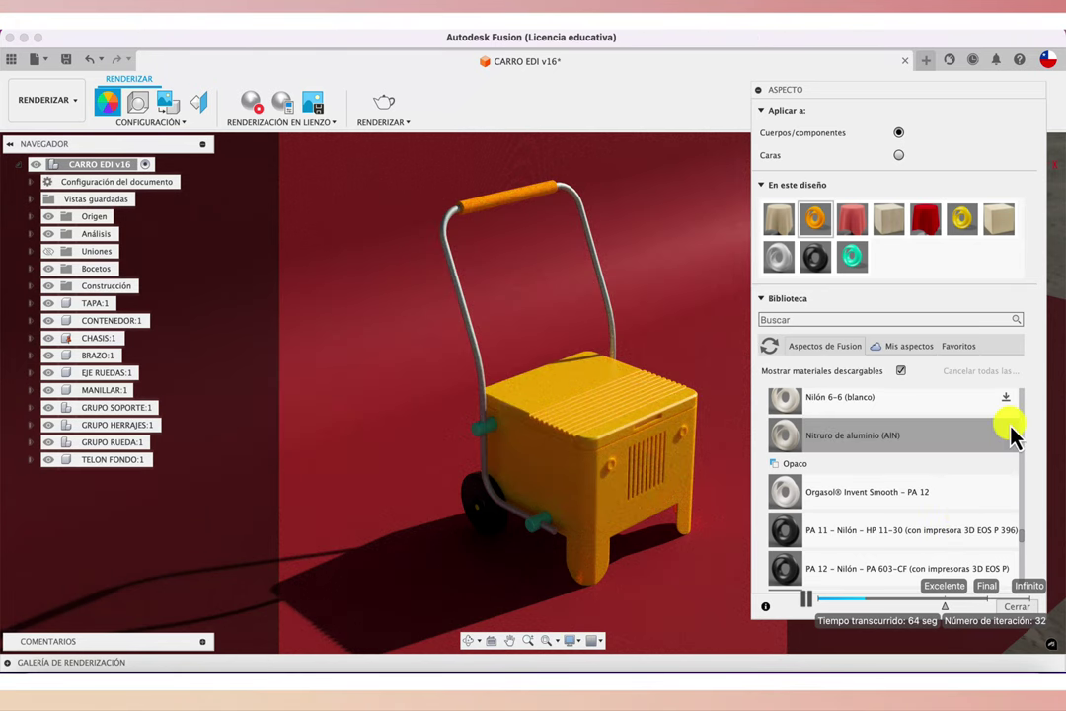
drag(904, 95, 845, 45)
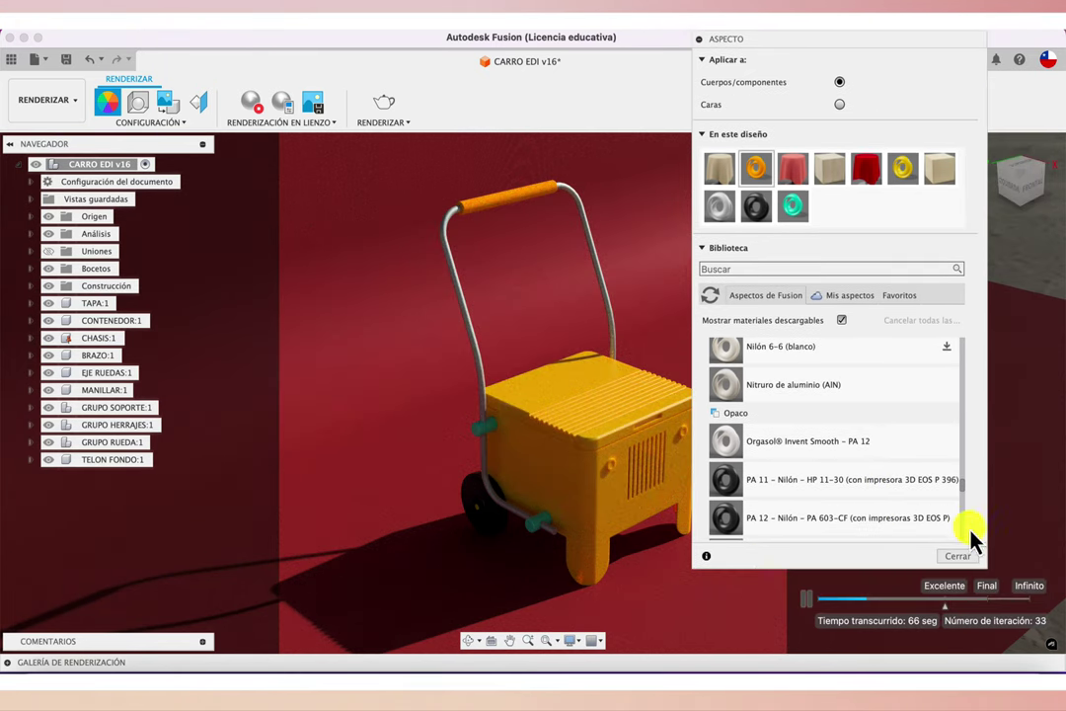
click(958, 559)
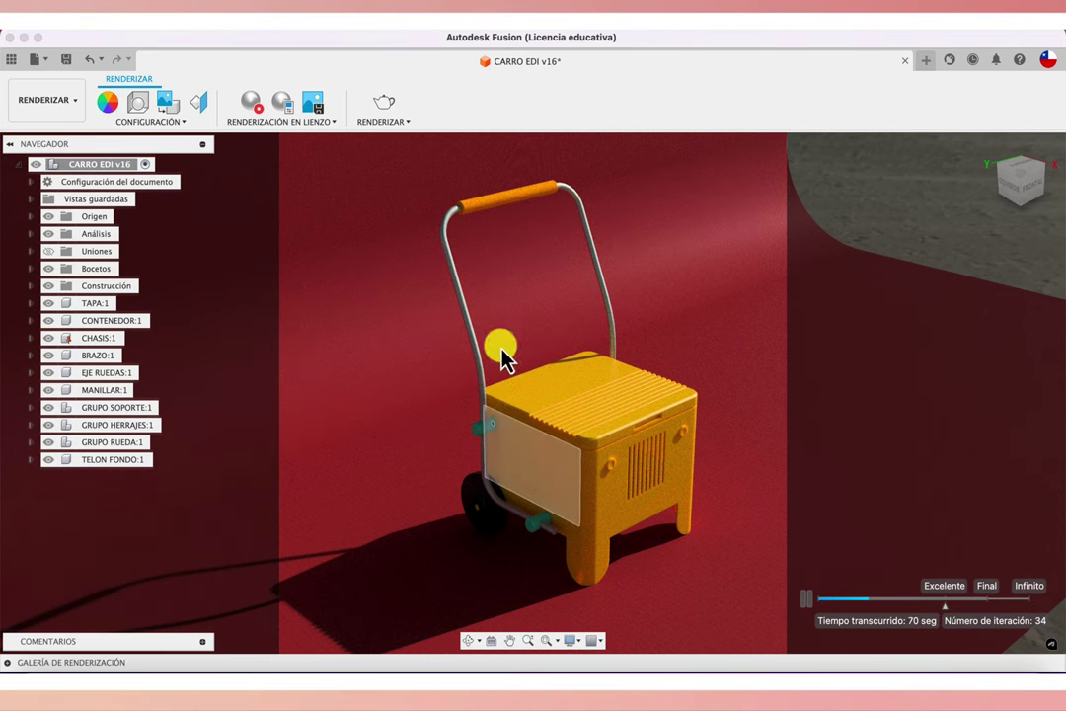
click(170, 110)
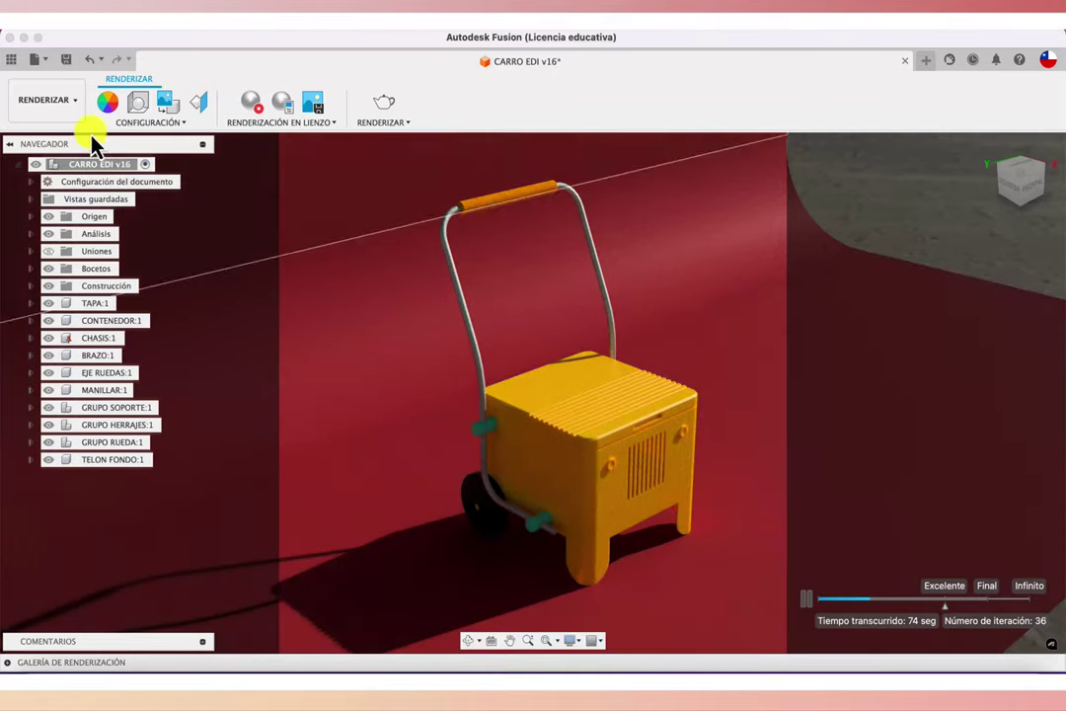
- Switch to the DISEÑO workspace and zoom in on the yellow cart
click(67, 99)
click(66, 136)
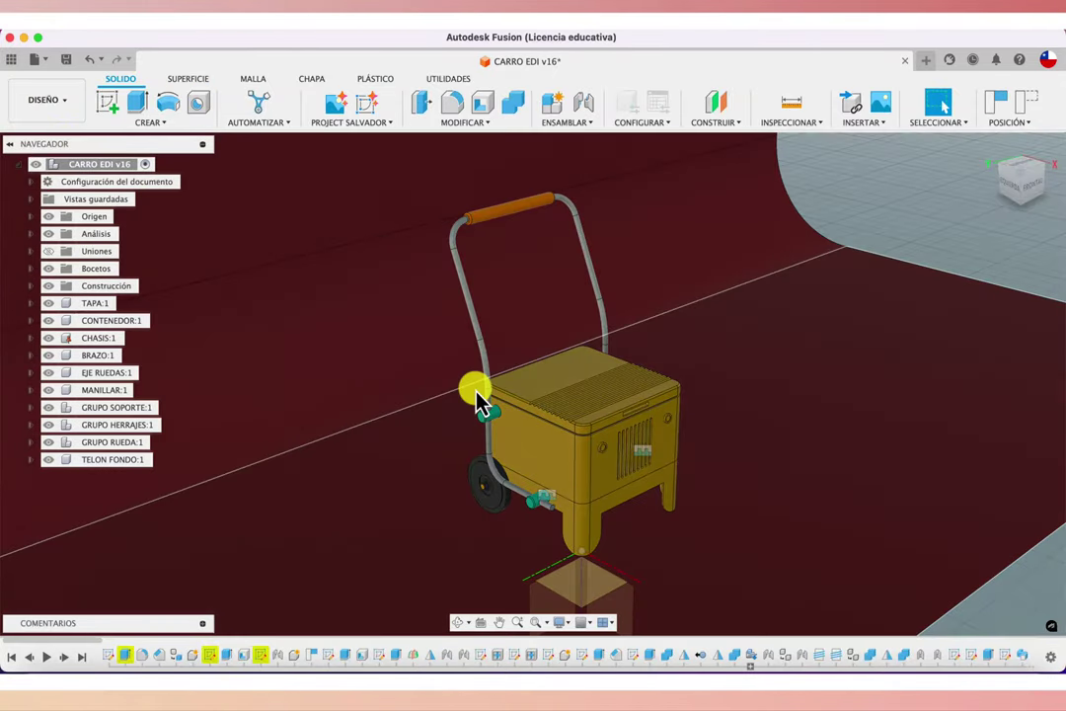
scroll(479, 402, up, 2)
scroll(483, 405, up, 2)
scroll(486, 407, up, 2)
scroll(489, 410, up, 1)
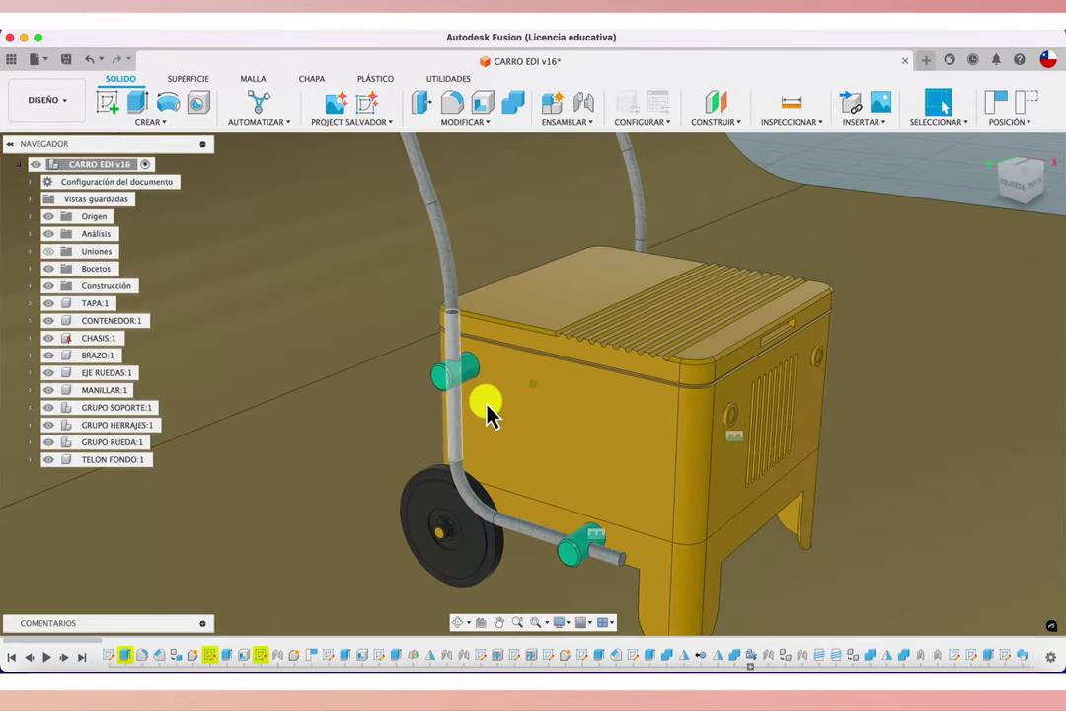
scroll(488, 413, up, 2)
- Insert a decal on the container's front face using pngwing.com.png from Downloads
click(575, 399)
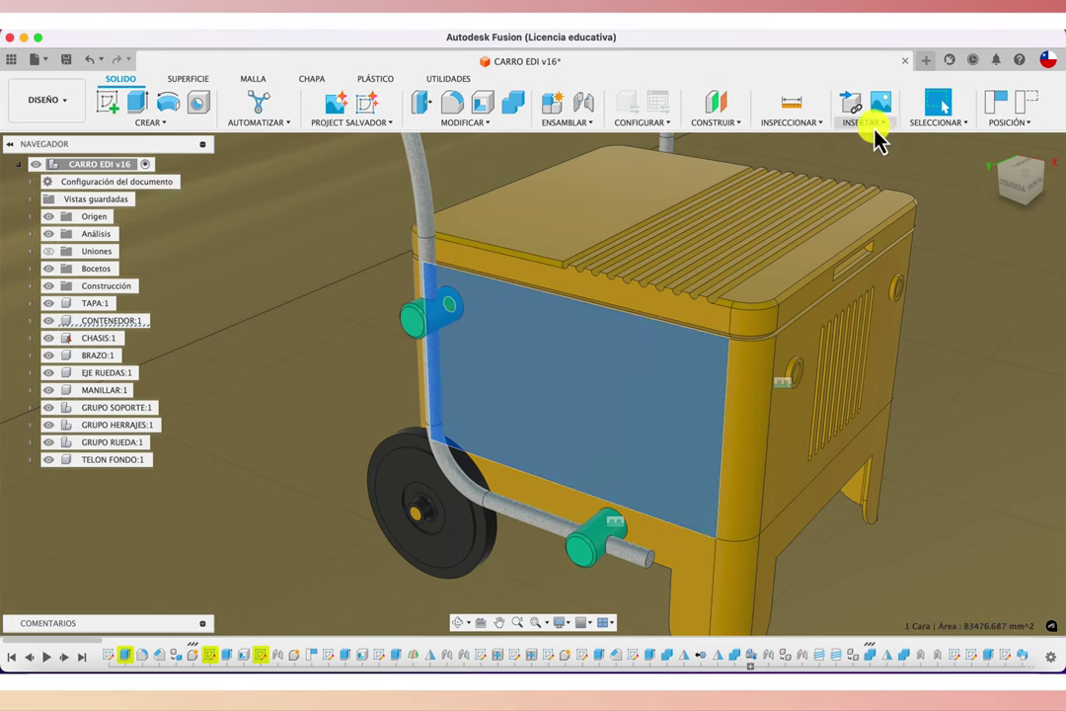
click(873, 129)
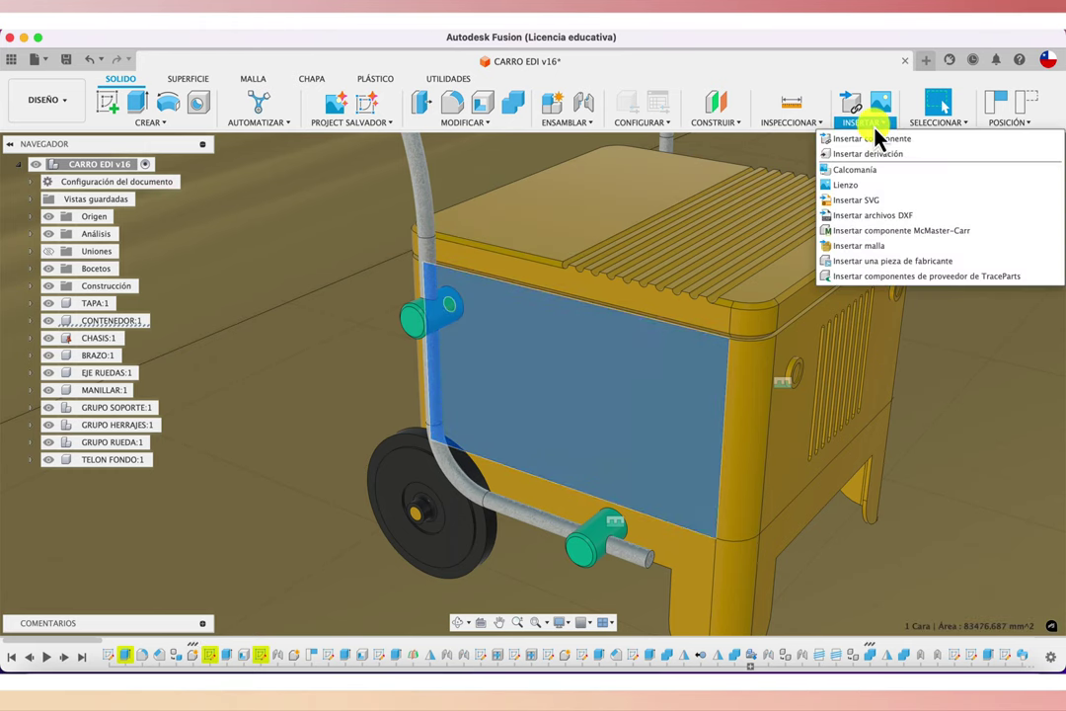
click(855, 170)
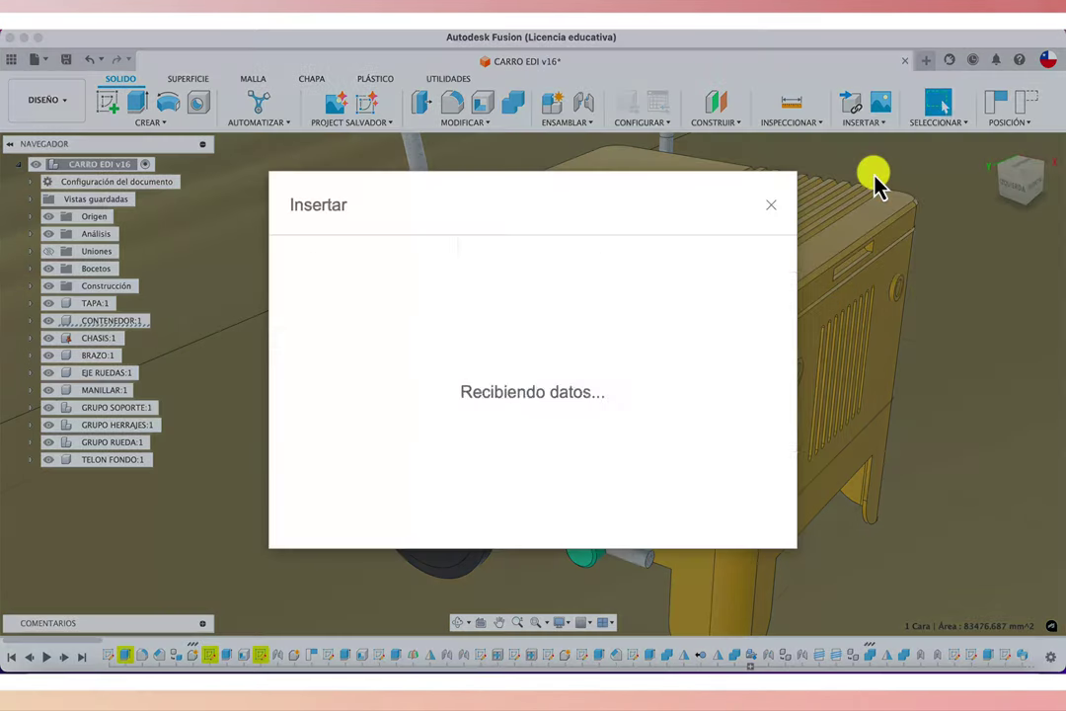
click(383, 506)
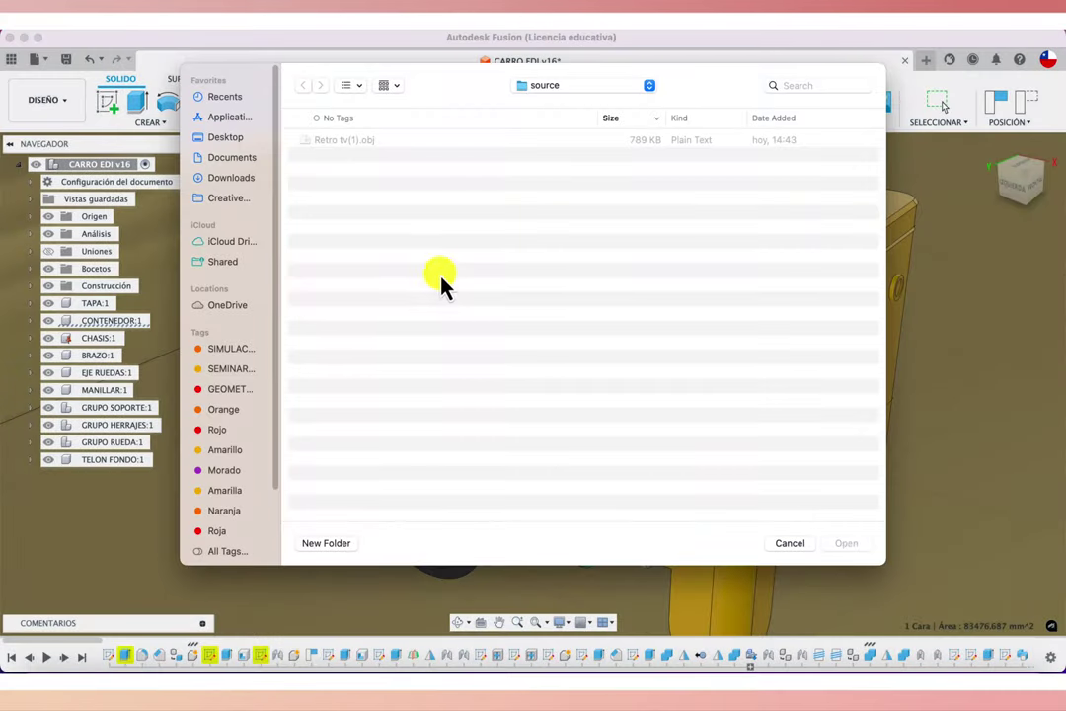
click(236, 180)
click(365, 198)
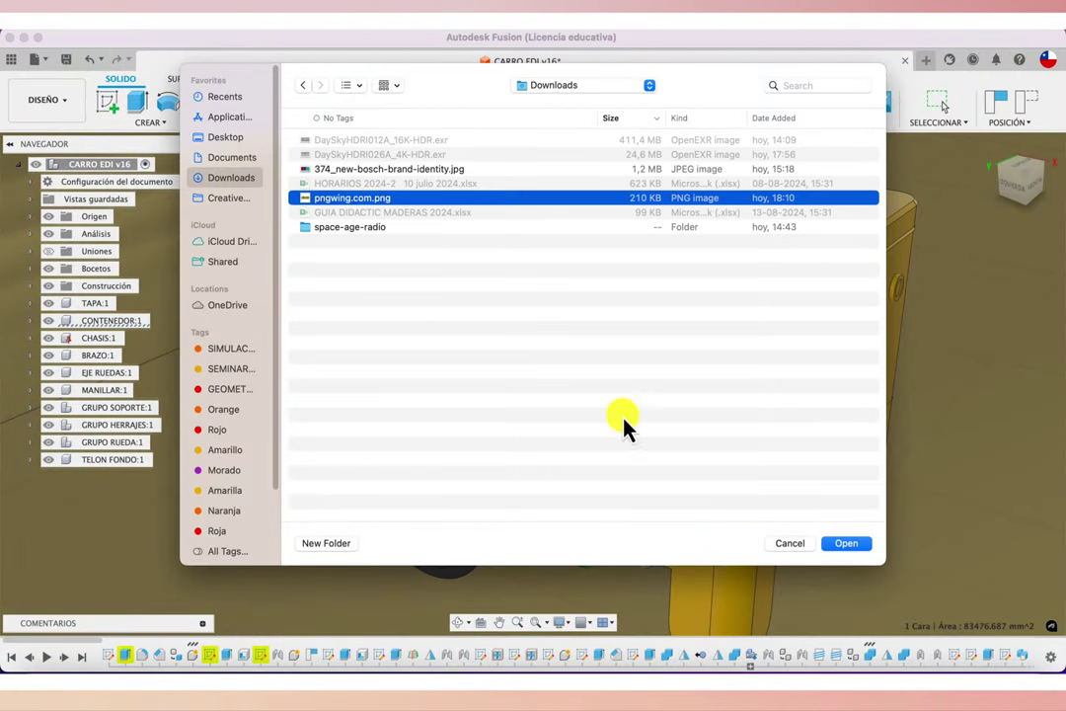
click(837, 550)
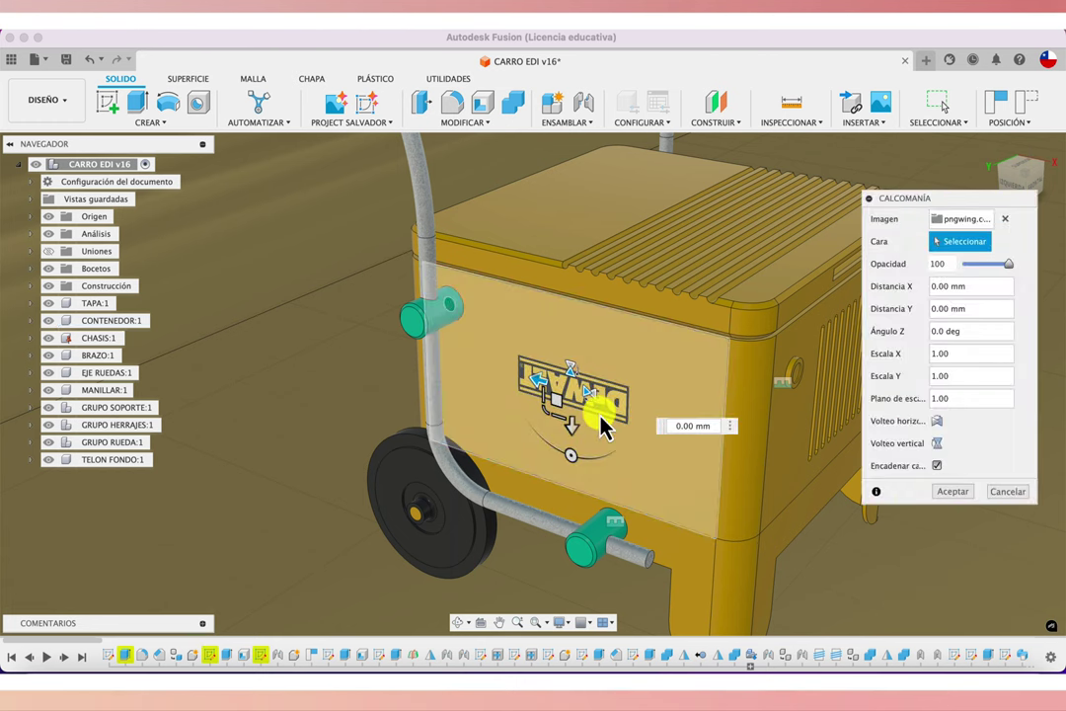
- Rotate the logo upright, centre it on the side with Encadenar caras off, and accept
mouse_move(568, 455)
mouse_down()
mouse_move(555, 451)
mouse_move(535, 380)
mouse_move(589, 375)
mouse_move(574, 370)
mouse_move(586, 409)
mouse_move(617, 373)
mouse_move(593, 379)
mouse_move(578, 409)
mouse_up()
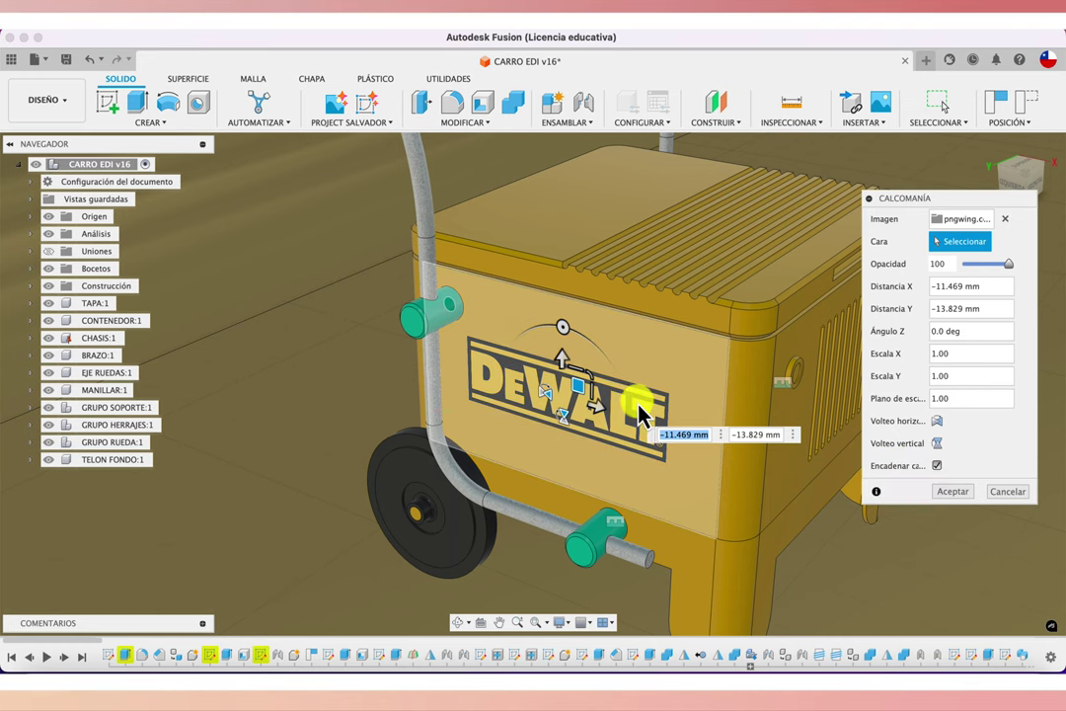
click(592, 415)
drag(602, 414, 692, 453)
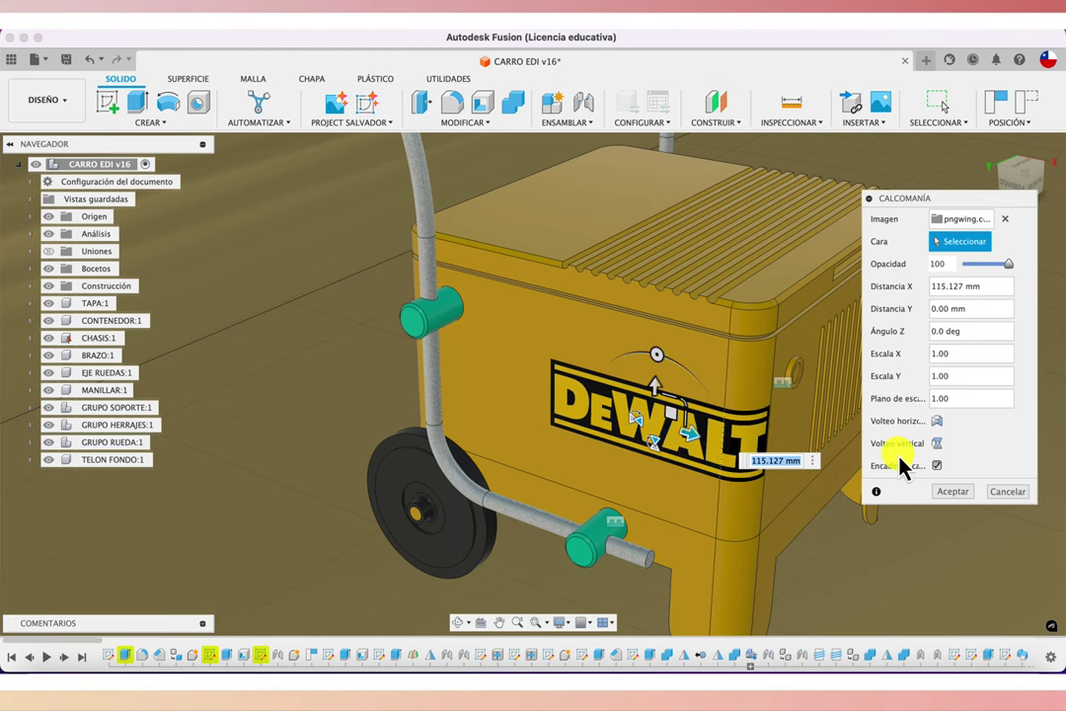
click(938, 466)
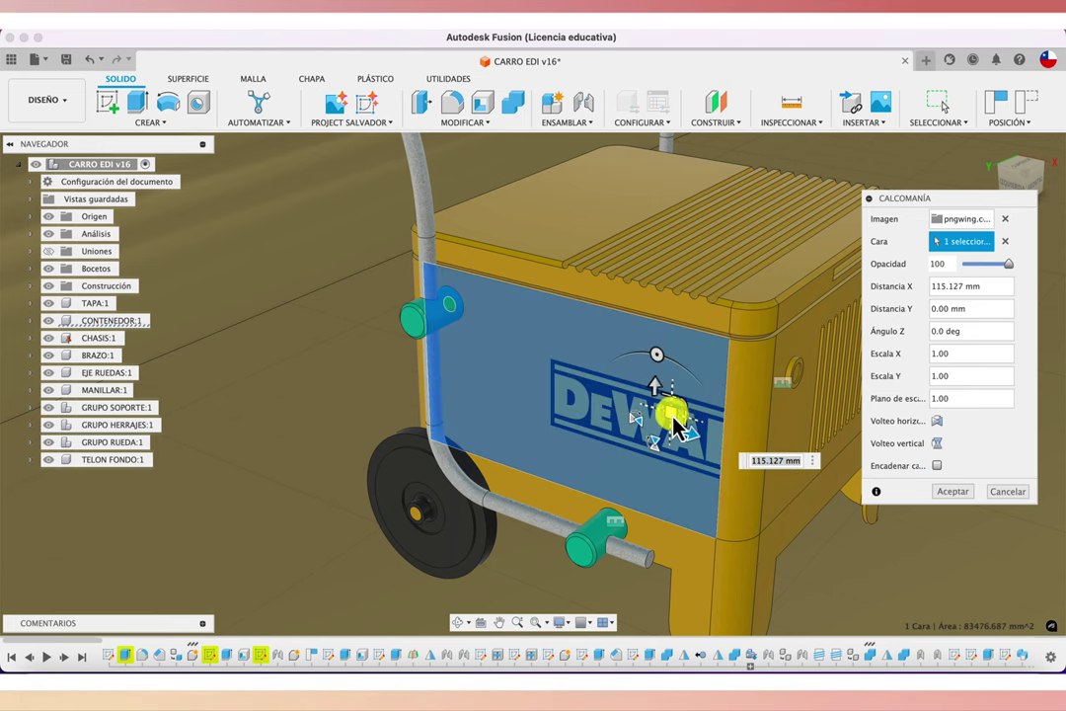
mouse_move(633, 406)
mouse_down()
mouse_move(579, 405)
mouse_move(573, 395)
mouse_move(578, 410)
mouse_move(585, 400)
mouse_up()
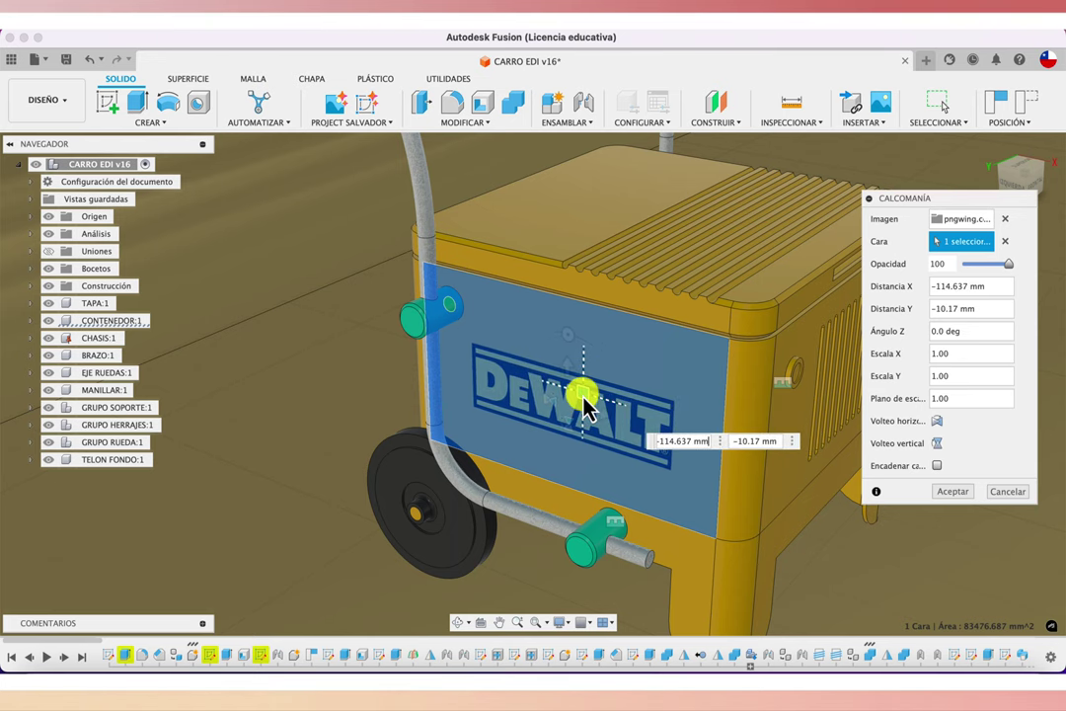
click(952, 493)
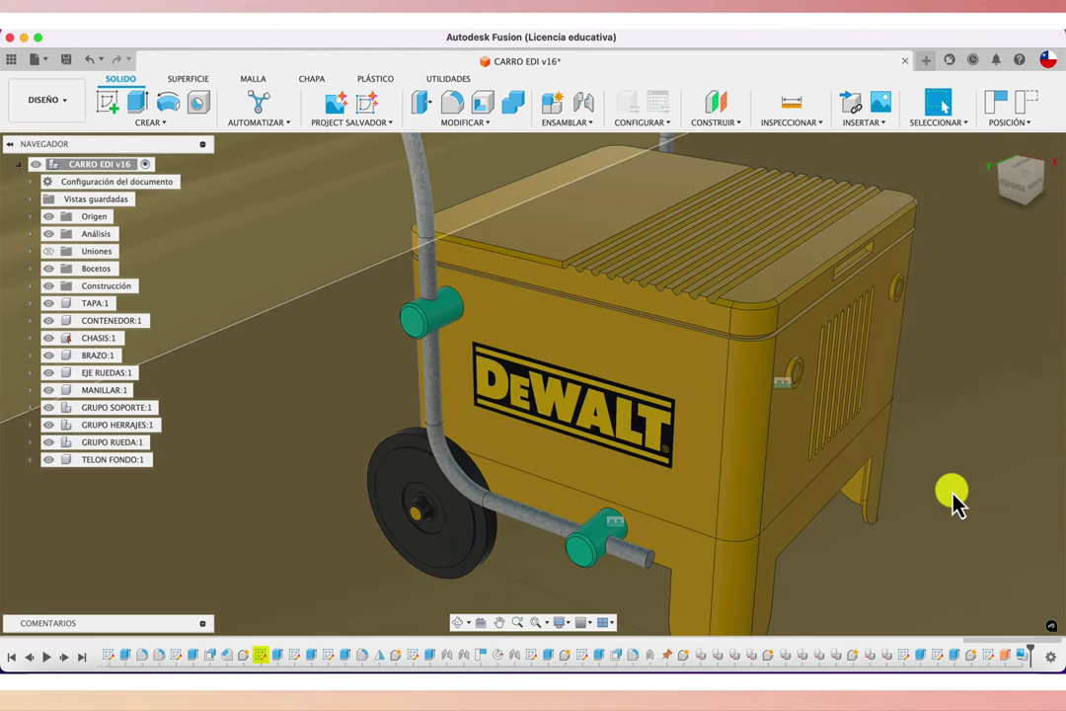
- Switch to the RENDERIZAR workspace and start an in-canvas render of the logo-decorated cart
click(55, 115)
click(69, 187)
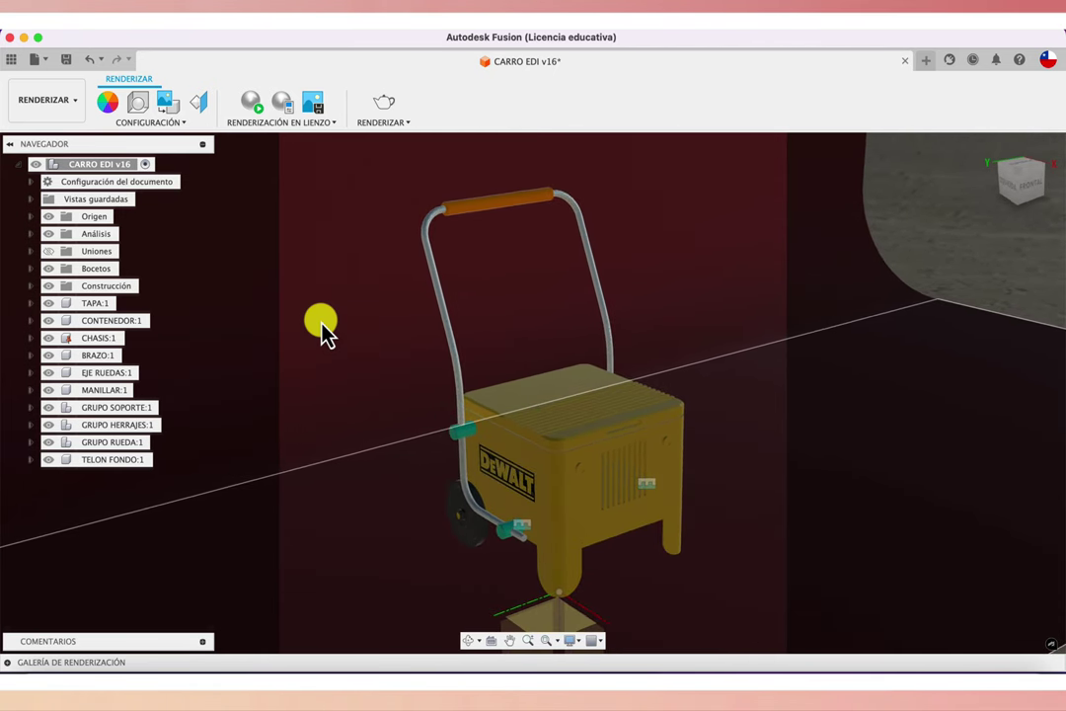
click(253, 110)
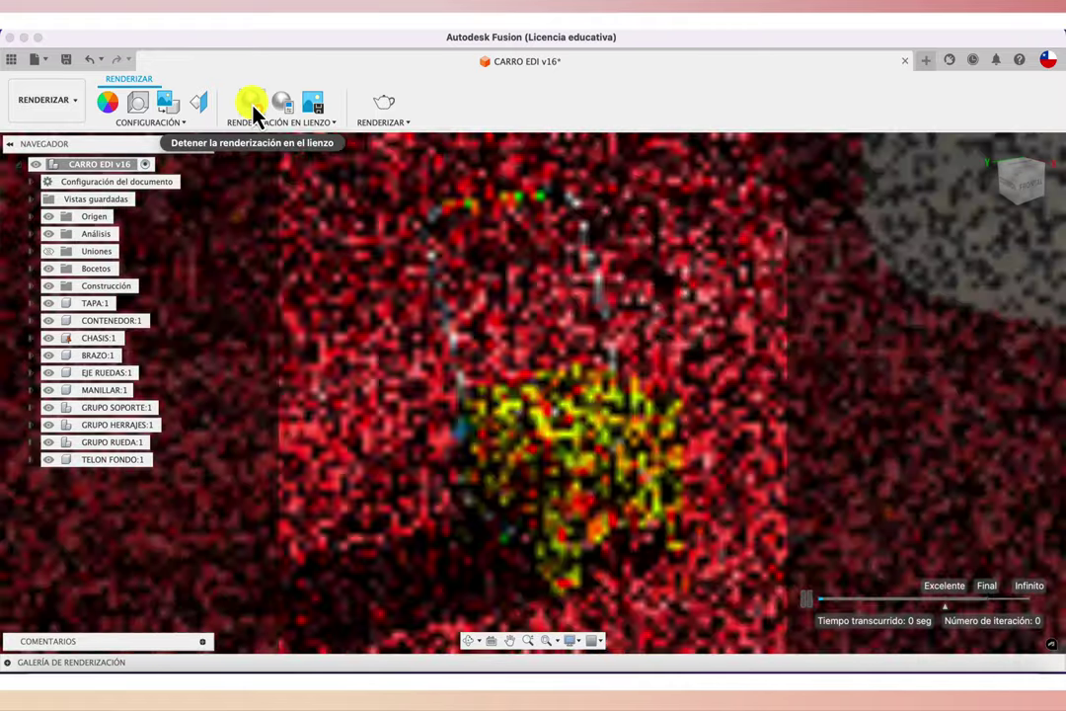
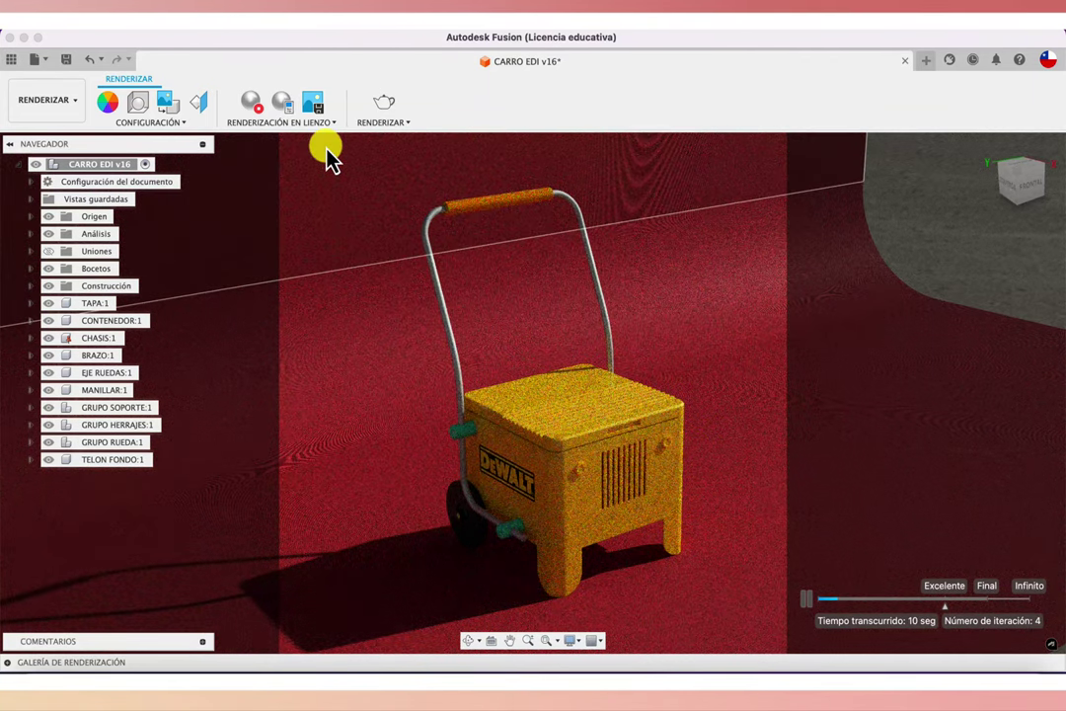
- Check Scene Settings, then open the Appearance library and scroll down to Varios
click(137, 104)
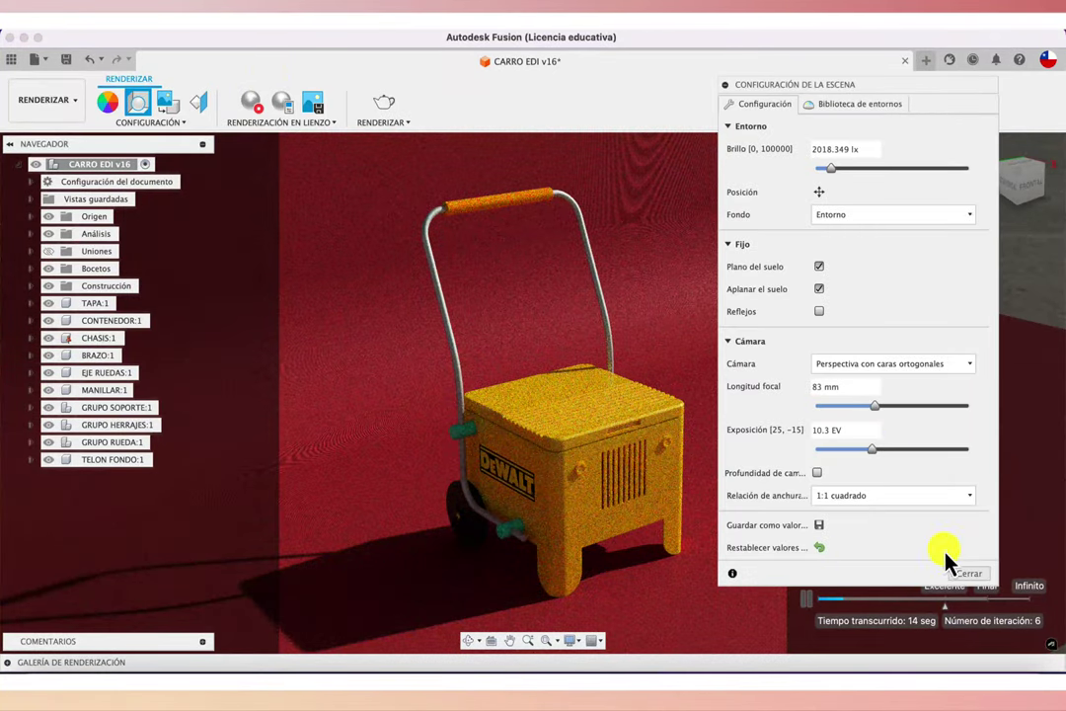
click(971, 579)
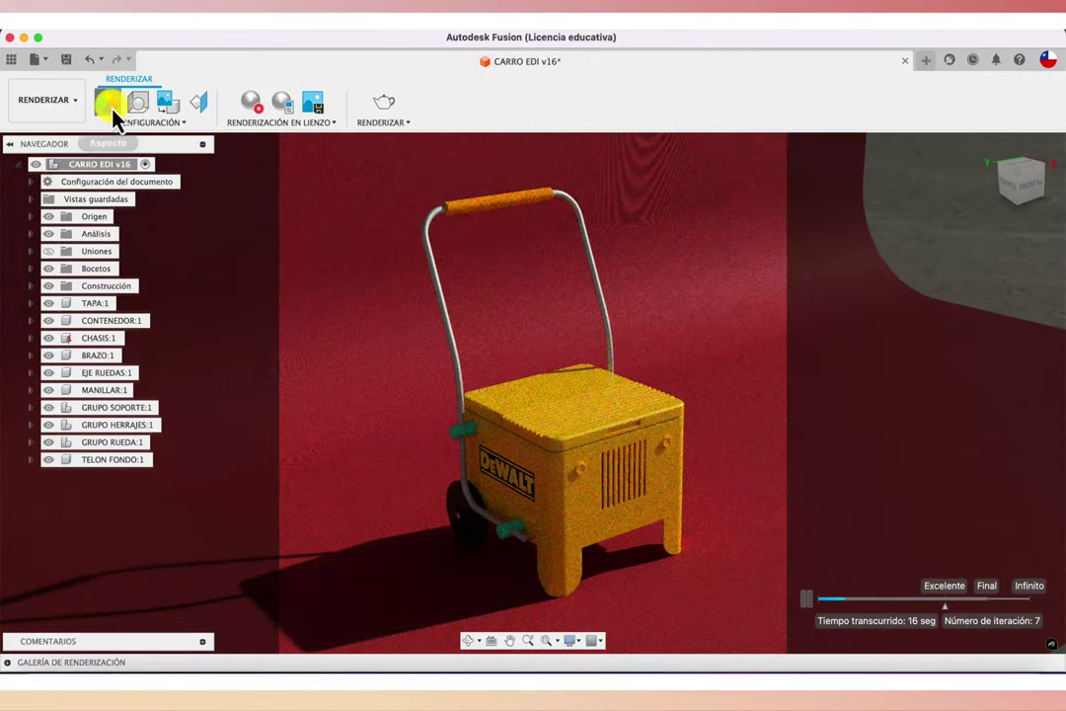
click(107, 99)
scroll(861, 464, down, 10)
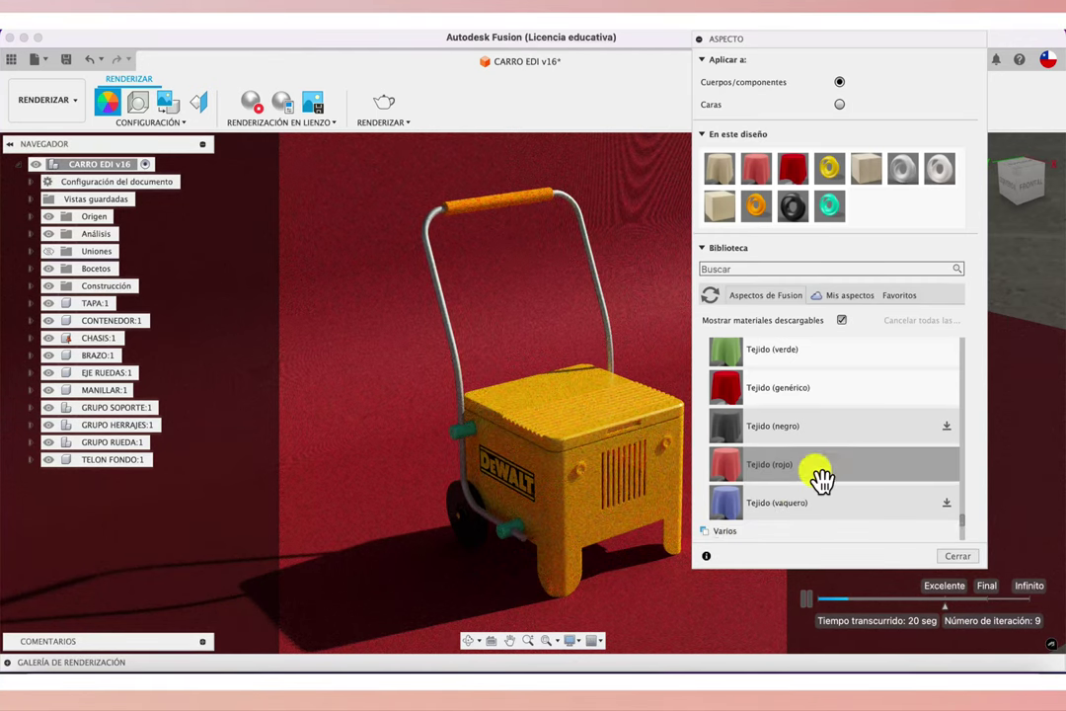
scroll(821, 479, down, 3)
scroll(821, 480, down, 2)
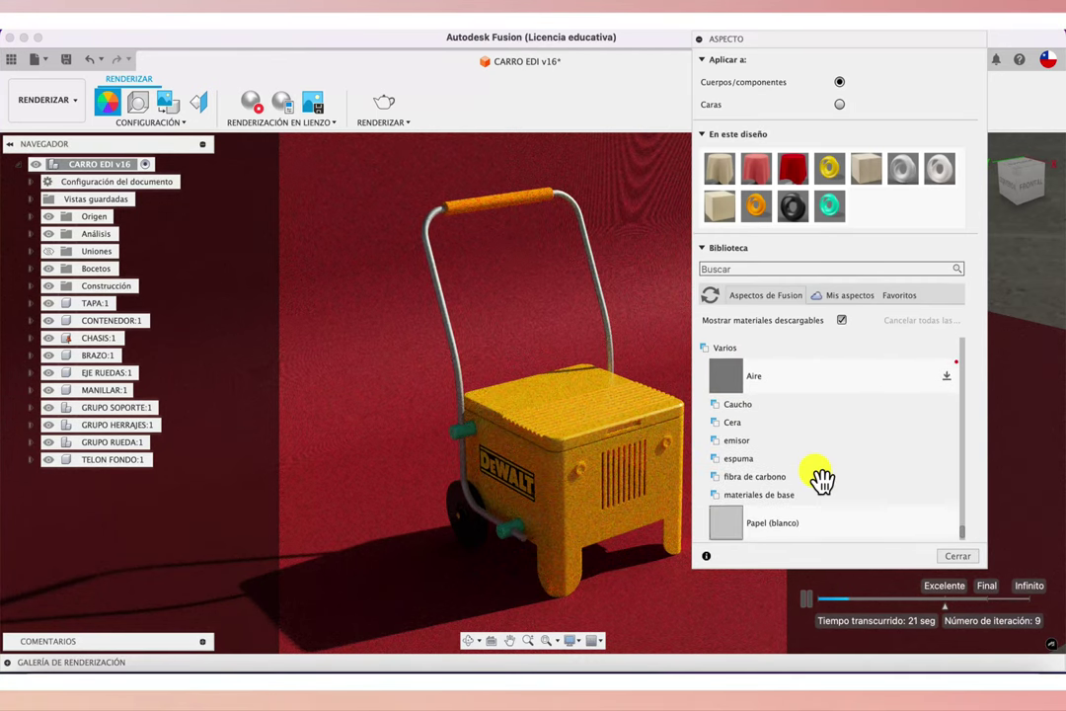
- Expand the emisor bulb materials and drop a bulb emitter onto the container
click(740, 441)
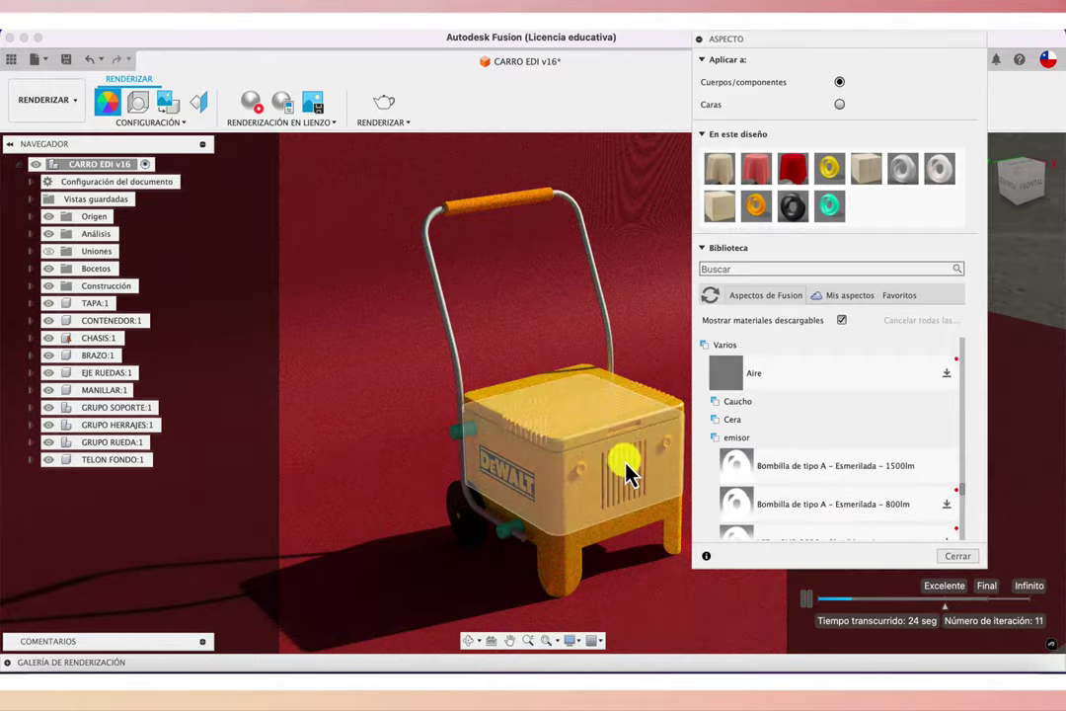
drag(827, 501, 643, 481)
scroll(643, 481, up, 5)
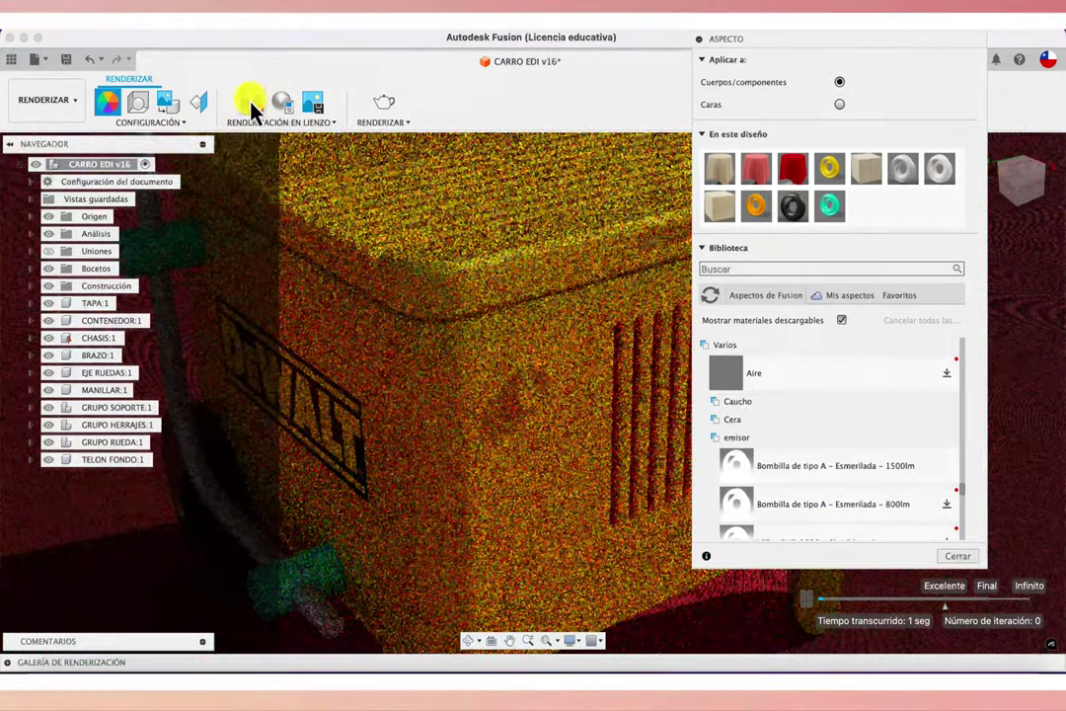
- Stop the in-canvas render and apply Bombilla de tipo A 1500lm to two round holes
click(252, 108)
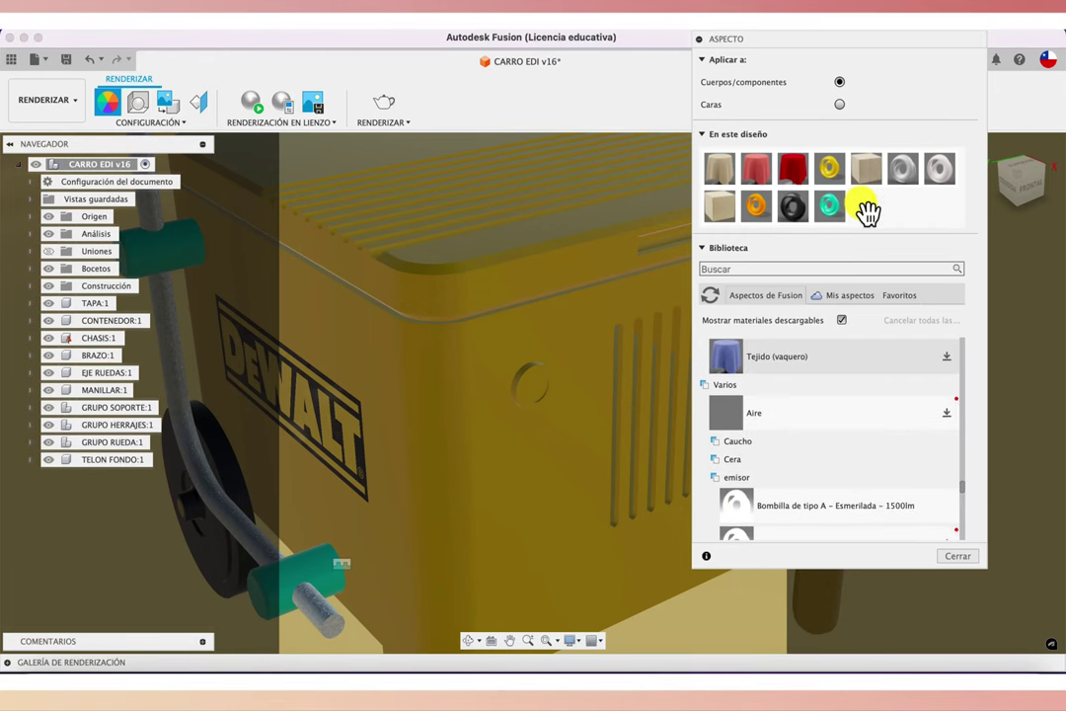
scroll(775, 424, up, 5)
scroll(780, 470, down, 5)
scroll(783, 469, up, 1)
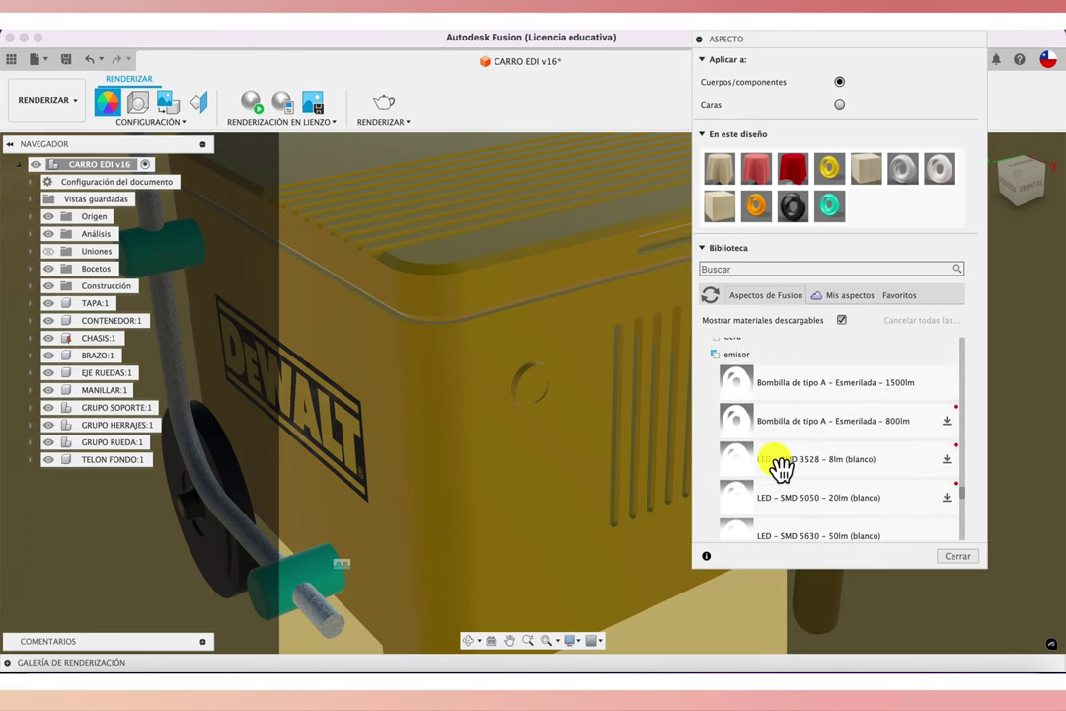
mouse_move(804, 344)
mouse_down()
mouse_move(858, 225)
mouse_move(573, 409)
mouse_up()
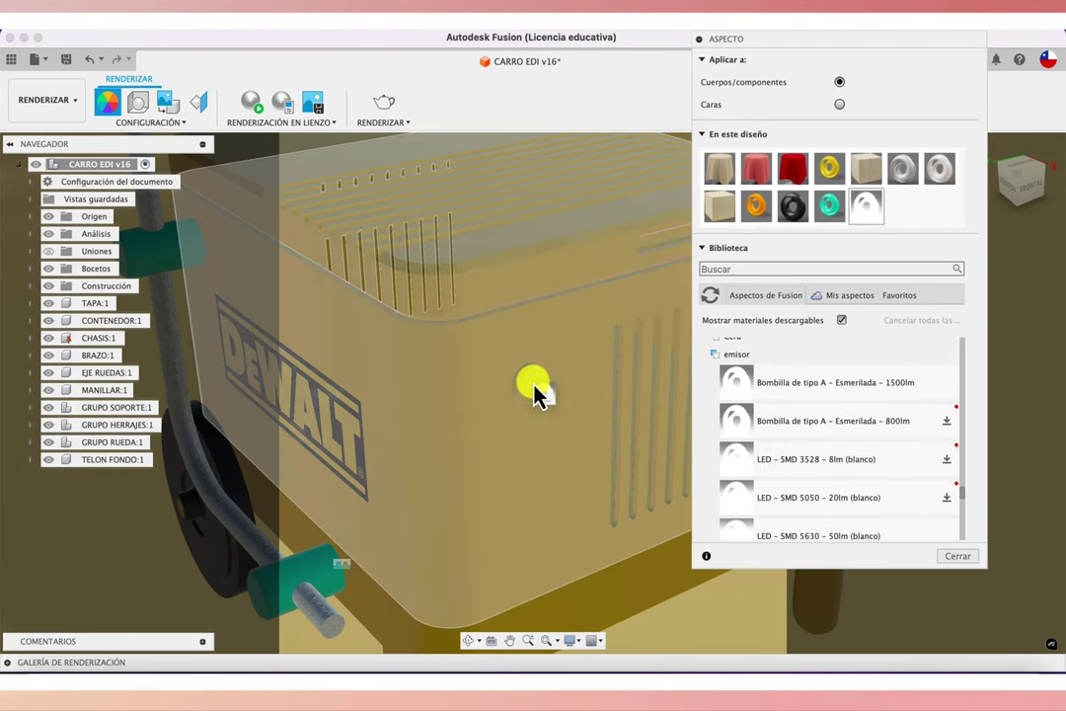
drag(882, 219, 531, 387)
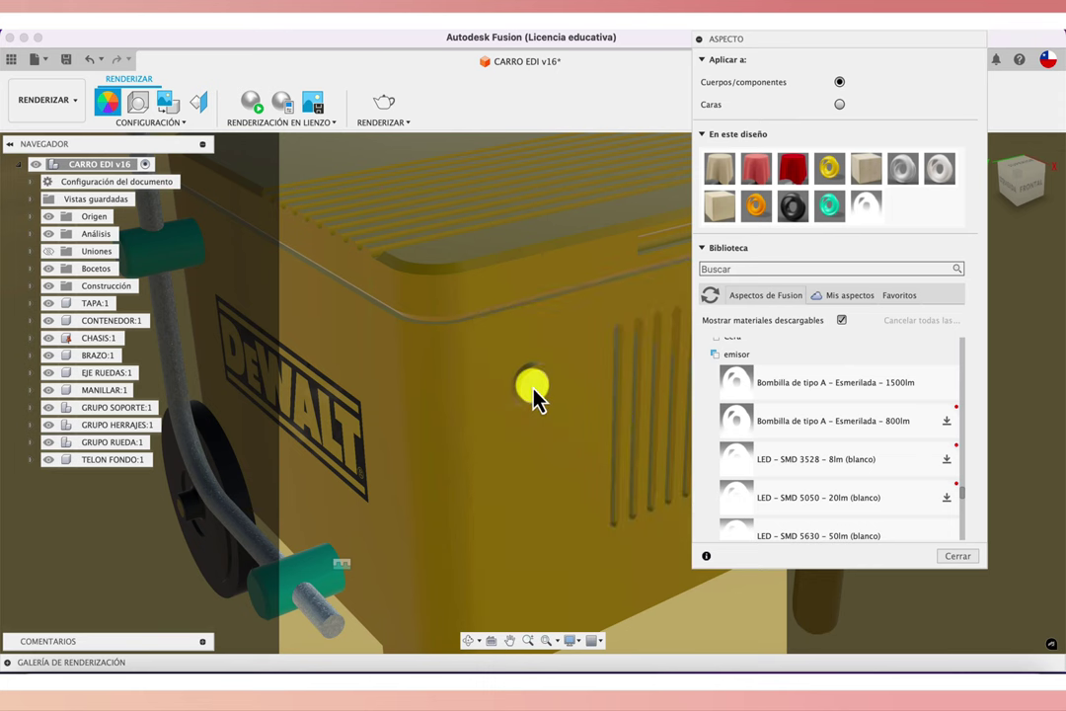
drag(865, 207, 624, 357)
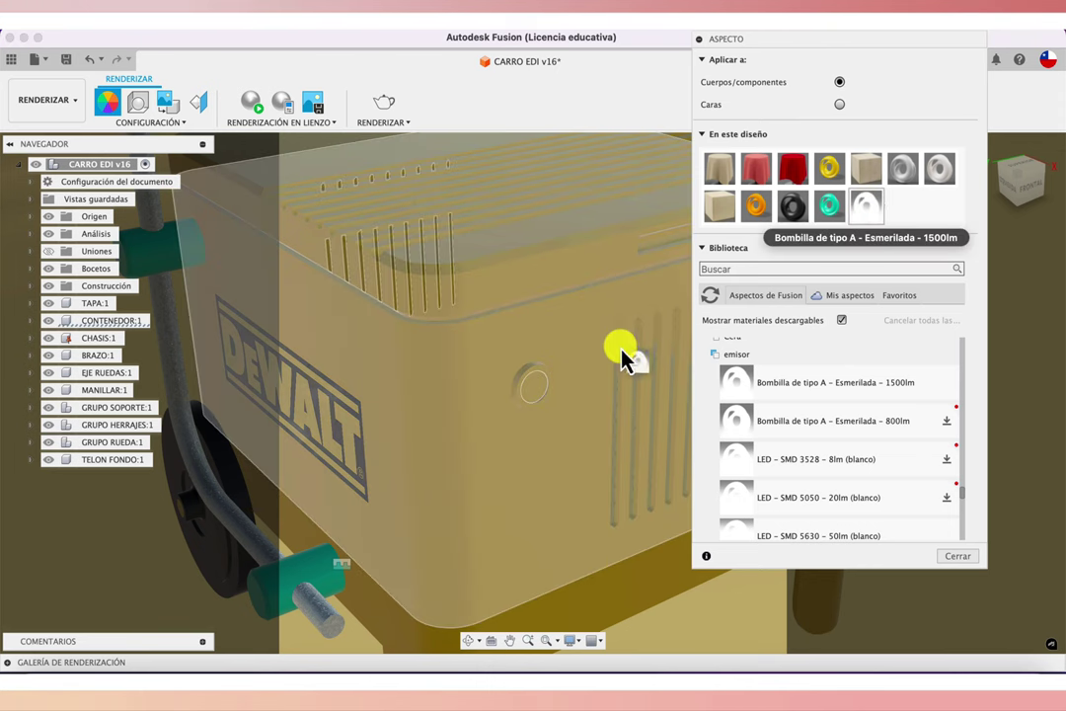
drag(543, 399, 542, 400)
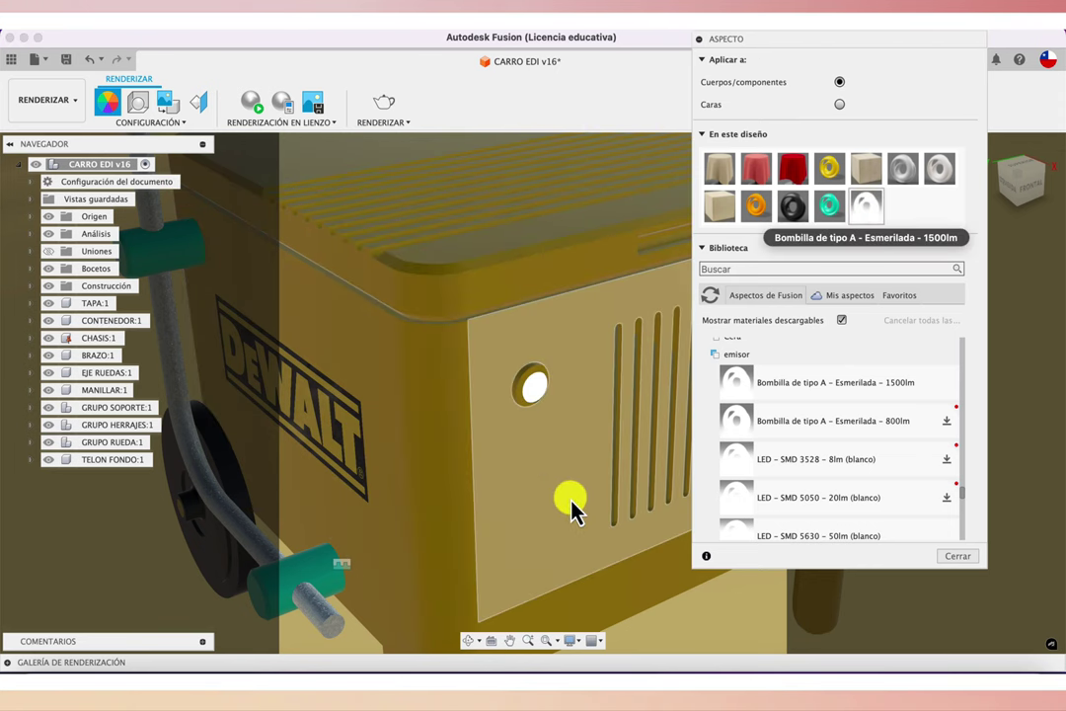
- Give the vented side's hole the bulb material, then move the Appearance panel right
shift+middle_drag(573, 505, 553, 420)
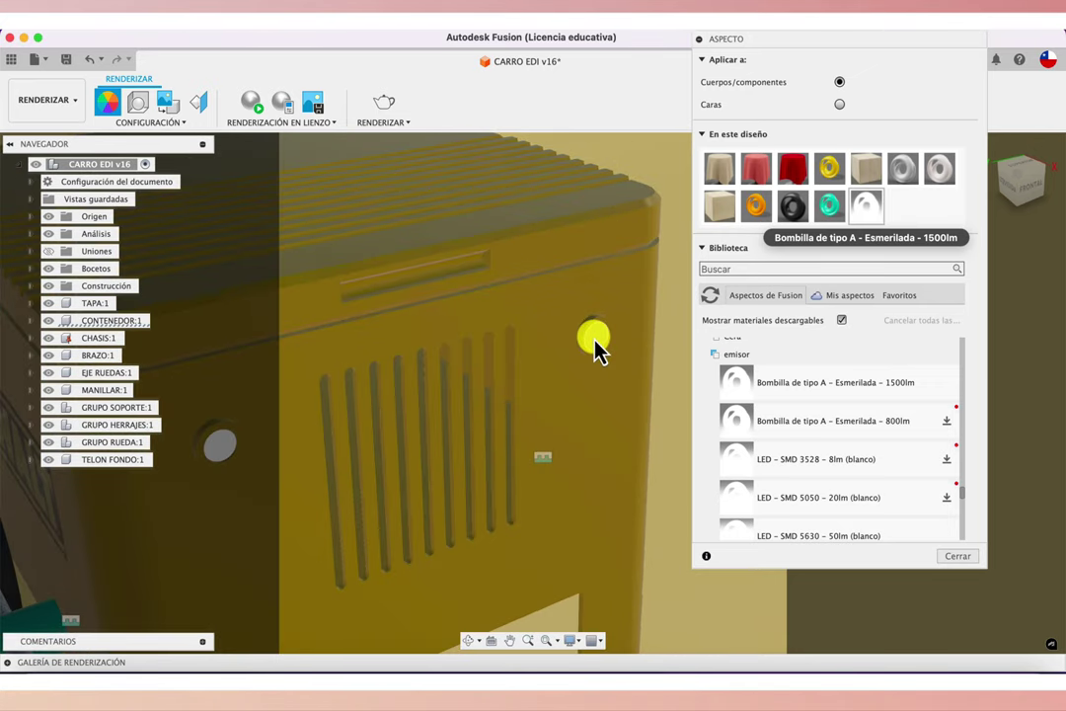
drag(865, 205, 597, 347)
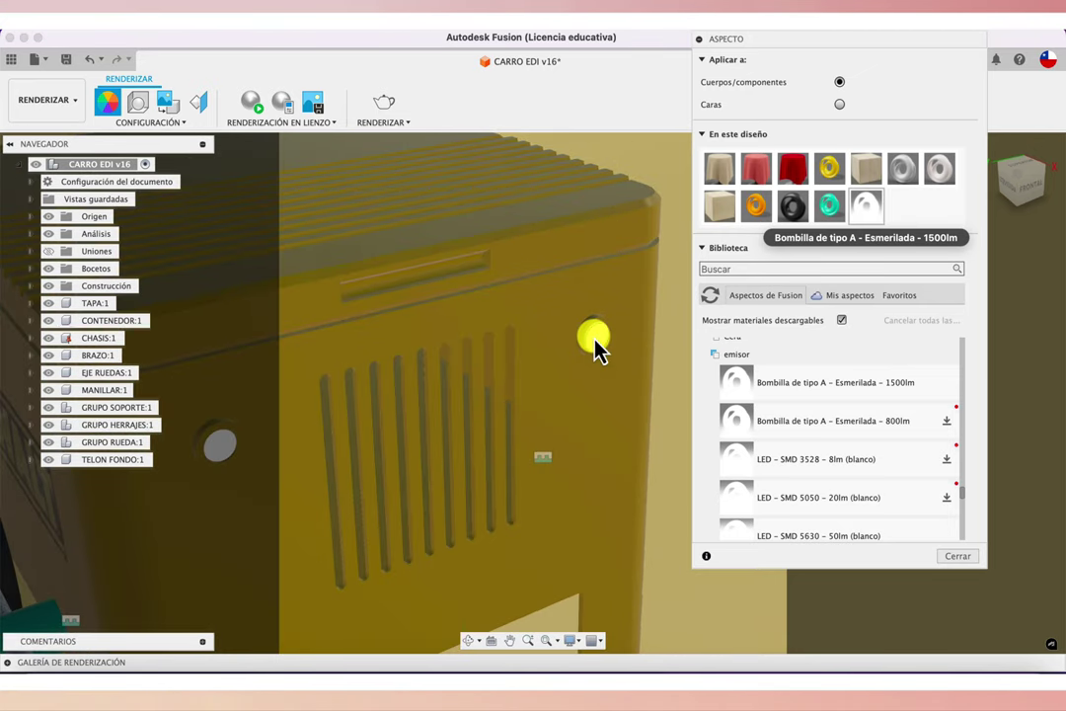
scroll(648, 450, down, 2)
scroll(647, 450, down, 2)
scroll(647, 452, down, 3)
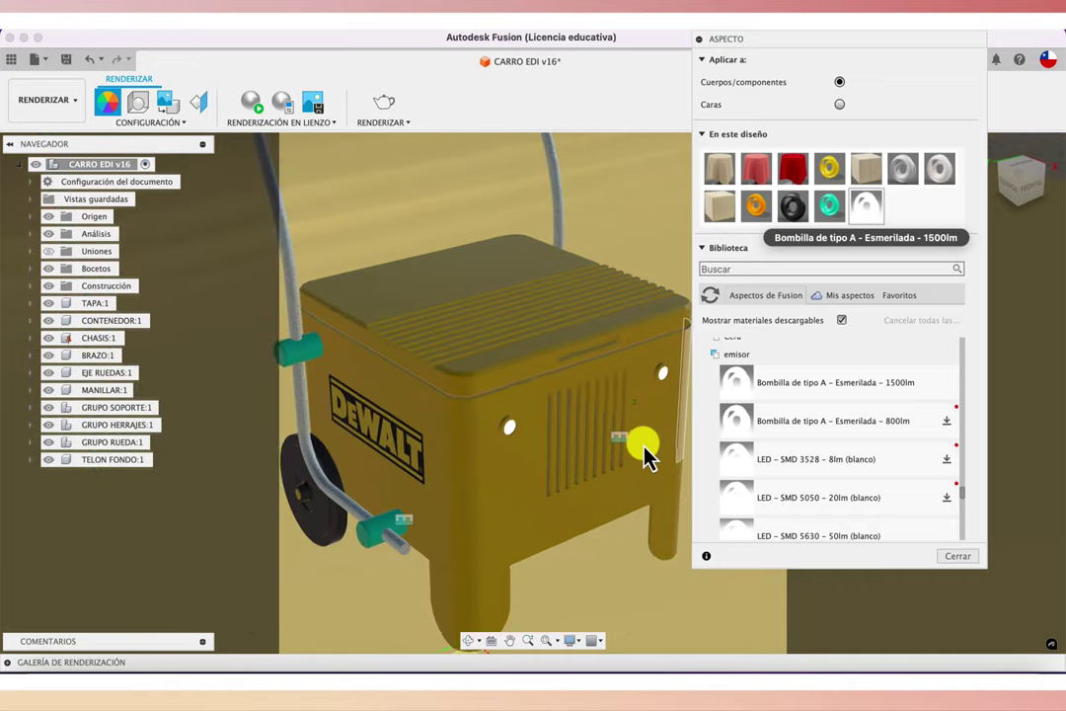
scroll(647, 456, down, 2)
scroll(647, 456, down, 1)
scroll(648, 456, down, 1)
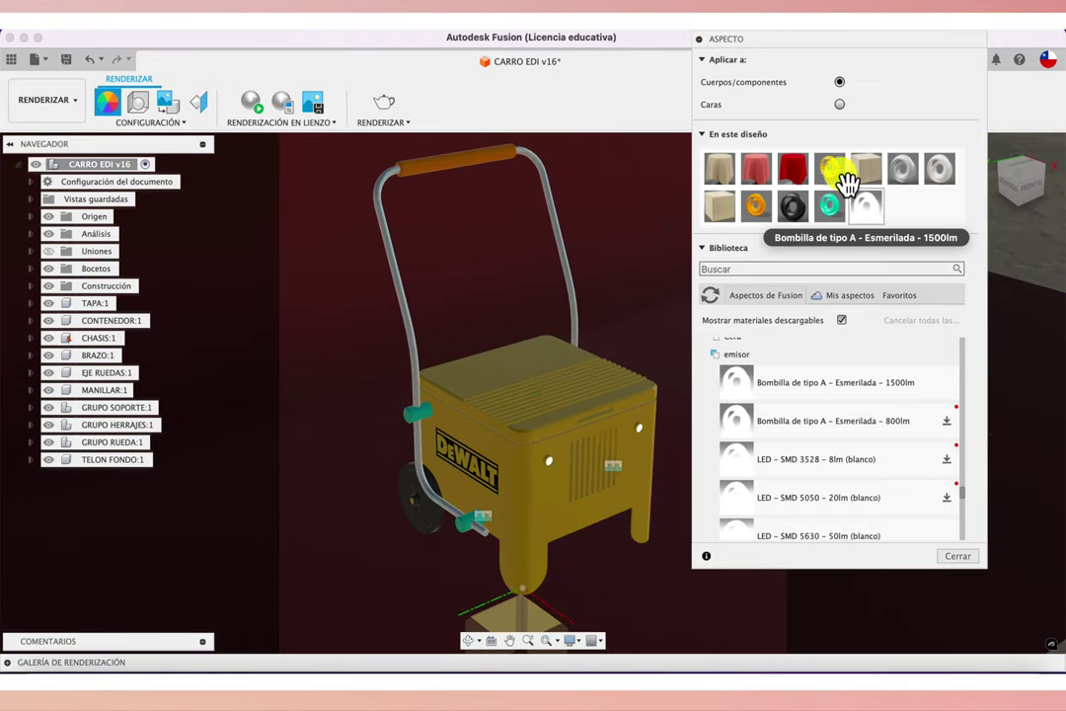
drag(831, 44, 942, 61)
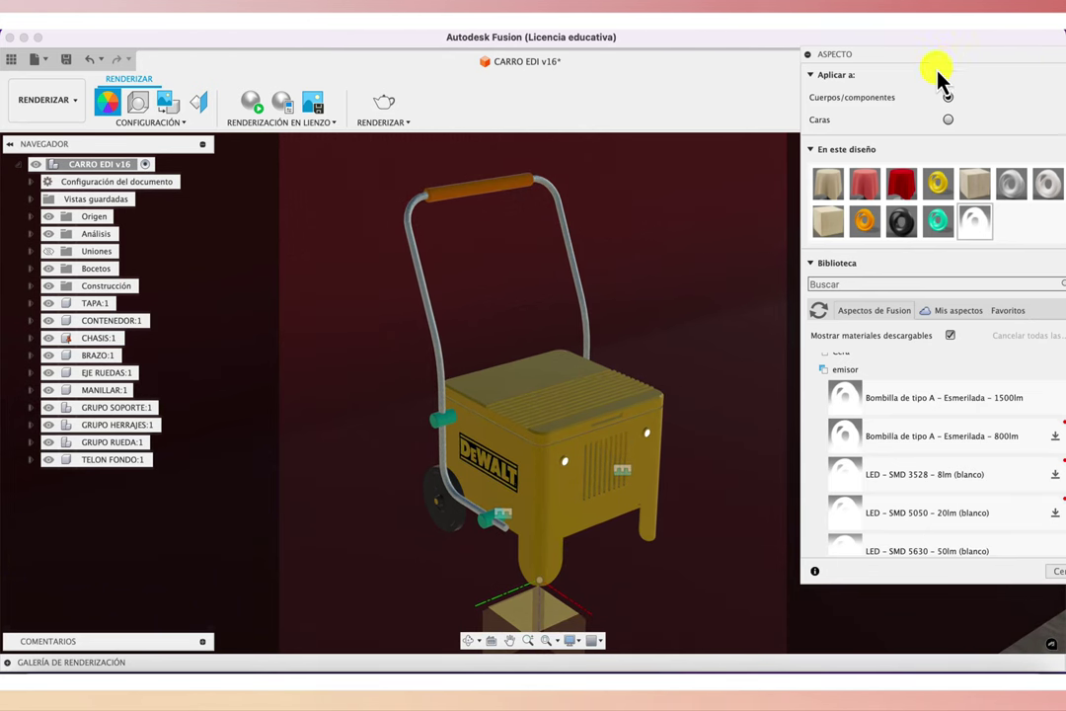
- Raise the 1500lm bulb appearance's luminance from 19000 to 659091 and confirm
double_click(975, 222)
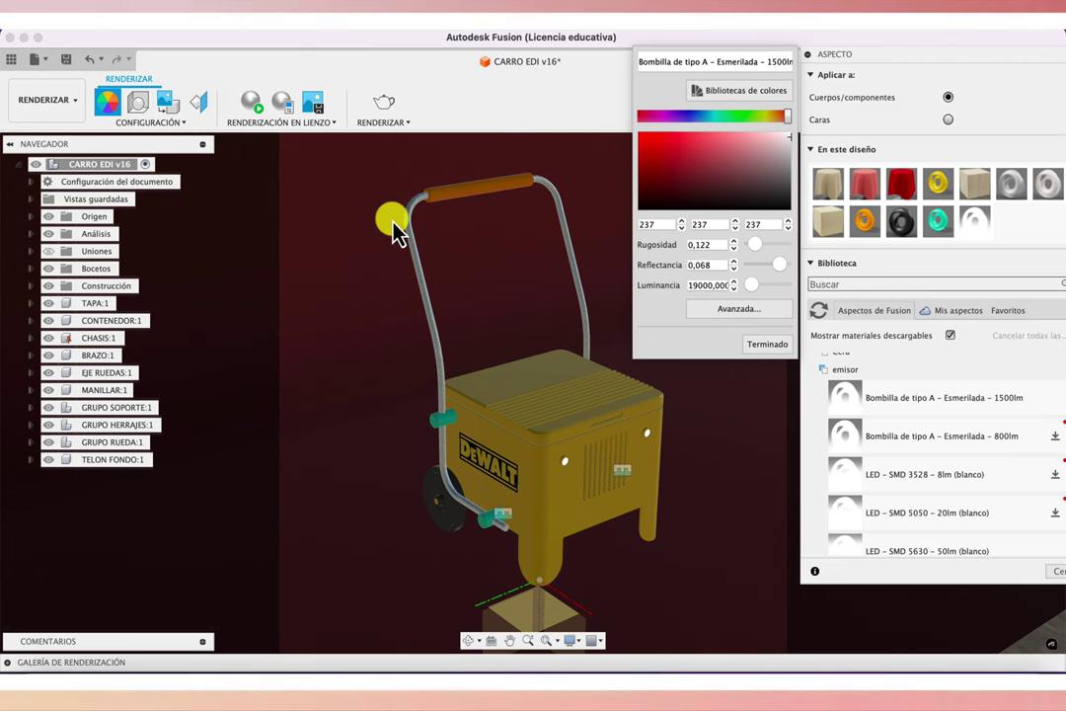
click(254, 107)
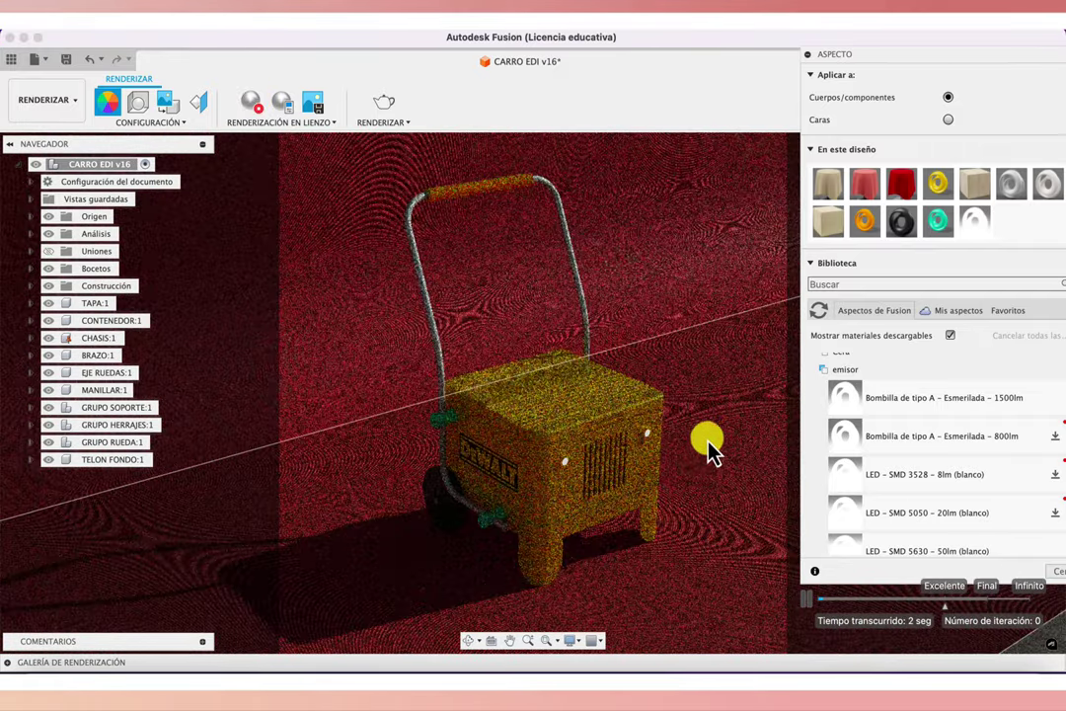
double_click(974, 225)
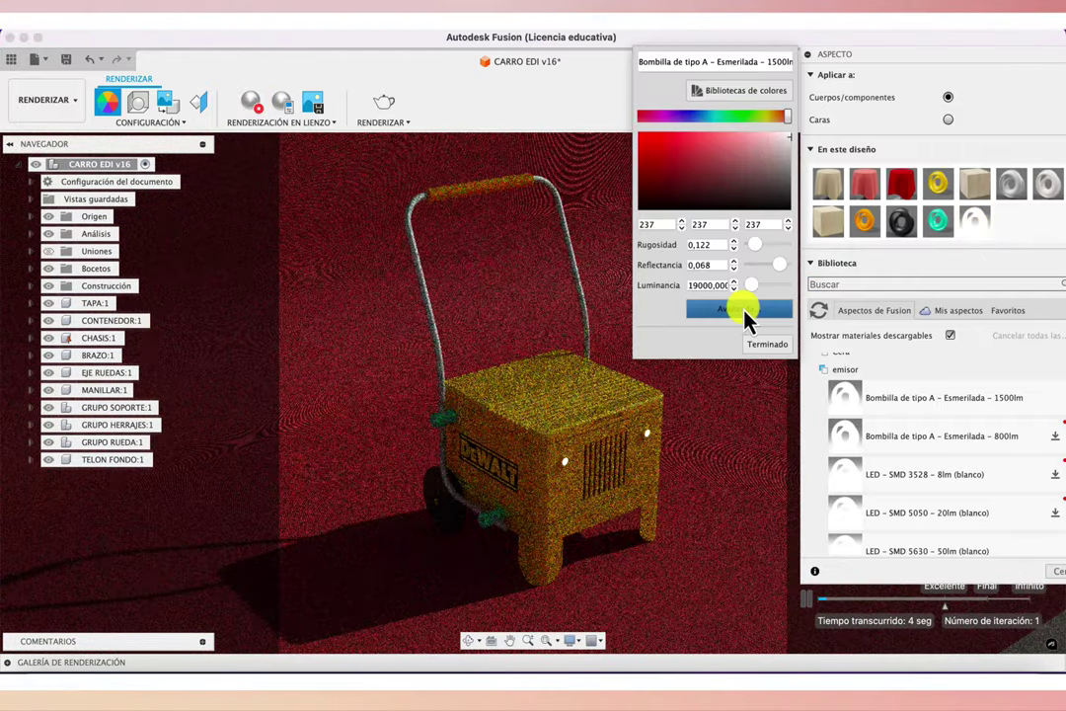
drag(752, 290, 764, 293)
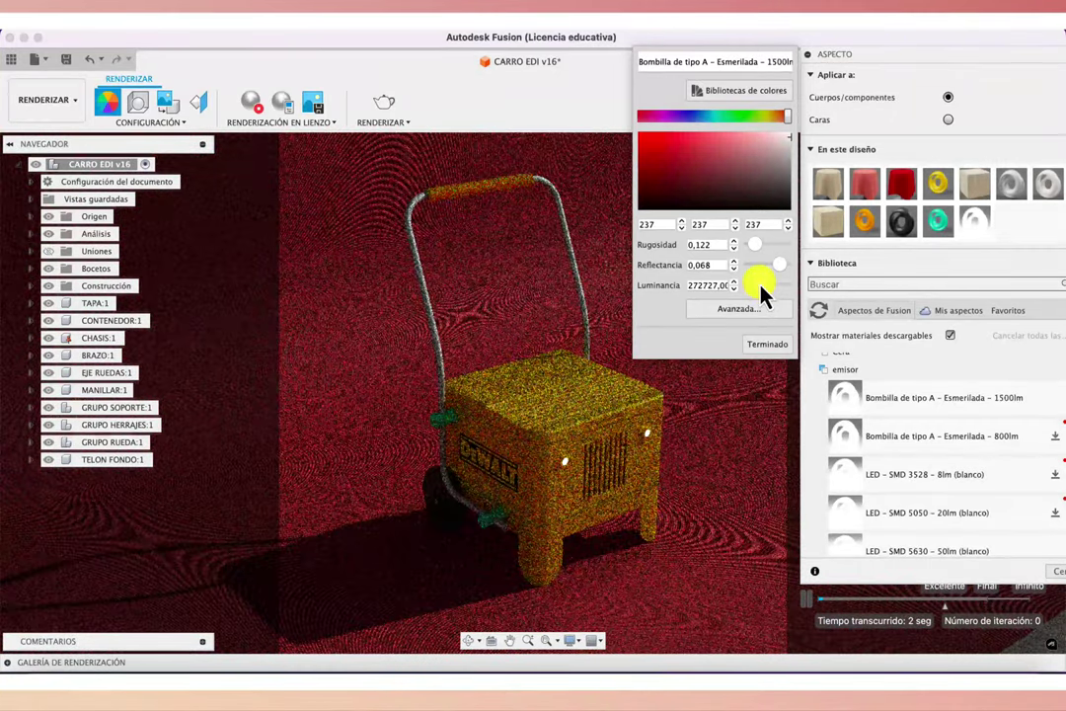
drag(771, 292, 774, 293)
drag(772, 292, 775, 294)
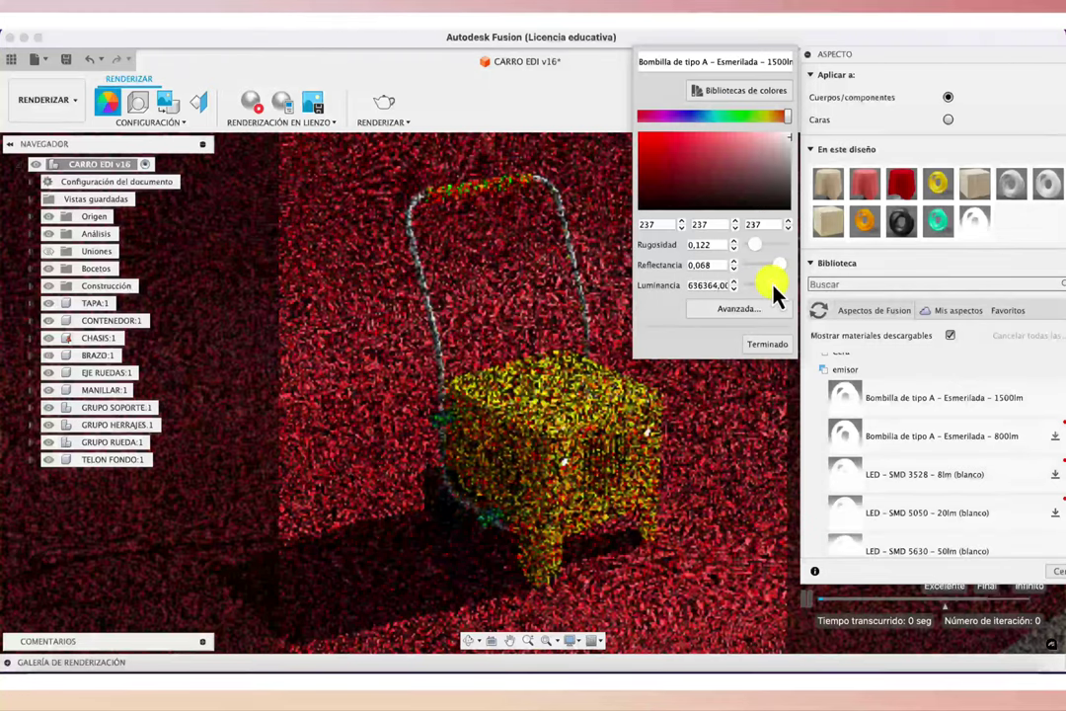
click(767, 346)
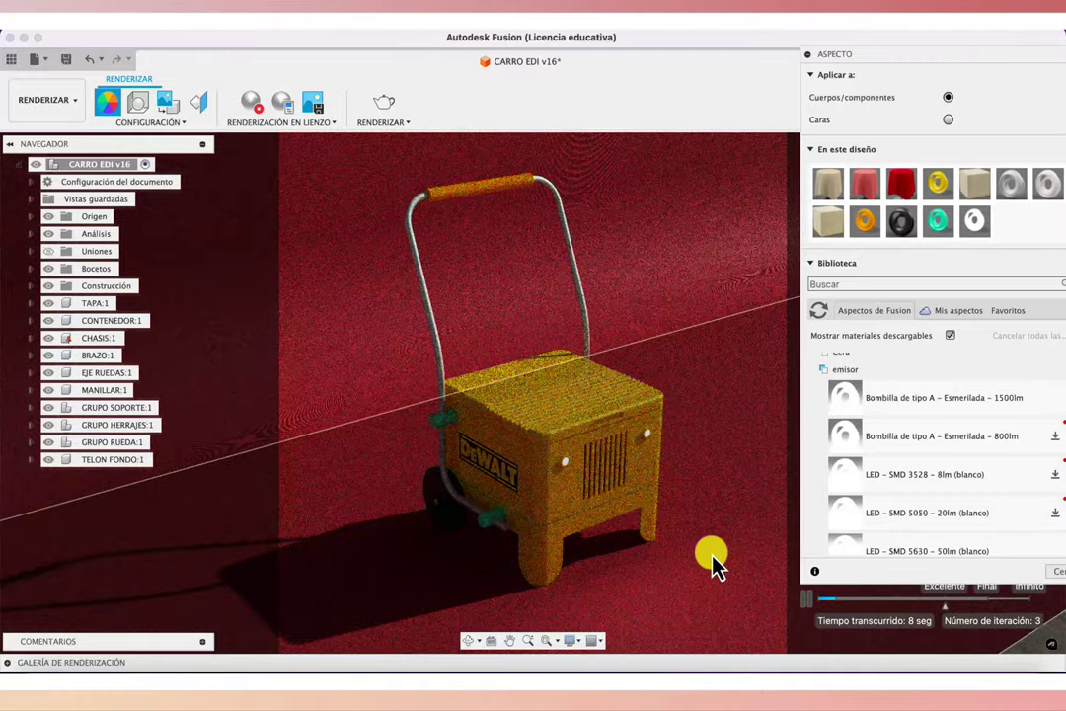
- Push the bulb appearance's Luminancia slider to its 1000000 maximum and confirm with Terminado
scroll(712, 556, up, 2)
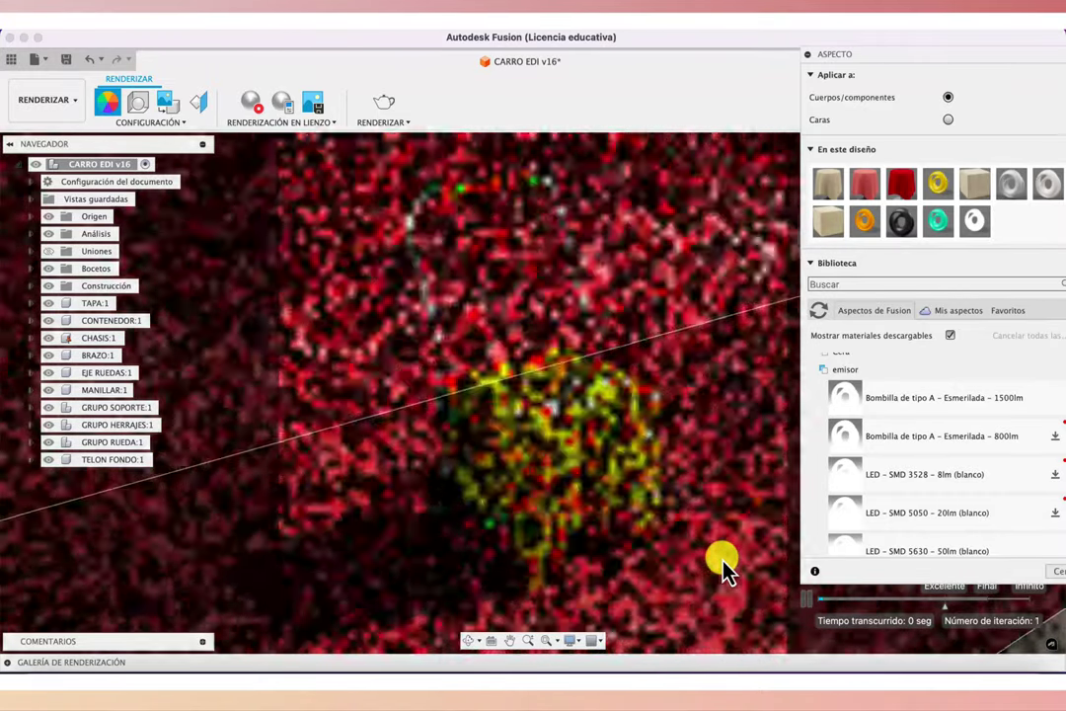
scroll(721, 567, up, 3)
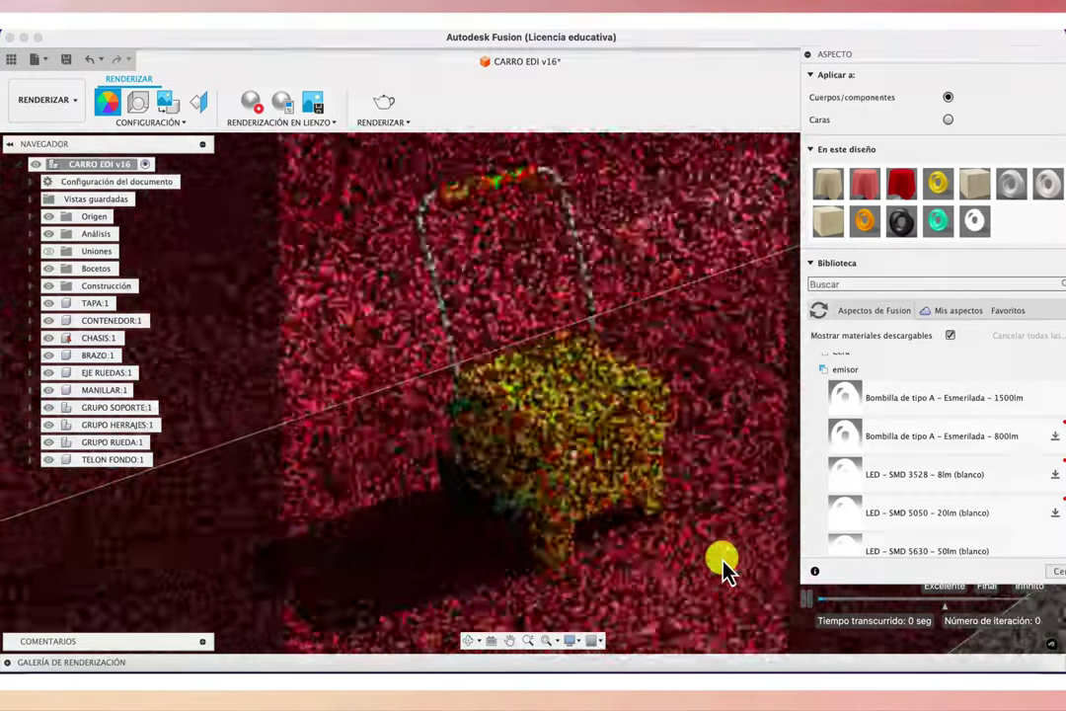
scroll(721, 567, up, 3)
scroll(721, 567, up, 2)
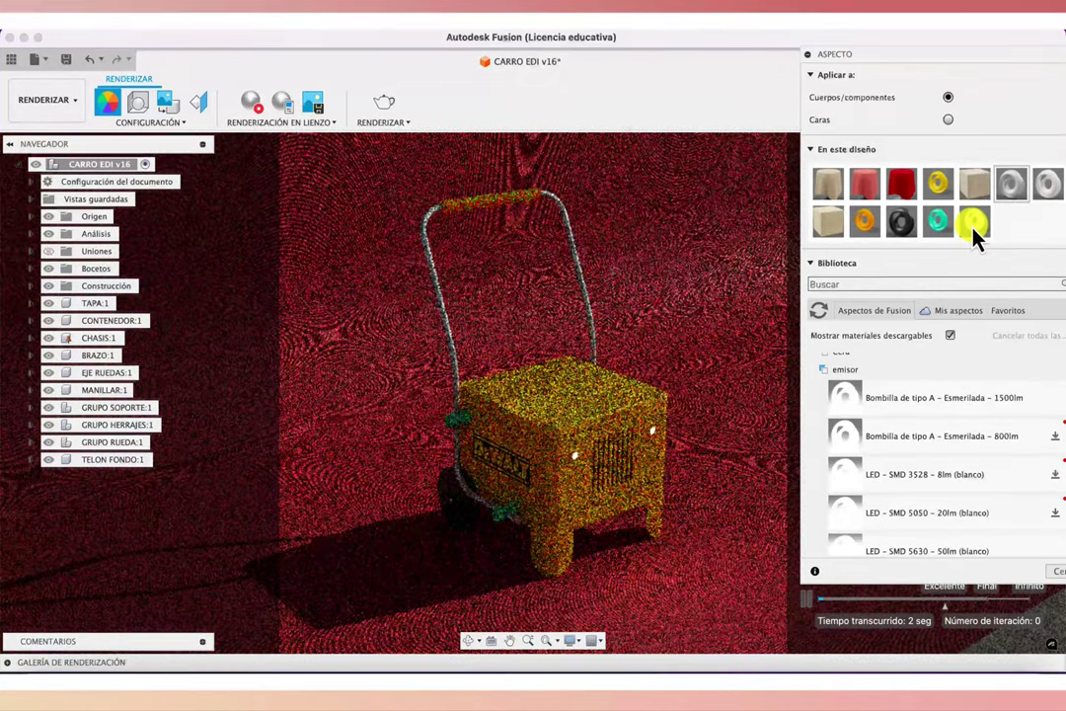
double_click(974, 227)
drag(778, 292, 796, 285)
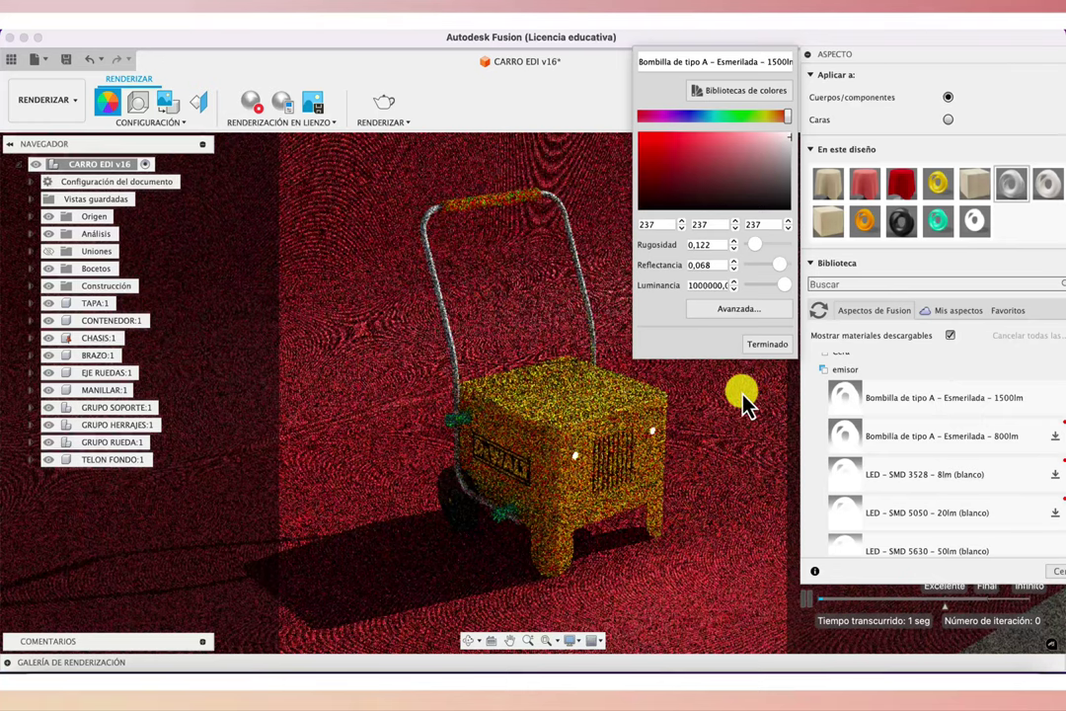
click(765, 348)
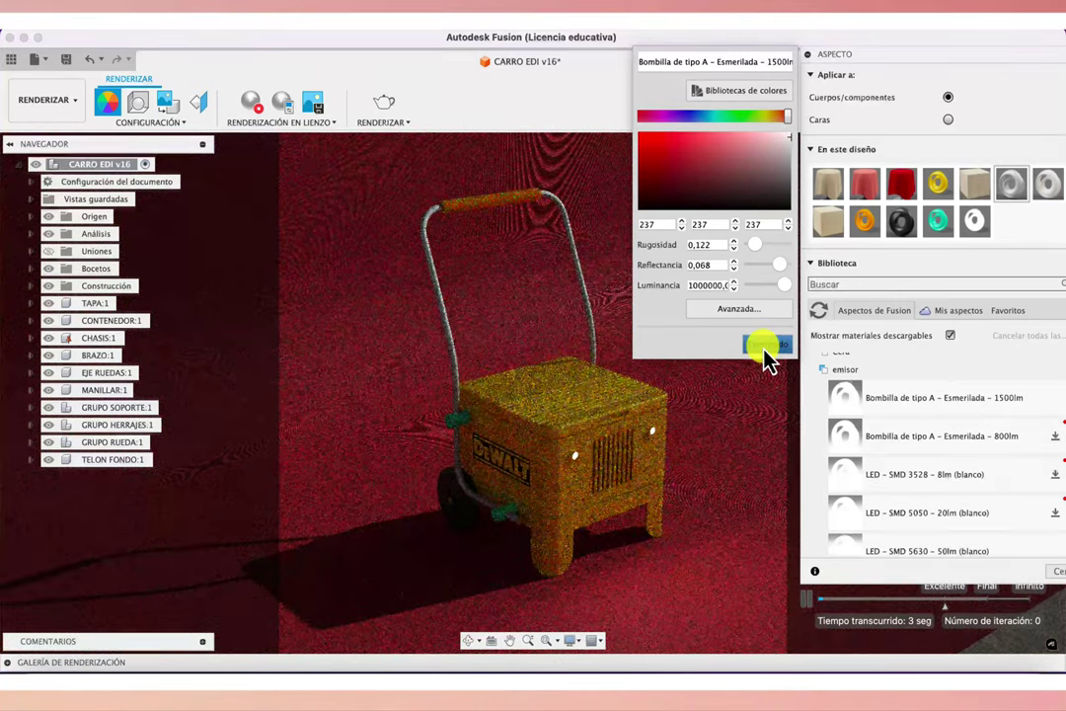
click(764, 348)
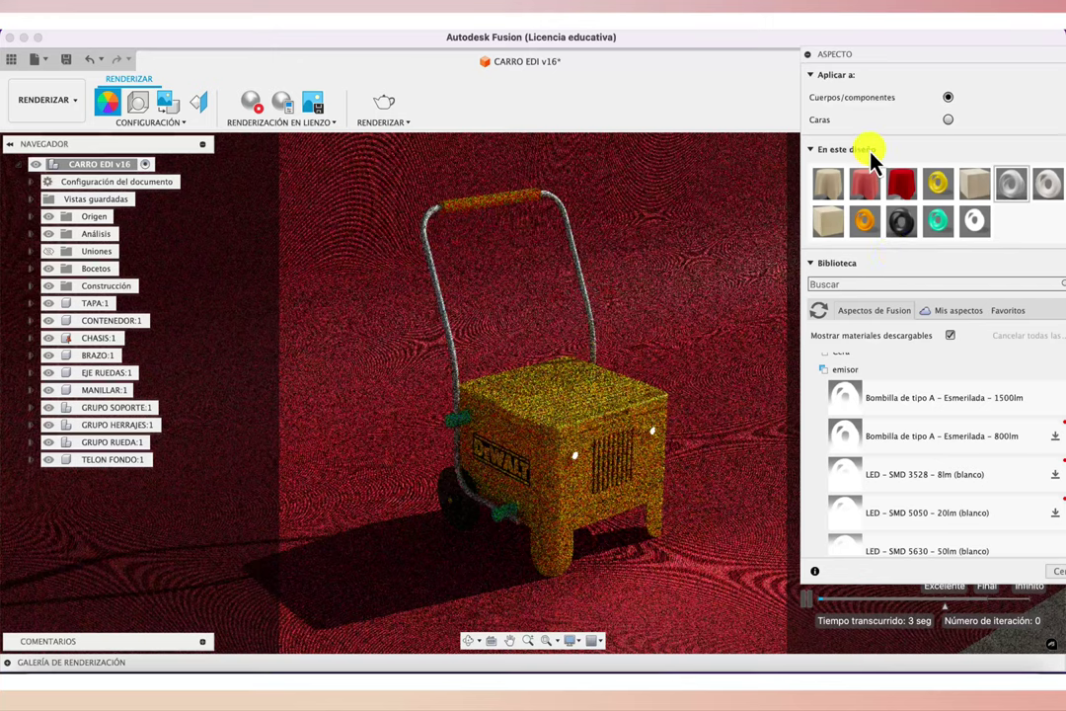
- Turn the lighting environment's Giro to -180° and enlarge its Escala in Scene Settings
click(138, 102)
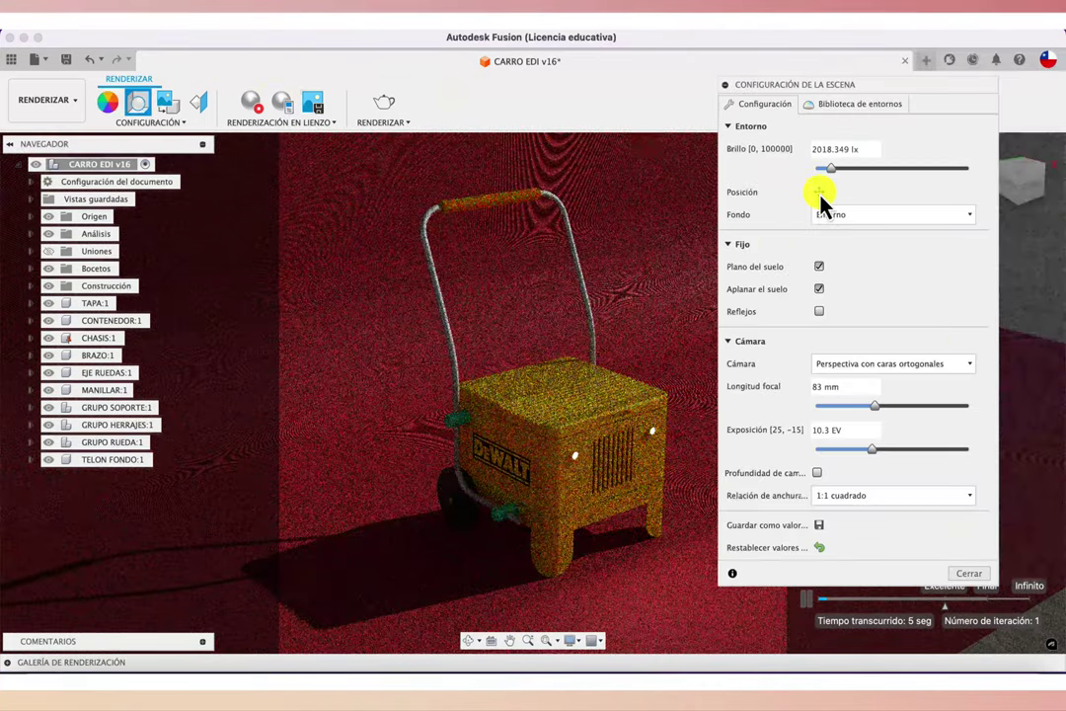
click(820, 194)
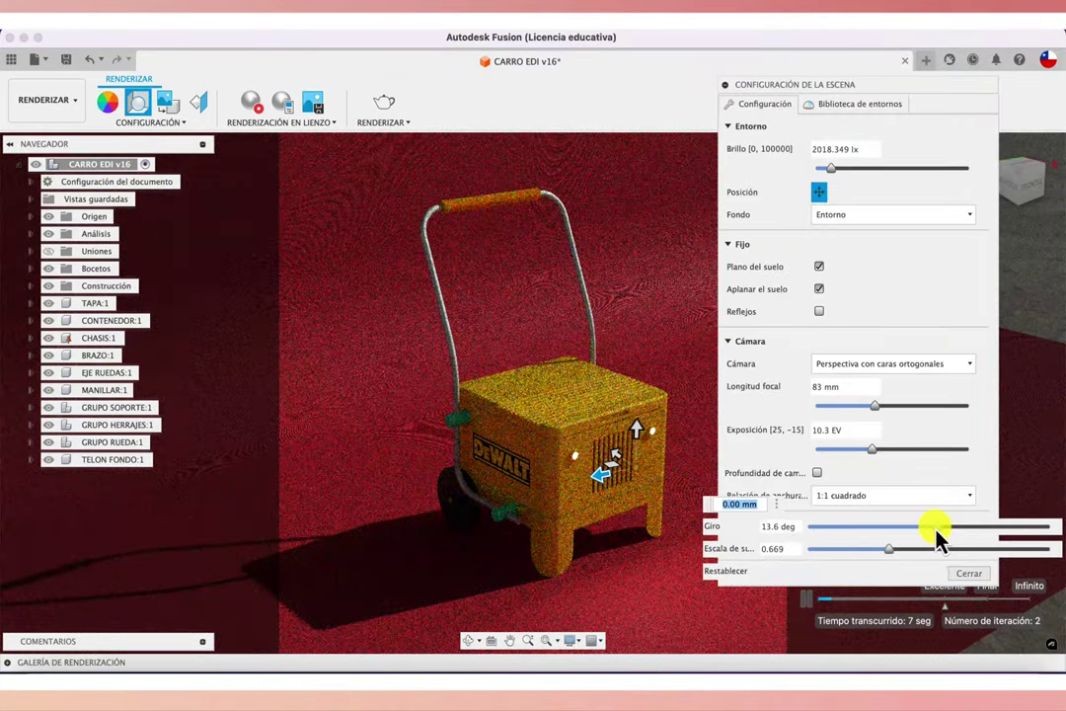
drag(936, 526, 862, 526)
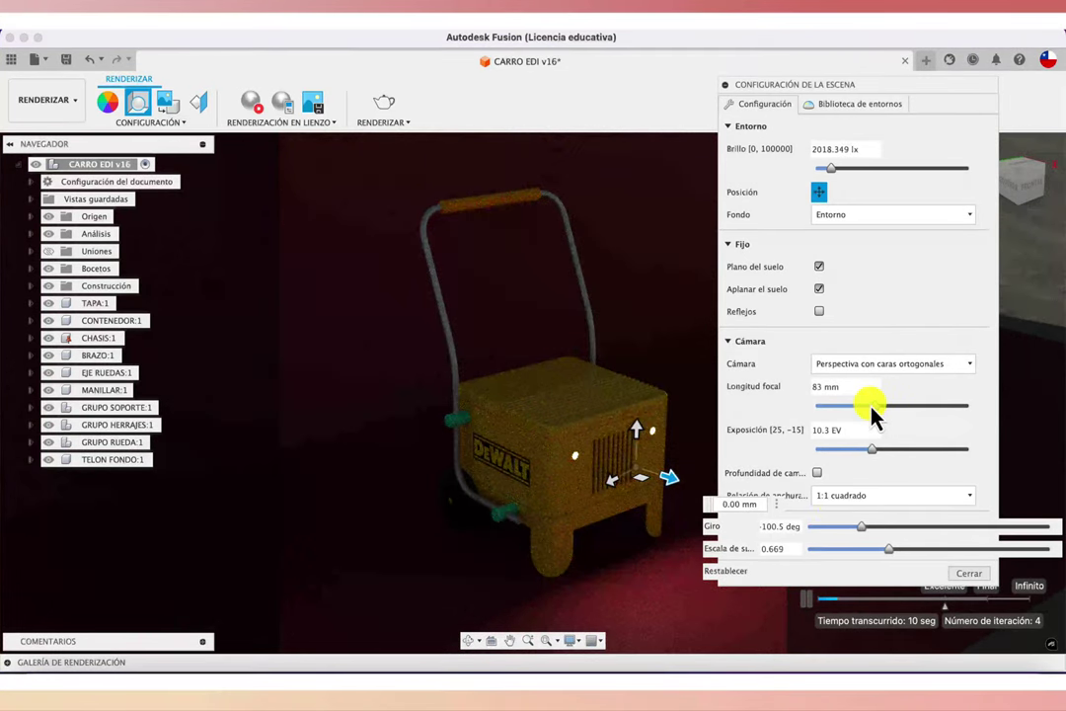
drag(858, 526, 807, 526)
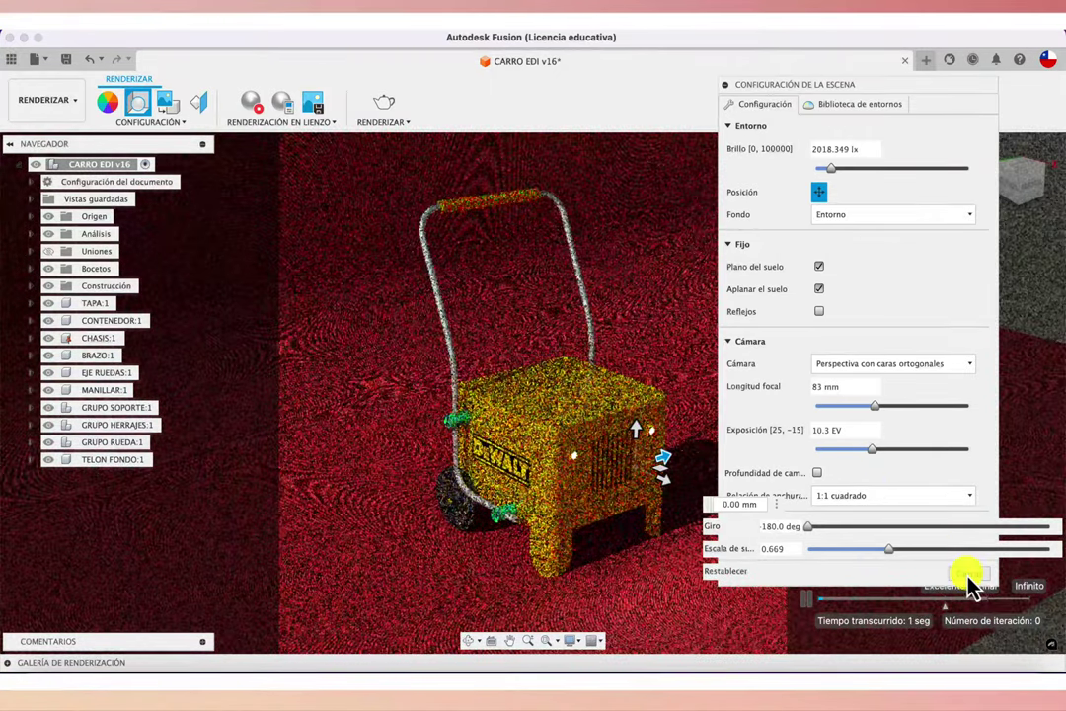
mouse_move(885, 549)
mouse_down()
mouse_move(857, 558)
mouse_move(918, 577)
mouse_up()
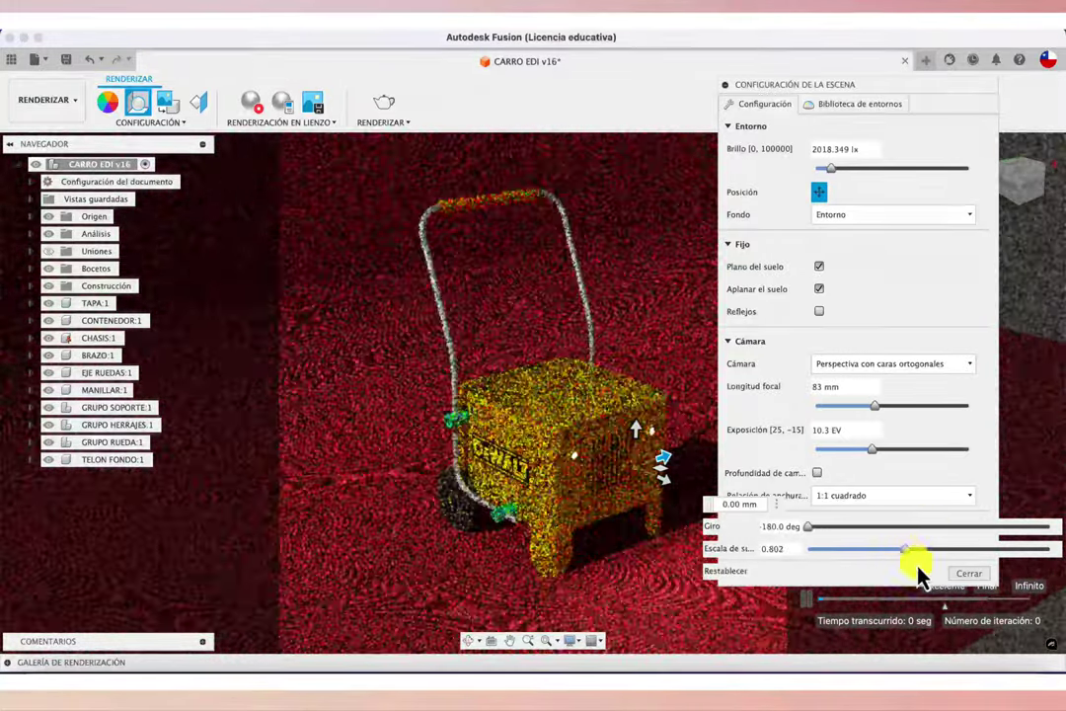
click(960, 575)
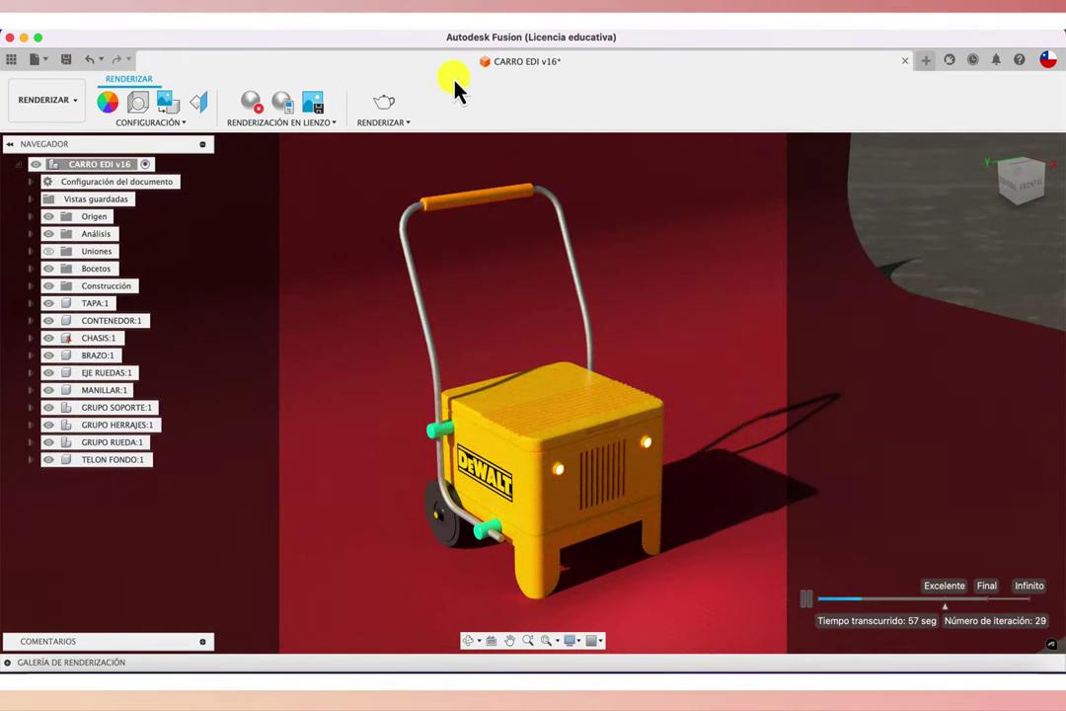
- Export the current cart render as the PNG image CARRO EDI v16
click(282, 104)
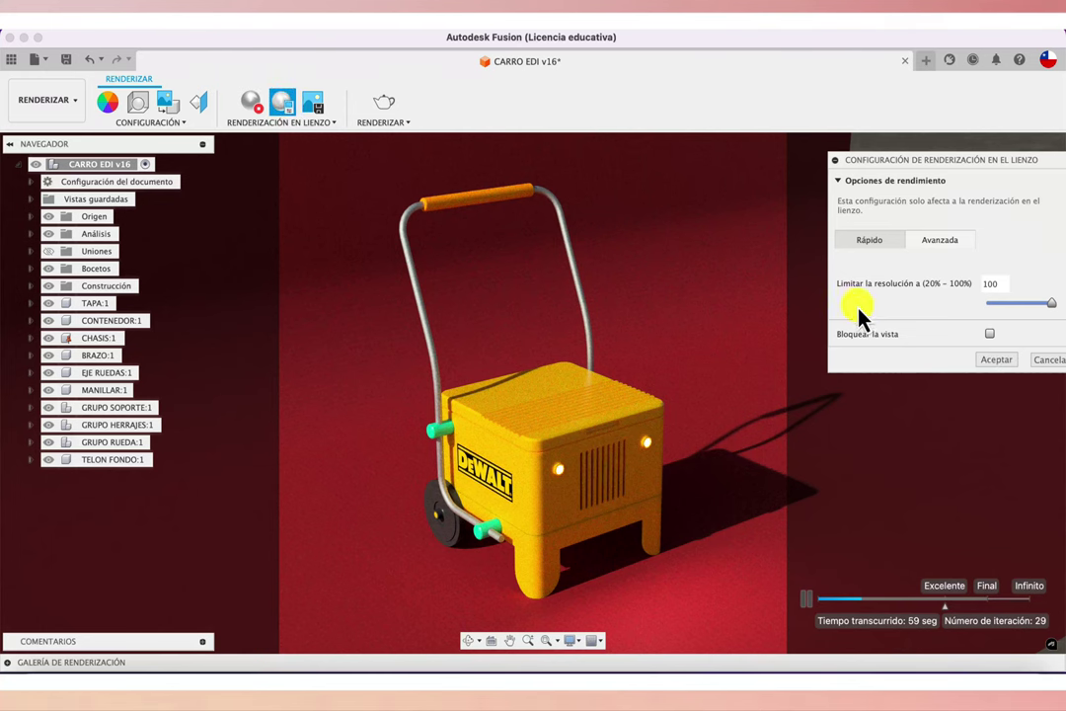
click(995, 359)
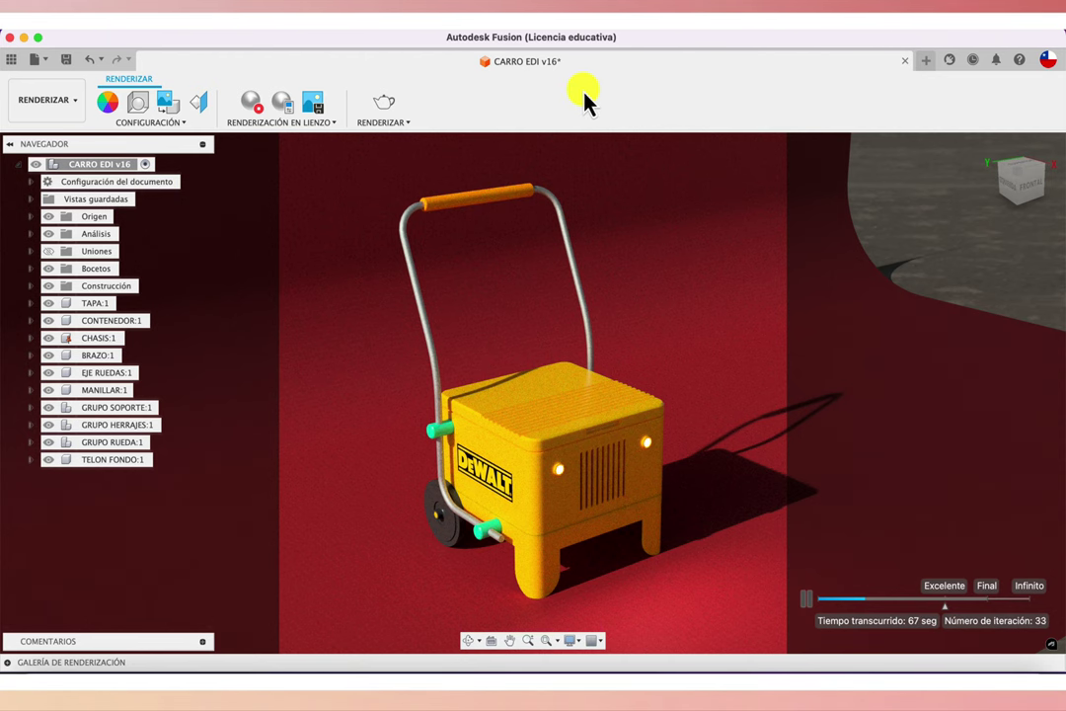
click(312, 104)
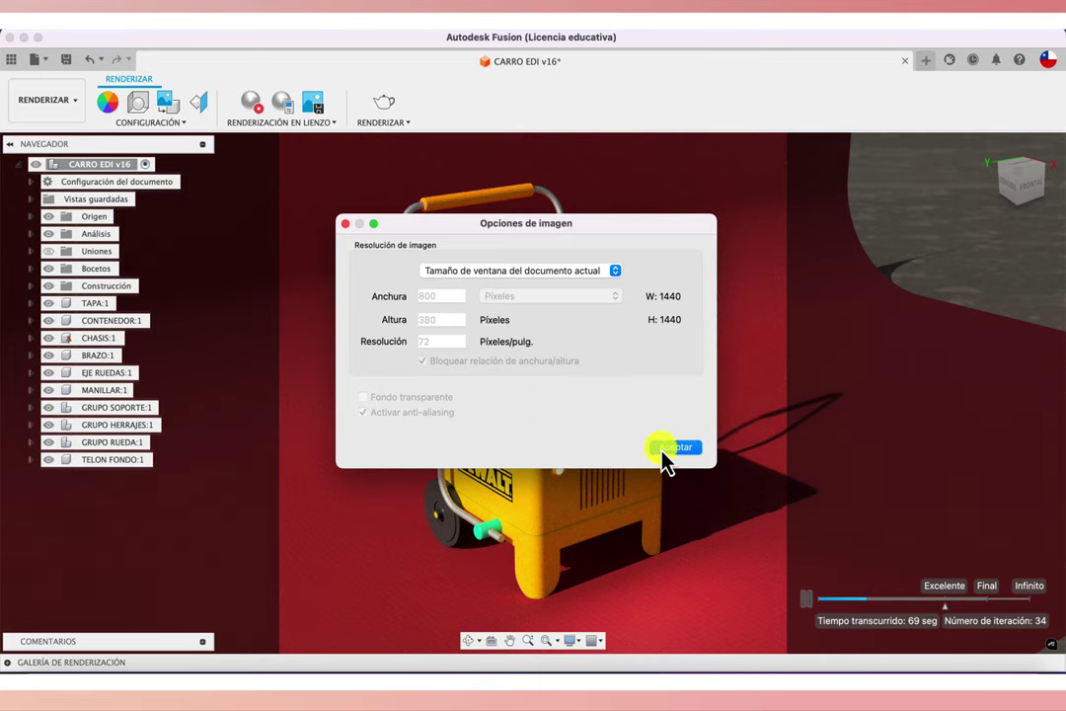
click(679, 449)
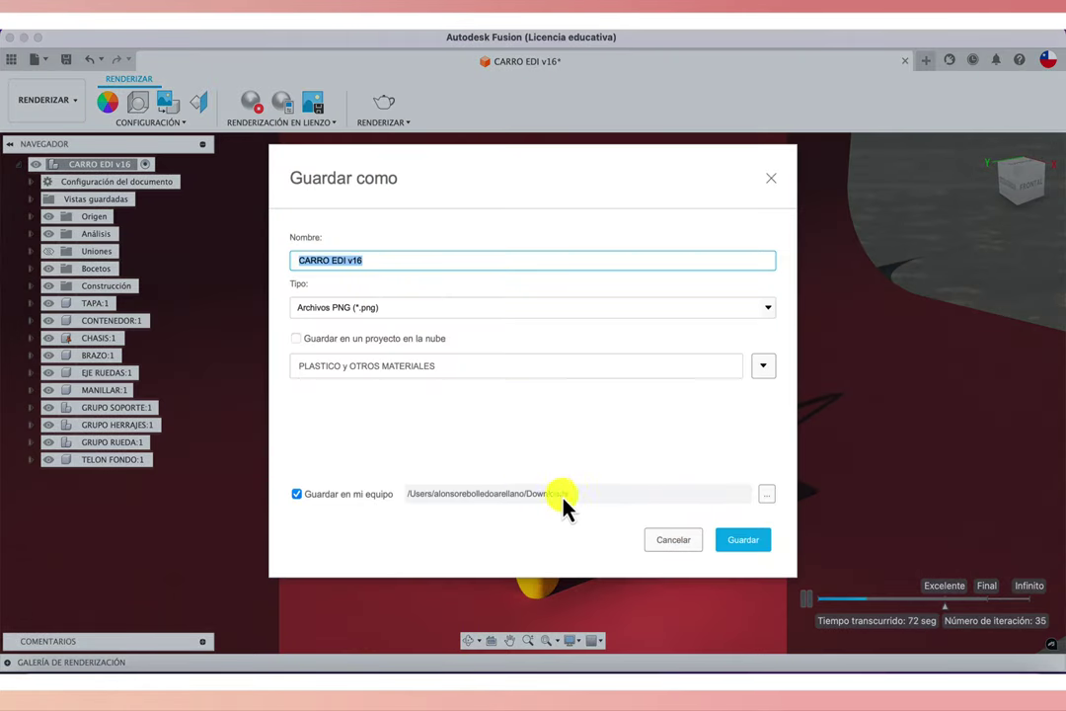
click(747, 551)
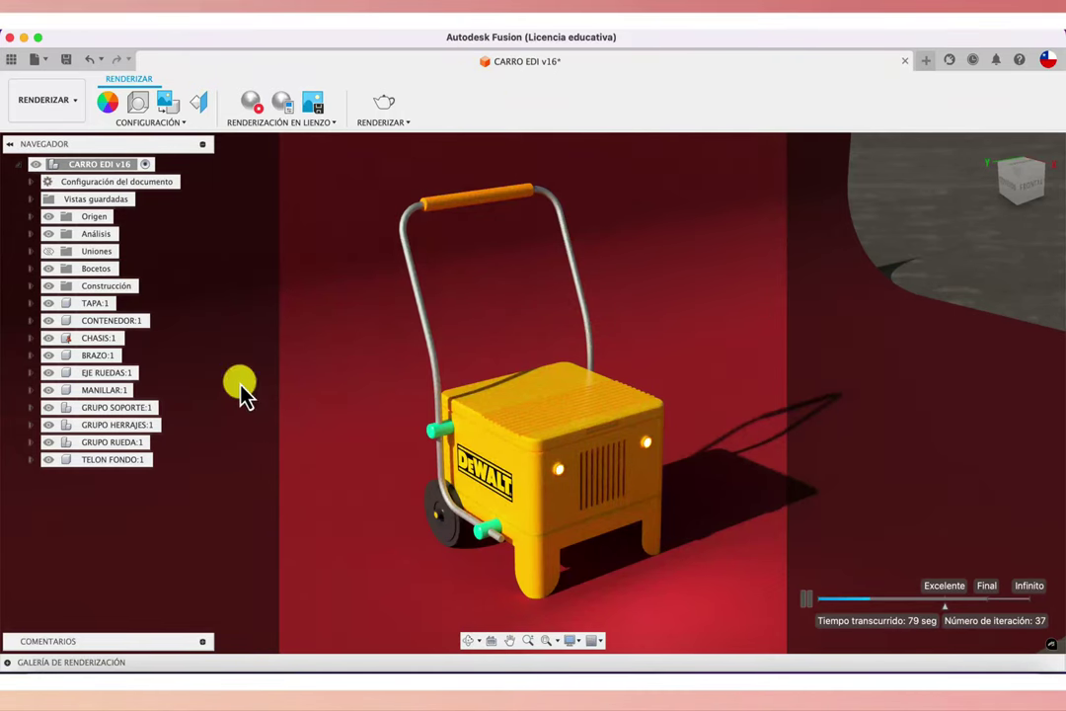
click(71, 654)
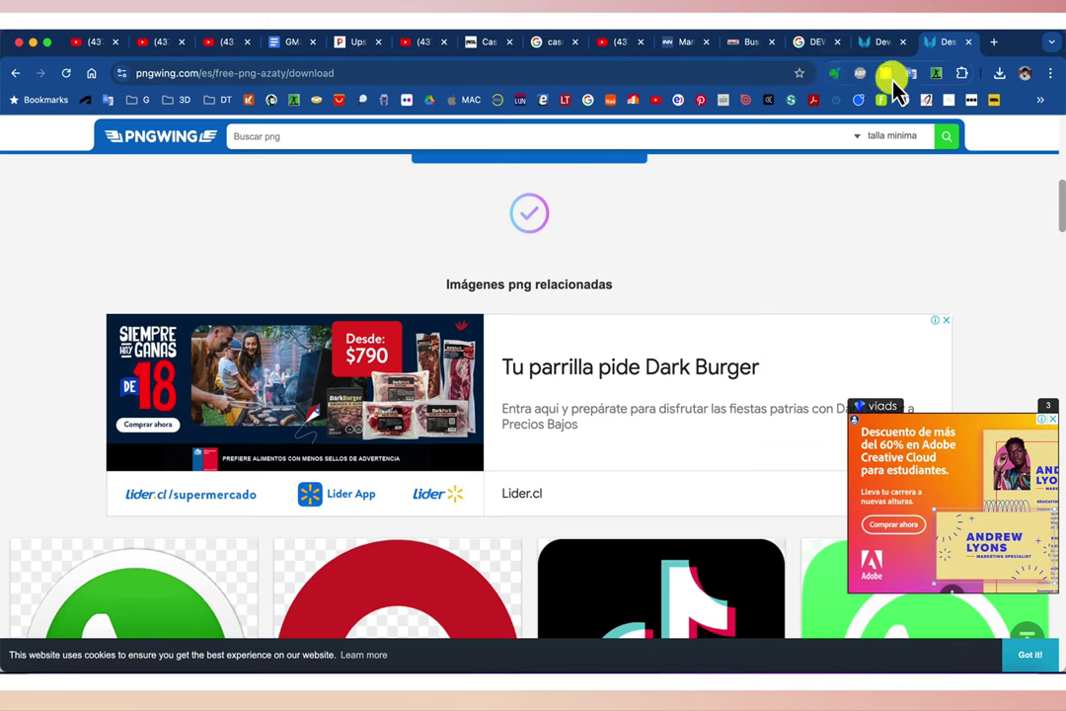
- Close both PNGWing tabs and switch to the Pixelcut Image Upscaler tab
click(968, 42)
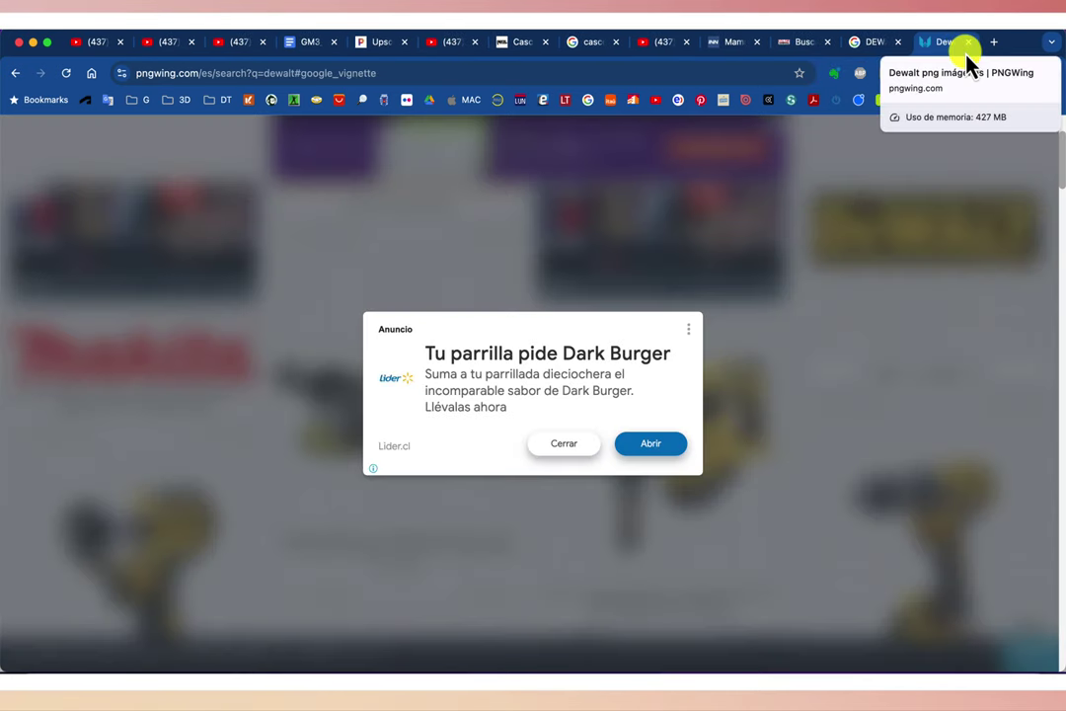
click(968, 42)
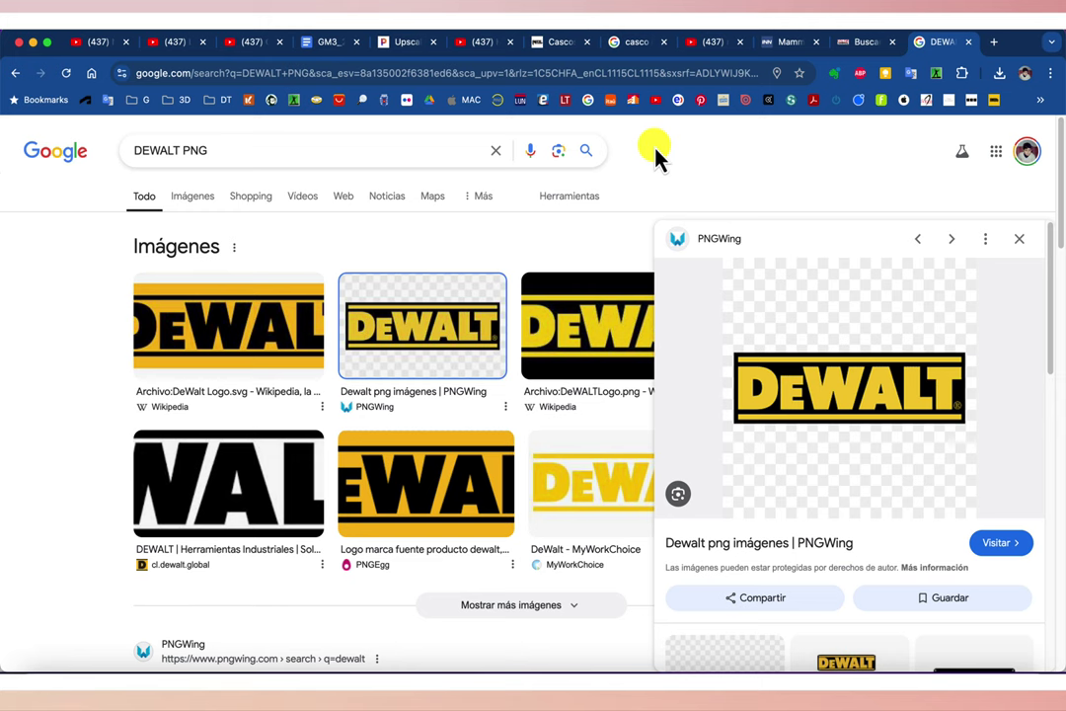
click(407, 42)
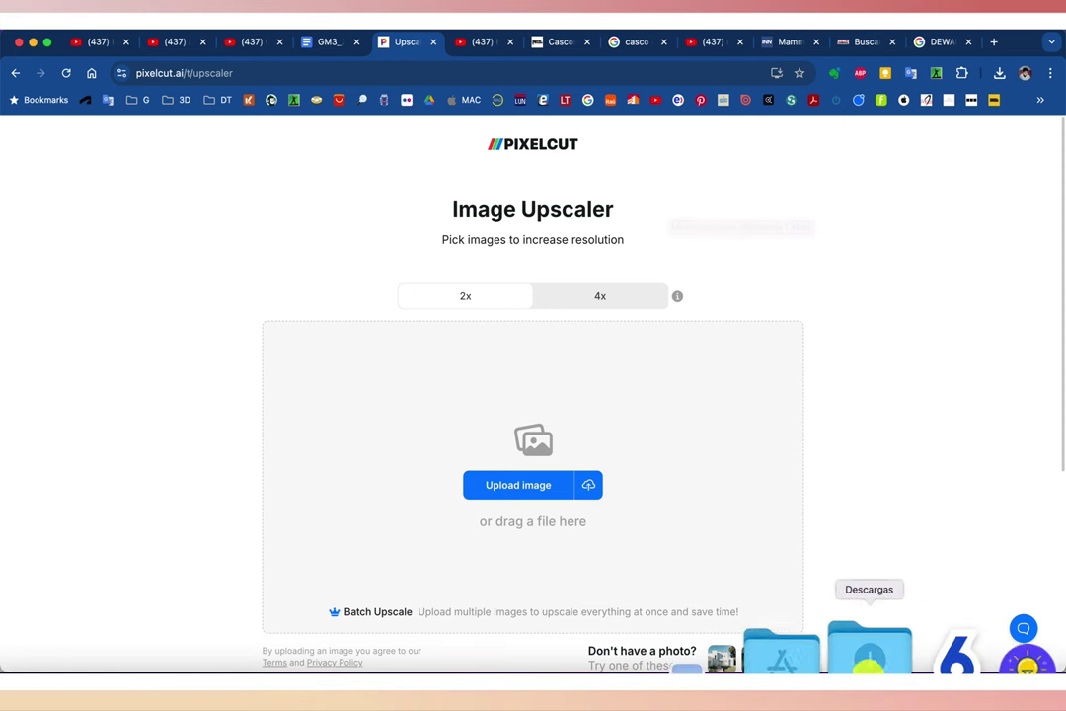
- Preview the downloaded CARRO EDI v16.png render, then close it
click(866, 651)
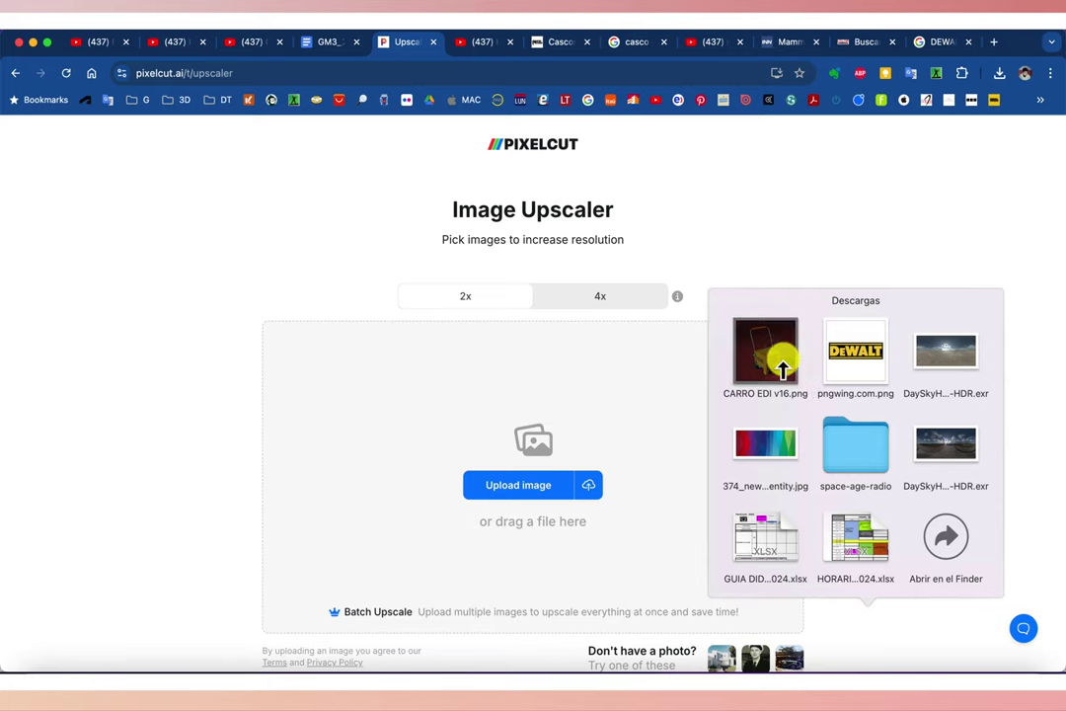
click(780, 357)
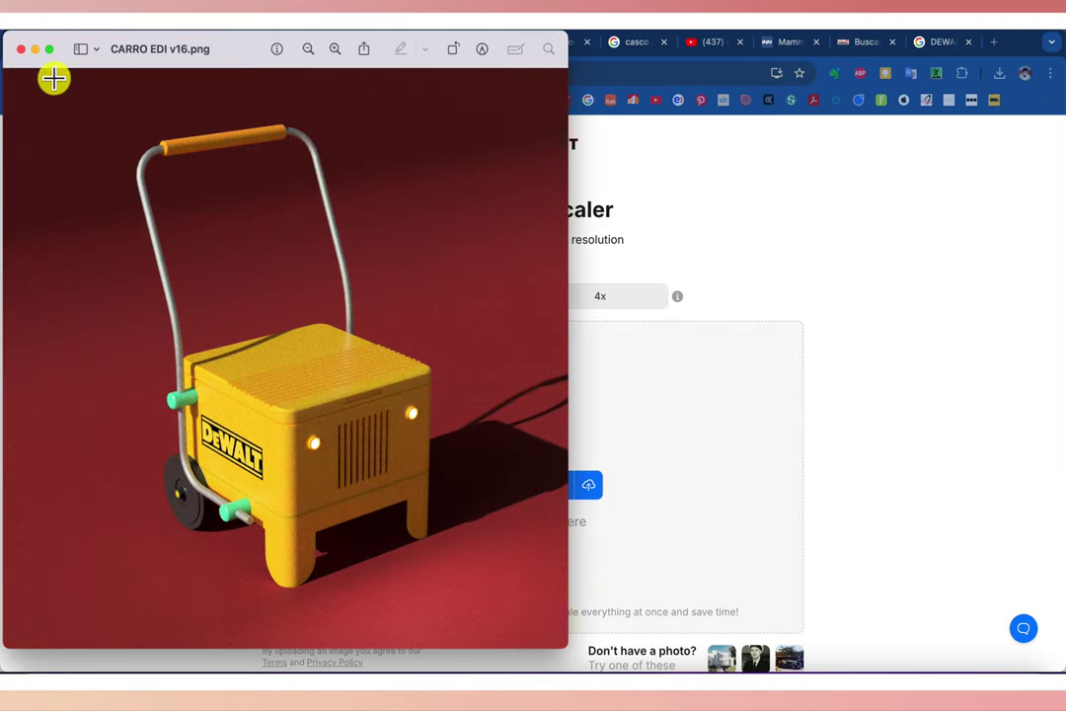
click(21, 48)
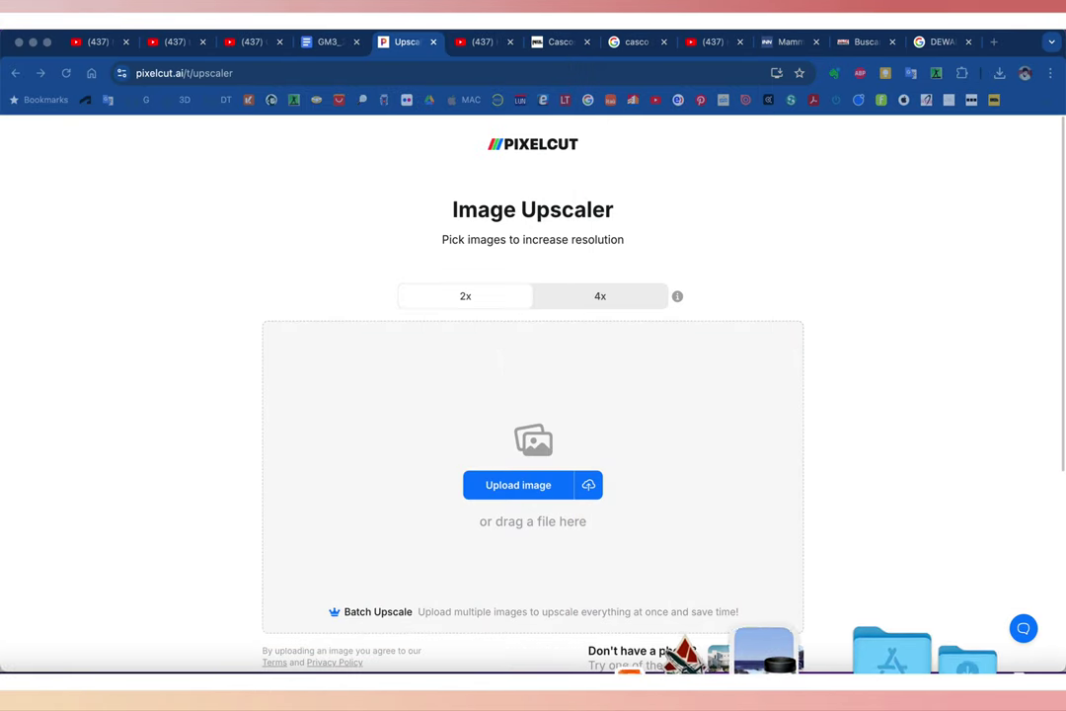
- Open Downloads in Finder and drop CARRO EDI v16.png onto Pixelcut's upload area
click(861, 657)
click(937, 561)
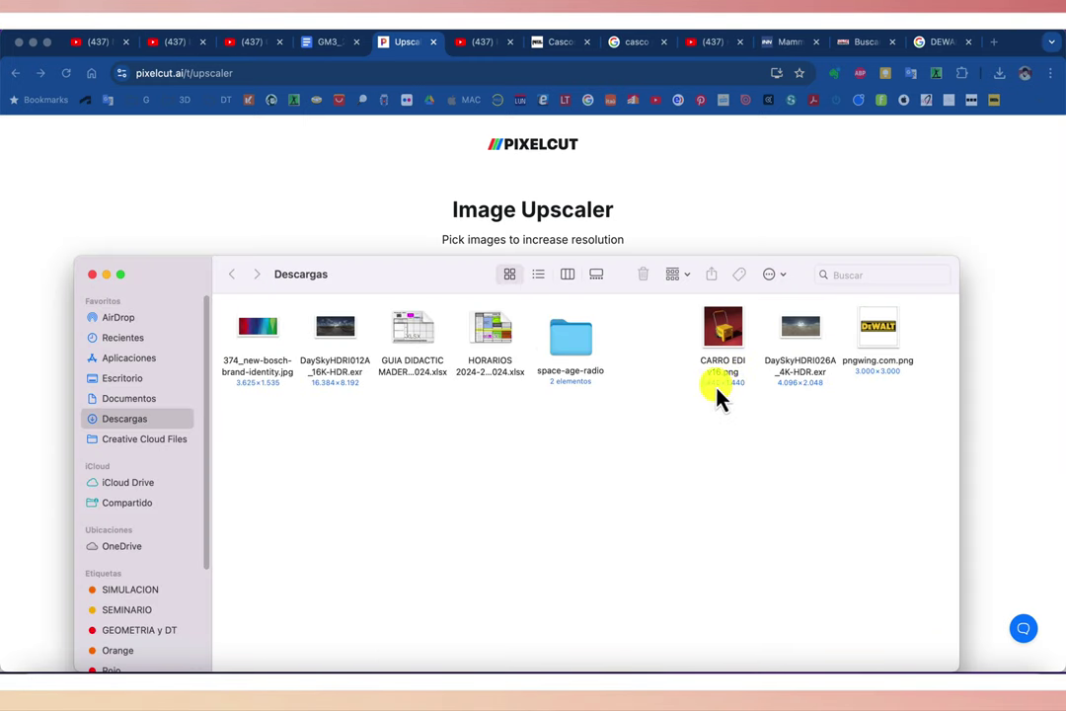
mouse_move(388, 286)
mouse_down()
mouse_move(304, 452)
mouse_move(270, 452)
mouse_up()
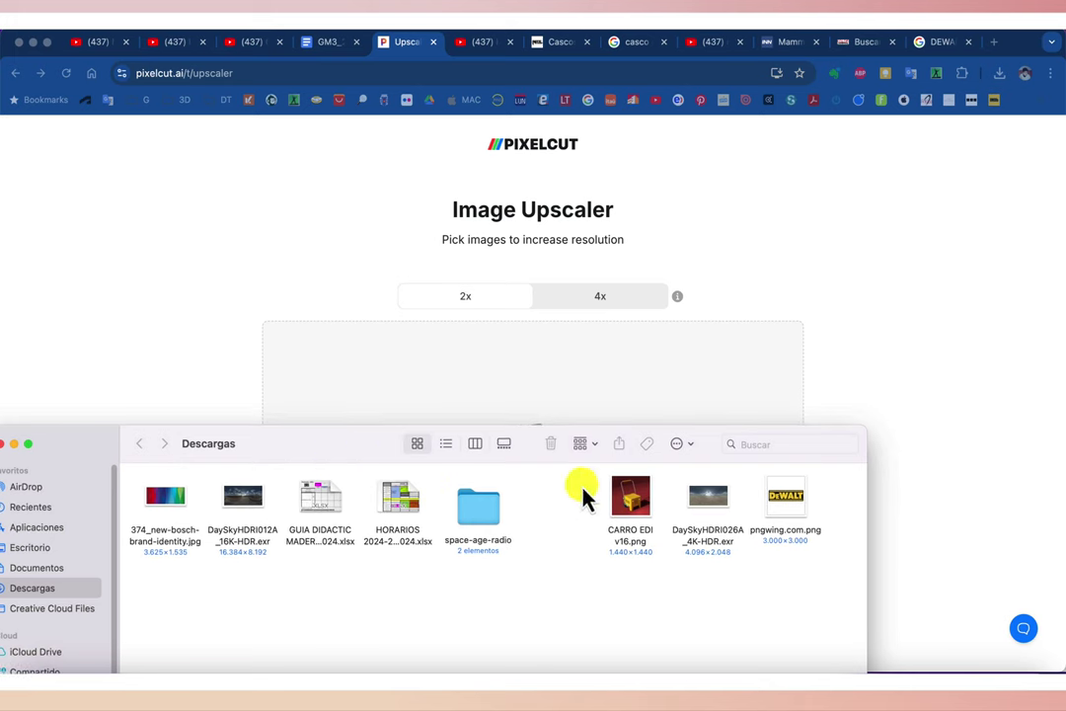
drag(349, 457, 355, 540)
drag(604, 583, 506, 440)
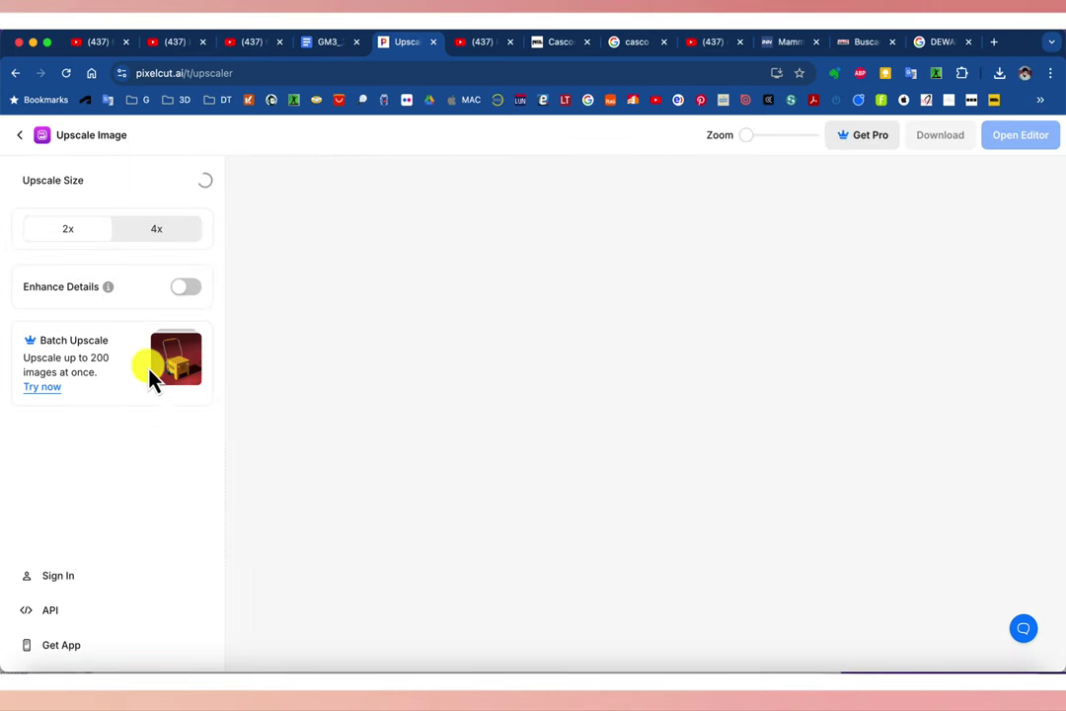
- Dismiss the Pro offer, choose the 2x upscale, and compare before versus after
click(165, 363)
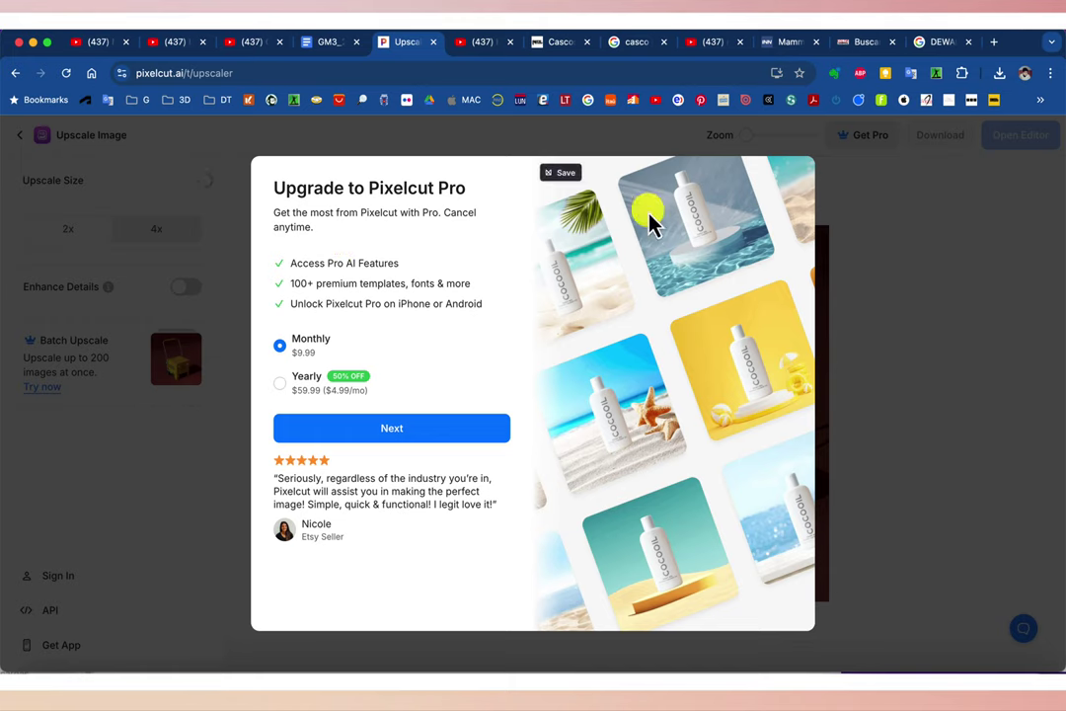
click(906, 254)
click(74, 235)
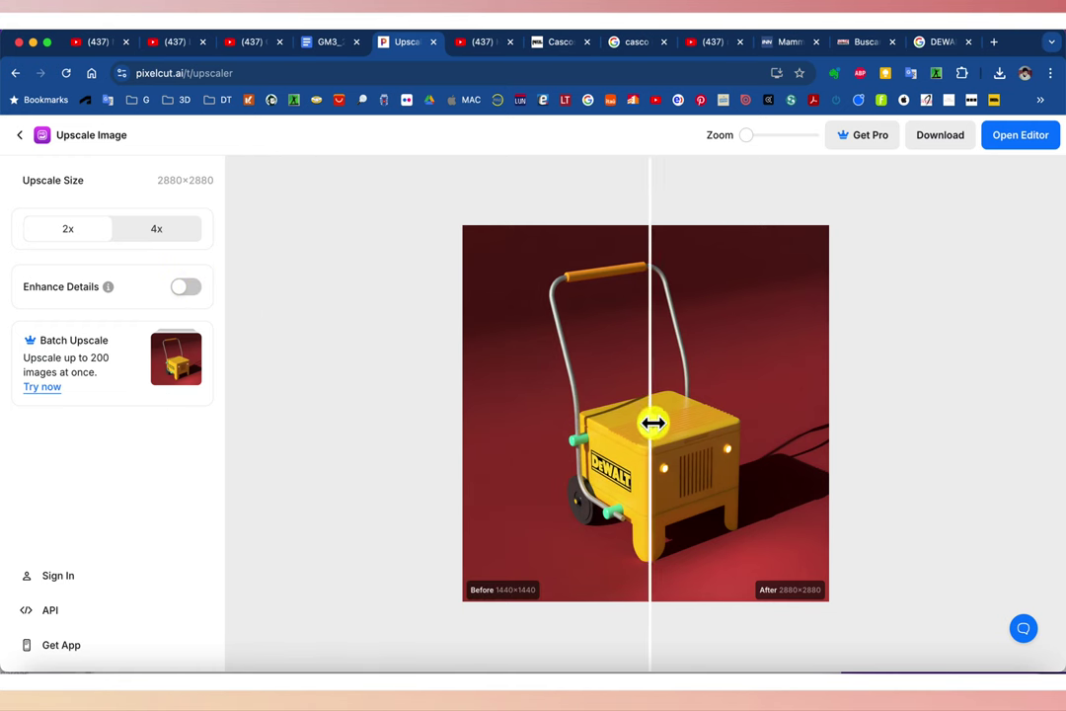
mouse_move(648, 430)
mouse_down()
mouse_move(771, 424)
mouse_move(614, 430)
mouse_move(628, 431)
mouse_up()
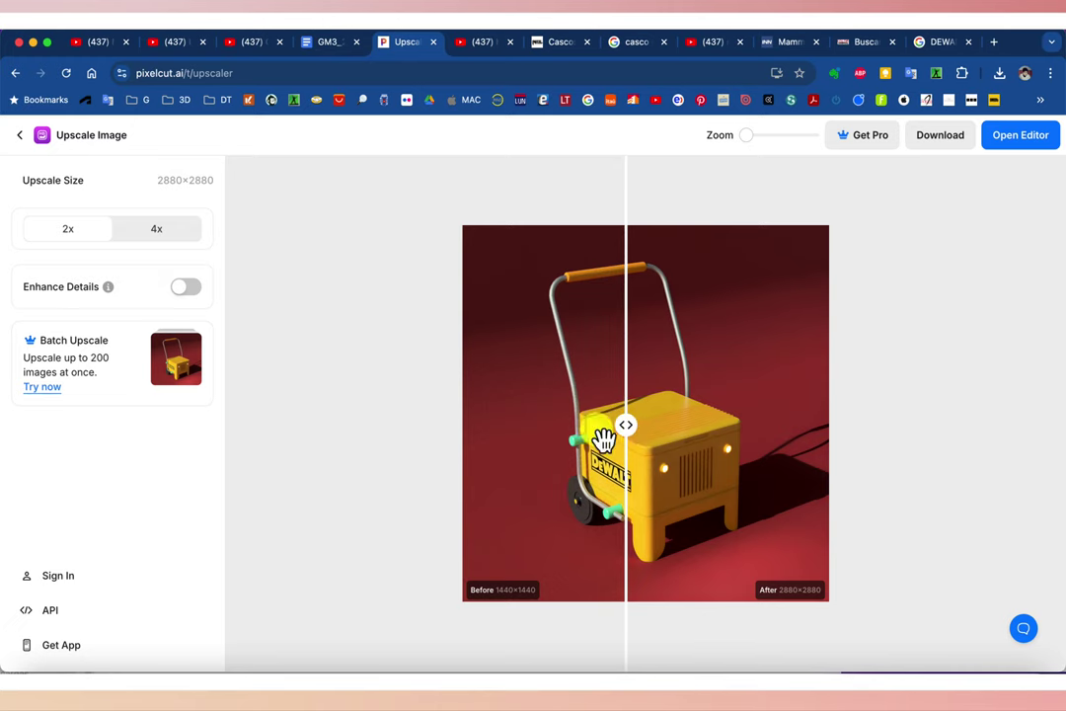
- Skip the Enhance Details upsell, download pixelcut-export.png and open it
click(187, 287)
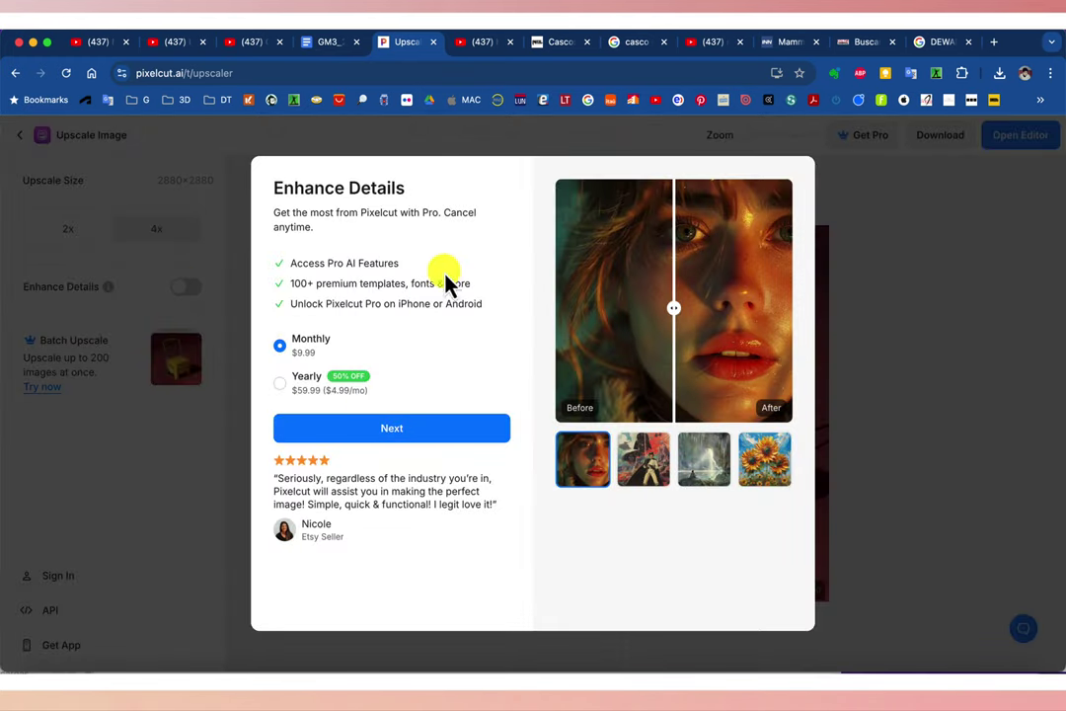
click(213, 454)
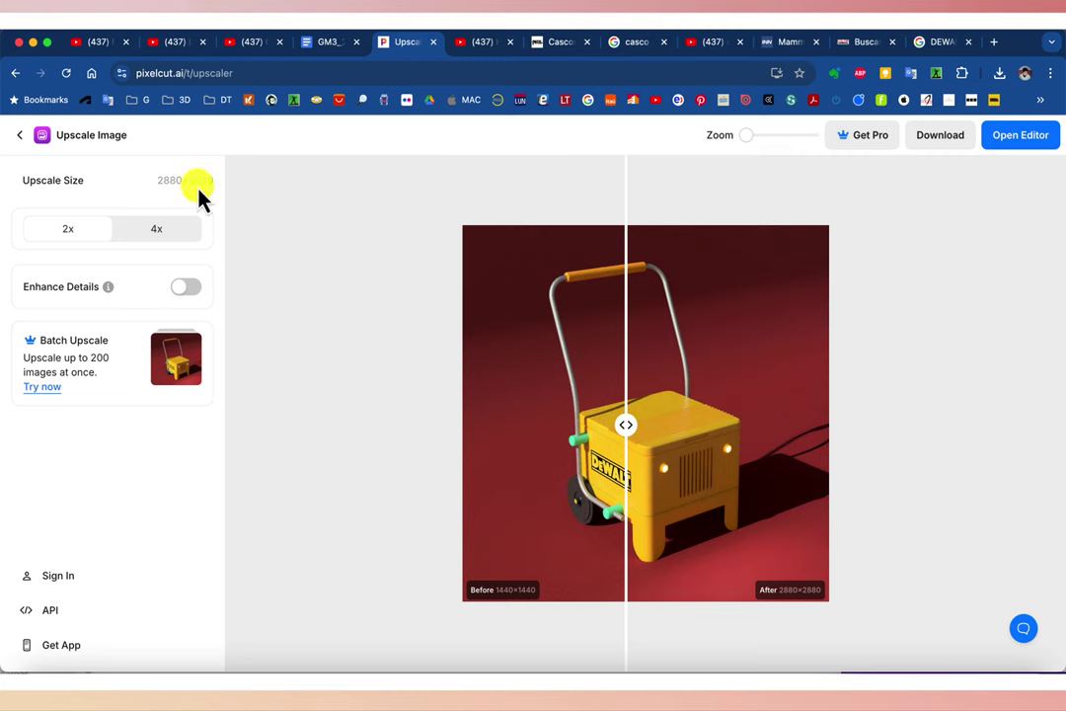
click(941, 138)
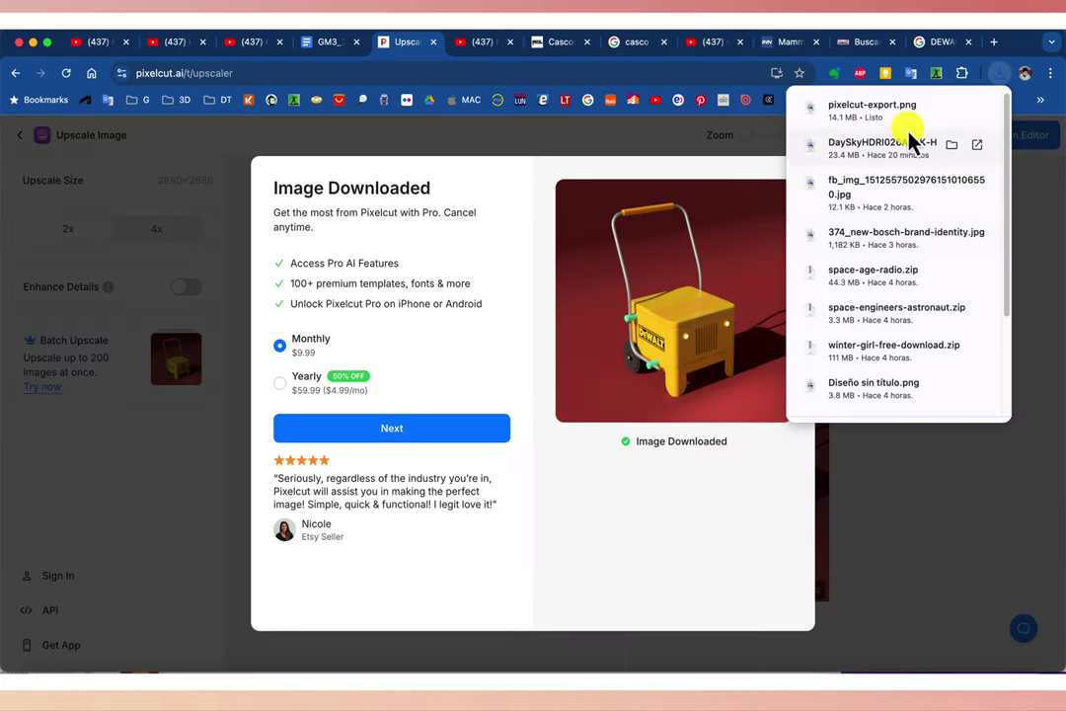
click(853, 117)
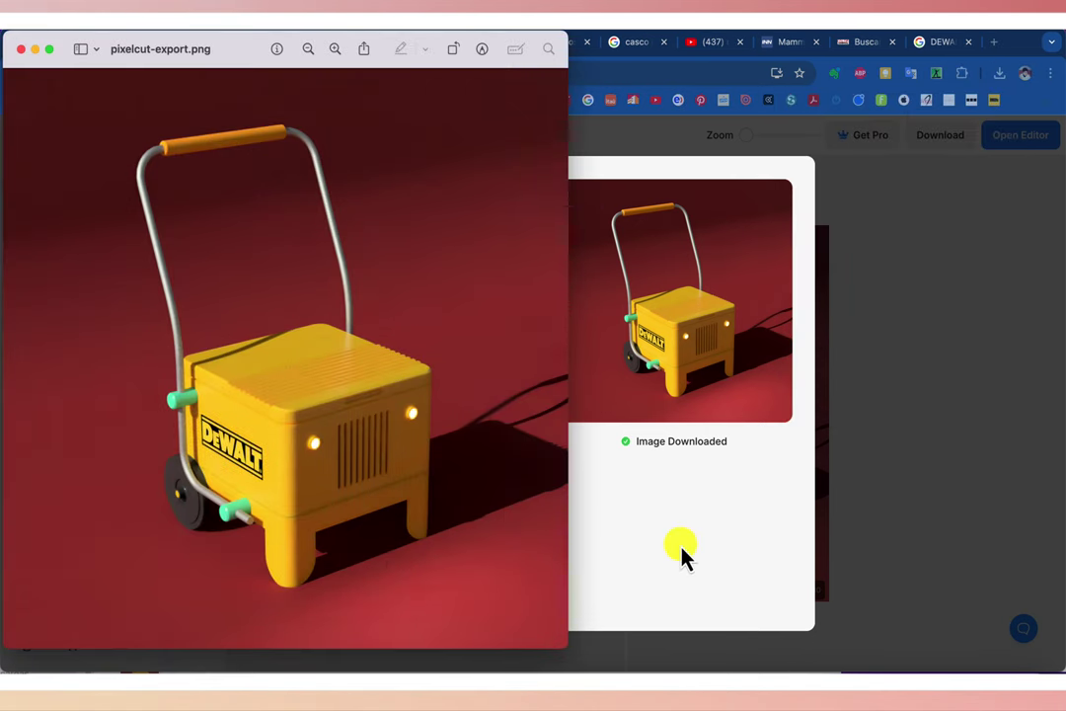
- Open the original CARRO EDI v16.png and place it beside the upscaled image
mouse_move(857, 663)
click(858, 651)
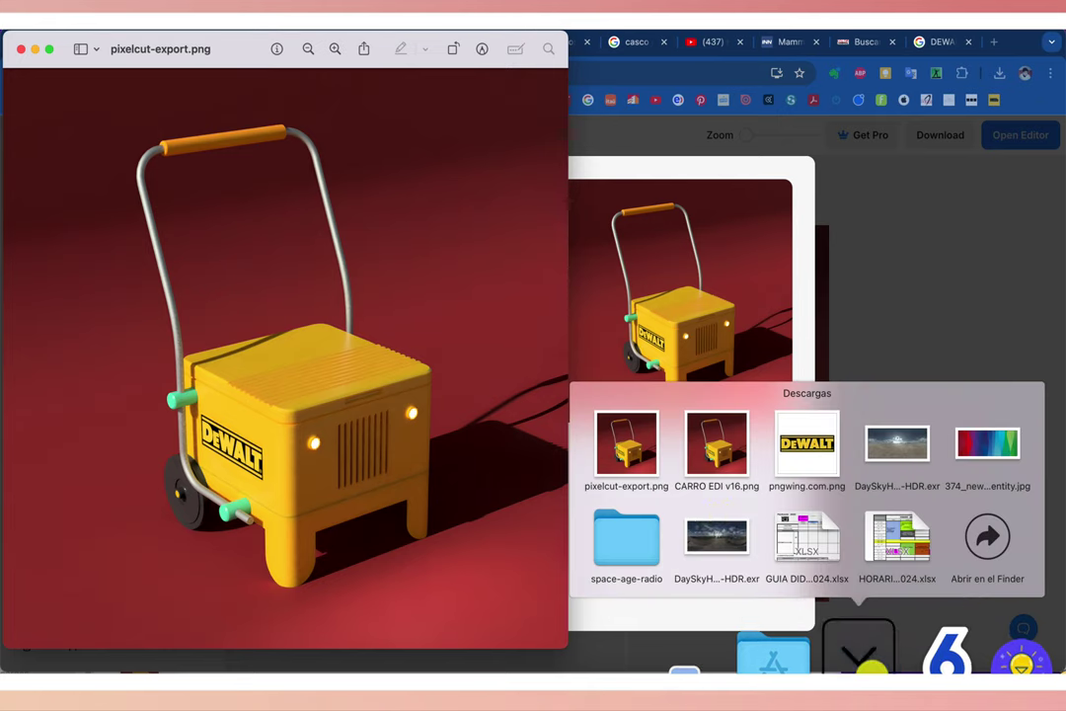
click(703, 444)
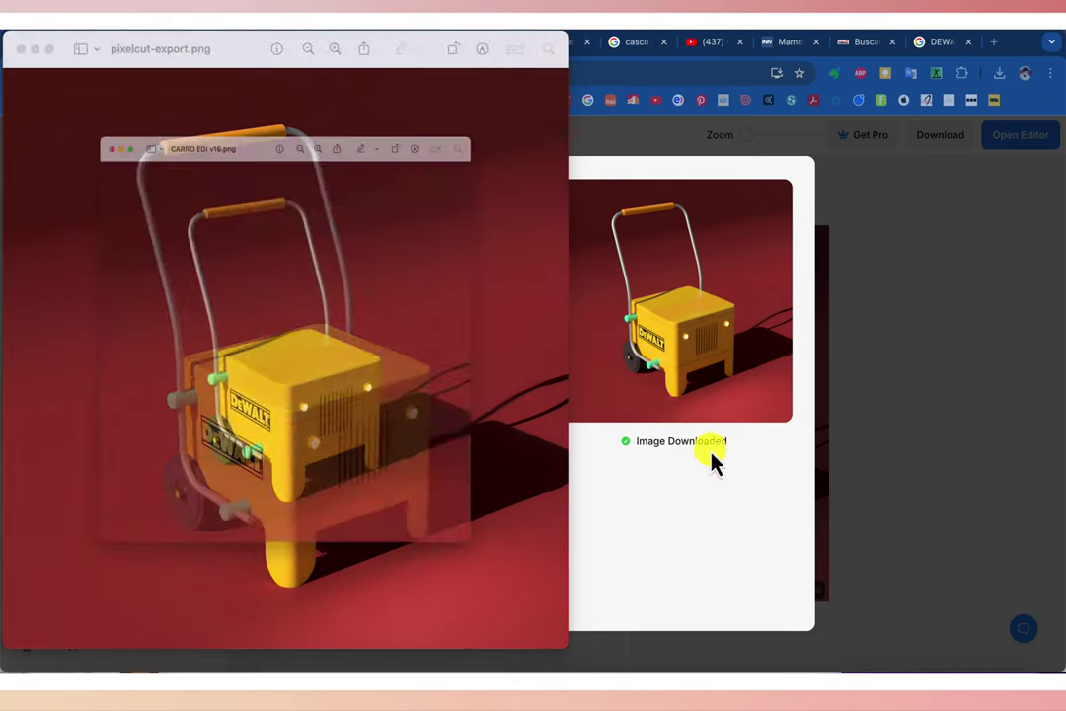
drag(247, 57, 666, 57)
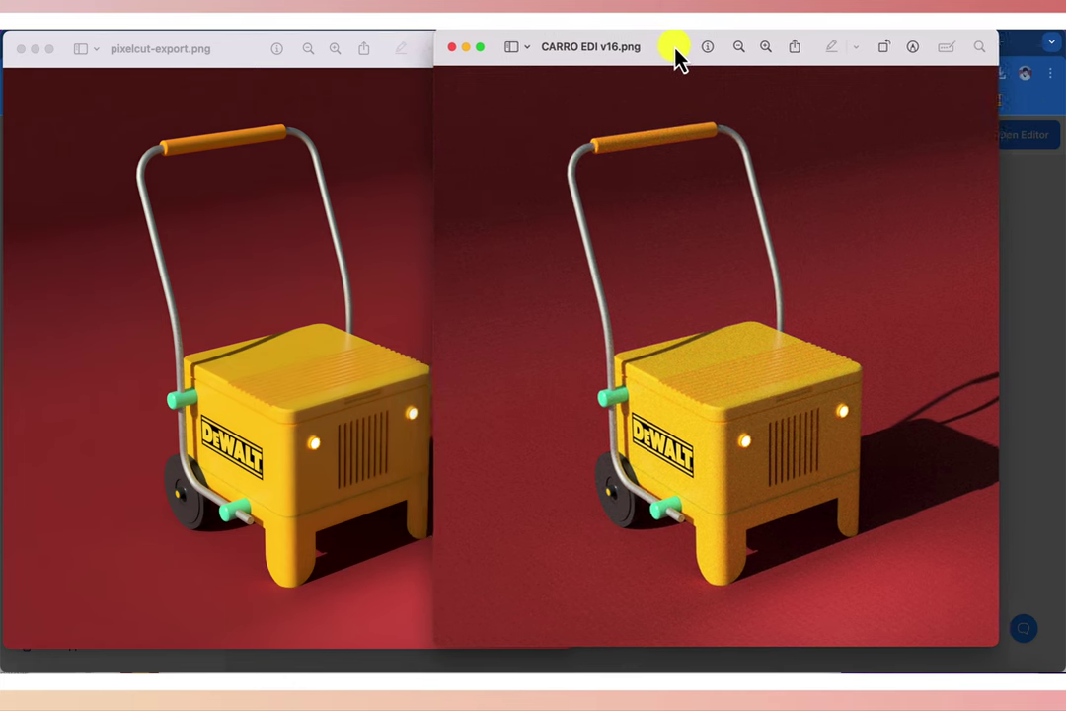
drag(666, 55, 628, 42)
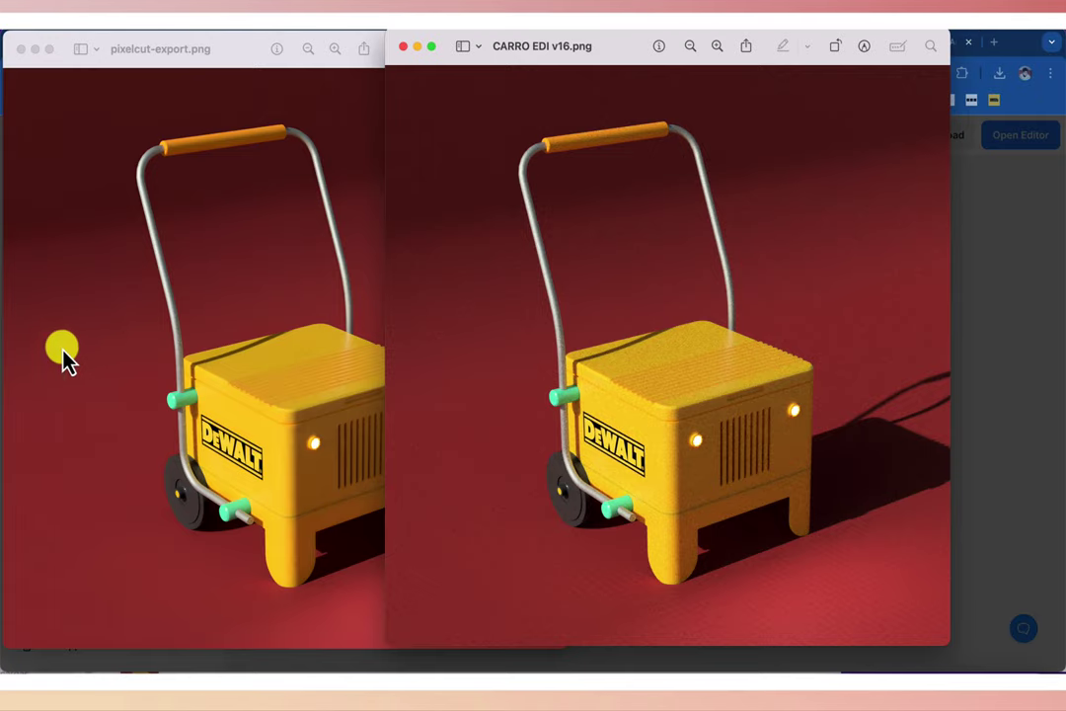
- Zoom into both the original and upscaled images to compare their detail
scroll(564, 371, up, 3)
scroll(563, 371, up, 2)
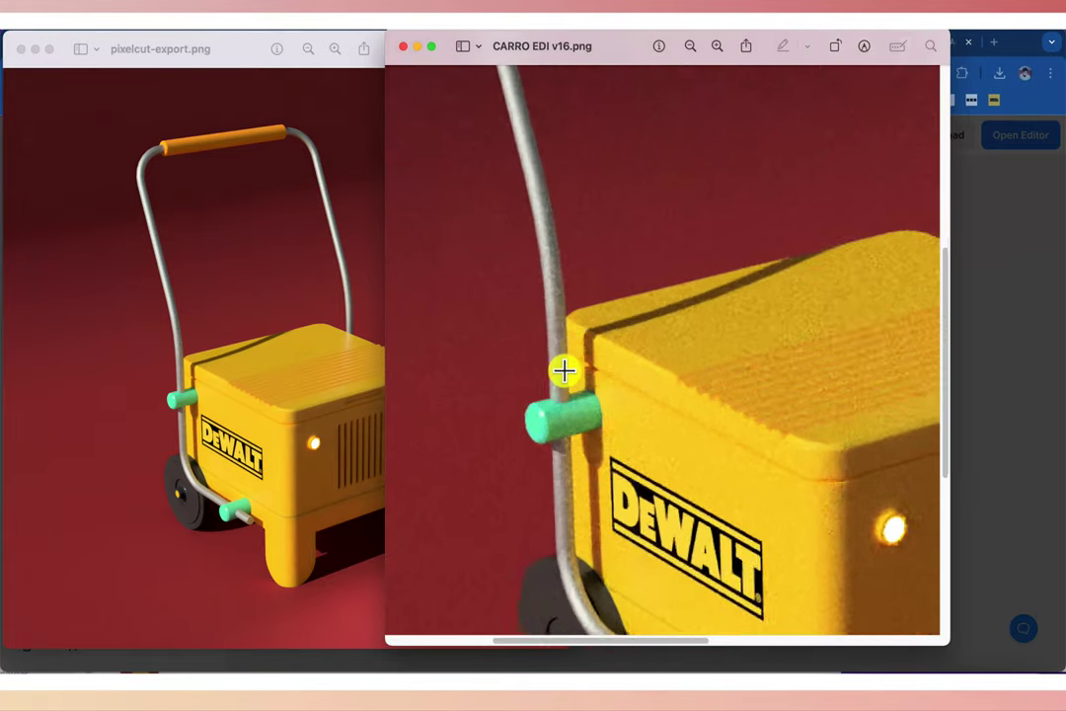
scroll(563, 371, up, 2)
click(217, 383)
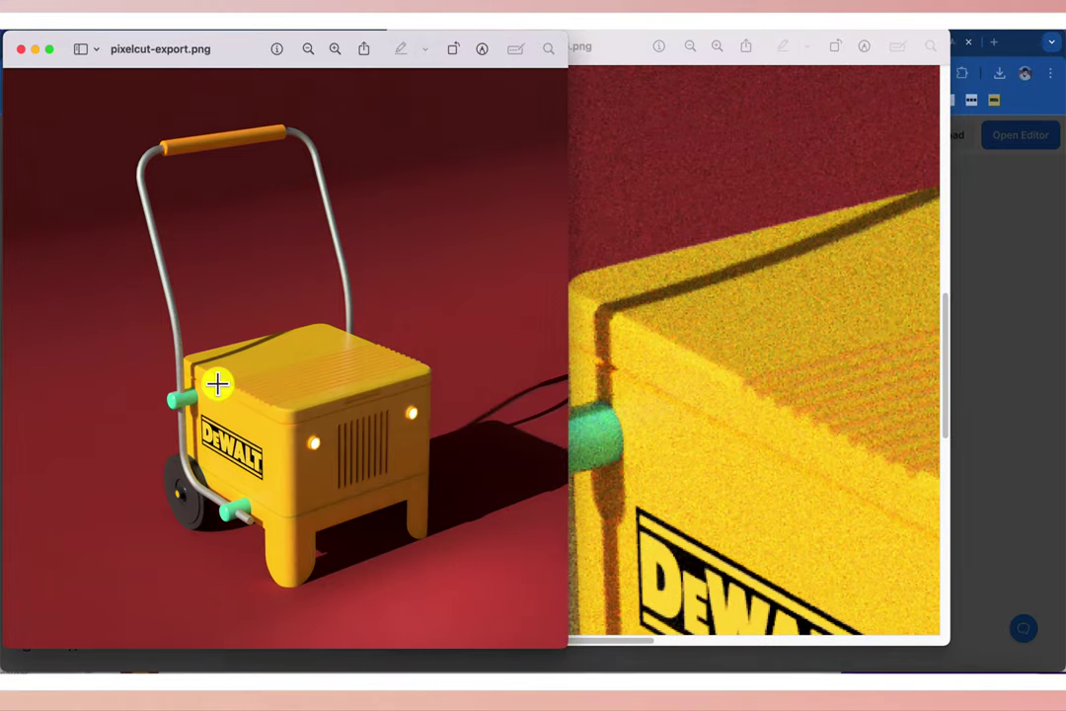
scroll(217, 383, up, 2)
scroll(217, 383, up, 1)
scroll(217, 383, up, 2)
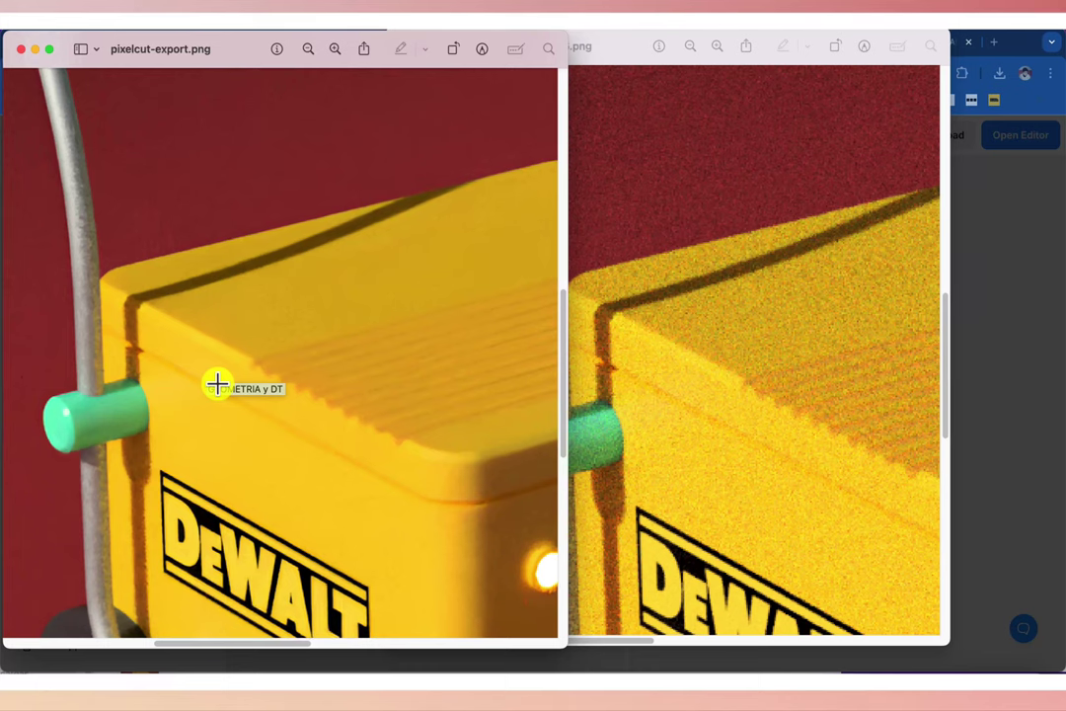
scroll(217, 383, up, 3)
scroll(217, 383, left, 3)
scroll(217, 383, up, 1)
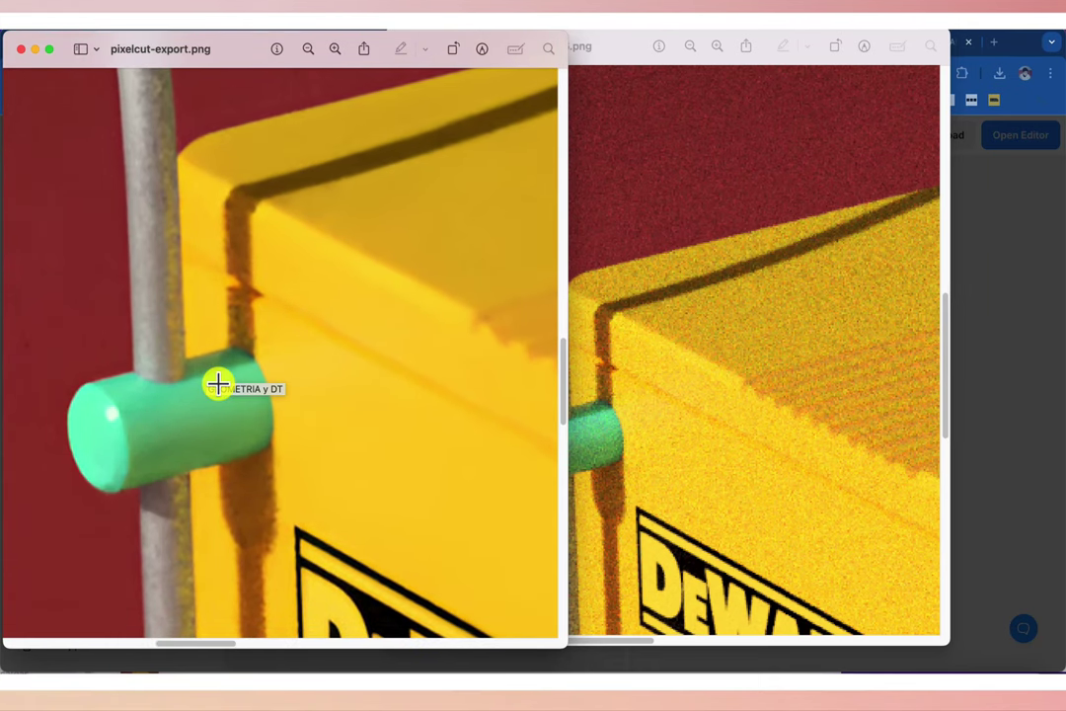
click(664, 361)
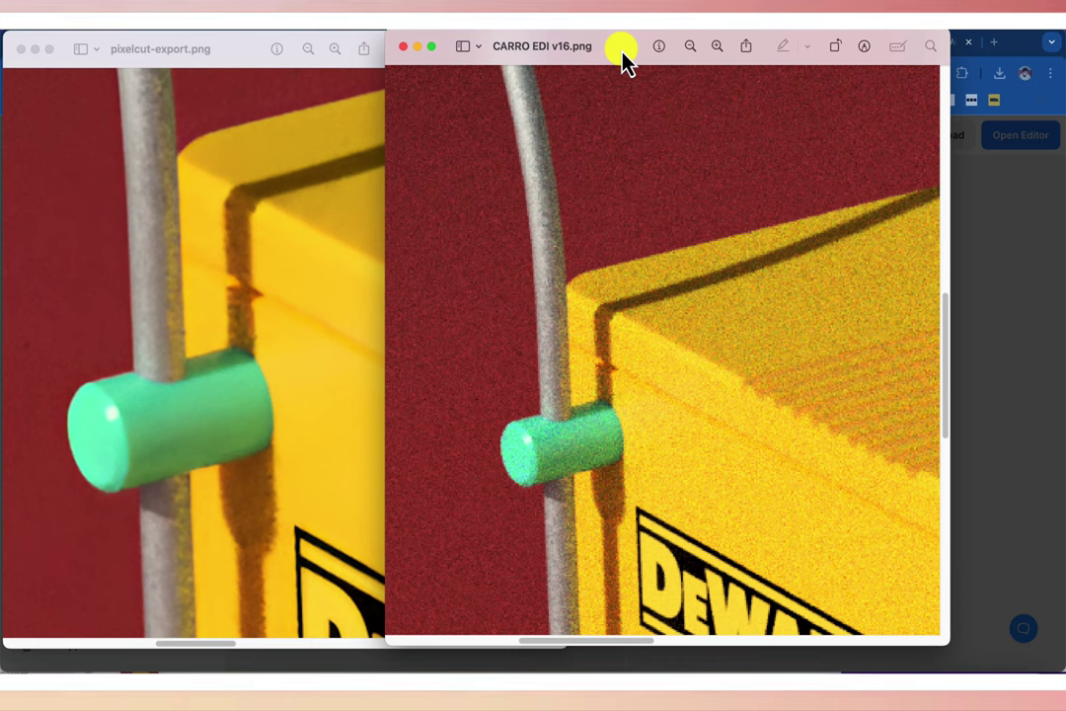
- Minimize the original and show pixelcut-export.png full screen
click(405, 47)
ctrl+scroll(316, 301, down, 2)
ctrl+scroll(325, 296, down, 2)
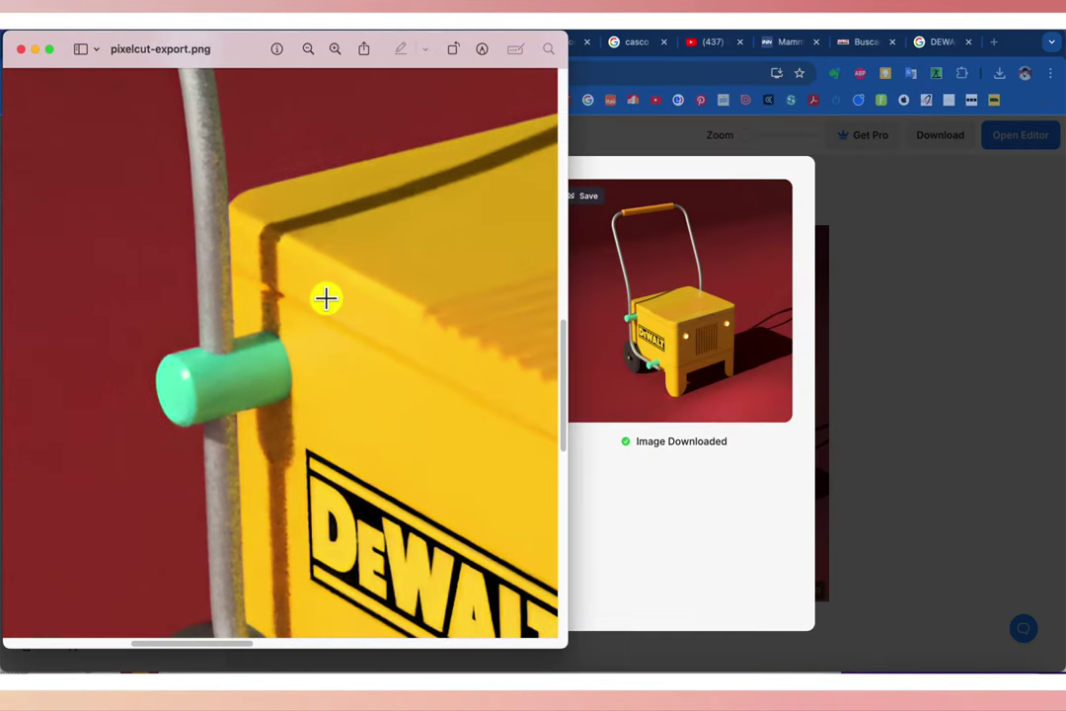
click(48, 49)
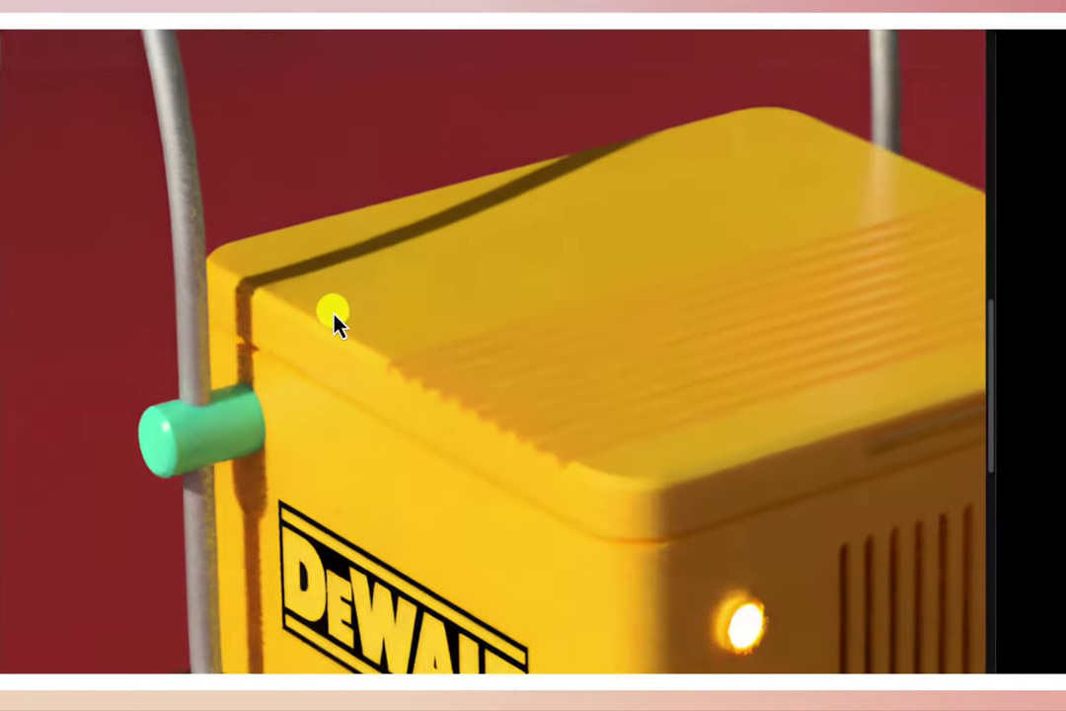